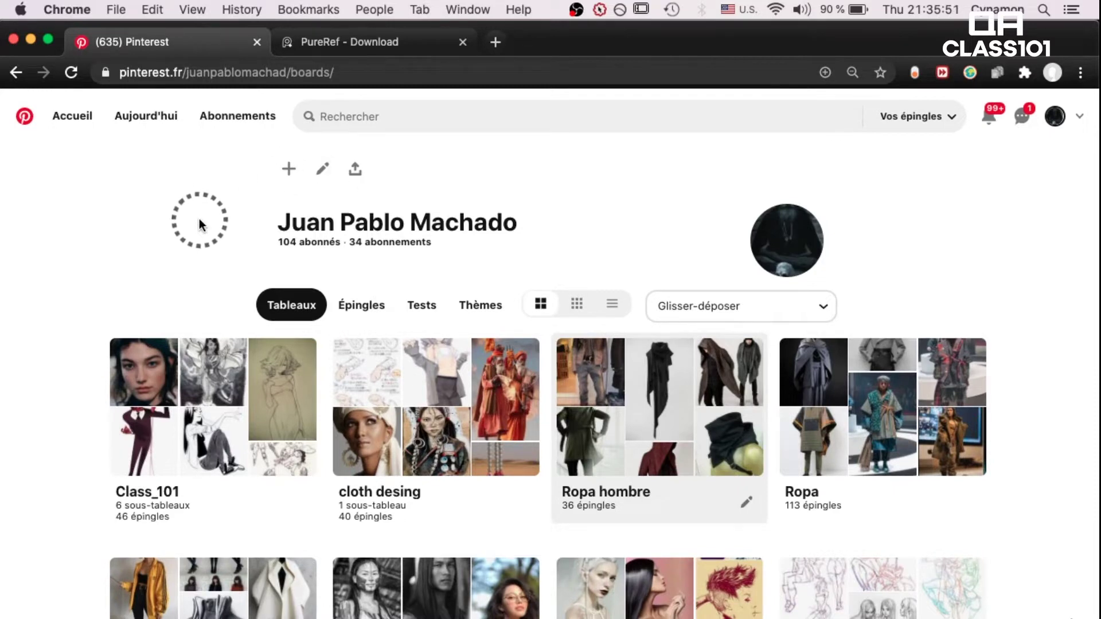
Open the Charater section of the Class_101 board and close the PureRef download page.
{"action": "left_click", "coordinate": [228, 410]}
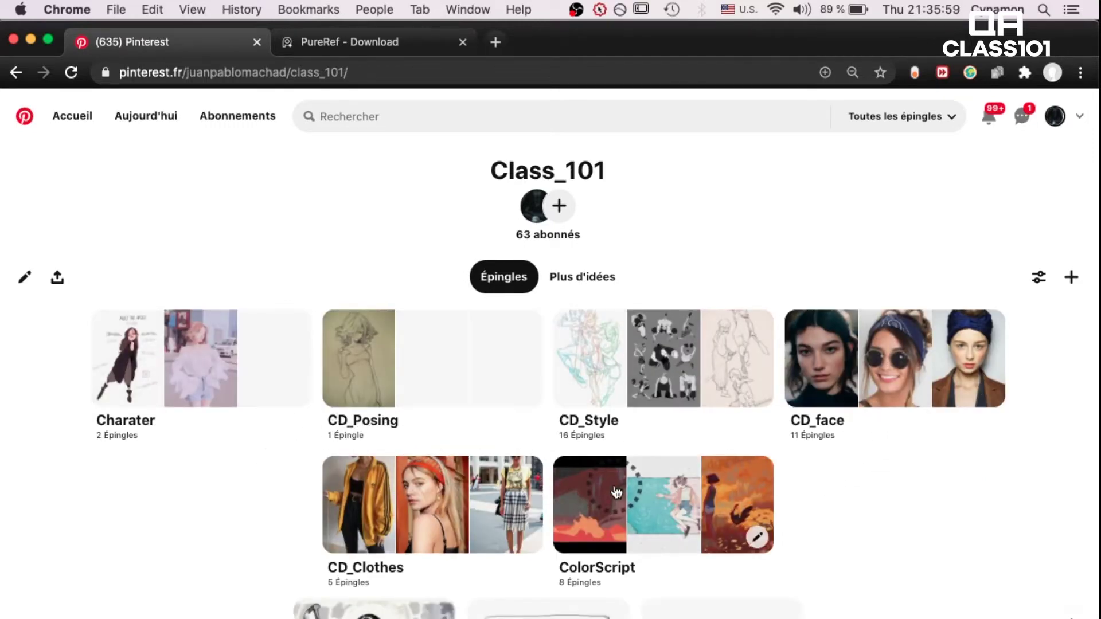
{"action": "left_click", "coordinate": [210, 373]}
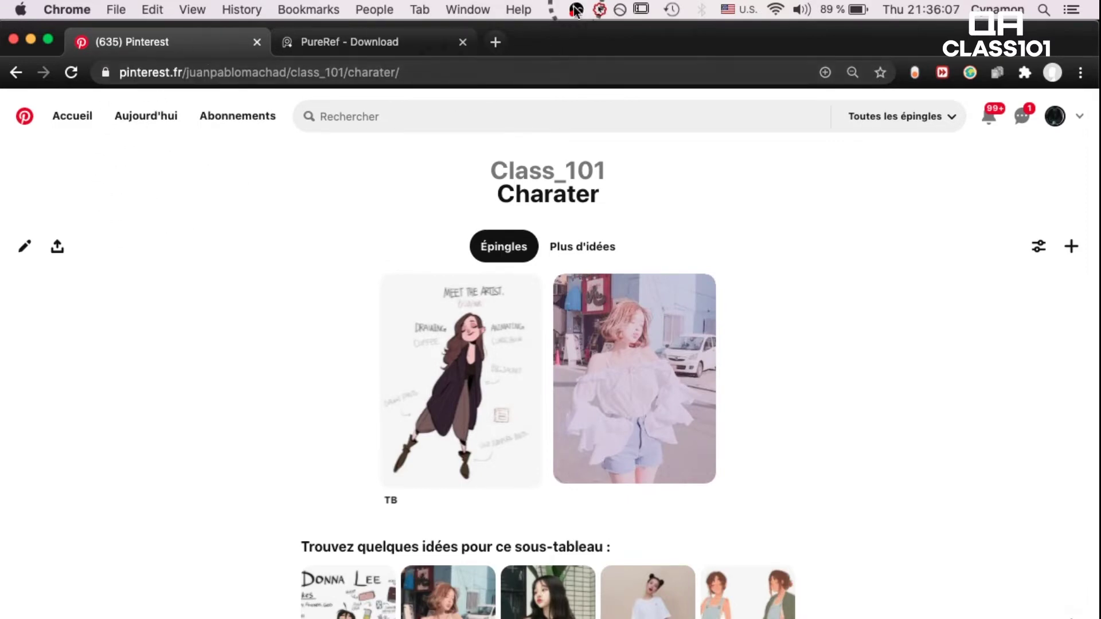
{"action": "left_click", "coordinate": [462, 42]}
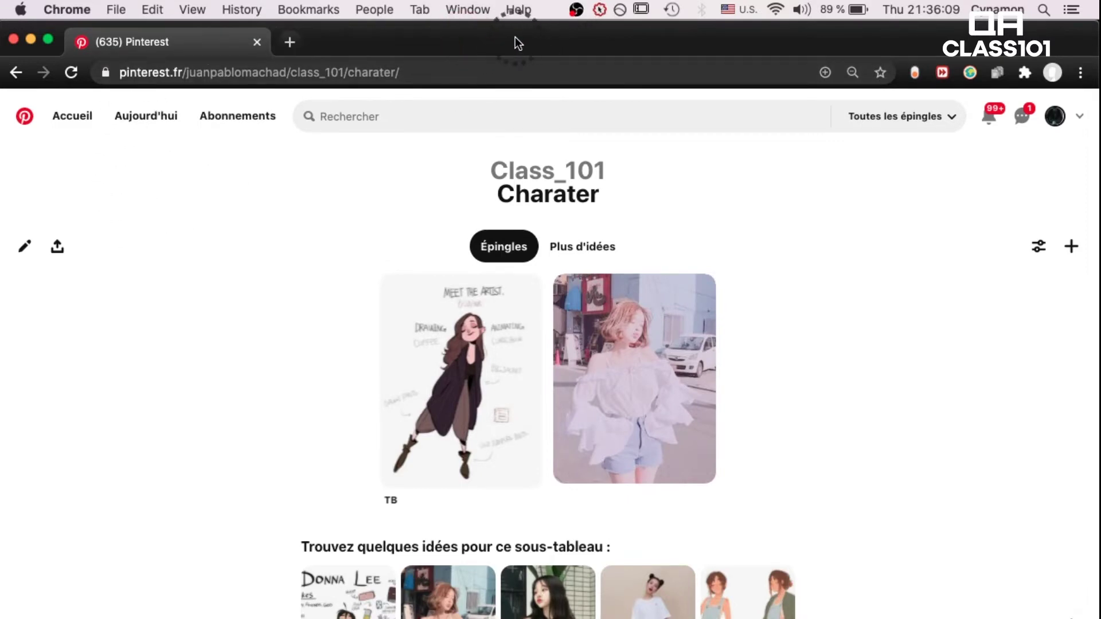
Narrow the browser window to expose the PureRef canvas, and add the Meet the Artist illustration to the canvas.
{"action": "left_click_drag", "start_coordinate": [515, 38], "coordinate": [563, 36]}
{"action": "left_click", "coordinate": [96, 297]}
{"action": "left_click_drag", "start_coordinate": [46, 298], "coordinate": [450, 310]}
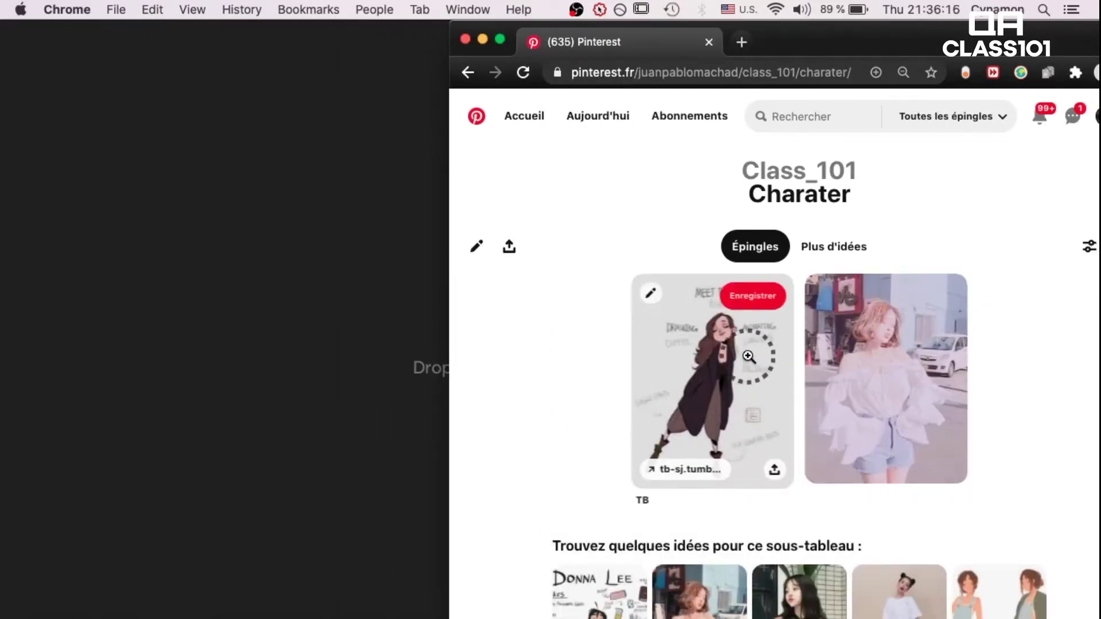
{"action": "left_click_drag", "start_coordinate": [749, 356], "coordinate": [374, 338]}
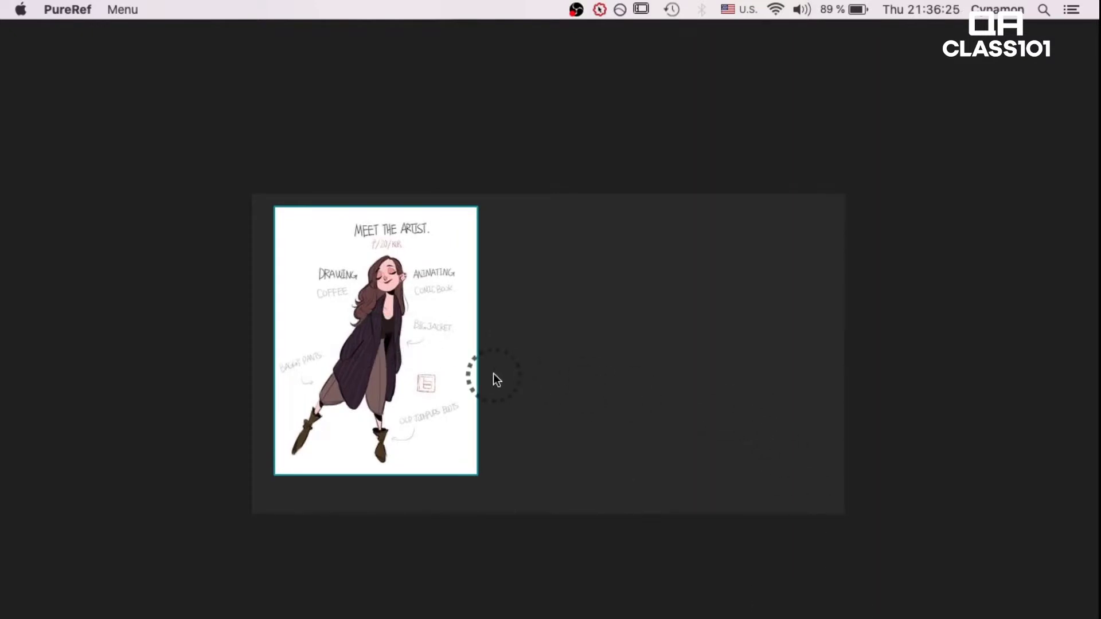
Take PureRef out of full-screen mode so the illustration's canvas sits beside the browser.
{"action": "right_click", "coordinate": [611, 381]}
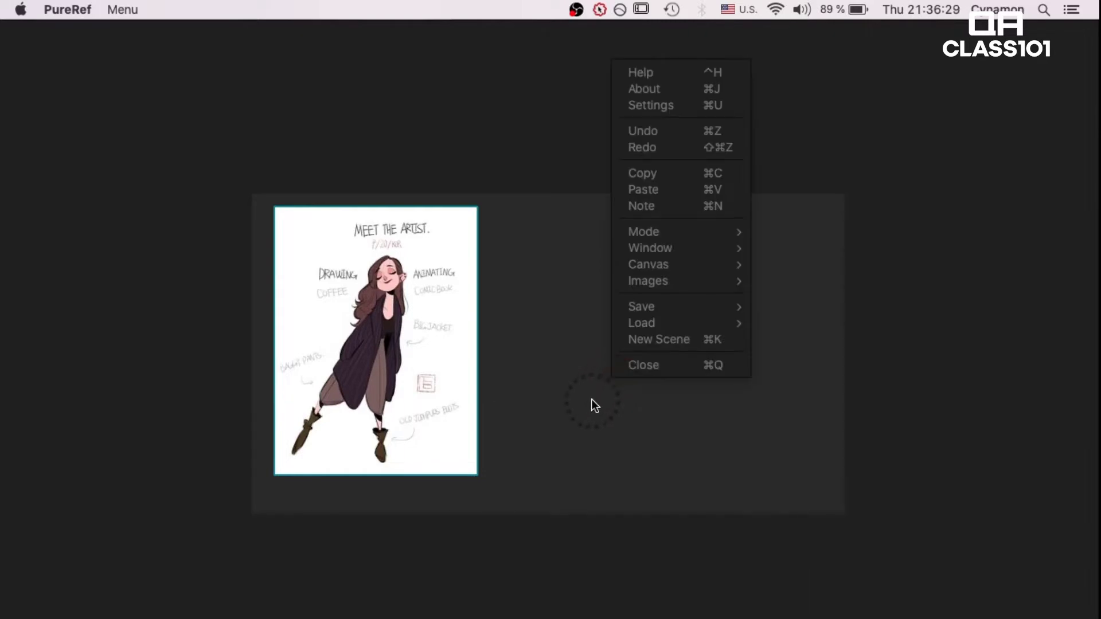
{"action": "right_click", "coordinate": [591, 400]}
{"action": "key", "text": "super+f"}
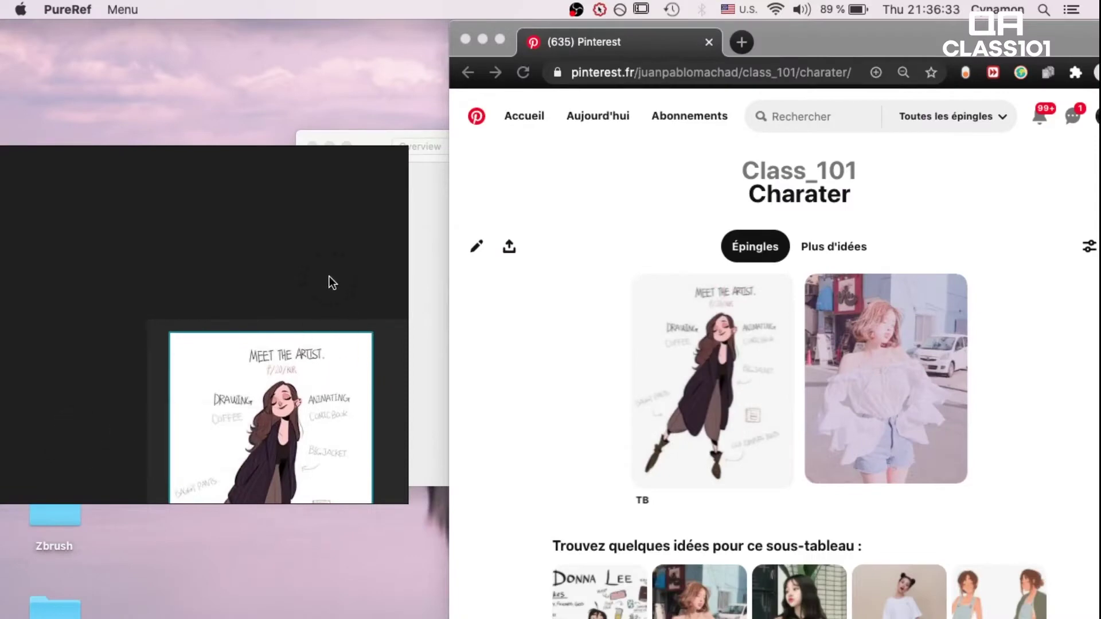
{"action": "left_click_drag", "start_coordinate": [356, 274], "coordinate": [241, 190]}
{"action": "left_click_drag", "start_coordinate": [345, 375], "coordinate": [327, 318]}
{"action": "scroll", "coordinate": [318, 321], "scroll_direction": "right", "scroll_amount": 3}
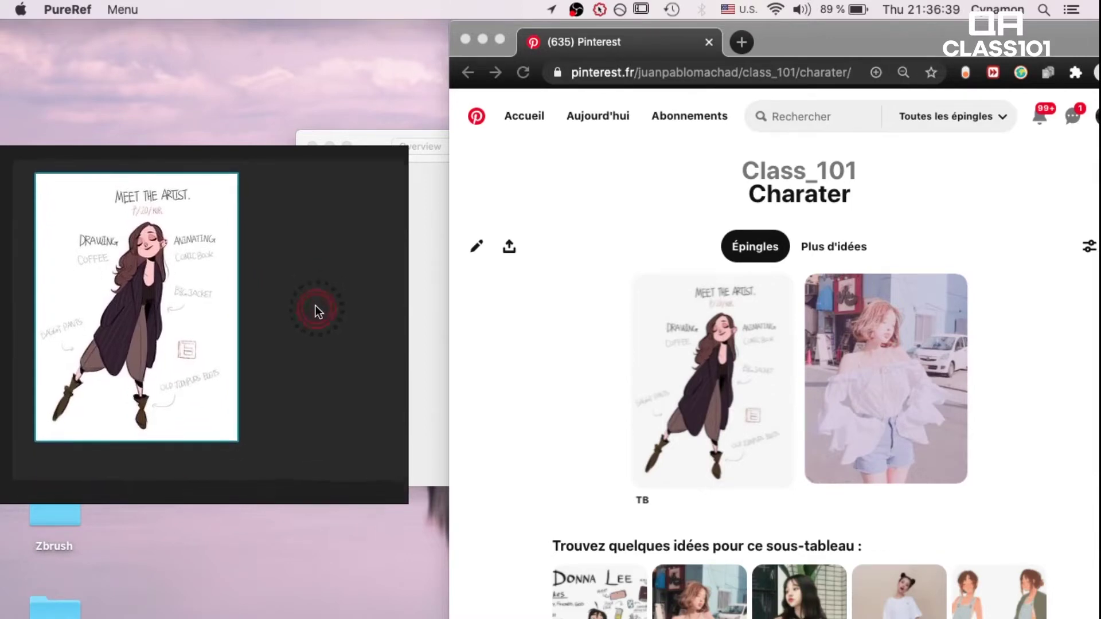
{"action": "scroll", "coordinate": [301, 335], "scroll_direction": "down", "scroll_amount": 2}
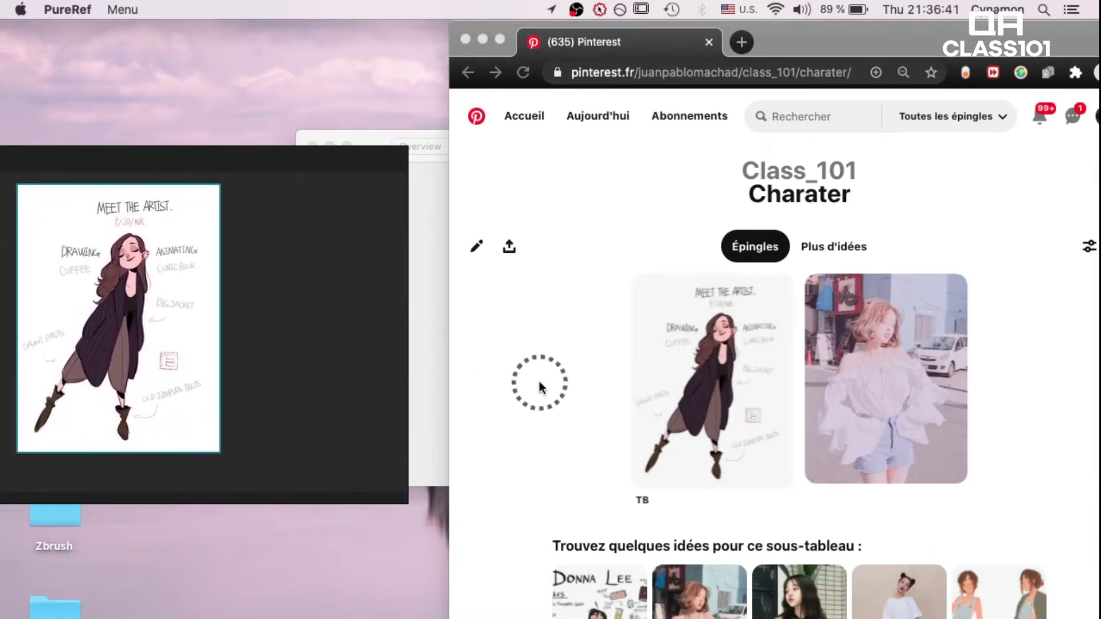
Enlarge the PureRef window to the full screen height and widen it to the browser's edge.
{"action": "left_click_drag", "start_coordinate": [356, 499], "coordinate": [356, 618]}
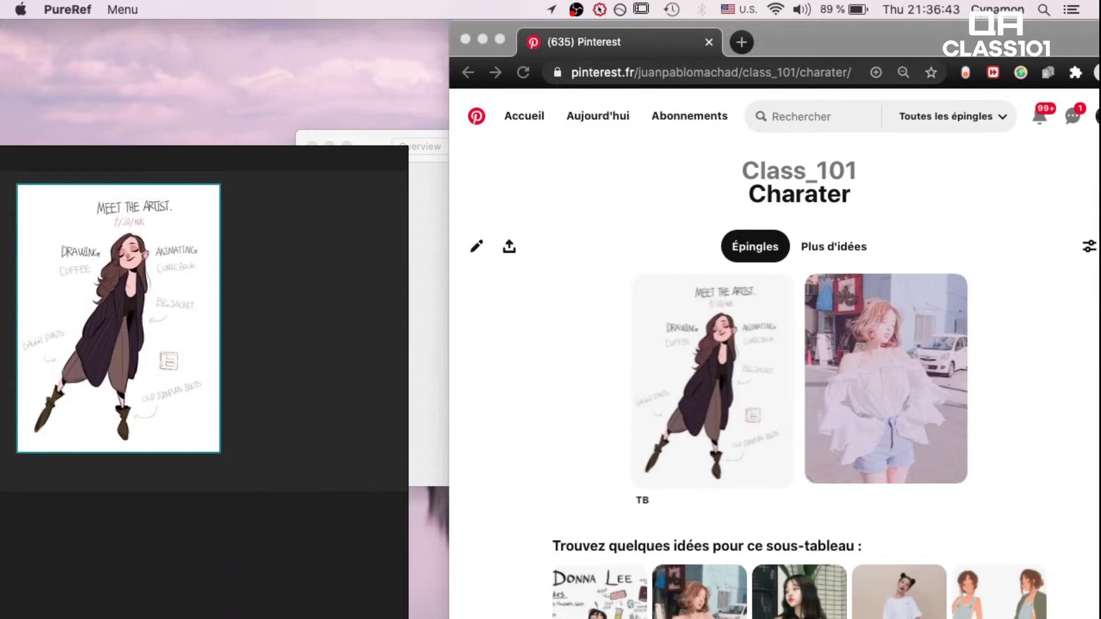
{"action": "left_click_drag", "start_coordinate": [322, 148], "coordinate": [319, 18]}
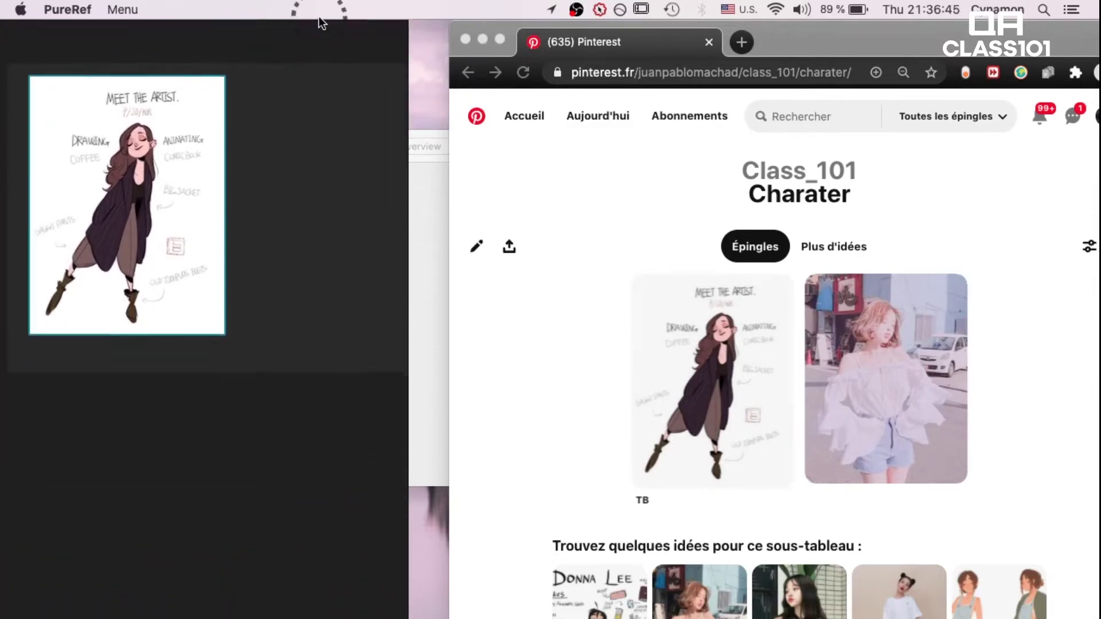
{"action": "left_click_drag", "start_coordinate": [338, 422], "coordinate": [307, 492]}
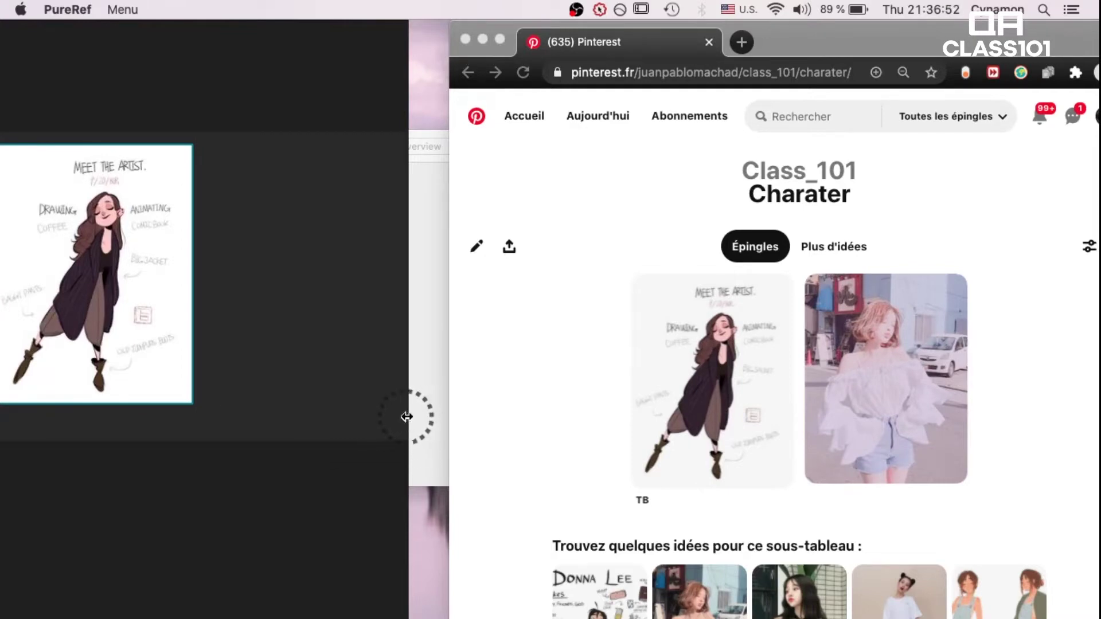
{"action": "left_click_drag", "start_coordinate": [406, 416], "coordinate": [447, 425]}
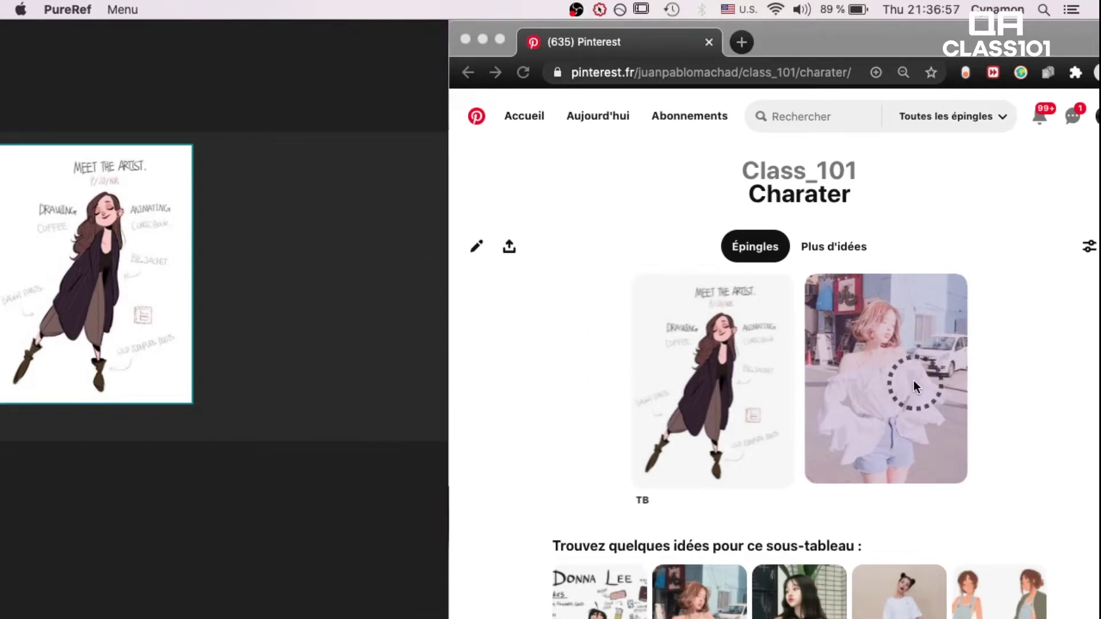
Add the photo of the woman in the white off-shoulder blouse to the canvas and move it next to the illustration.
{"action": "left_click", "coordinate": [750, 351]}
{"action": "left_click_drag", "start_coordinate": [871, 370], "coordinate": [356, 280]}
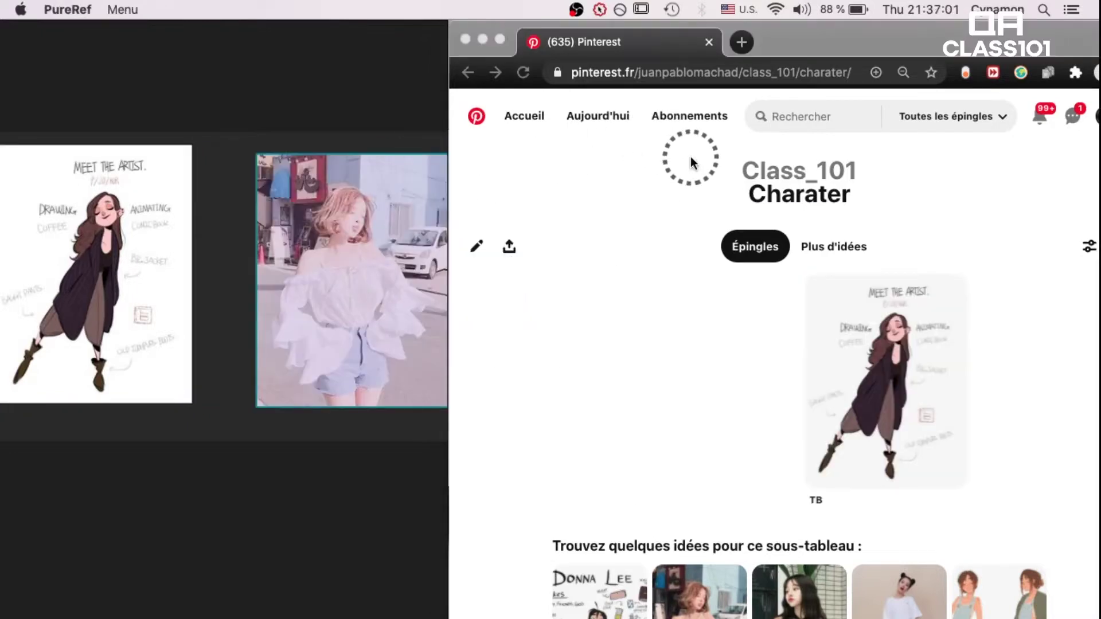
{"action": "left_click_drag", "start_coordinate": [366, 257], "coordinate": [294, 256]}
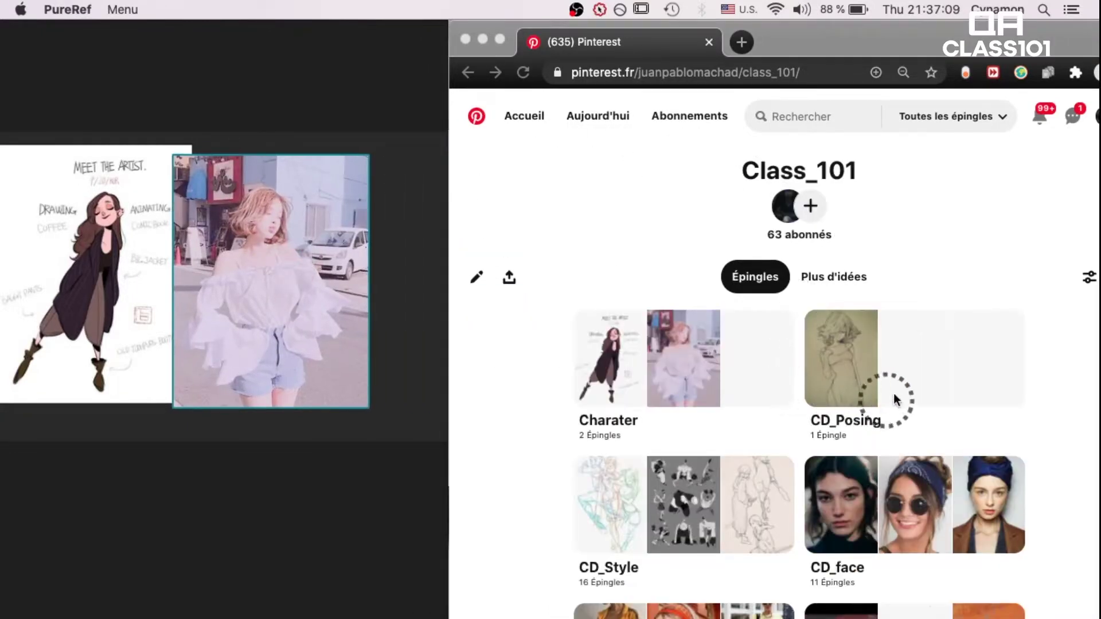
Open the CD_Posing section and add its standing figure sketch to the canvas below the character images.
{"action": "left_click", "coordinate": [898, 376]}
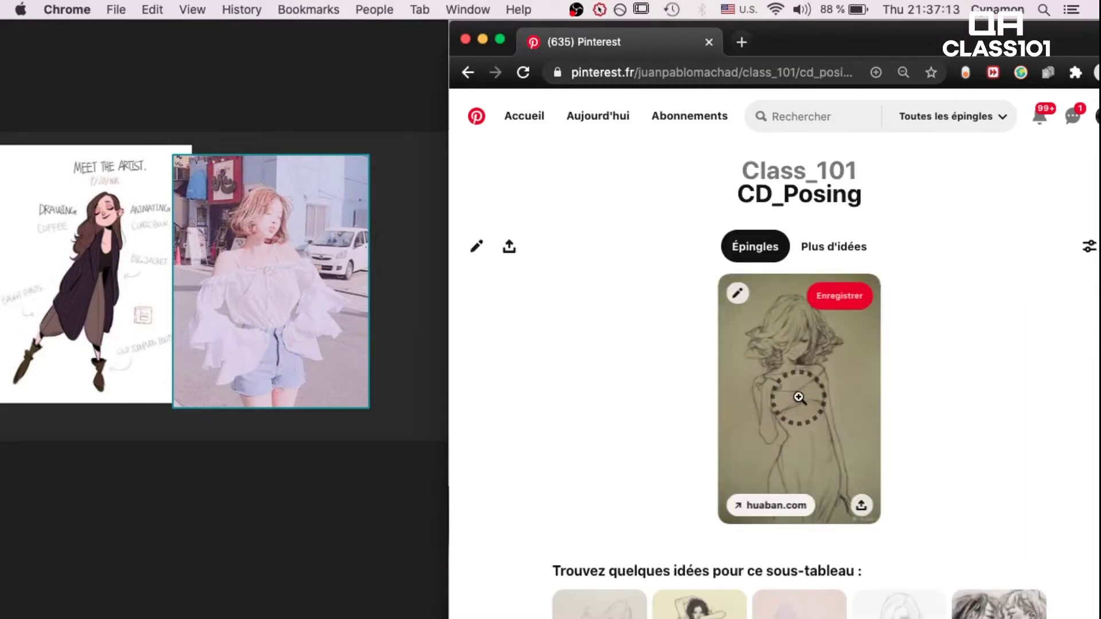
{"action": "mouse_move", "coordinate": [799, 397]}
{"action": "left_mouse_down"}
{"action": "mouse_move", "coordinate": [291, 385]}
{"action": "mouse_move", "coordinate": [251, 481]}
{"action": "mouse_move", "coordinate": [205, 468]}
{"action": "mouse_move", "coordinate": [136, 494]}
{"action": "mouse_move", "coordinate": [221, 469]}
{"action": "mouse_move", "coordinate": [174, 511]}
{"action": "left_mouse_up"}
{"action": "scroll", "coordinate": [291, 477], "scroll_direction": "down", "scroll_amount": 5}
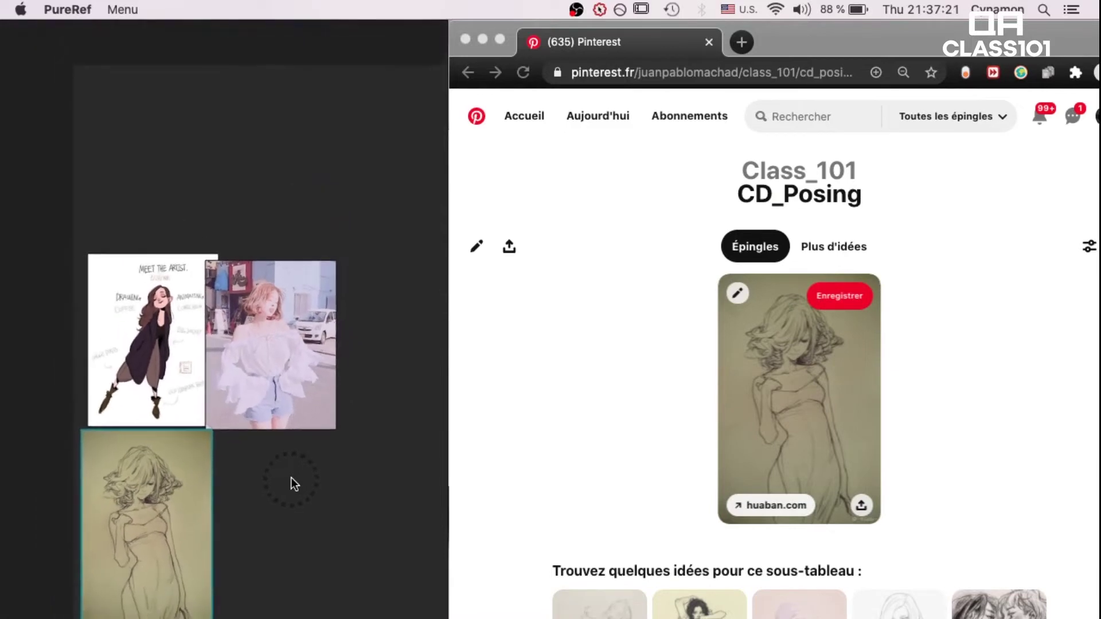
{"action": "scroll", "coordinate": [291, 478], "scroll_direction": "up", "scroll_amount": 3}
{"action": "scroll", "coordinate": [290, 477], "scroll_direction": "down", "scroll_amount": 3}
Move the two character images up, away from the posing sketch, and align them side by side without overlap.
{"action": "left_click", "coordinate": [291, 477]}
{"action": "mouse_move", "coordinate": [383, 355]}
{"action": "left_mouse_down"}
{"action": "mouse_move", "coordinate": [137, 356]}
{"action": "mouse_move", "coordinate": [133, 163]}
{"action": "mouse_move", "coordinate": [134, 188]}
{"action": "left_mouse_up"}
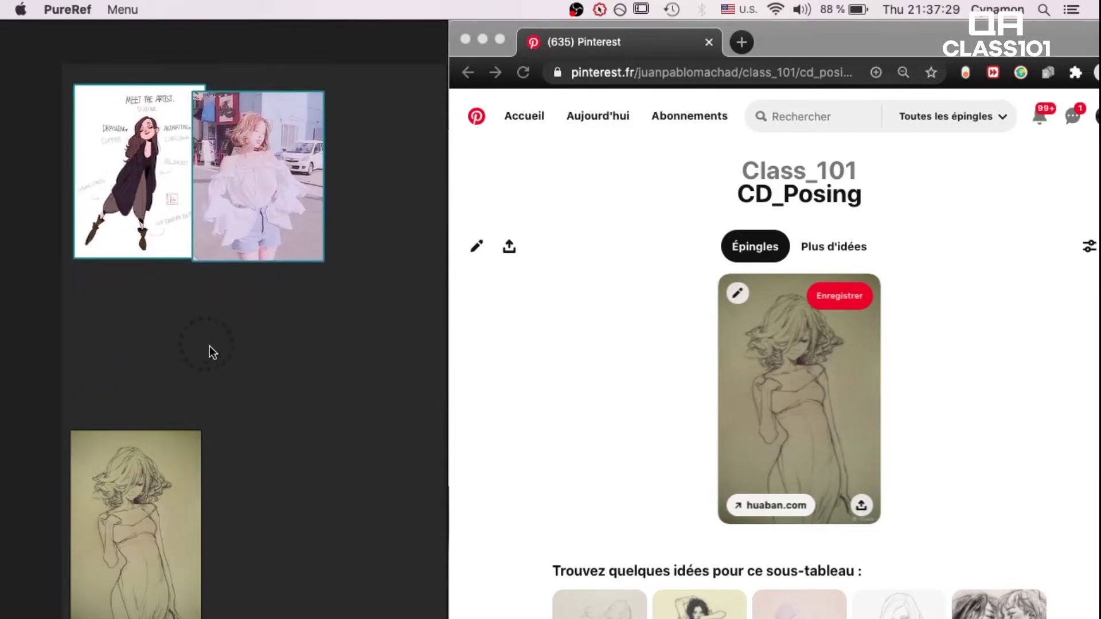
{"action": "left_click", "coordinate": [224, 366]}
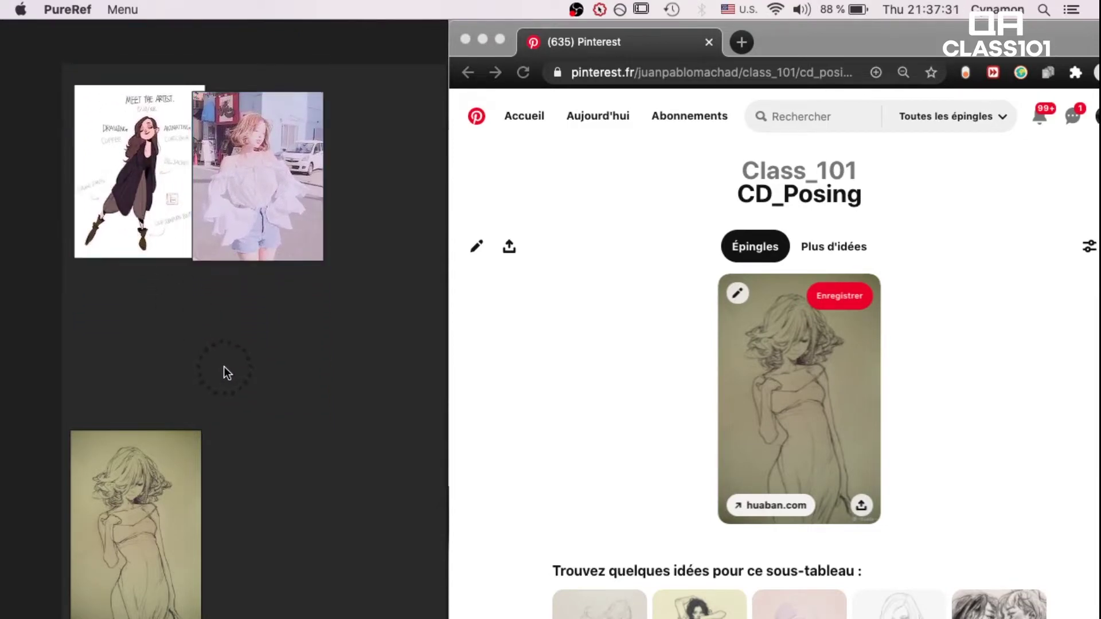
{"action": "left_click_drag", "start_coordinate": [252, 232], "coordinate": [277, 248]}
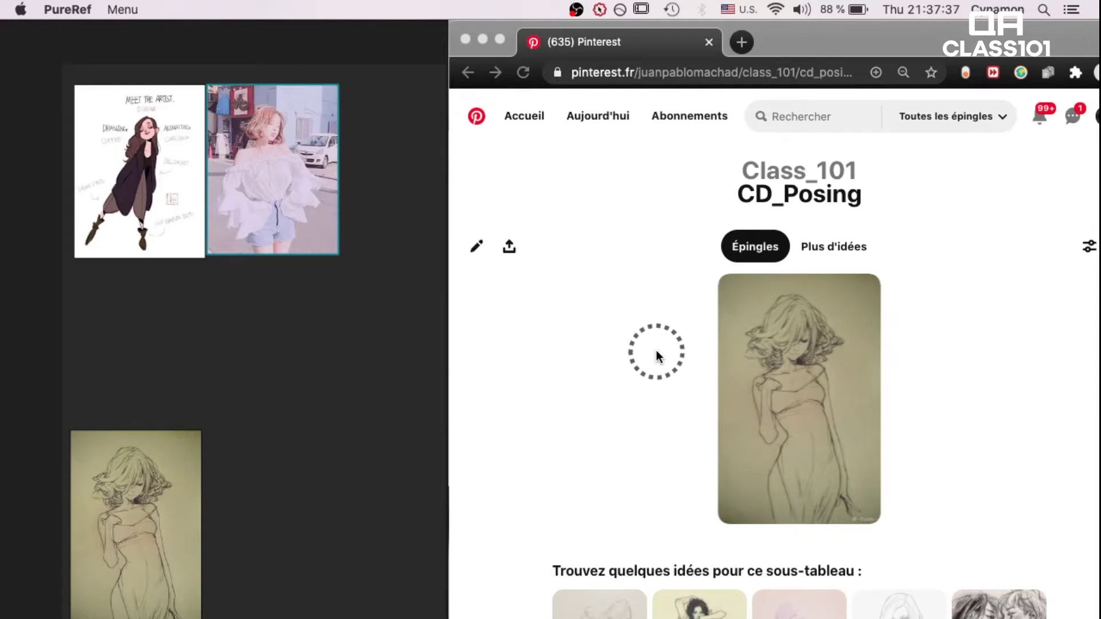
Open the CD_Style section of the Class_101 board and add the coloured line sketch and the grey character sheet to the canvas.
{"action": "scroll", "coordinate": [656, 350], "scroll_direction": "left", "scroll_amount": 5}
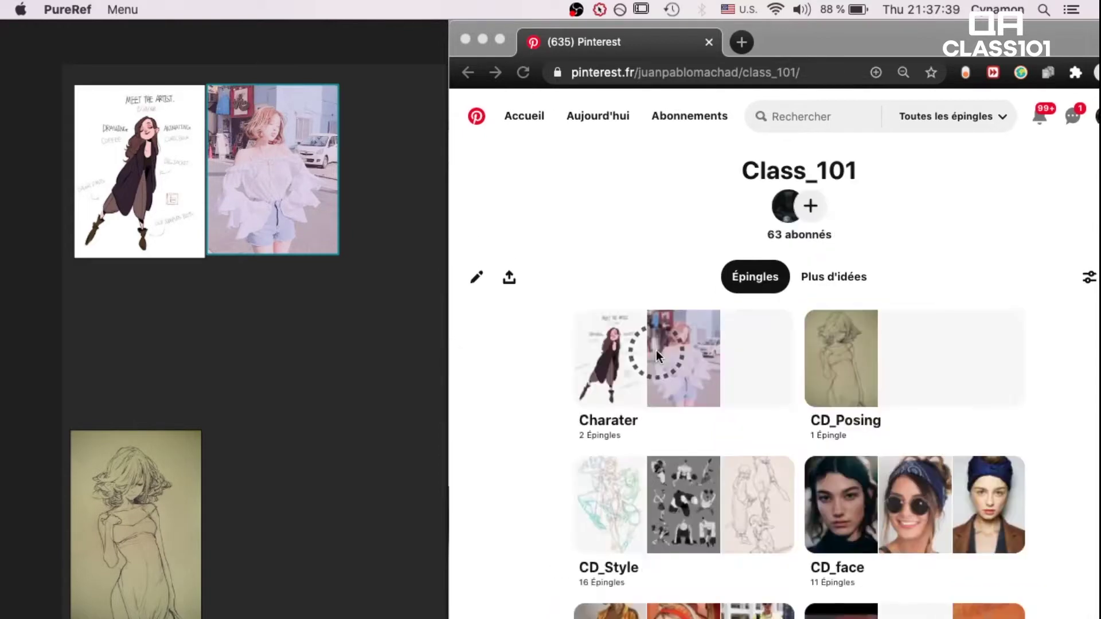
{"action": "left_click", "coordinate": [660, 516]}
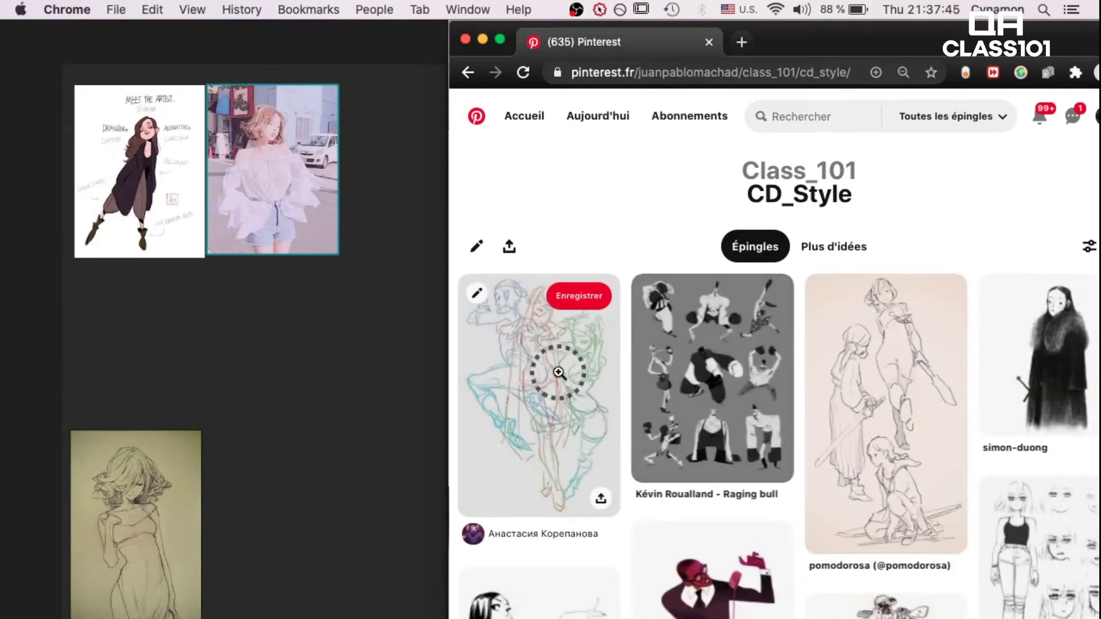
{"action": "left_click_drag", "start_coordinate": [557, 373], "coordinate": [301, 366]}
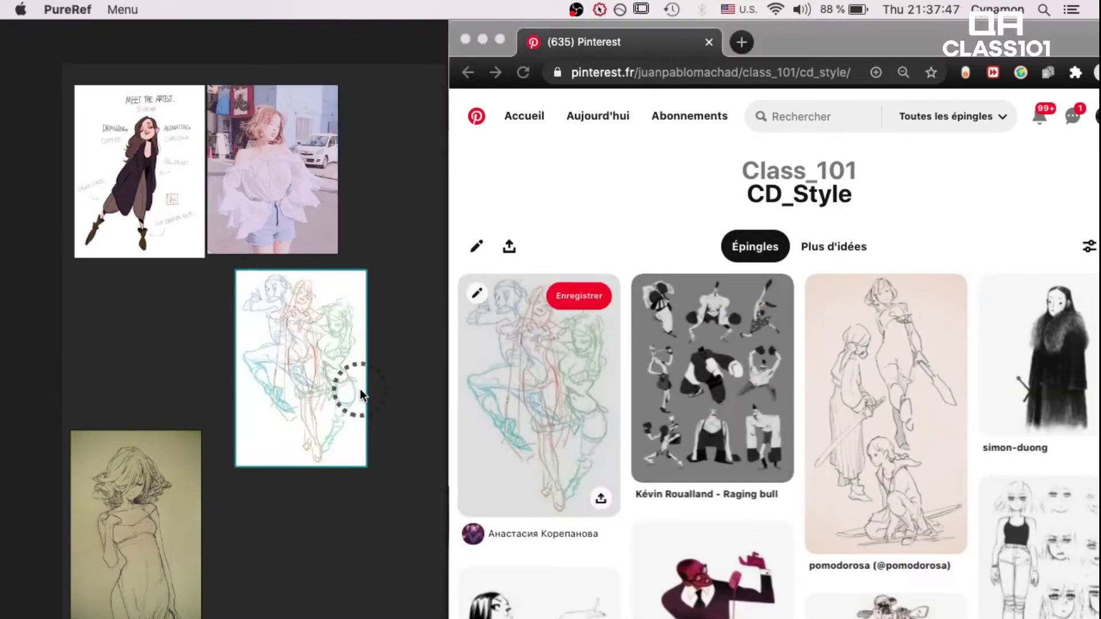
{"action": "left_click", "coordinate": [757, 366]}
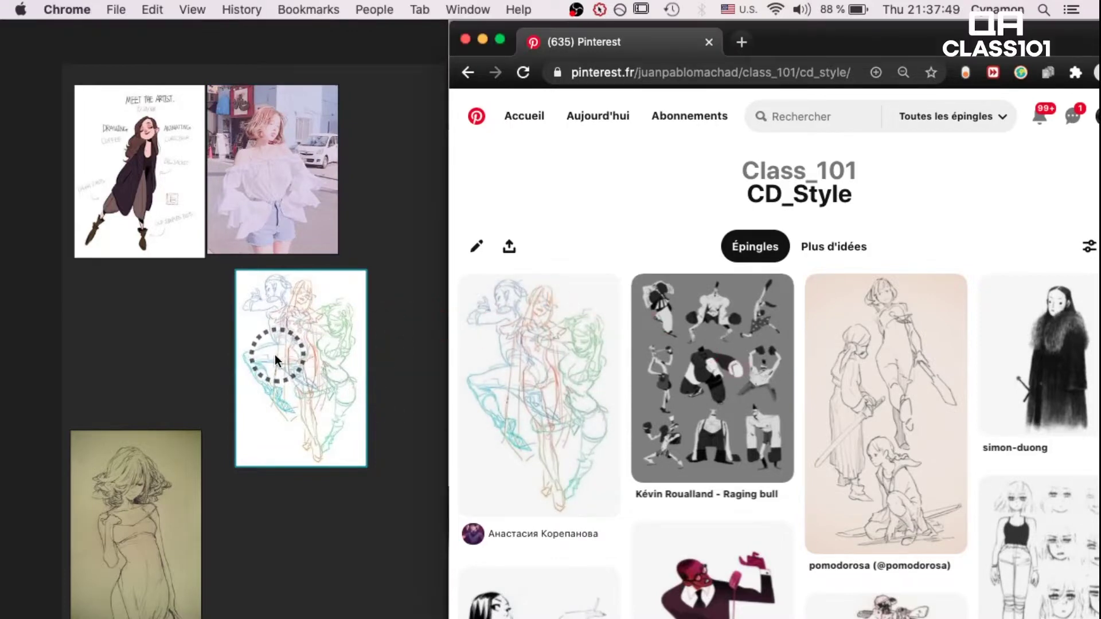
{"action": "left_click_drag", "start_coordinate": [727, 396], "coordinate": [343, 373]}
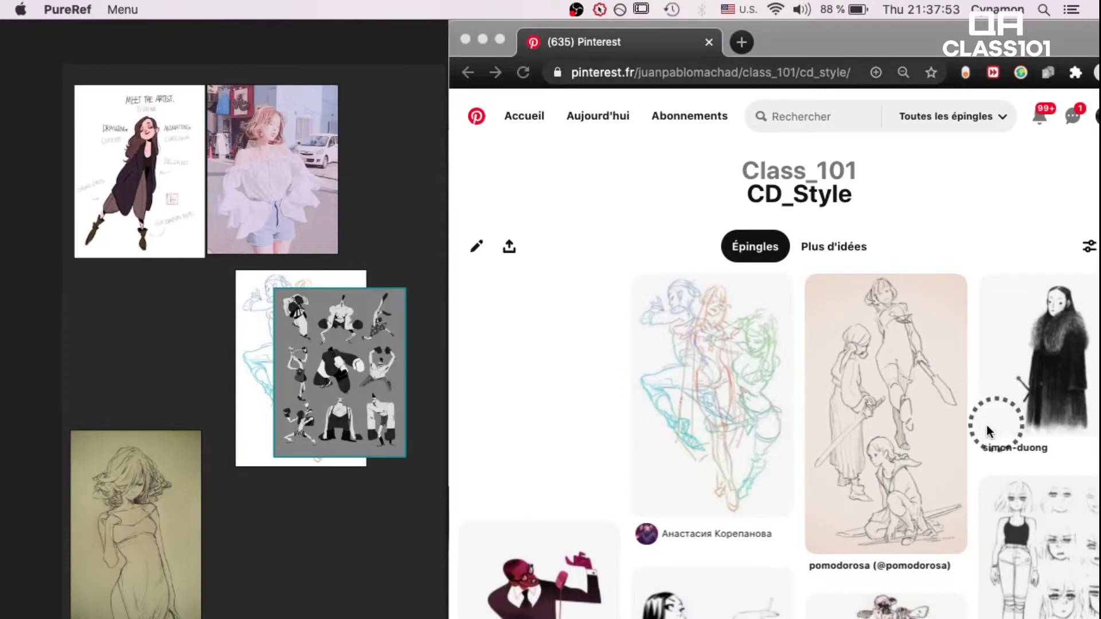
Look through the CD_Style pins for further drawing style references.
{"action": "scroll", "coordinate": [893, 440], "scroll_direction": "down", "scroll_amount": 5}
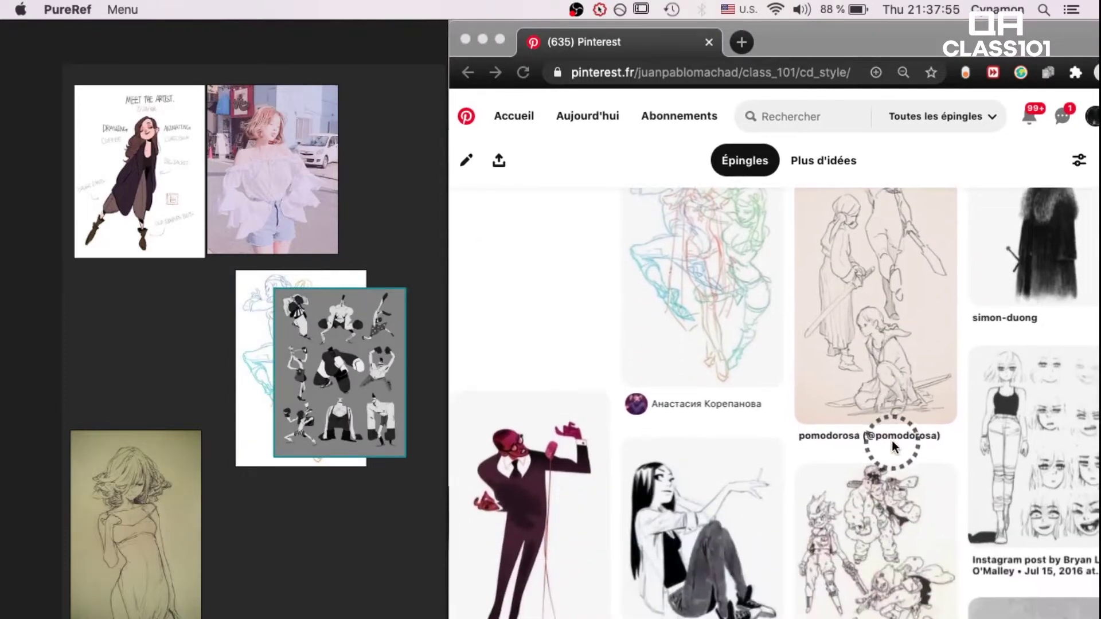
{"action": "scroll", "coordinate": [893, 440], "scroll_direction": "up", "scroll_amount": 5}
{"action": "left_click", "coordinate": [574, 395]}
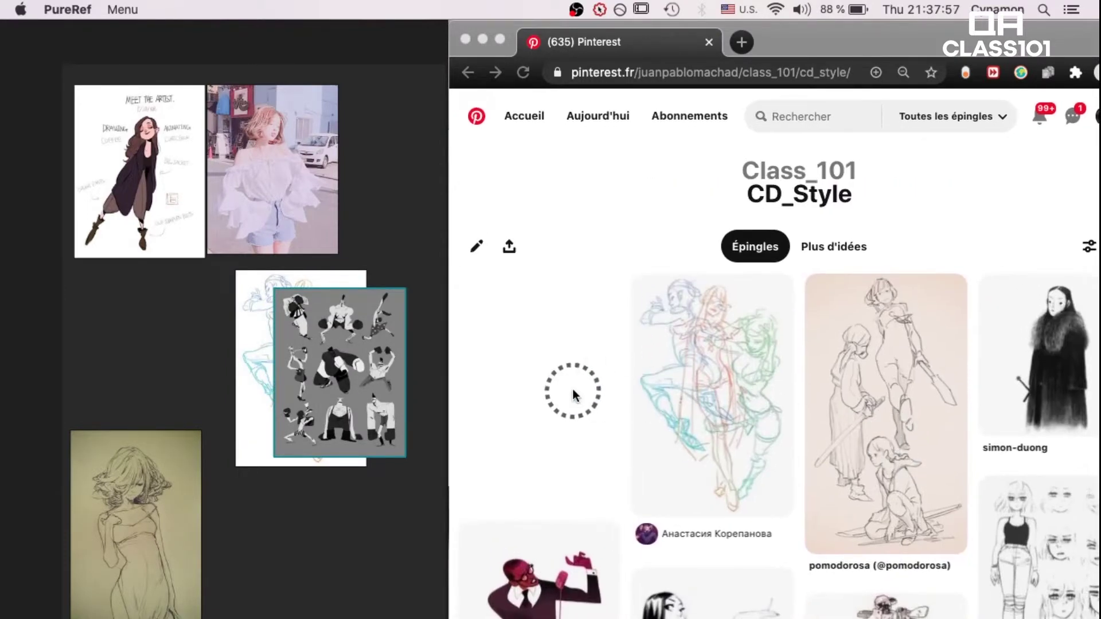
{"action": "scroll", "coordinate": [574, 395], "scroll_direction": "down", "scroll_amount": 15}
{"action": "scroll", "coordinate": [572, 393], "scroll_direction": "up", "scroll_amount": 3}
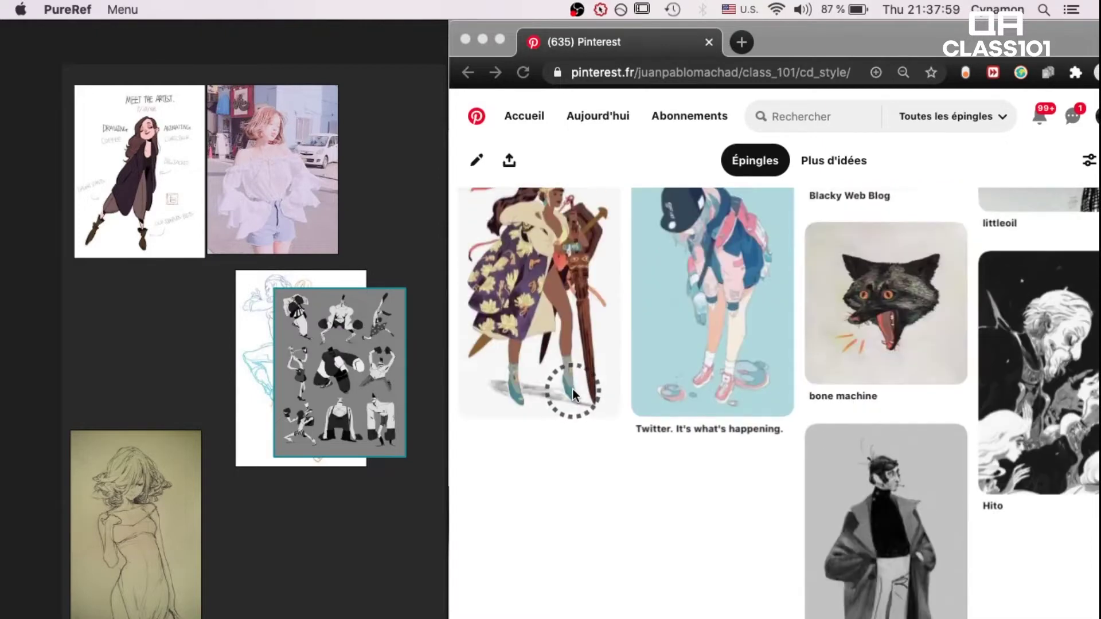
{"action": "scroll", "coordinate": [573, 390], "scroll_direction": "down", "scroll_amount": 10}
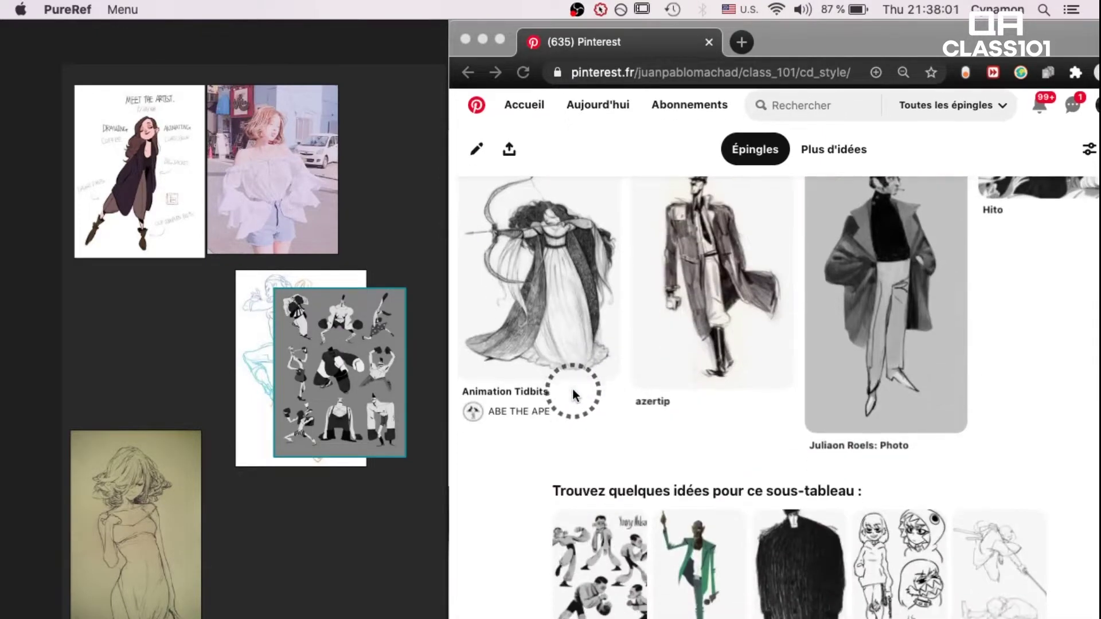
{"action": "scroll", "coordinate": [574, 394], "scroll_direction": "up", "scroll_amount": 10}
{"action": "scroll", "coordinate": [574, 394], "scroll_direction": "up", "scroll_amount": 5}
{"action": "scroll", "coordinate": [639, 381], "scroll_direction": "down", "scroll_amount": 2}
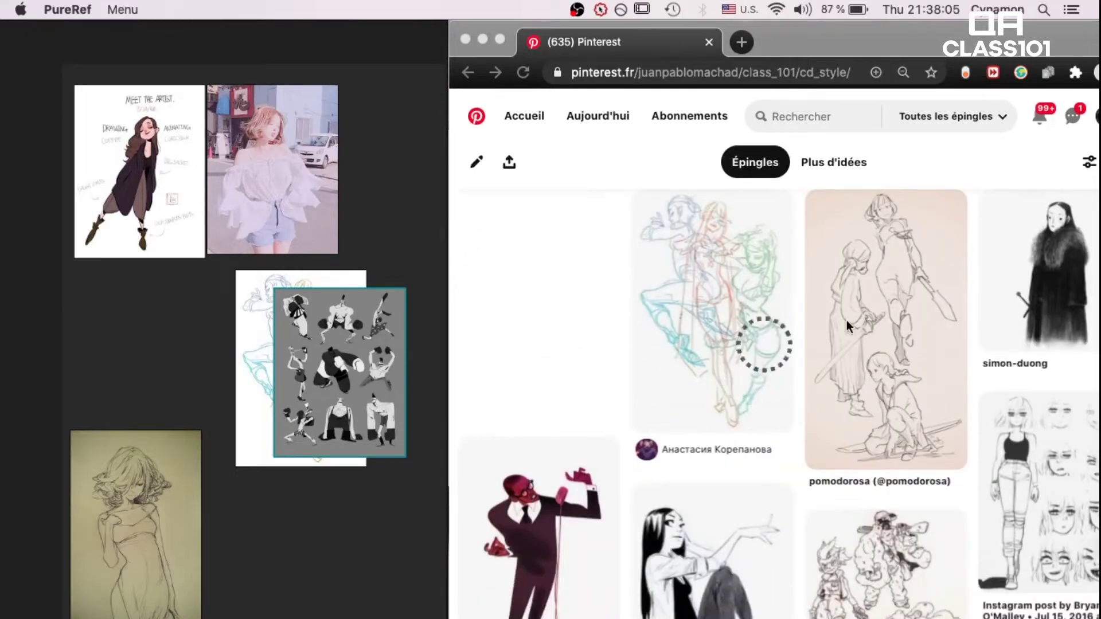
Open the pin with the three sword-bearing figures, add its sketch to the canvas and scale it down beside the coloured sketch.
{"action": "left_click", "coordinate": [861, 298]}
{"action": "mouse_move", "coordinate": [862, 302]}
{"action": "left_mouse_down"}
{"action": "mouse_move", "coordinate": [759, 361]}
{"action": "mouse_move", "coordinate": [238, 364]}
{"action": "left_mouse_up"}
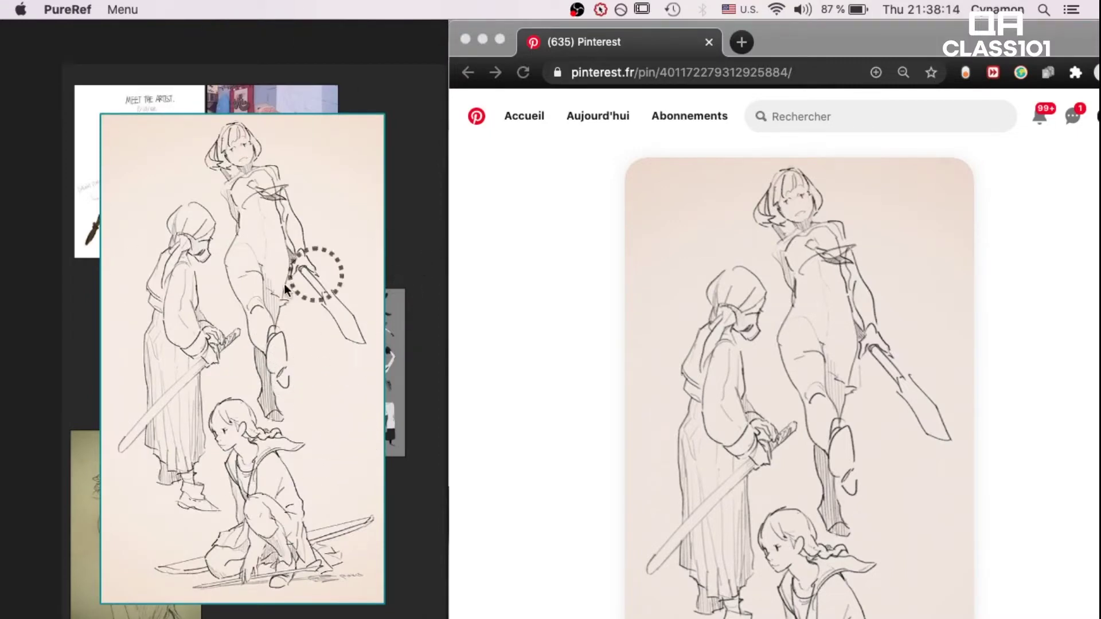
{"action": "mouse_move", "coordinate": [272, 288]}
{"action": "left_mouse_down"}
{"action": "mouse_move", "coordinate": [100, 299]}
{"action": "mouse_move", "coordinate": [120, 304]}
{"action": "left_mouse_up"}
Shift the grey character sheet to uncover more of the coloured sketch, and select the style references as a group for arranging.
{"action": "left_click_drag", "start_coordinate": [402, 389], "coordinate": [428, 387]}
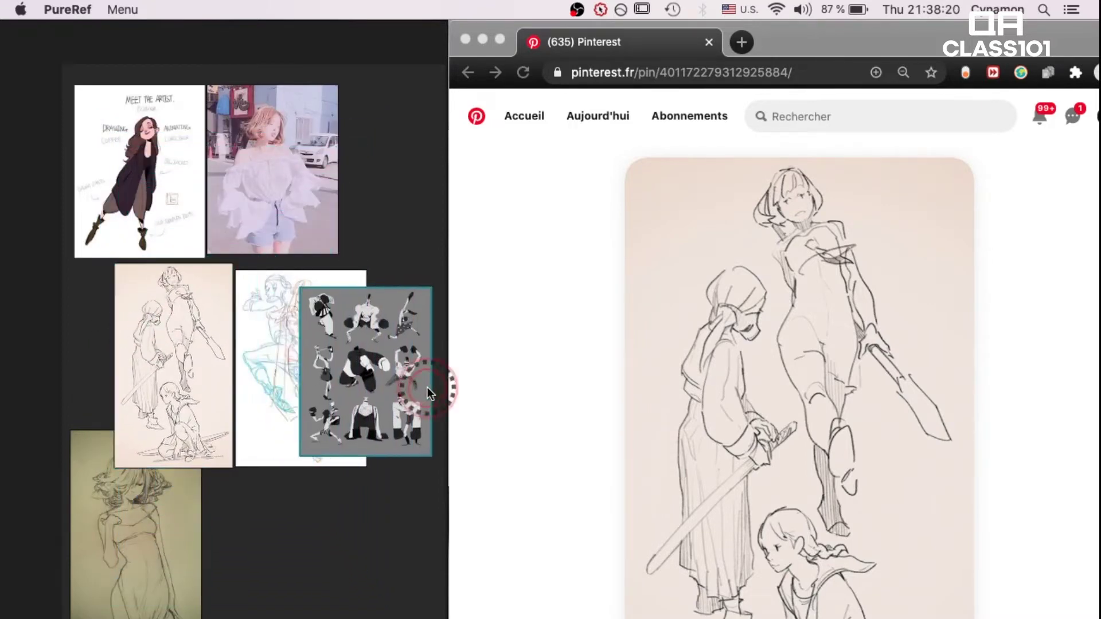
{"action": "left_click", "coordinate": [257, 423]}
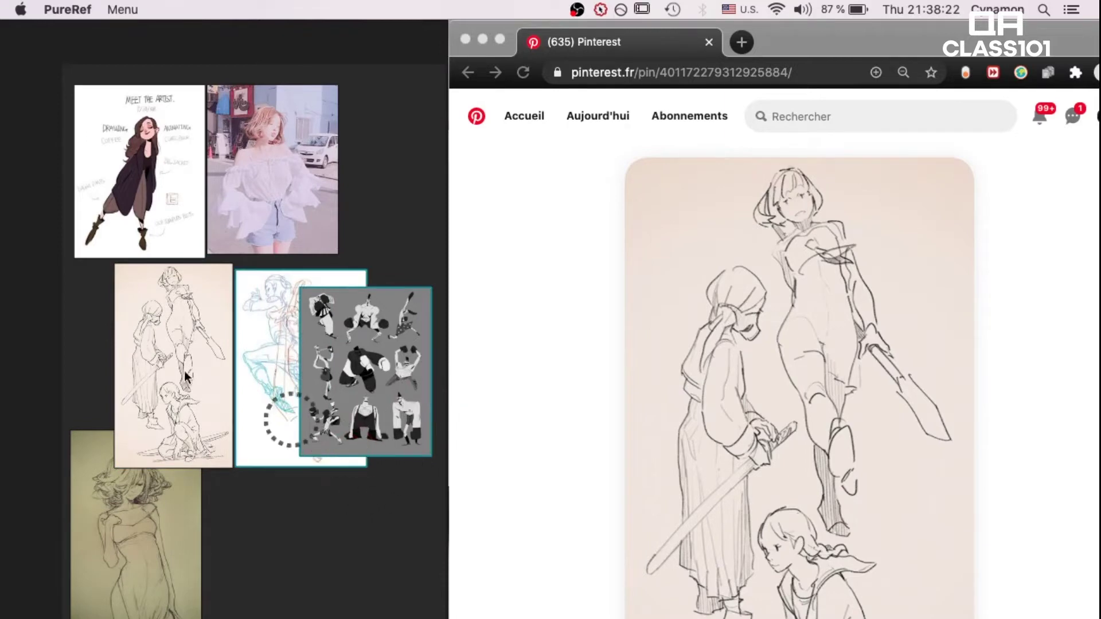
{"action": "mouse_move", "coordinate": [75, 351]}
{"action": "left_mouse_down"}
{"action": "mouse_move", "coordinate": [361, 361]}
{"action": "mouse_move", "coordinate": [304, 359]}
{"action": "left_mouse_up"}
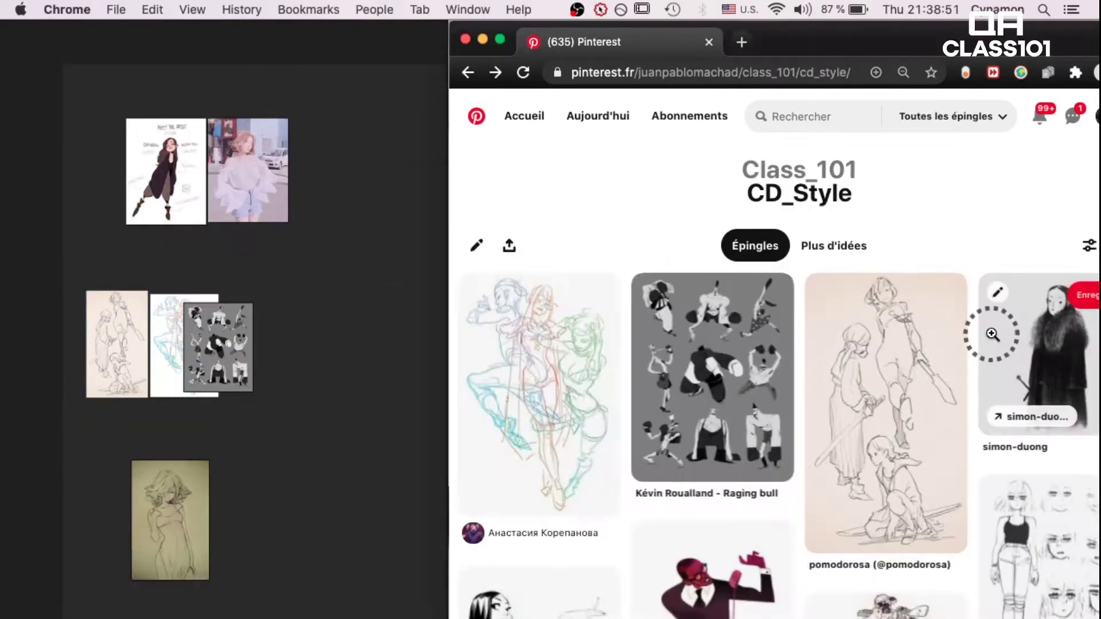
Open the CD_Style pin of the fur-collared figure with a sword and add its illustration to the canvas.
{"action": "left_click", "coordinate": [992, 335]}
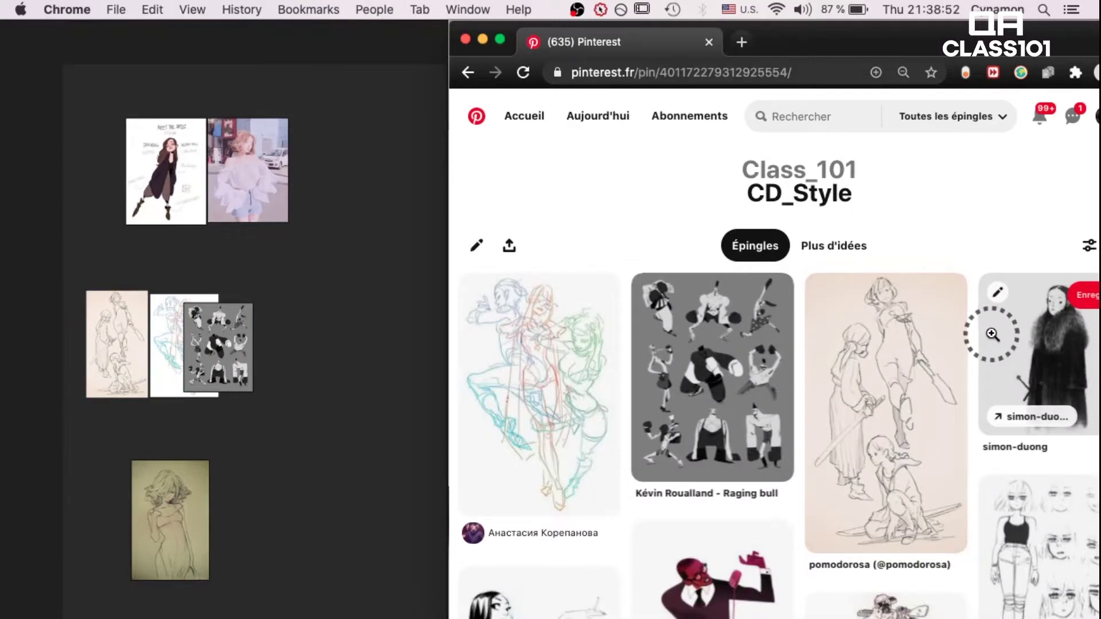
{"action": "left_click_drag", "start_coordinate": [751, 274], "coordinate": [326, 343]}
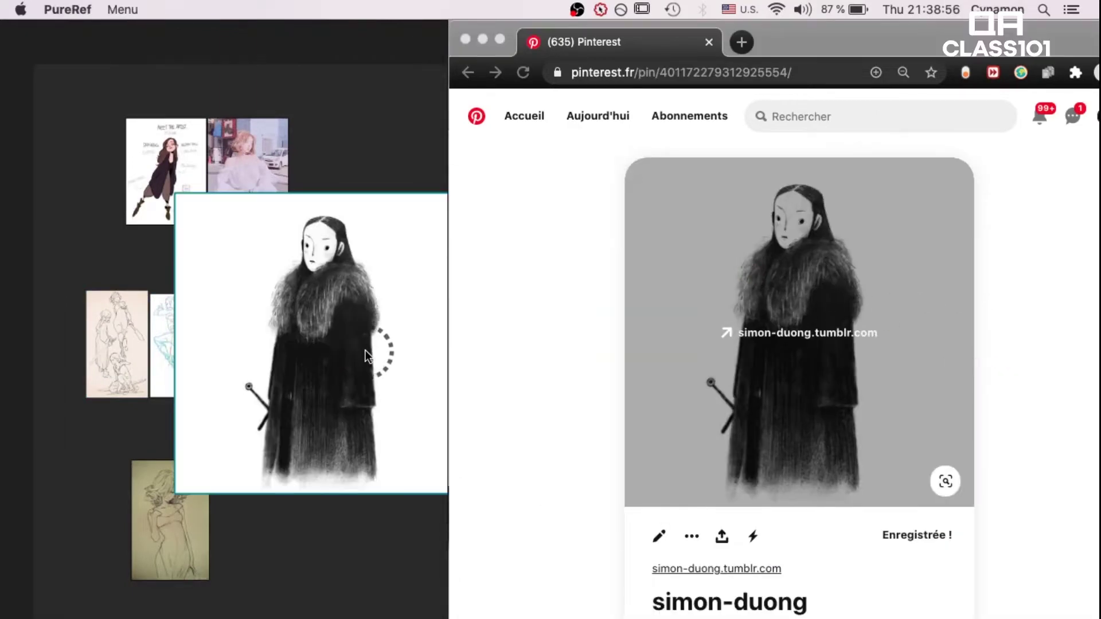
Place the fur-collared illustration at a reduced size beside the grey character sheet, return to the CD_Style board and maximize the canvas.
{"action": "scroll", "coordinate": [537, 301], "scroll_direction": "left", "scroll_amount": 5}
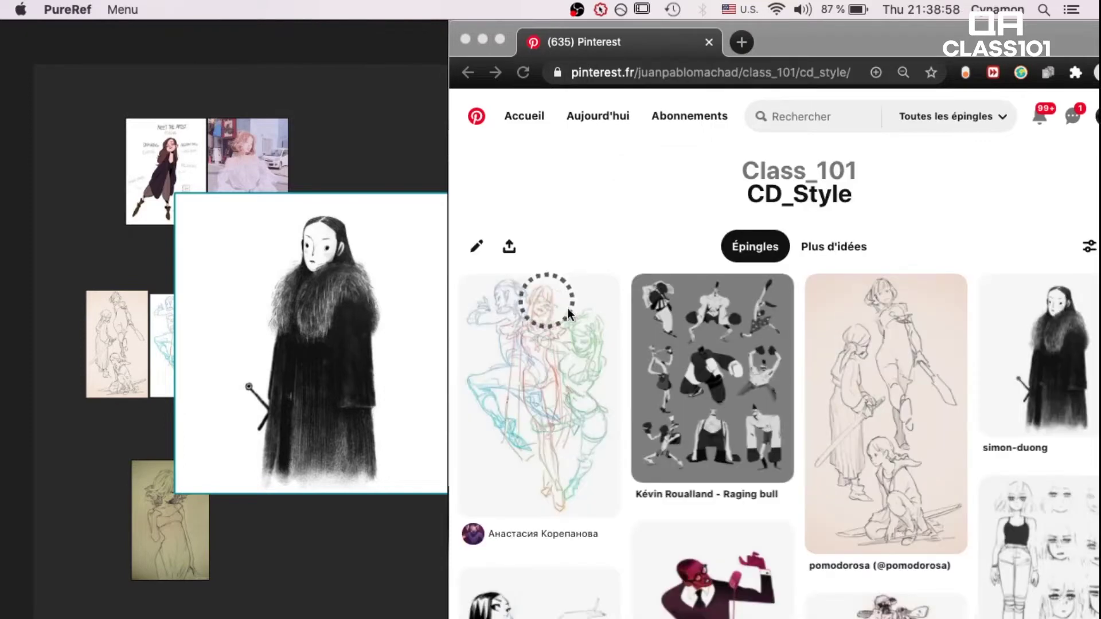
{"action": "scroll", "coordinate": [741, 441], "scroll_direction": "down", "scroll_amount": 1}
{"action": "scroll", "coordinate": [741, 436], "scroll_direction": "down", "scroll_amount": 5}
{"action": "key", "text": "super+f"}
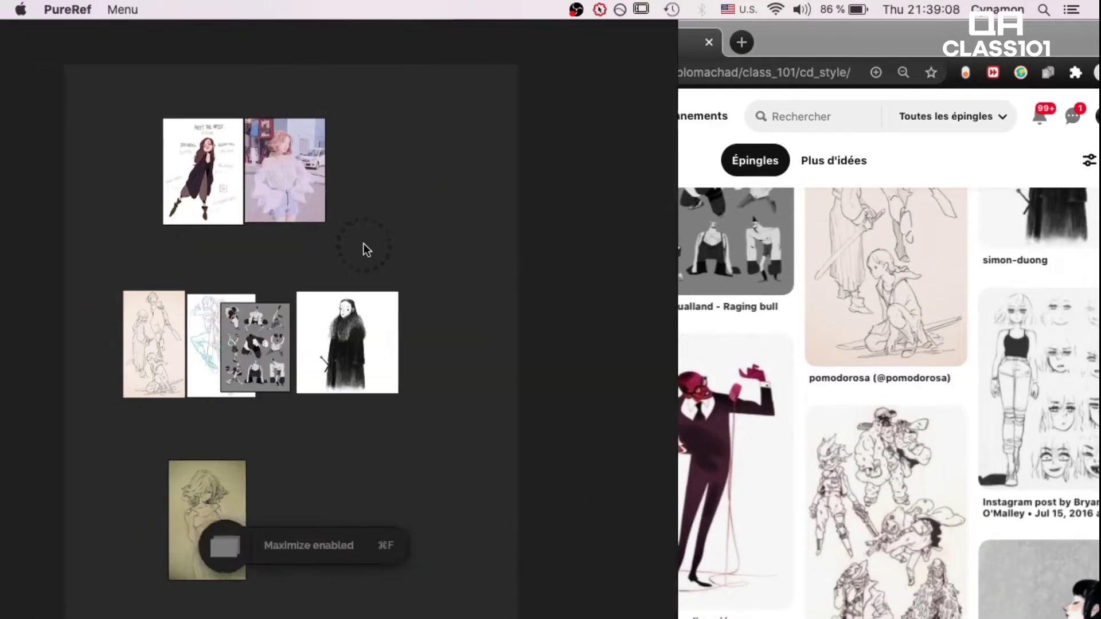
{"action": "scroll", "coordinate": [367, 251], "scroll_direction": "up", "scroll_amount": 3}
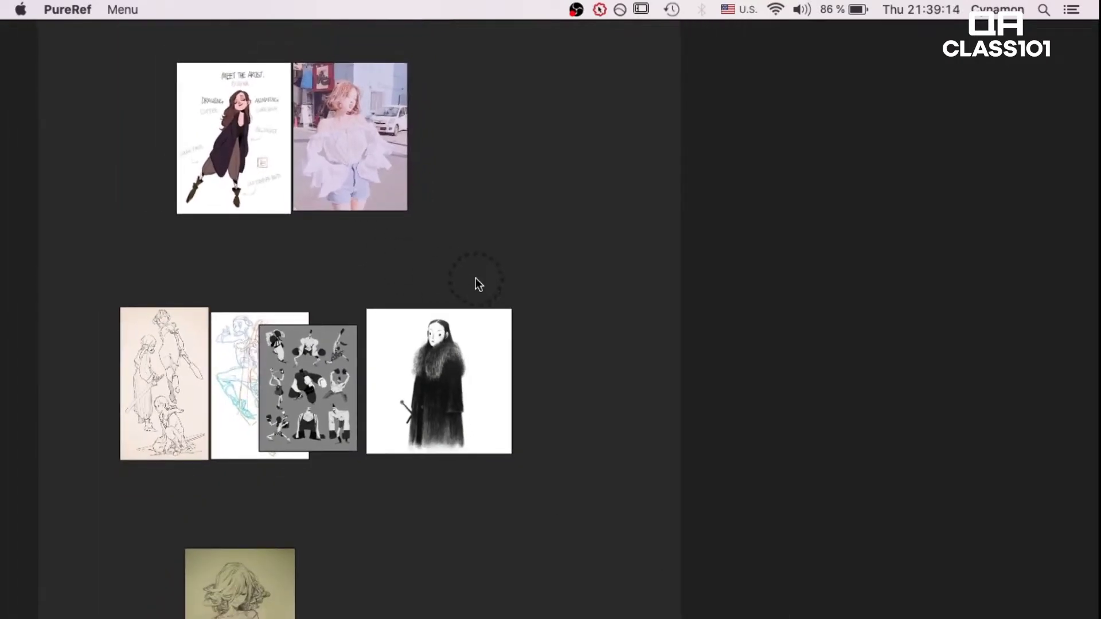
Add a text note reading "Class 101- Character Design Reference" to the canvas.
{"action": "key", "text": "super+n"}
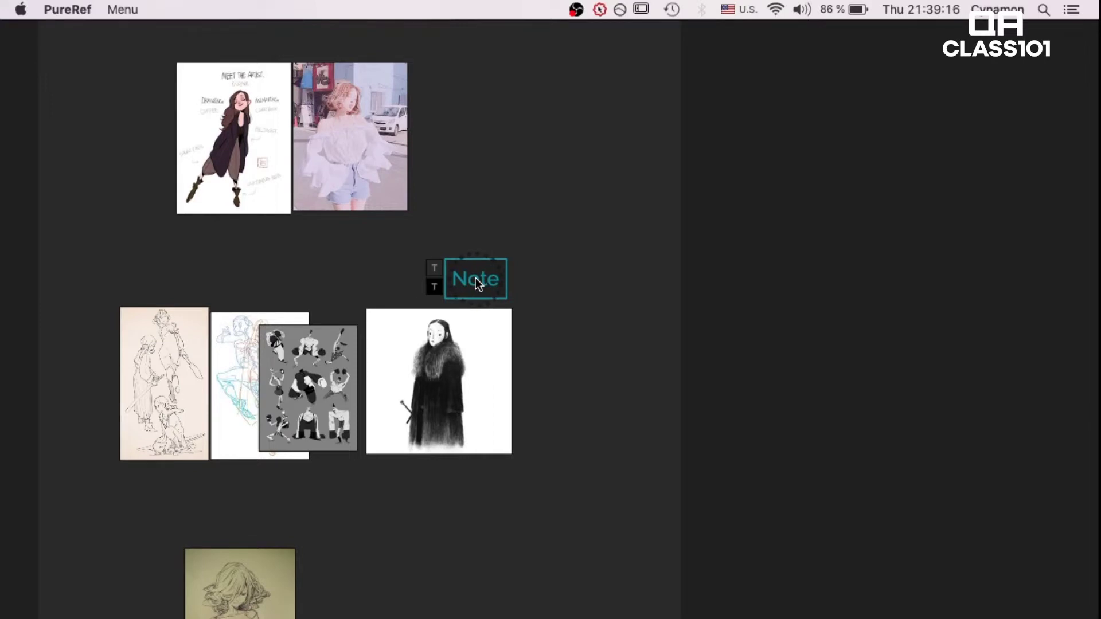
{"action": "key", "text": "BackSpace"}
{"action": "type", "text": "Class"}
{"action": "type", "text": " 101"}
{"action": "type", "text": "_"}
{"action": "key", "text": "BackSpace"}
{"action": "type", "text": "-"}
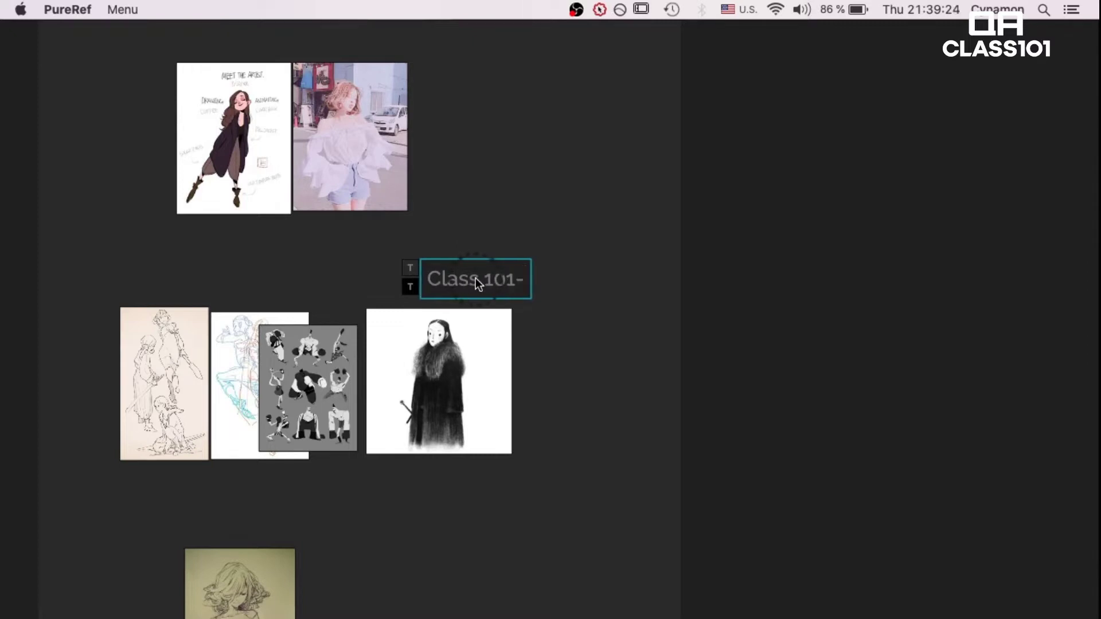
{"action": "type", "text": " Character"}
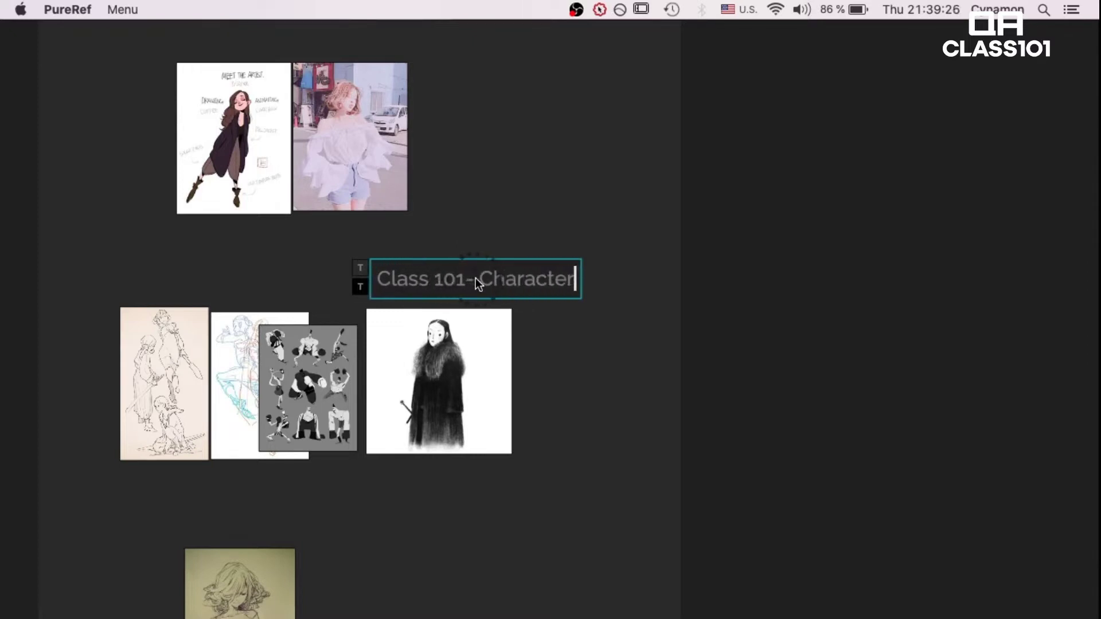
{"action": "type", "text": " Design REFE"}
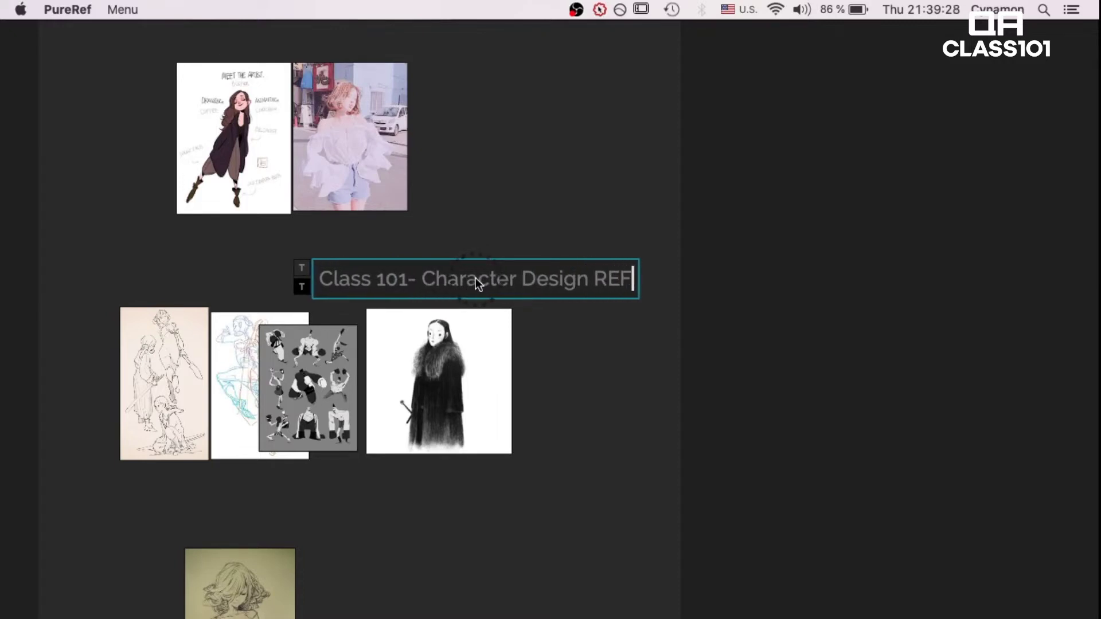
{"action": "key", "text": "BackSpace"}
{"action": "key", "text": "BackSpace"}
{"action": "key", "text": "BackSpace"}
{"action": "type", "text": "eference"}
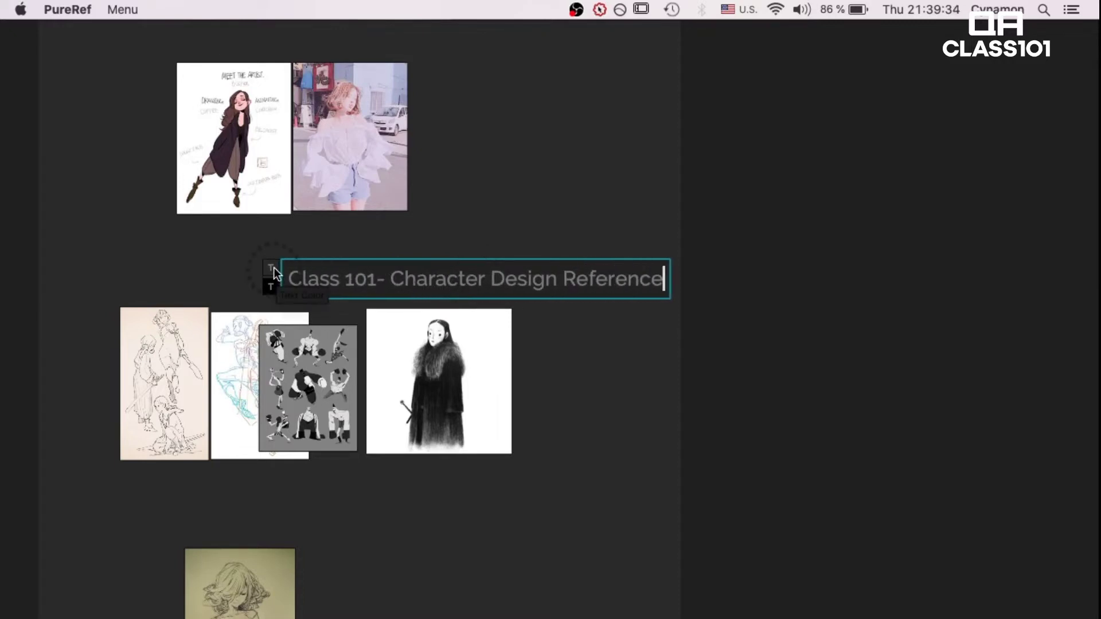
Recolour the title note's text to salmon pink (#ed958a) and move the note above the two character images.
{"action": "left_click", "coordinate": [274, 267]}
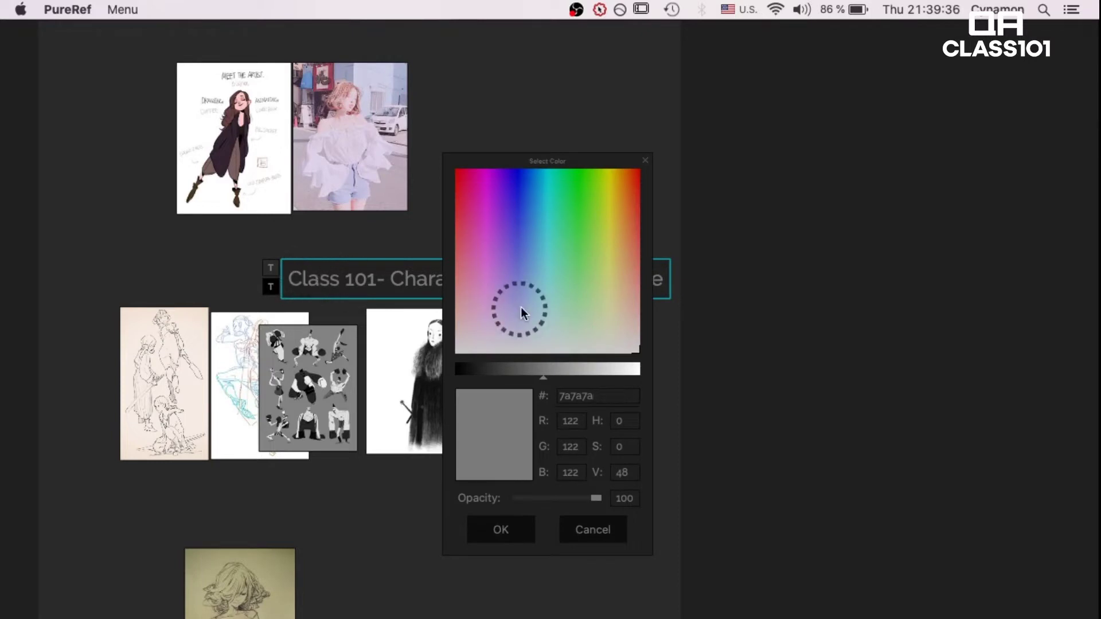
{"action": "left_click_drag", "start_coordinate": [568, 370], "coordinate": [627, 381]}
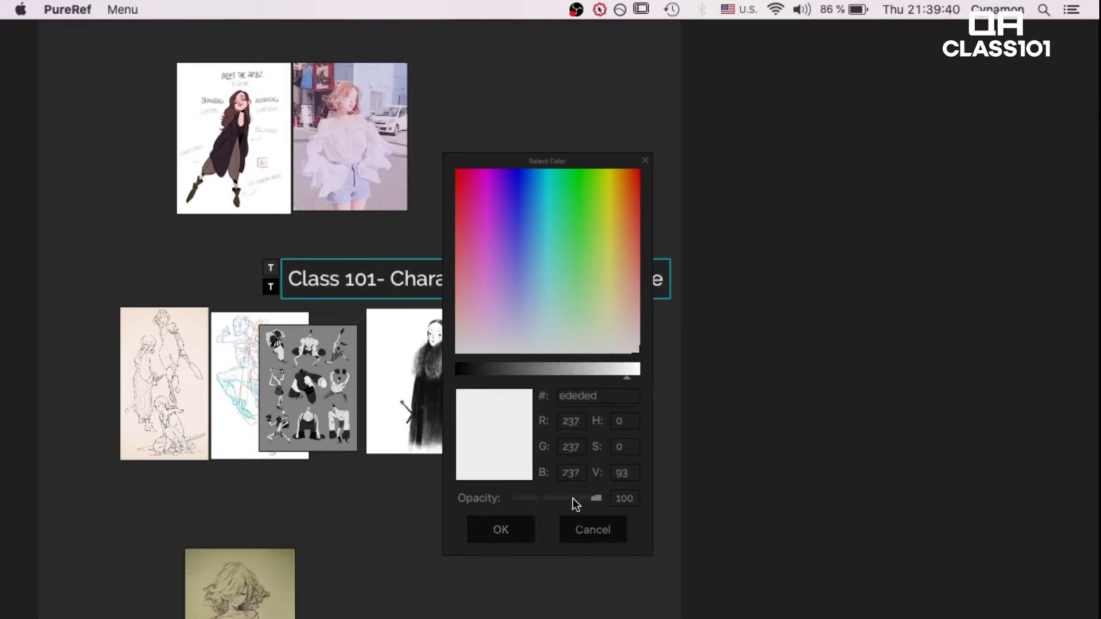
{"action": "left_click_drag", "start_coordinate": [595, 497], "coordinate": [625, 501]}
{"action": "left_click_drag", "start_coordinate": [604, 227], "coordinate": [648, 181]}
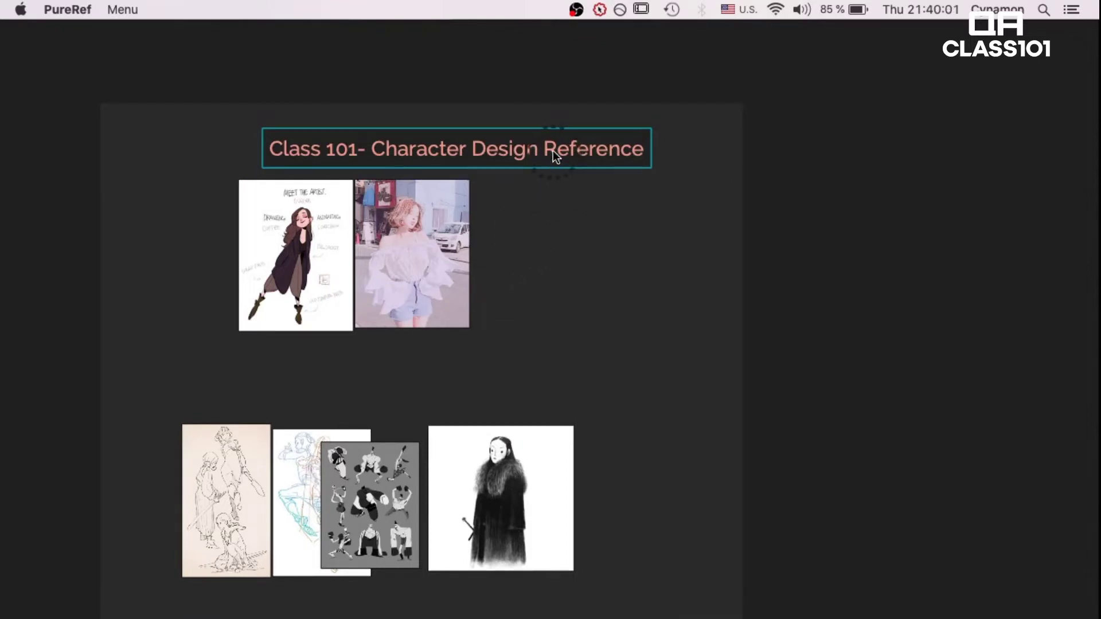
{"action": "mouse_move", "coordinate": [553, 154]}
{"action": "left_mouse_down"}
{"action": "mouse_move", "coordinate": [518, 149]}
{"action": "mouse_move", "coordinate": [545, 157]}
{"action": "left_mouse_up"}
{"action": "mouse_move", "coordinate": [424, 241]}
{"action": "left_mouse_down"}
{"action": "mouse_move", "coordinate": [463, 247]}
{"action": "mouse_move", "coordinate": [408, 239]}
{"action": "mouse_move", "coordinate": [421, 240]}
{"action": "left_mouse_up"}
{"action": "left_click", "coordinate": [618, 274]}
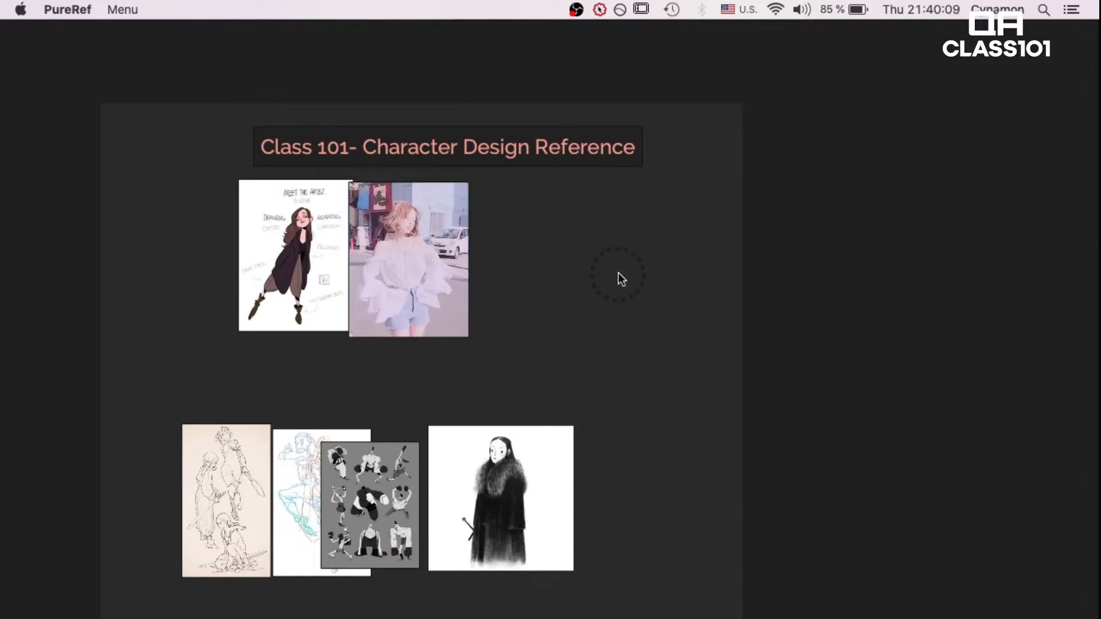
Add a second note reading "Character" in the empty space beside the two character images.
{"action": "key", "text": "super+n"}
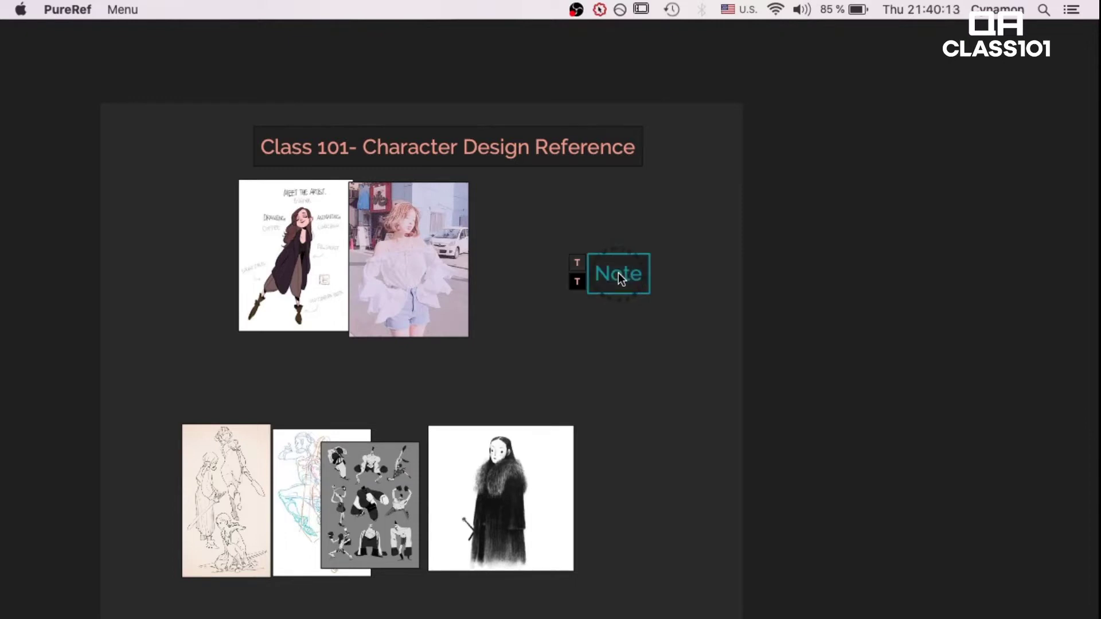
{"action": "key", "text": "BackSpace"}
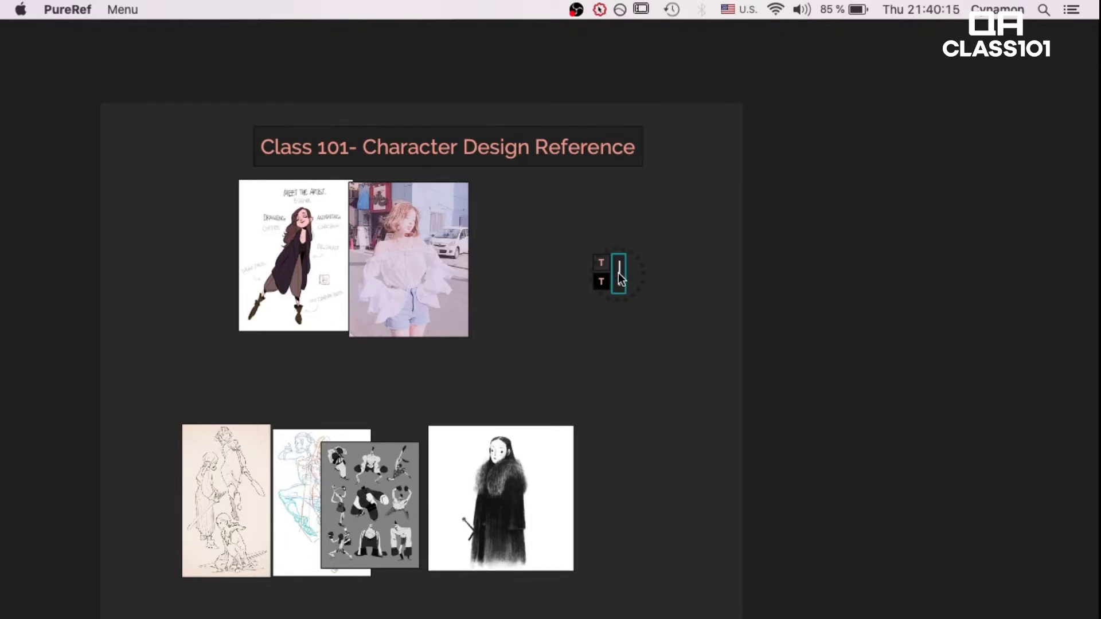
{"action": "type", "text": "Charact"}
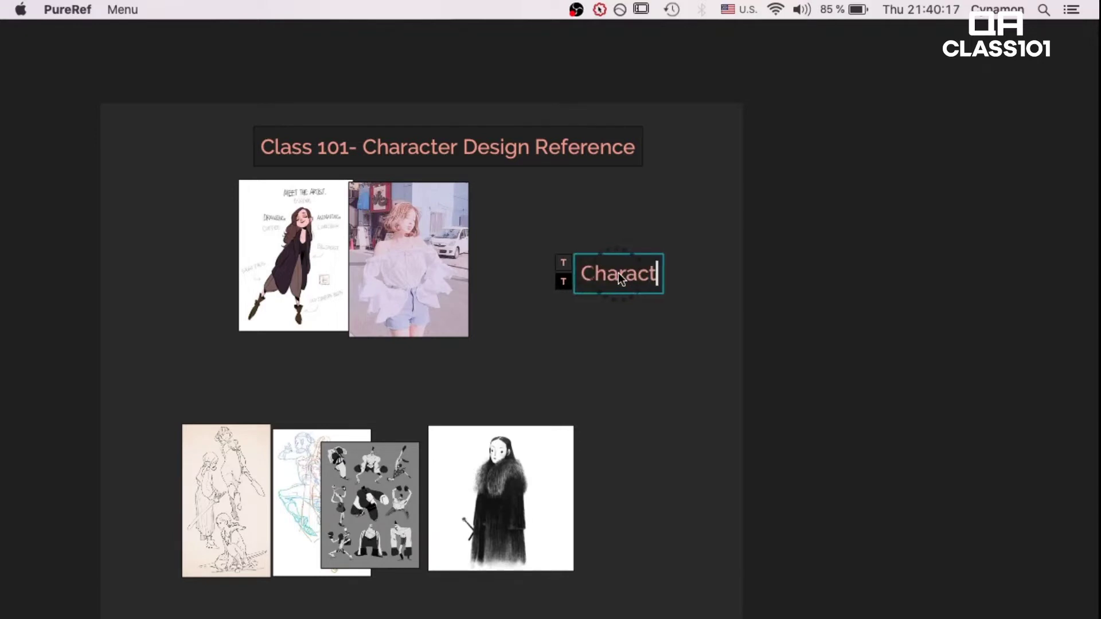
{"action": "type", "text": "er"}
{"action": "left_click", "coordinate": [646, 276]}
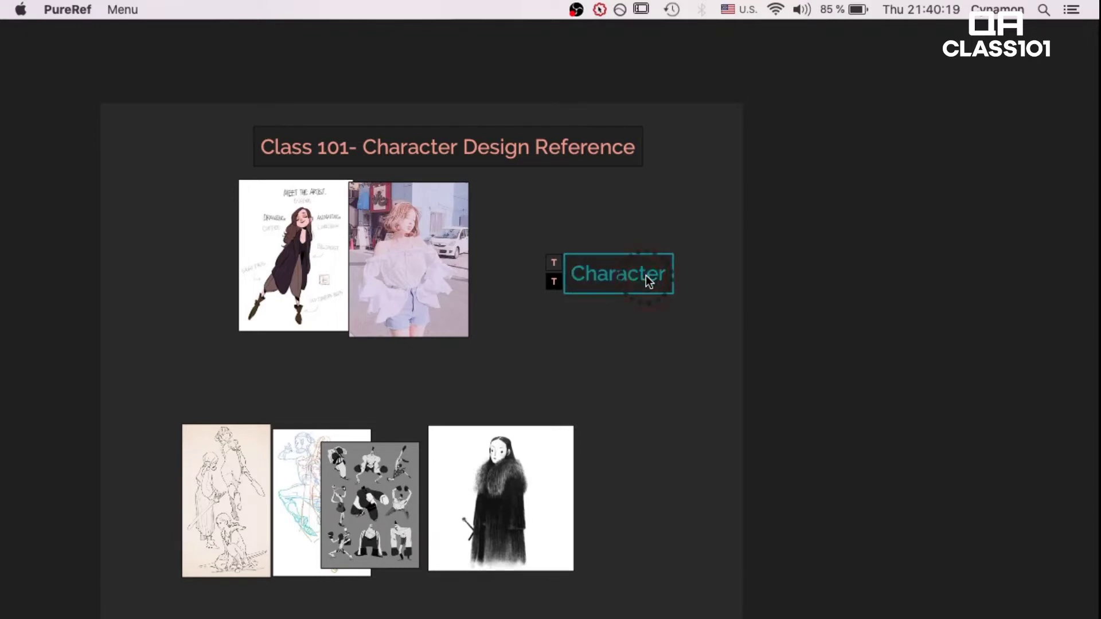
Change the text colour of the Character note to light grey (#c0c0c0).
{"action": "left_click", "coordinate": [554, 271]}
{"action": "mouse_move", "coordinate": [559, 370]}
{"action": "left_mouse_down"}
{"action": "mouse_move", "coordinate": [453, 385]}
{"action": "mouse_move", "coordinate": [758, 359]}
{"action": "mouse_move", "coordinate": [710, 364]}
{"action": "left_mouse_up"}
{"action": "left_click", "coordinate": [635, 280]}
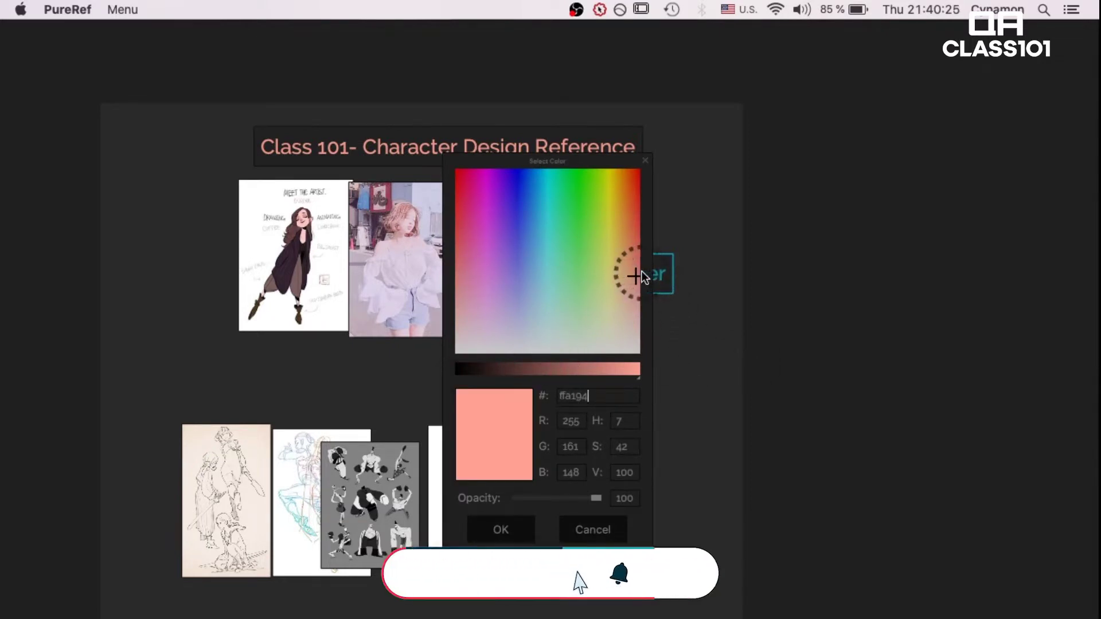
{"action": "left_click_drag", "start_coordinate": [638, 282], "coordinate": [646, 378]}
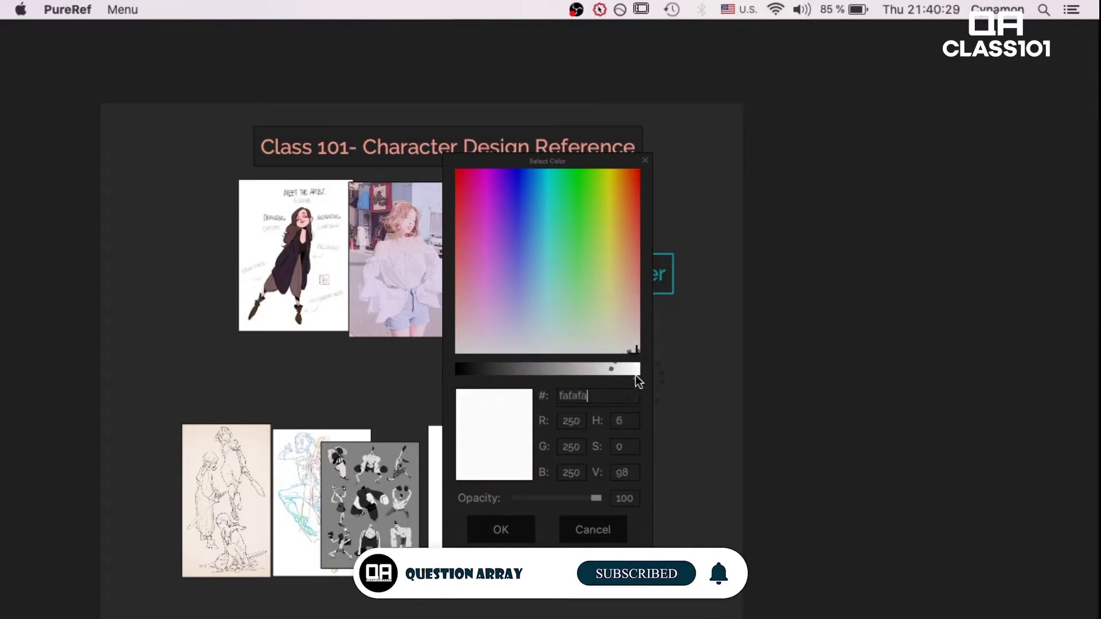
{"action": "left_click", "coordinate": [594, 372]}
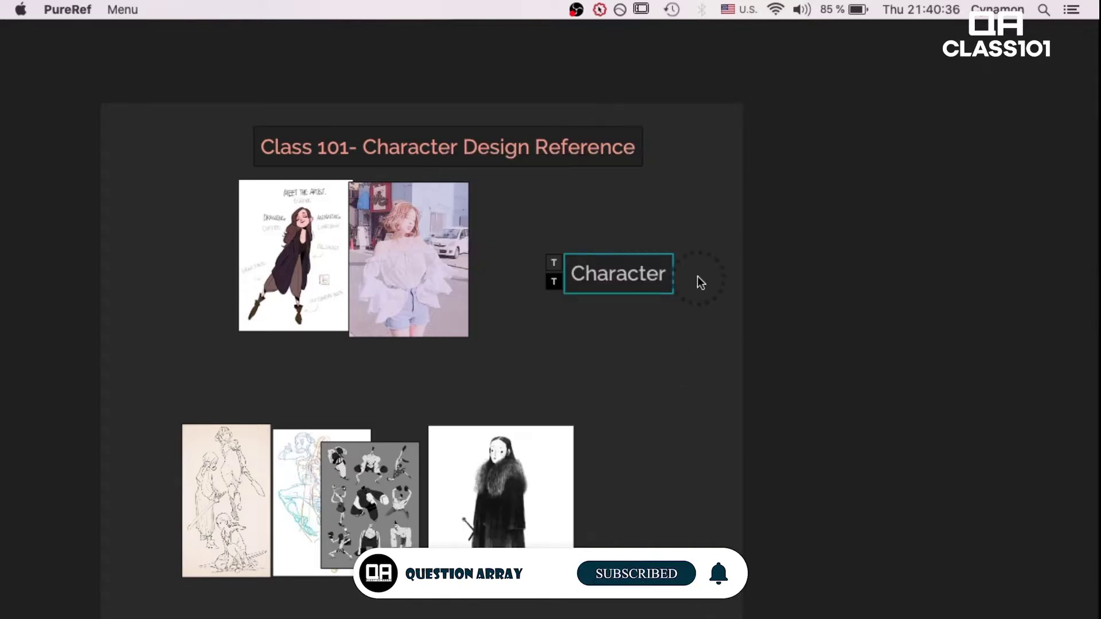
{"action": "left_click", "coordinate": [688, 275]}
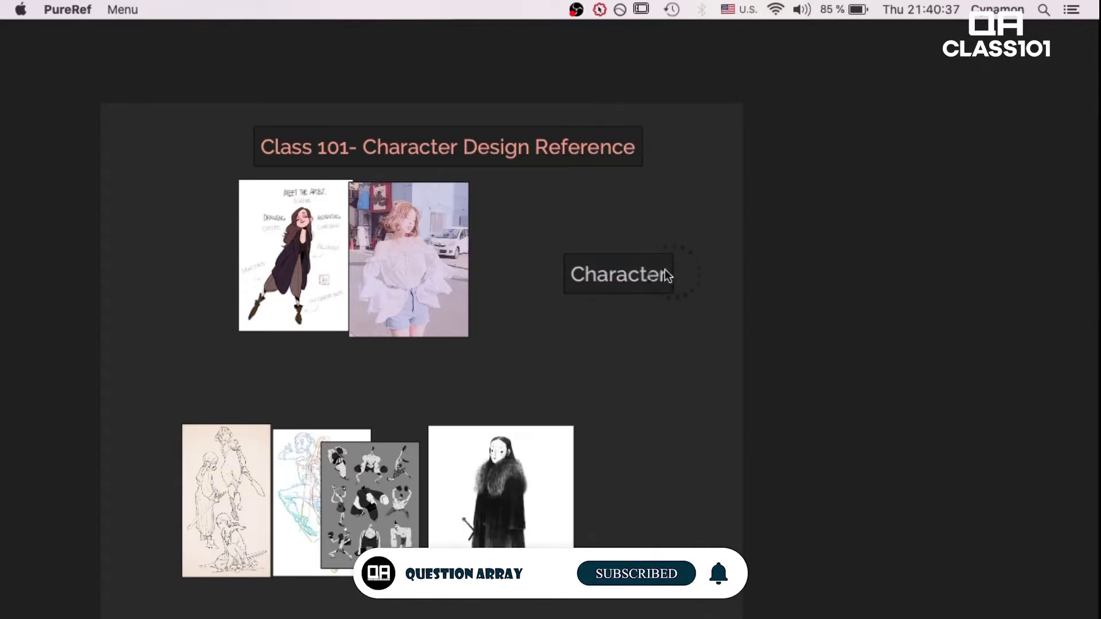
Place the Character note at a smaller size above the Meet the Artist illustration and line up both character images beneath it.
{"action": "left_click", "coordinate": [629, 269]}
{"action": "left_click_drag", "start_coordinate": [605, 268], "coordinate": [230, 214]}
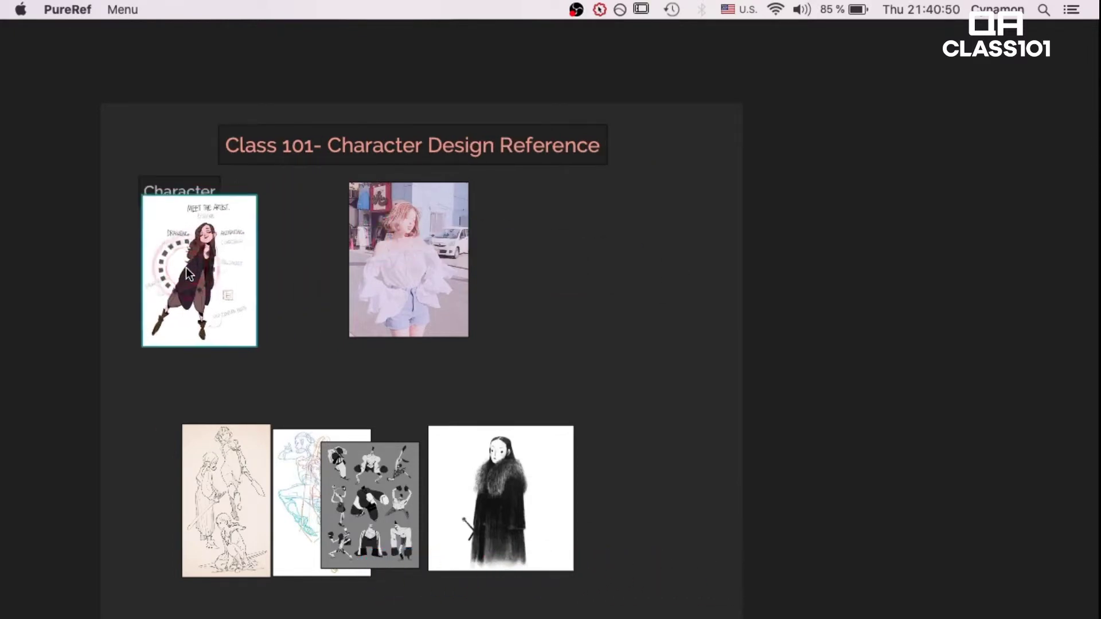
{"action": "left_click_drag", "start_coordinate": [189, 274], "coordinate": [150, 278]}
{"action": "mouse_move", "coordinate": [407, 274]}
{"action": "left_mouse_down"}
{"action": "mouse_move", "coordinate": [264, 291]}
{"action": "mouse_move", "coordinate": [272, 294]}
{"action": "left_mouse_up"}
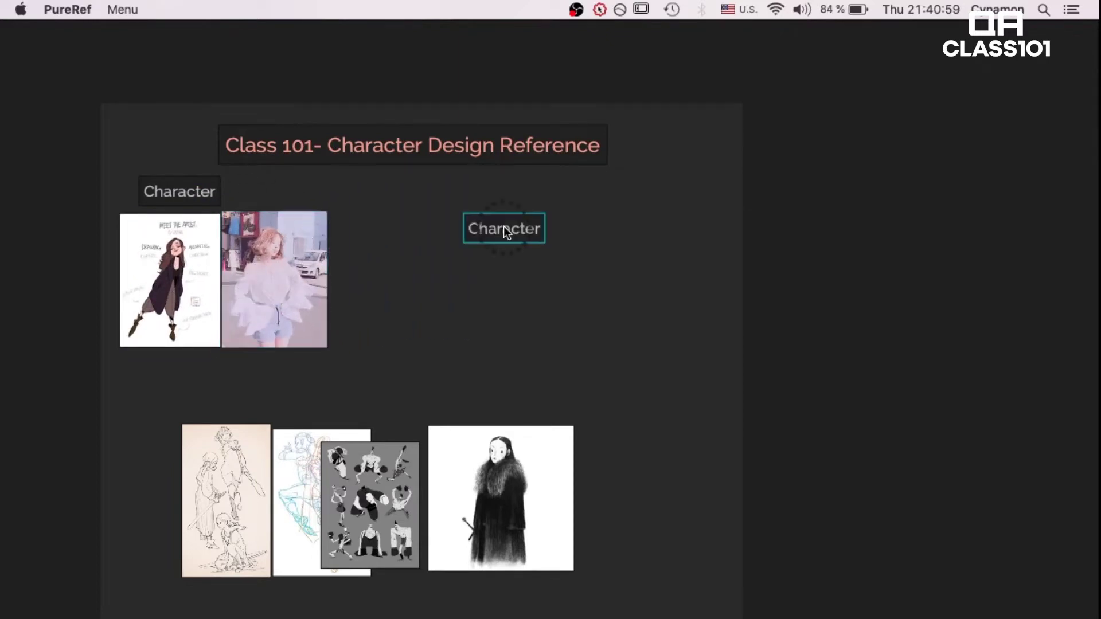
Duplicate the Character note, change the copy's text to "Style" and align it with the Character heading.
{"action": "left_click_drag", "start_coordinate": [504, 226], "coordinate": [422, 198]}
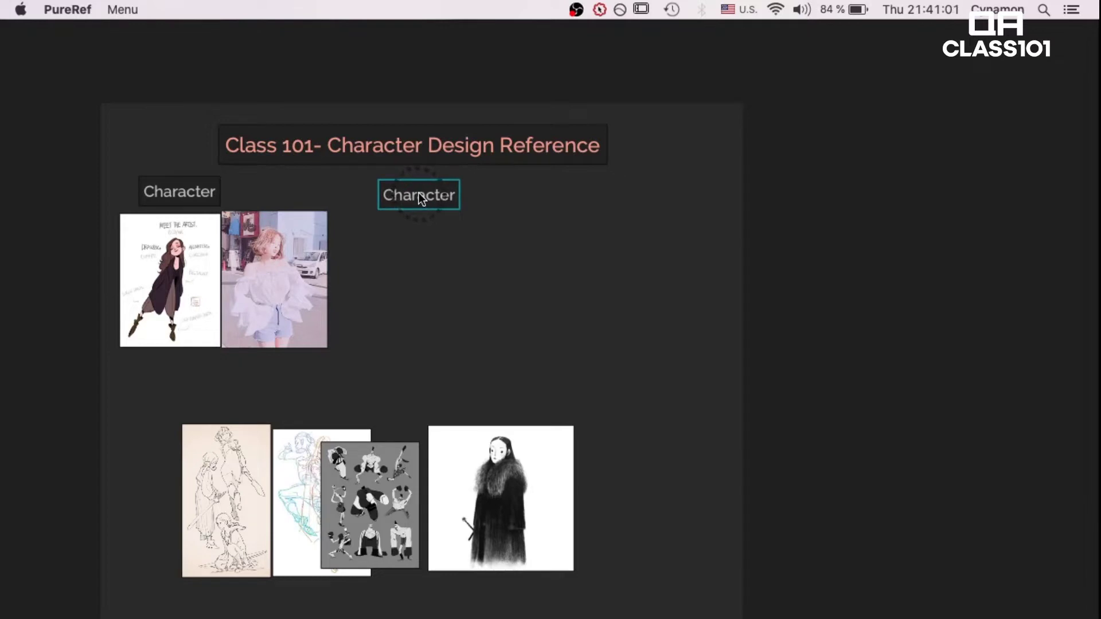
{"action": "double_click", "coordinate": [451, 202]}
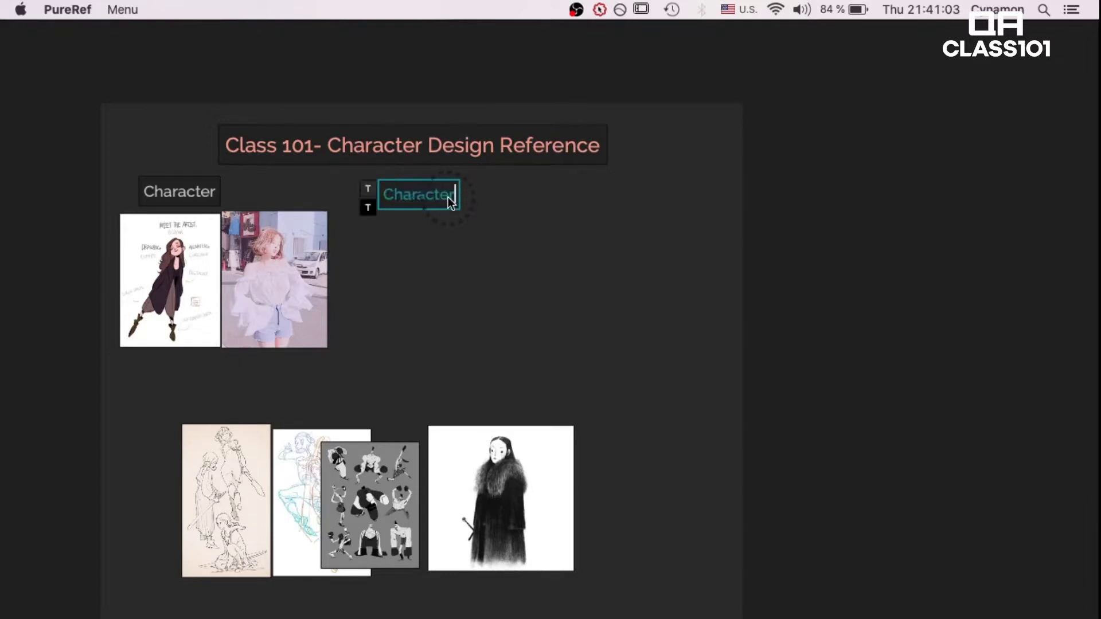
{"action": "key", "text": "BackSpace"}
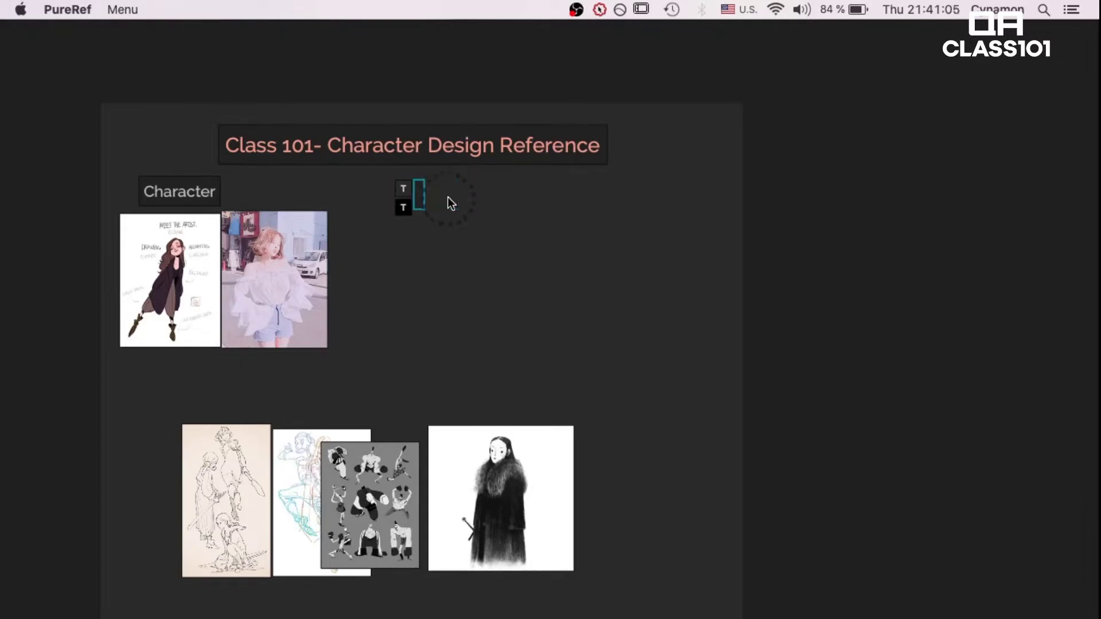
{"action": "type", "text": "Style"}
{"action": "left_click", "coordinate": [574, 217]}
{"action": "left_click_drag", "start_coordinate": [400, 197], "coordinate": [400, 191]}
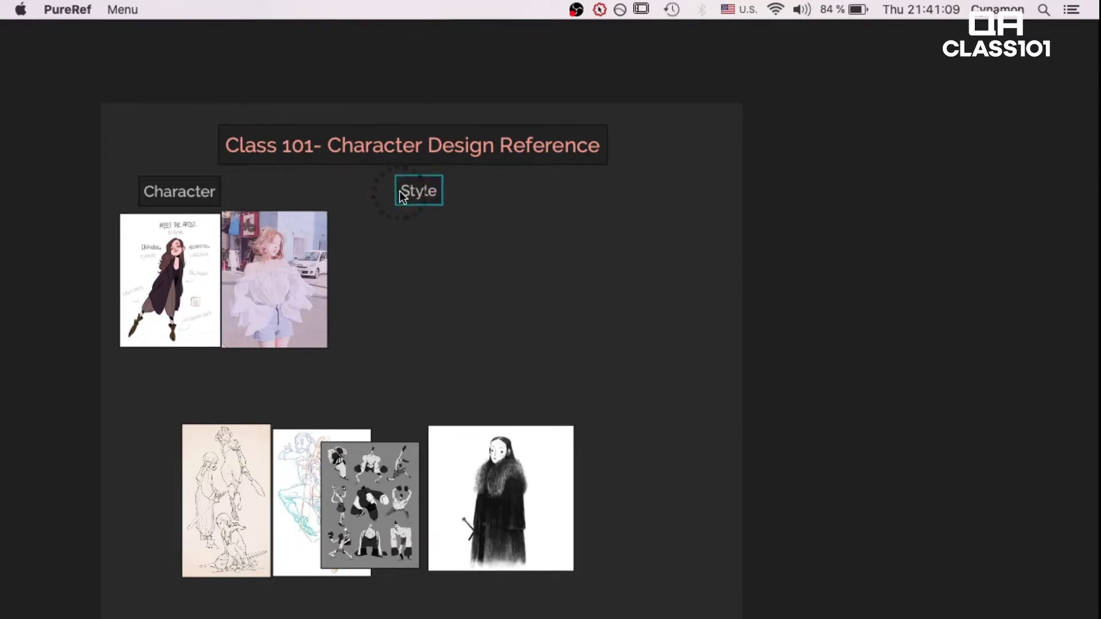
Arrange the sketches and the grey sheet in a row under the Style heading, with the fur-collared figure below them.
{"action": "left_click", "coordinate": [164, 516]}
{"action": "left_click_drag", "start_coordinate": [195, 521], "coordinate": [355, 555]}
{"action": "mouse_move", "coordinate": [359, 562]}
{"action": "left_mouse_down"}
{"action": "mouse_move", "coordinate": [553, 348]}
{"action": "mouse_move", "coordinate": [638, 331]}
{"action": "left_mouse_up"}
{"action": "left_click", "coordinate": [501, 404]}
{"action": "mouse_move", "coordinate": [551, 297]}
{"action": "left_mouse_down"}
{"action": "mouse_move", "coordinate": [570, 292]}
{"action": "mouse_move", "coordinate": [559, 294]}
{"action": "left_mouse_up"}
{"action": "left_click_drag", "start_coordinate": [516, 534], "coordinate": [464, 473]}
Add the seated long-haired woman's illustration from the CD_Style board to the canvas among the style references.
{"action": "key", "text": "super+f"}
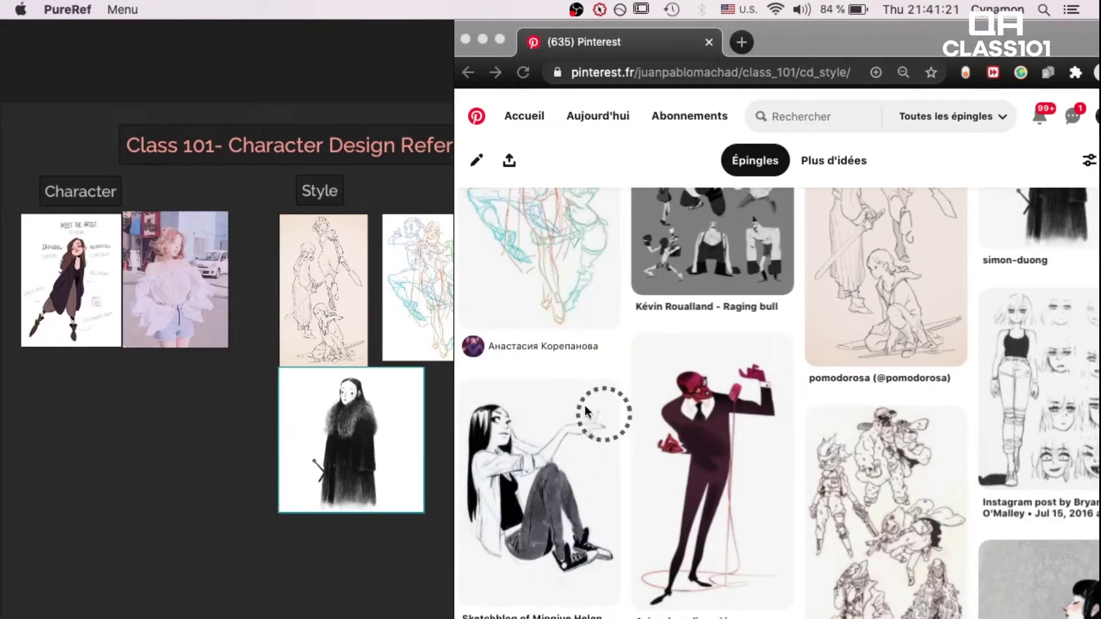
{"action": "left_click", "coordinate": [538, 474]}
{"action": "left_click_drag", "start_coordinate": [565, 464], "coordinate": [323, 445]}
{"action": "left_click", "coordinate": [340, 595]}
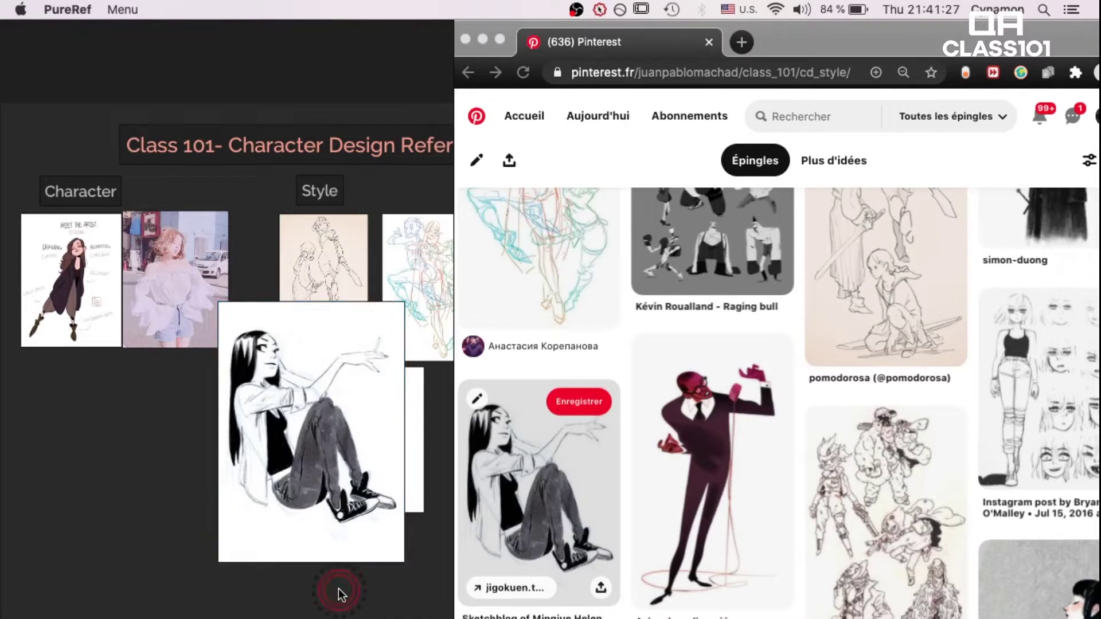
{"action": "key", "text": "ctrl+m"}
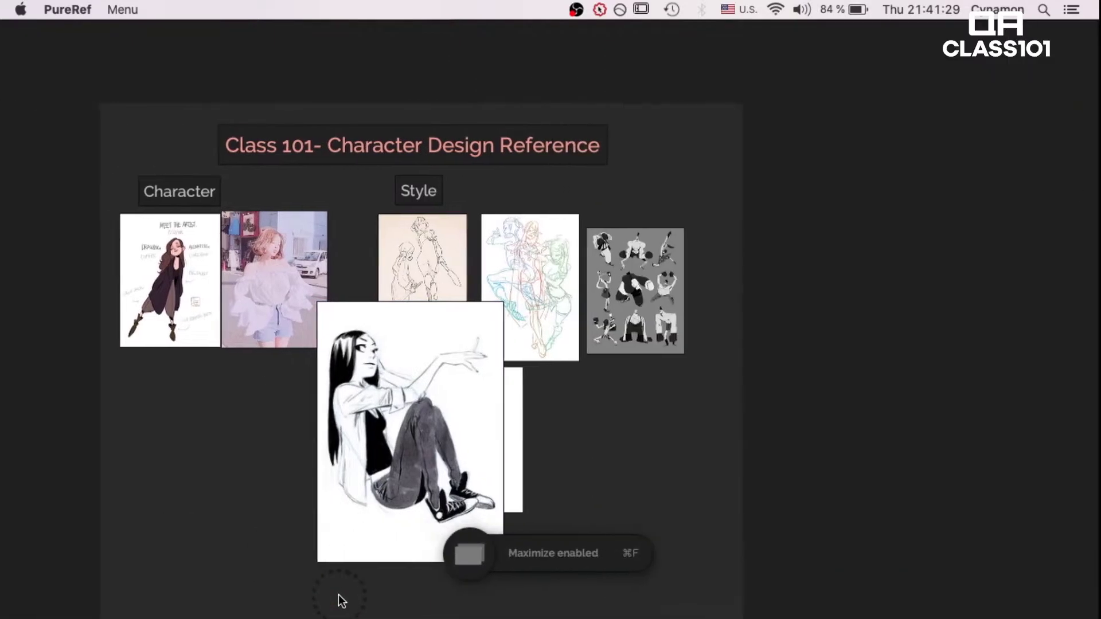
{"action": "left_click_drag", "start_coordinate": [401, 524], "coordinate": [453, 508]}
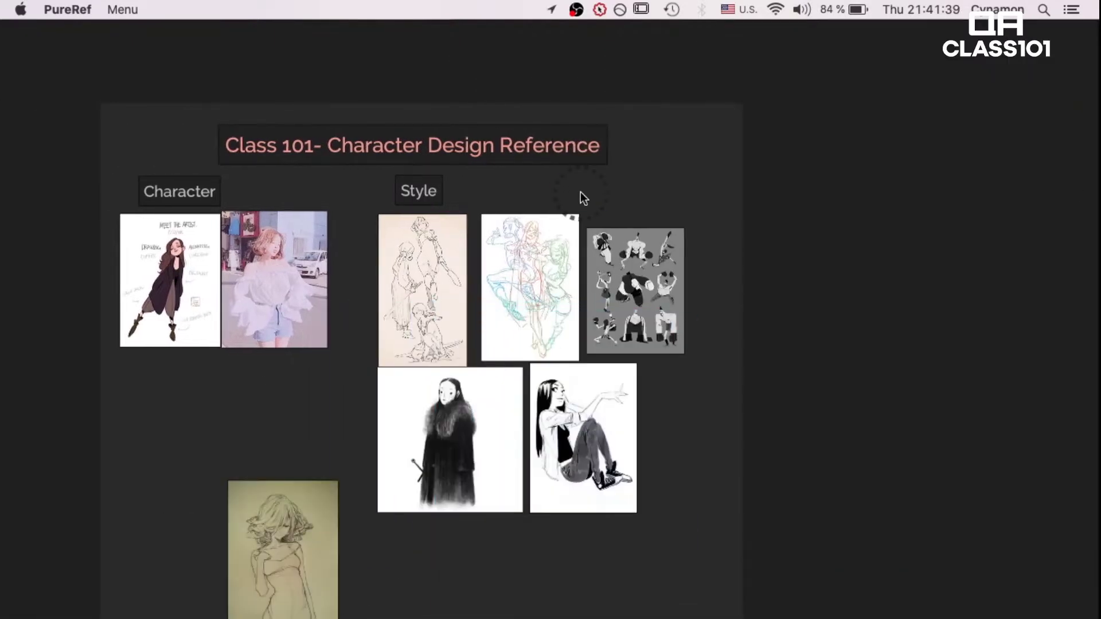
Create a note with the text "Character" in the free area next to the pink-haired girl's photo.
{"action": "key", "text": "super+v"}
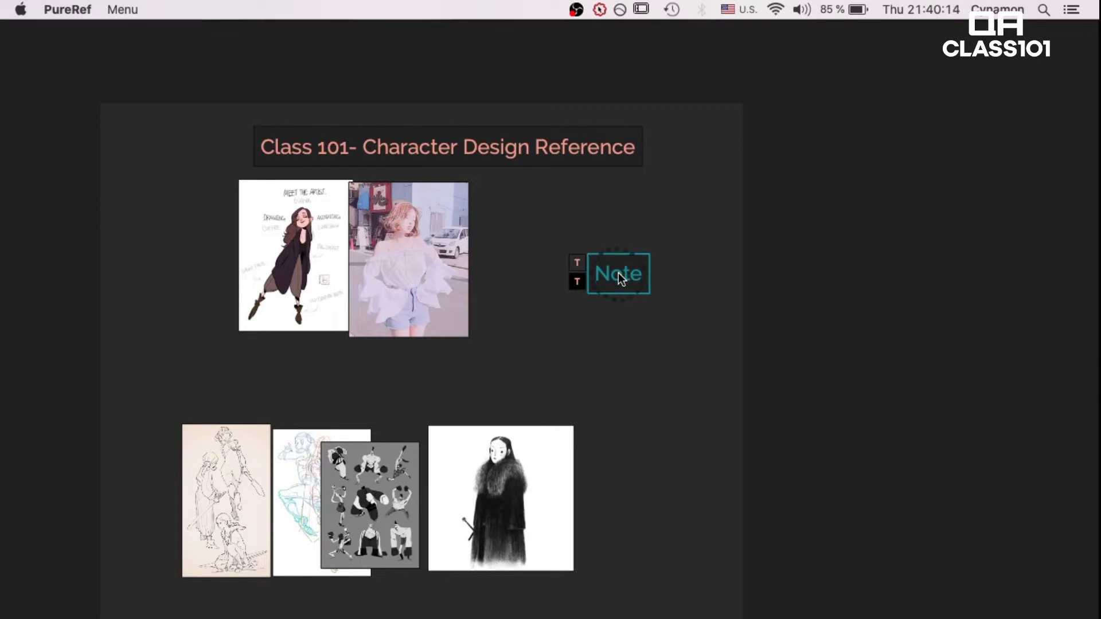
{"action": "key", "text": "BackSpace"}
{"action": "type", "text": "Character"}
{"action": "left_click", "coordinate": [646, 275]}
Recolour the Character note's text from salmon to light grey #c0c0c0 and confirm the colour.
{"action": "left_click", "coordinate": [553, 264]}
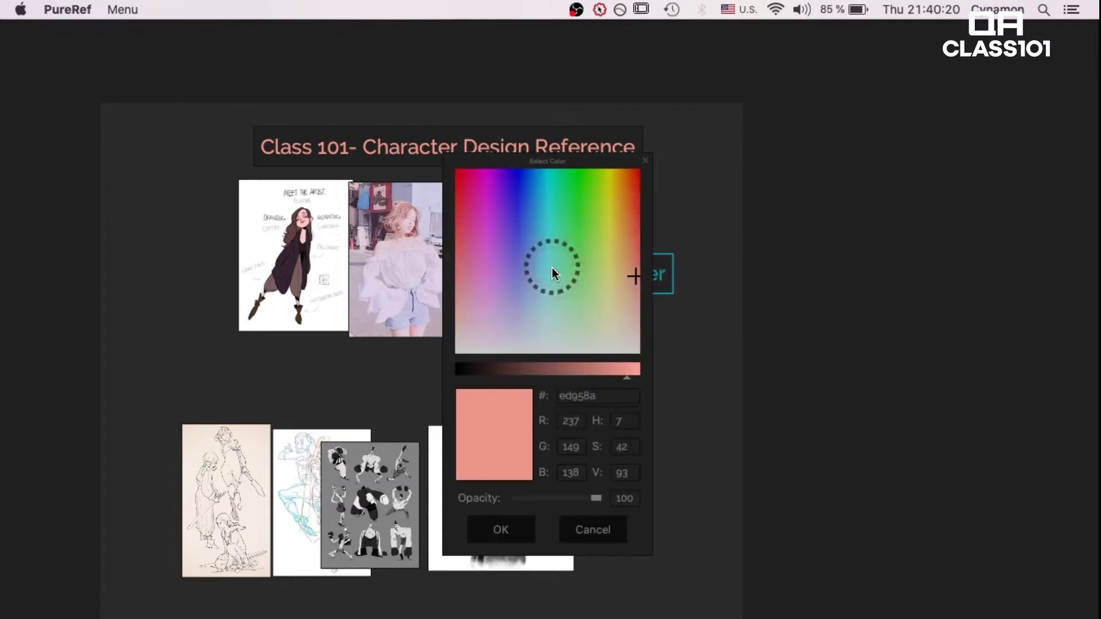
{"action": "left_click", "coordinate": [497, 379]}
{"action": "left_click_drag", "start_coordinate": [497, 383], "coordinate": [713, 370]}
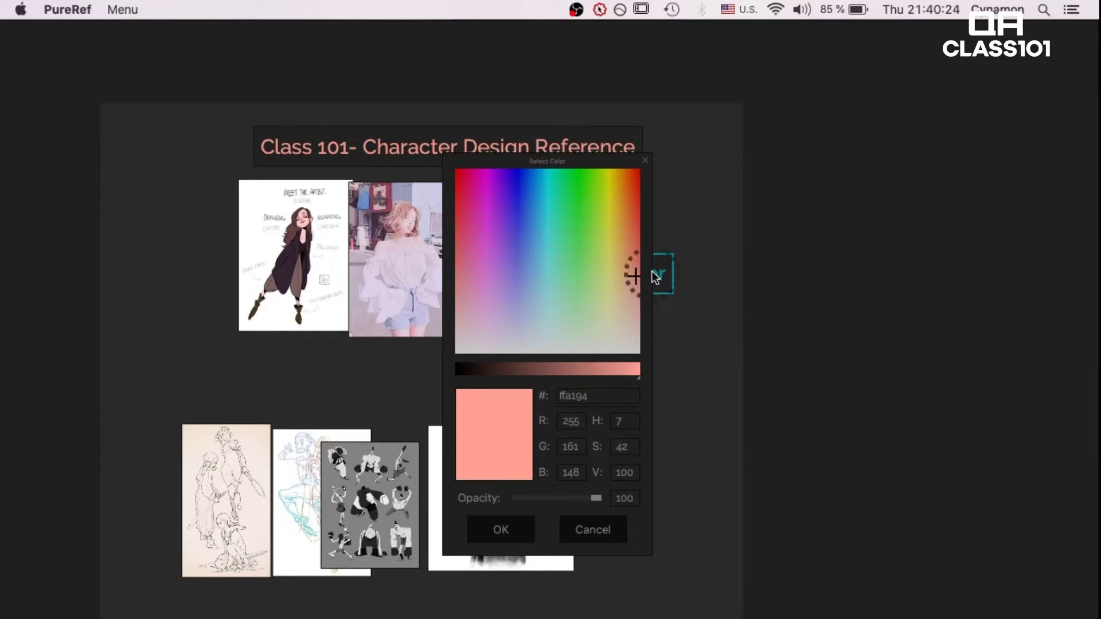
{"action": "left_click_drag", "start_coordinate": [638, 276], "coordinate": [536, 358]}
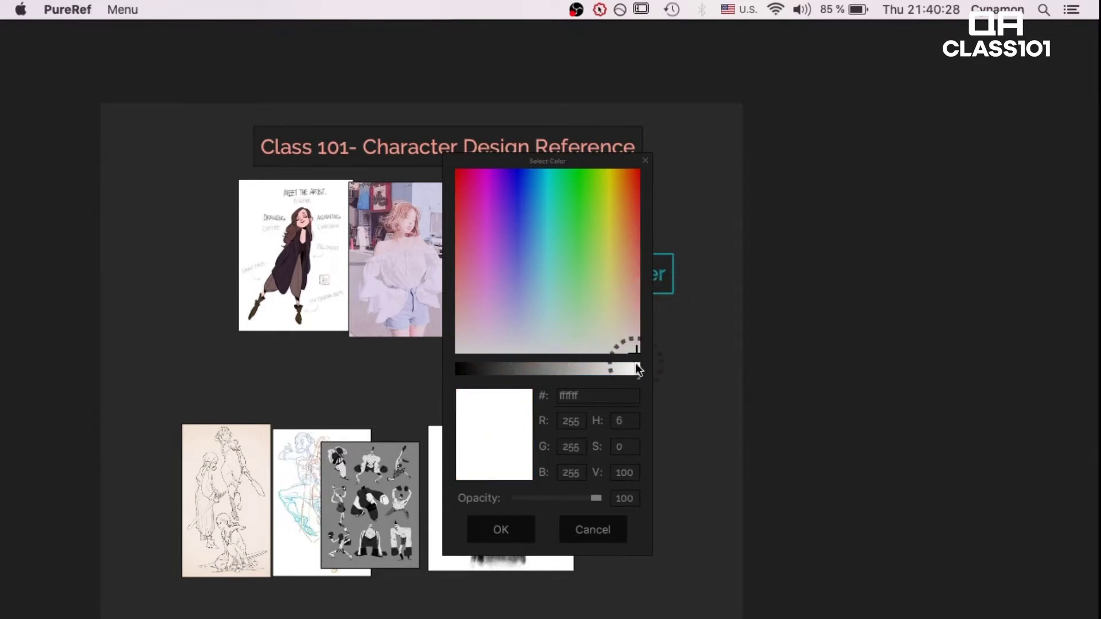
{"action": "left_click_drag", "start_coordinate": [644, 385], "coordinate": [593, 379]}
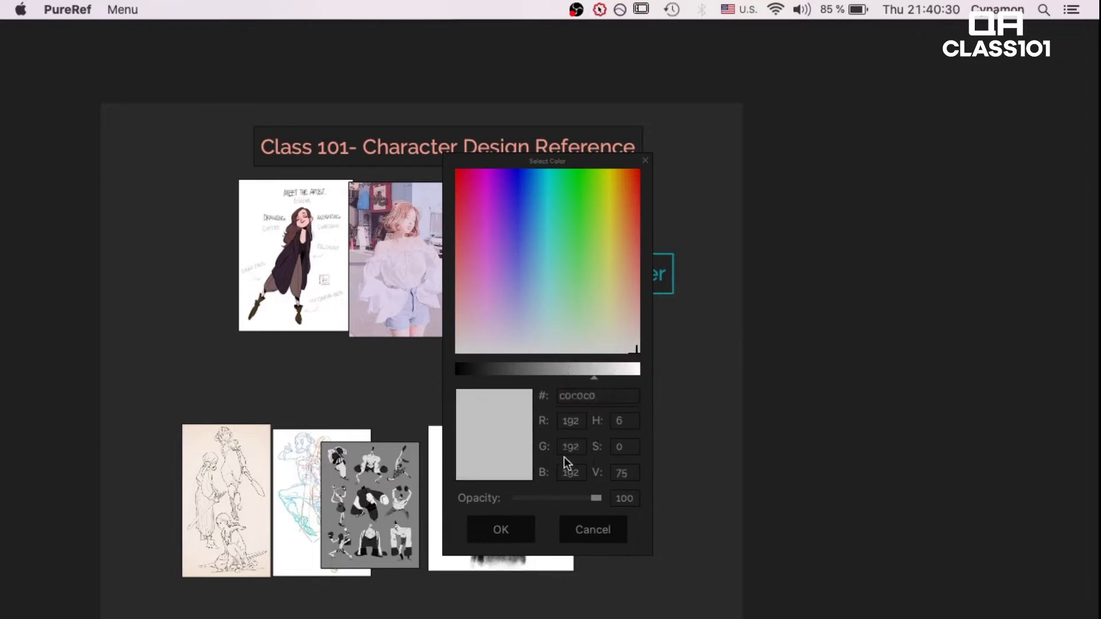
{"action": "left_click", "coordinate": [501, 530]}
{"action": "left_click", "coordinate": [638, 272]}
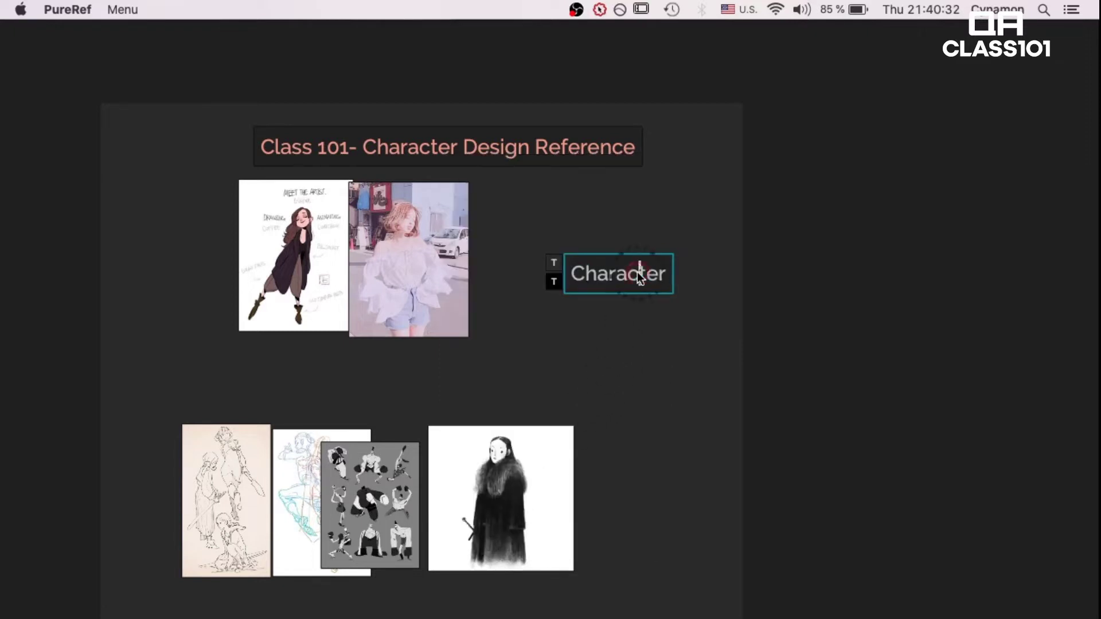
{"action": "left_click", "coordinate": [566, 284]}
{"action": "left_click", "coordinate": [687, 272]}
Move the Character note to the upper left edge of the Meet the Artist illustration.
{"action": "left_click", "coordinate": [698, 276]}
{"action": "left_click_drag", "start_coordinate": [660, 277], "coordinate": [234, 216]}
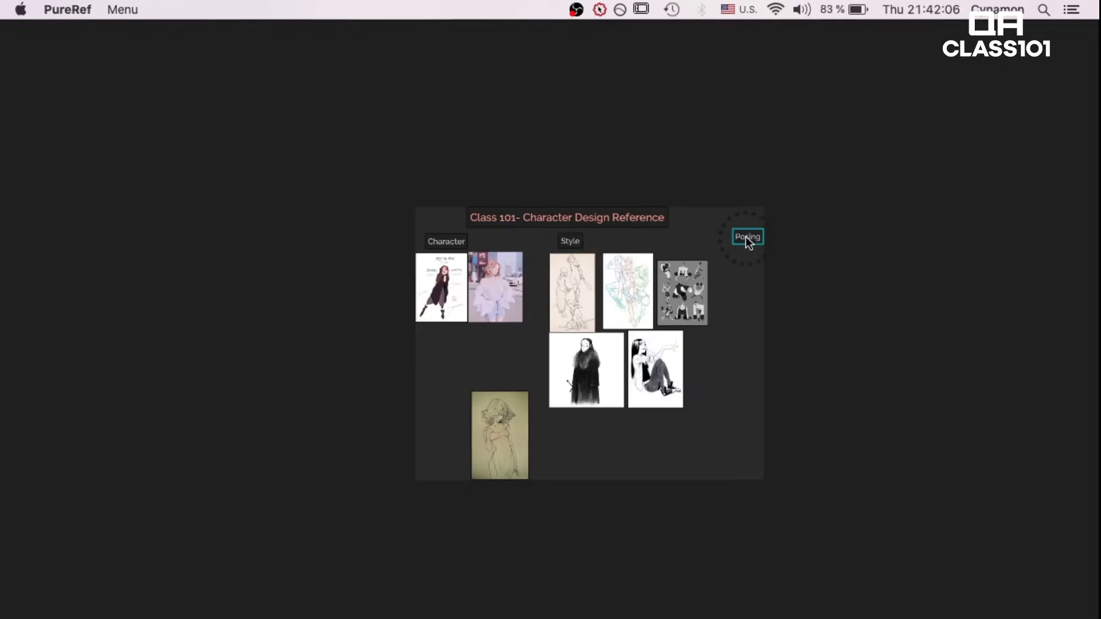
{"action": "scroll", "coordinate": [762, 349], "scroll_direction": "up", "scroll_amount": 5}
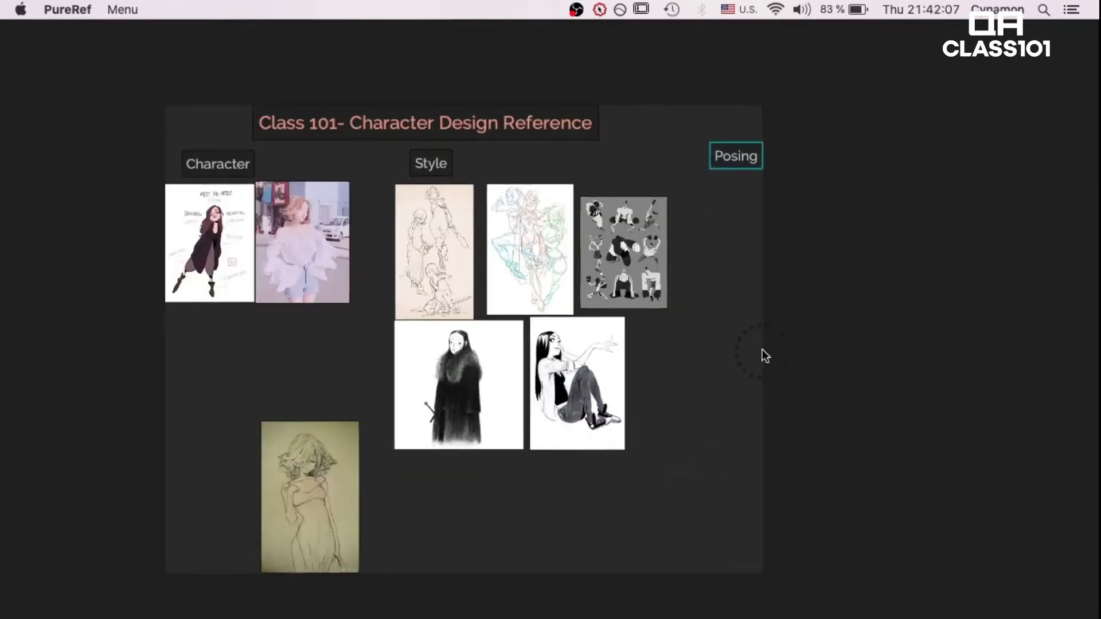
Move the sepia girl sketch under the Posing heading and add the suited singer's illustration from the CD_Style board to the canvas.
{"action": "mouse_move", "coordinate": [218, 522]}
{"action": "left_mouse_down"}
{"action": "mouse_move", "coordinate": [605, 382]}
{"action": "mouse_move", "coordinate": [711, 280]}
{"action": "mouse_move", "coordinate": [721, 260]}
{"action": "mouse_move", "coordinate": [705, 240]}
{"action": "left_mouse_up"}
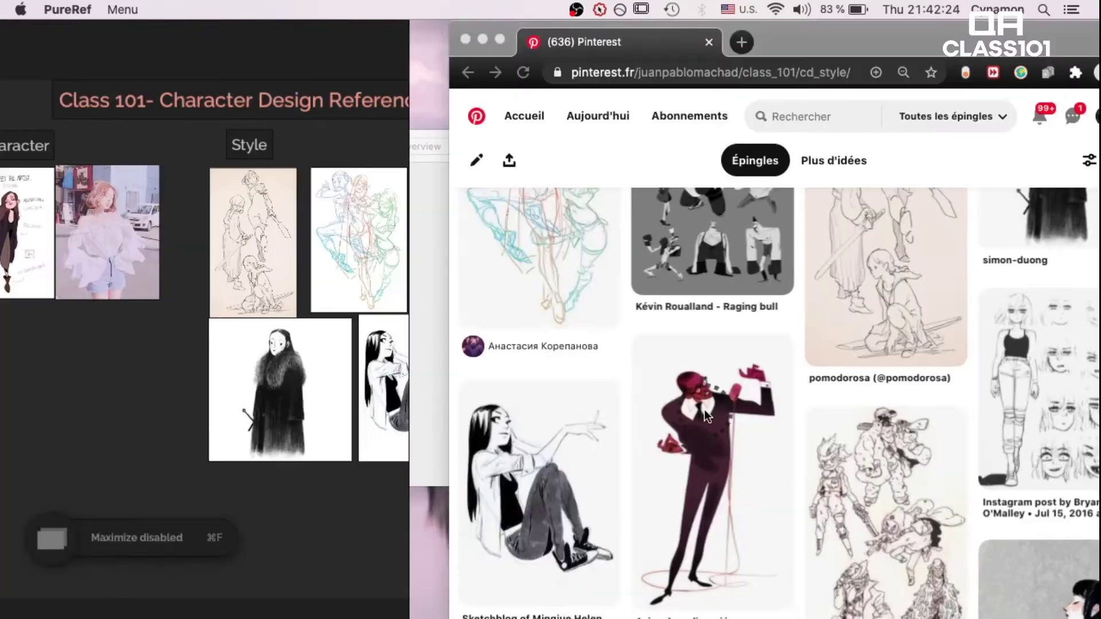
{"action": "left_click", "coordinate": [648, 395]}
{"action": "left_click_drag", "start_coordinate": [689, 402], "coordinate": [229, 350]}
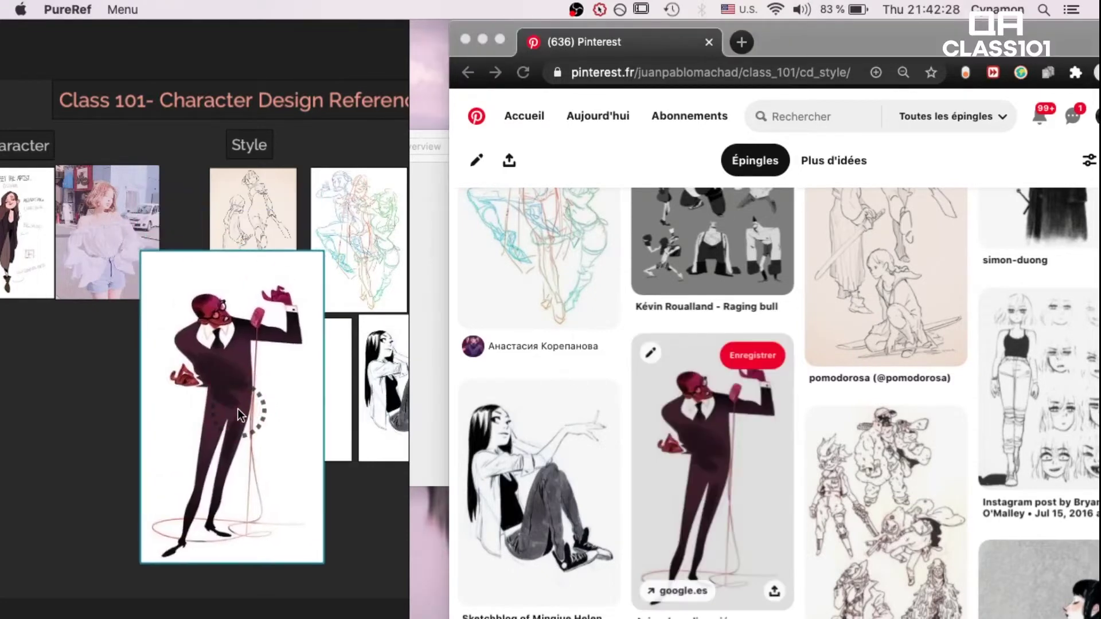
{"action": "scroll", "coordinate": [838, 356], "scroll_direction": "down", "scroll_amount": 4}
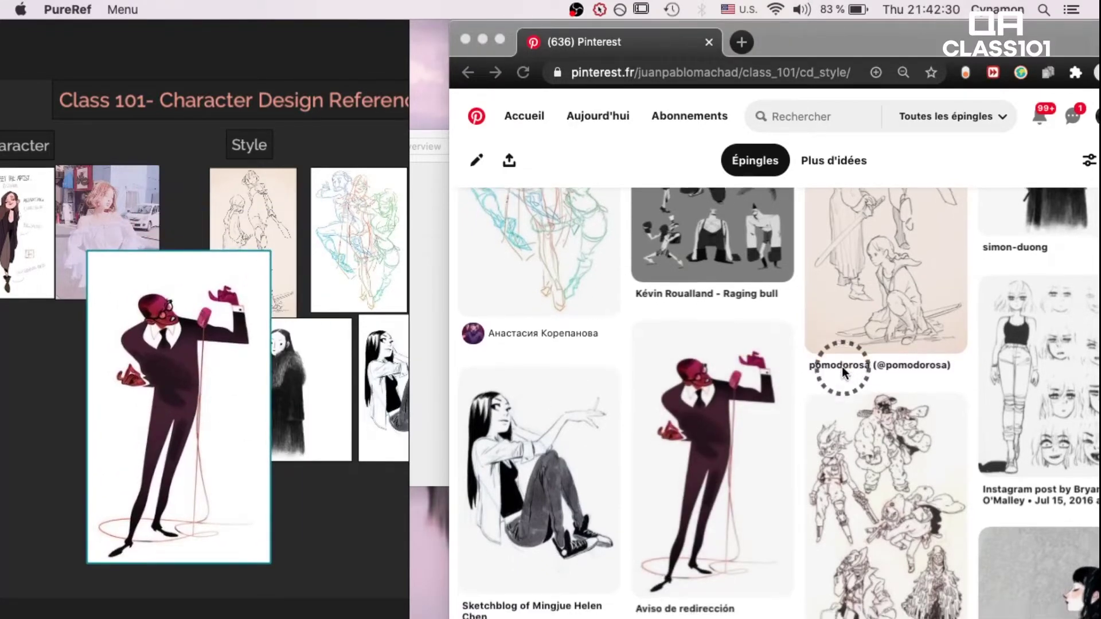
Add the Blacky Web Blog sheet of costumed characters and the girl's expression sheet from CD_Style to the canvas.
{"action": "left_click", "coordinate": [917, 430]}
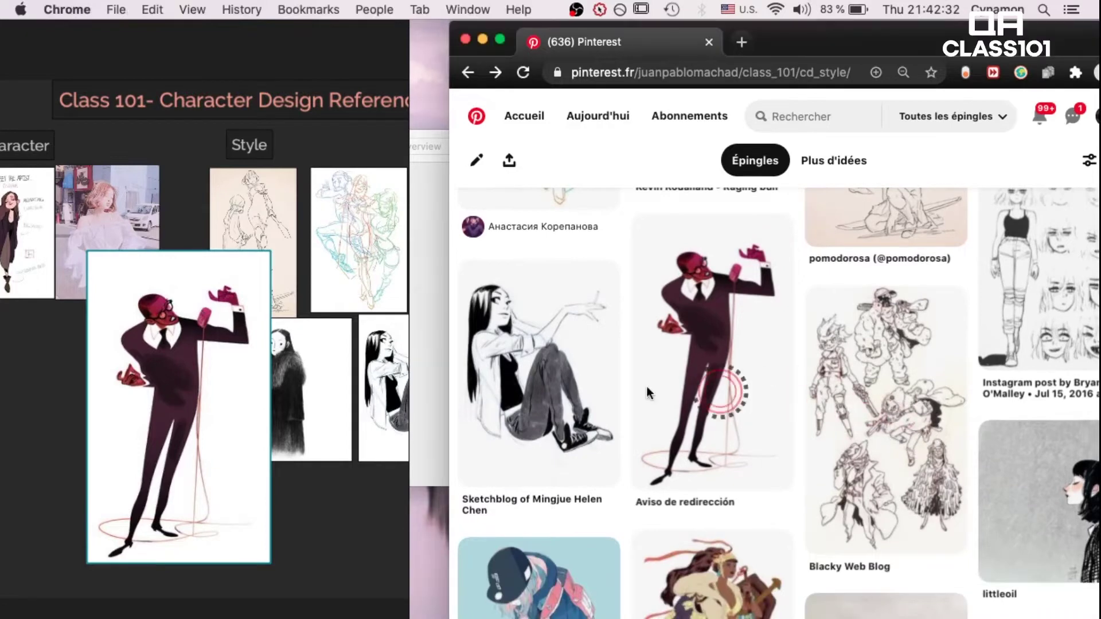
{"action": "left_click_drag", "start_coordinate": [826, 390], "coordinate": [345, 386]}
{"action": "scroll", "coordinate": [943, 438], "scroll_direction": "up", "scroll_amount": 4}
{"action": "scroll", "coordinate": [1027, 444], "scroll_direction": "up", "scroll_amount": 4}
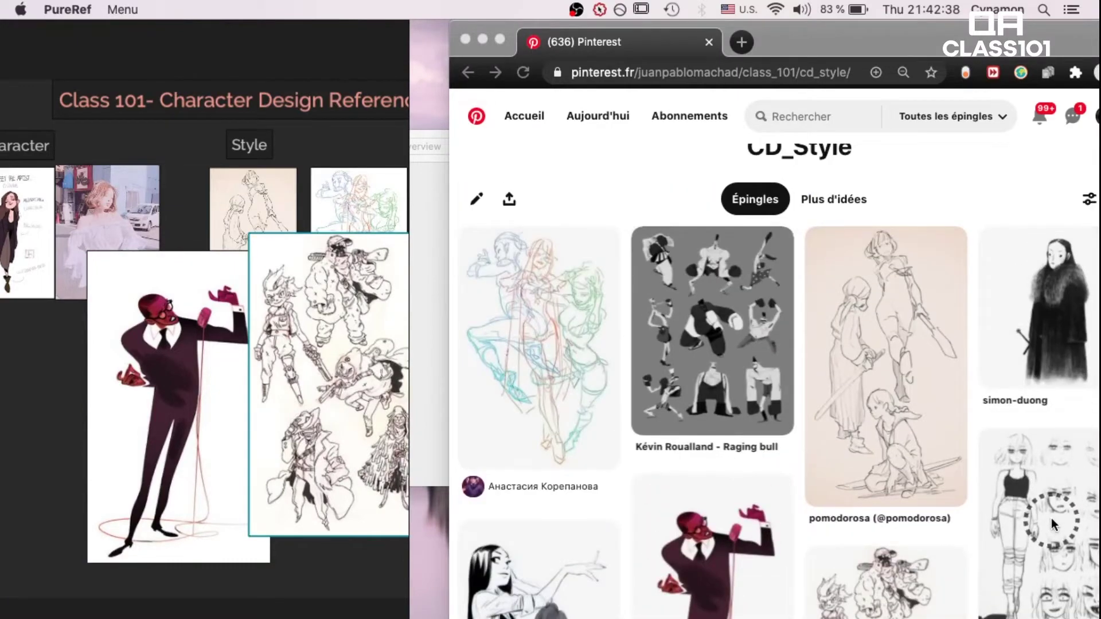
{"action": "left_click", "coordinate": [841, 388]}
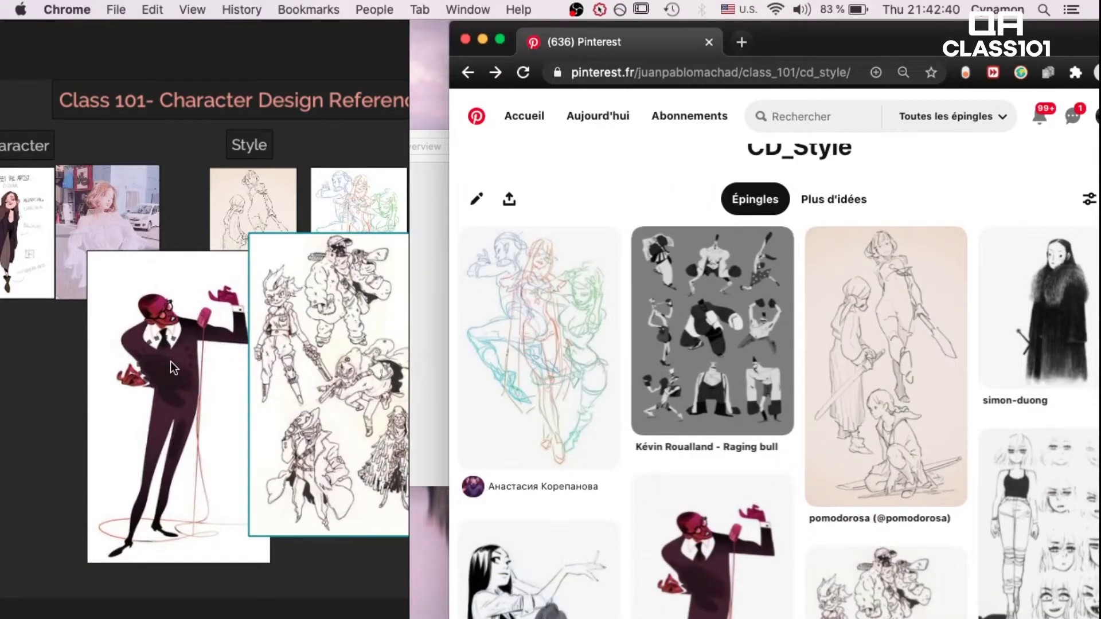
{"action": "left_click_drag", "start_coordinate": [559, 427], "coordinate": [228, 370]}
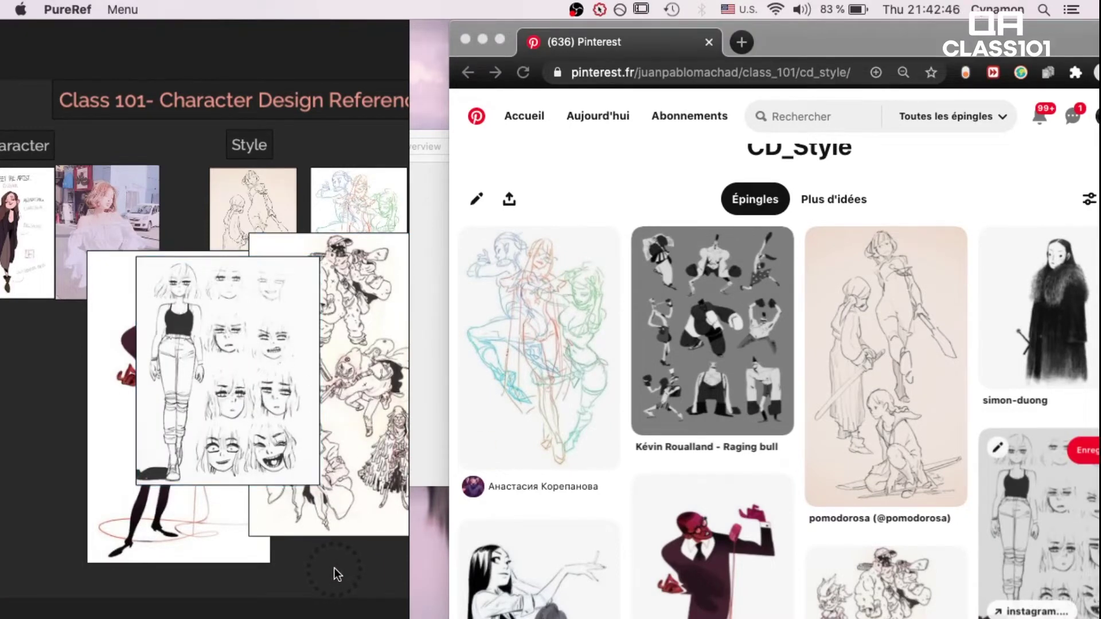
Shrink the new images, placing the suited singer beside the sketch under Posing and the two character sheets among the Style references.
{"action": "left_click_drag", "start_coordinate": [334, 567], "coordinate": [160, 486]}
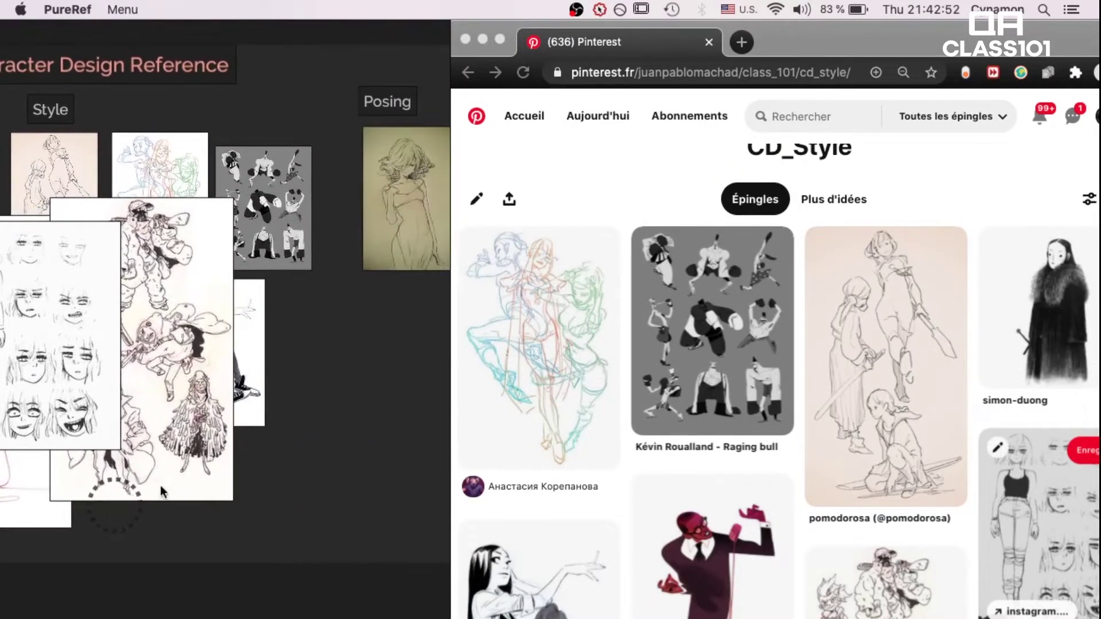
{"action": "scroll", "coordinate": [335, 455], "scroll_direction": "down", "scroll_amount": 3}
{"action": "mouse_move", "coordinate": [81, 492]}
{"action": "left_mouse_down"}
{"action": "mouse_move", "coordinate": [457, 406]}
{"action": "mouse_move", "coordinate": [383, 390]}
{"action": "mouse_move", "coordinate": [407, 358]}
{"action": "left_mouse_up"}
{"action": "left_click_drag", "start_coordinate": [217, 391], "coordinate": [239, 391]}
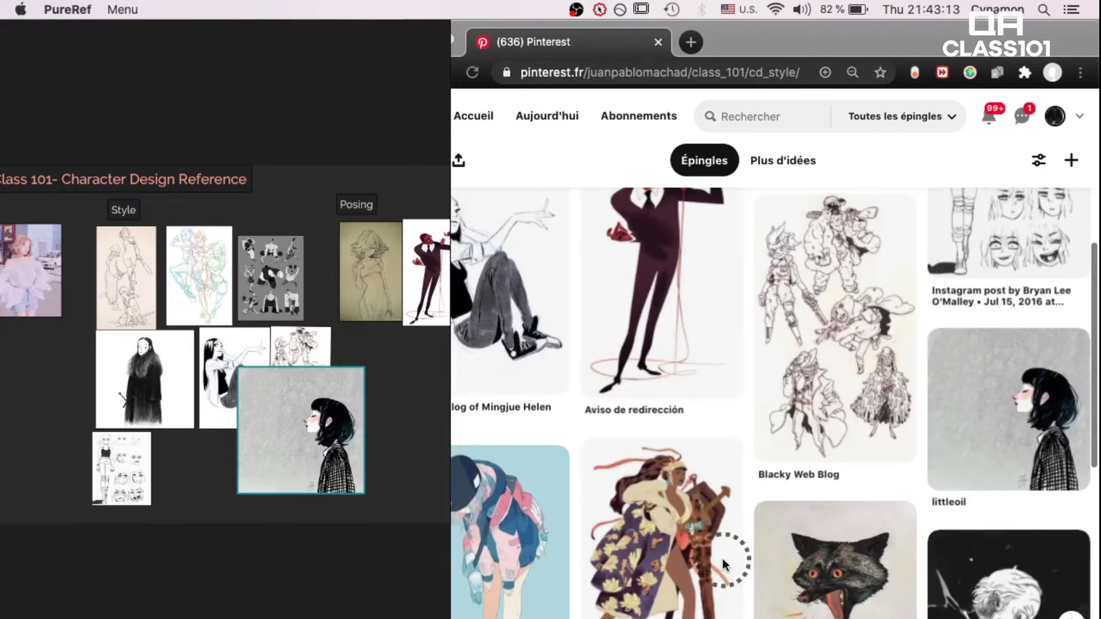
Add the black-haired girl's profile on grey and the light-blue illustration of the girl in a cap from CD_Style to the canvas.
{"action": "left_click", "coordinate": [725, 420]}
{"action": "scroll", "coordinate": [725, 420], "scroll_direction": "down", "scroll_amount": 1}
{"action": "left_click", "coordinate": [497, 402]}
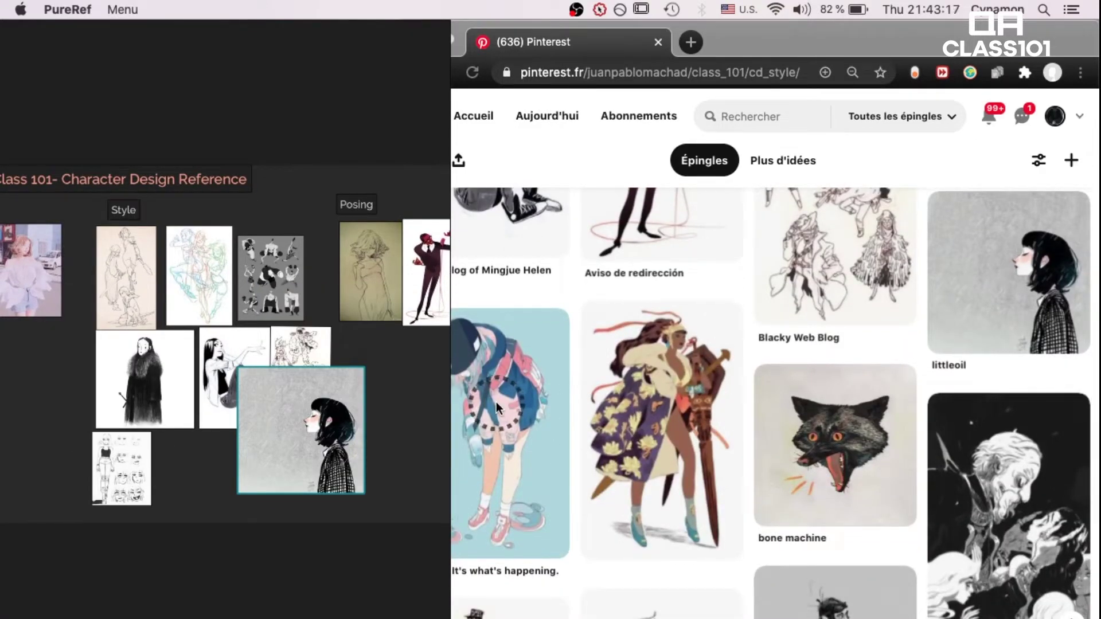
{"action": "left_click", "coordinate": [530, 401]}
{"action": "left_click_drag", "start_coordinate": [540, 377], "coordinate": [235, 373]}
Add the sword-carrying woman in the floral cloak and the snarling black cat from CD_Style to the canvas.
{"action": "left_click", "coordinate": [710, 415]}
{"action": "left_click_drag", "start_coordinate": [710, 415], "coordinate": [344, 398]}
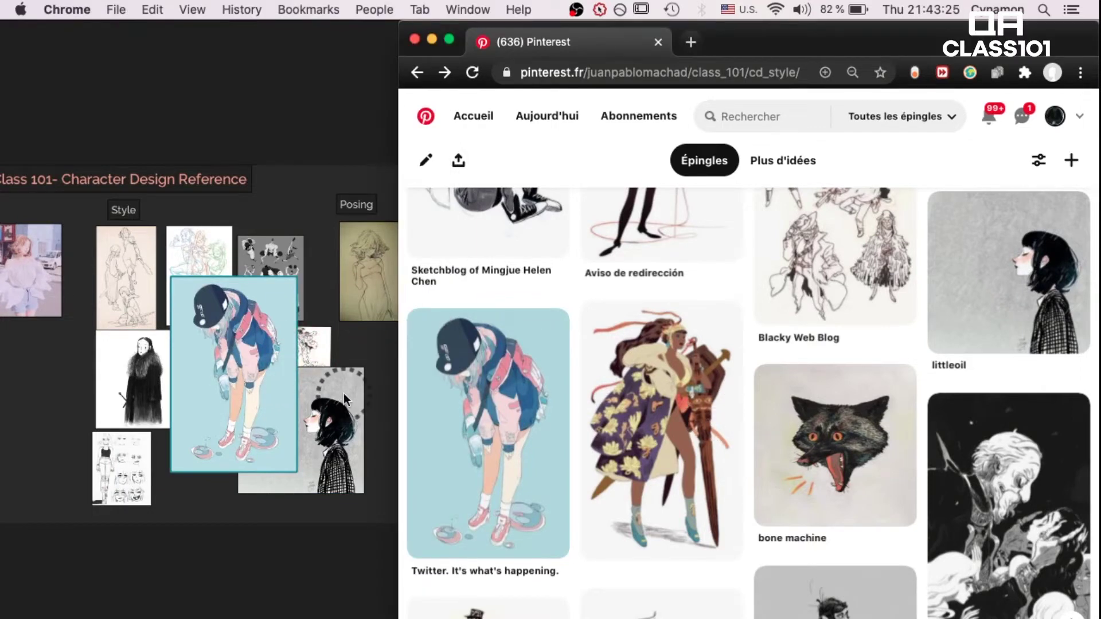
{"action": "left_click_drag", "start_coordinate": [666, 398], "coordinate": [213, 391]}
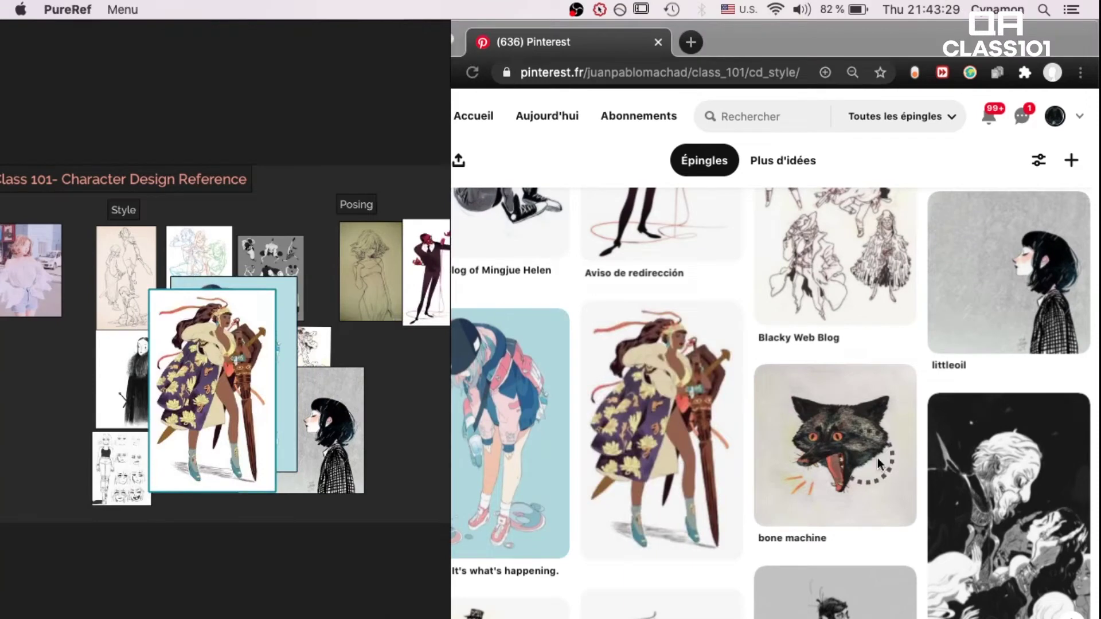
{"action": "left_click_drag", "start_coordinate": [897, 449], "coordinate": [267, 399]}
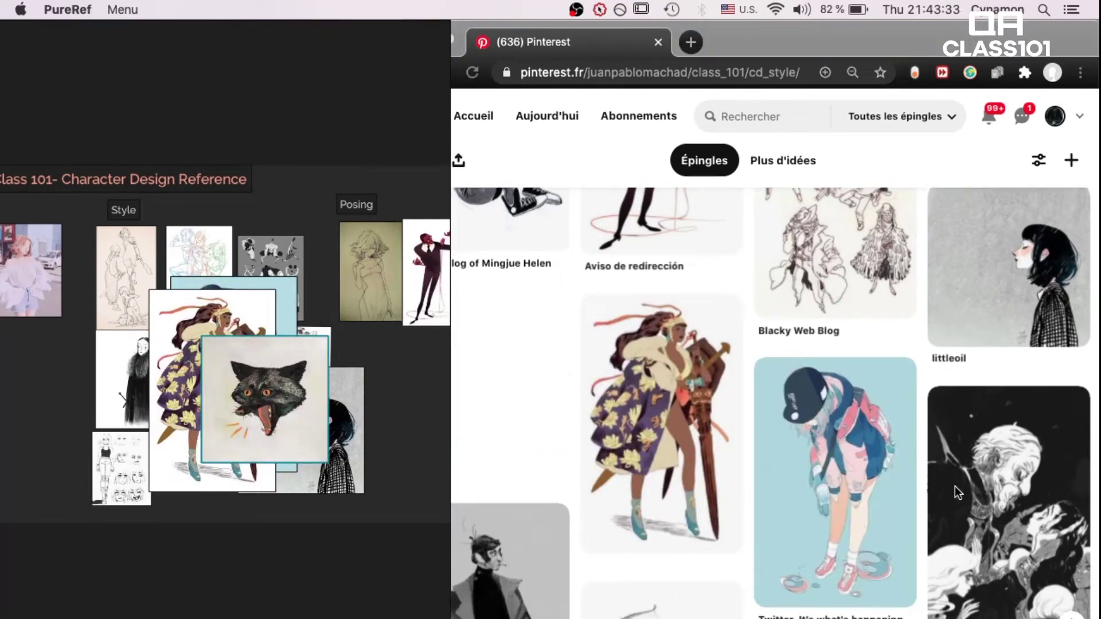
Add the black-and-white bearded man illustration and the sketch of the man in a cap and long coat from CD_Style to the canvas.
{"action": "scroll", "coordinate": [955, 487], "scroll_direction": "down", "scroll_amount": 3}
{"action": "scroll", "coordinate": [955, 486], "scroll_direction": "down", "scroll_amount": 3}
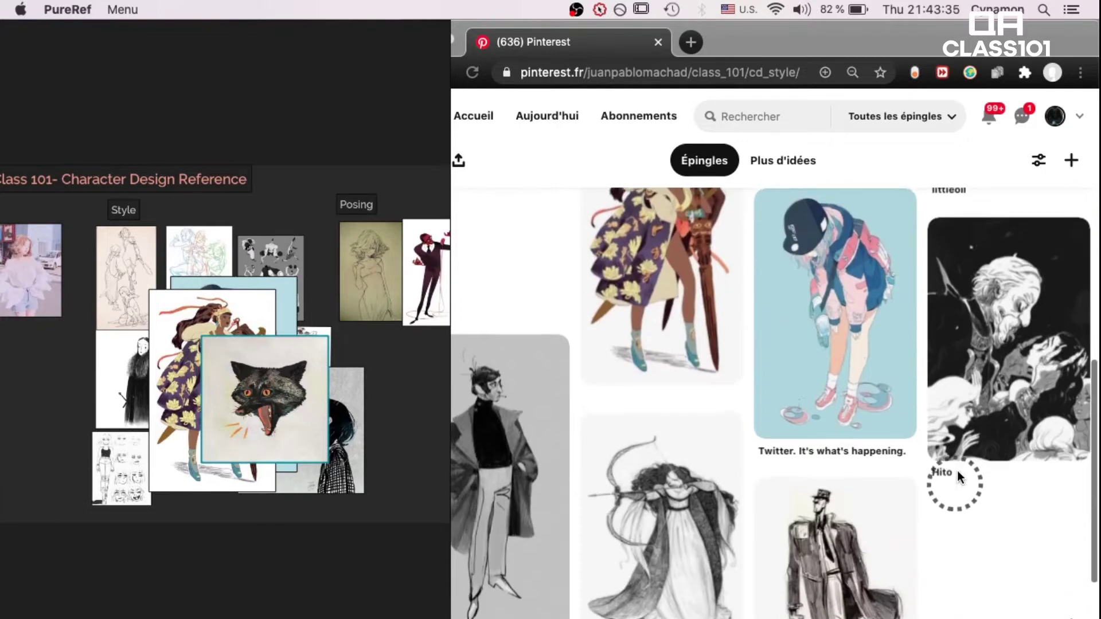
{"action": "left_click", "coordinate": [1002, 386]}
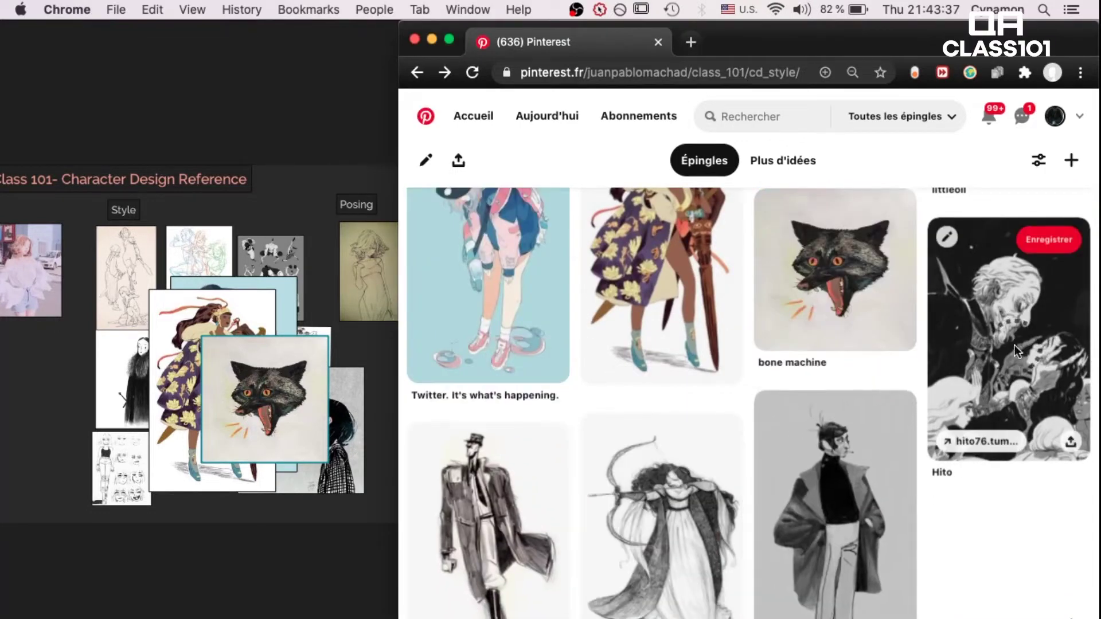
{"action": "left_click_drag", "start_coordinate": [1027, 363], "coordinate": [275, 357]}
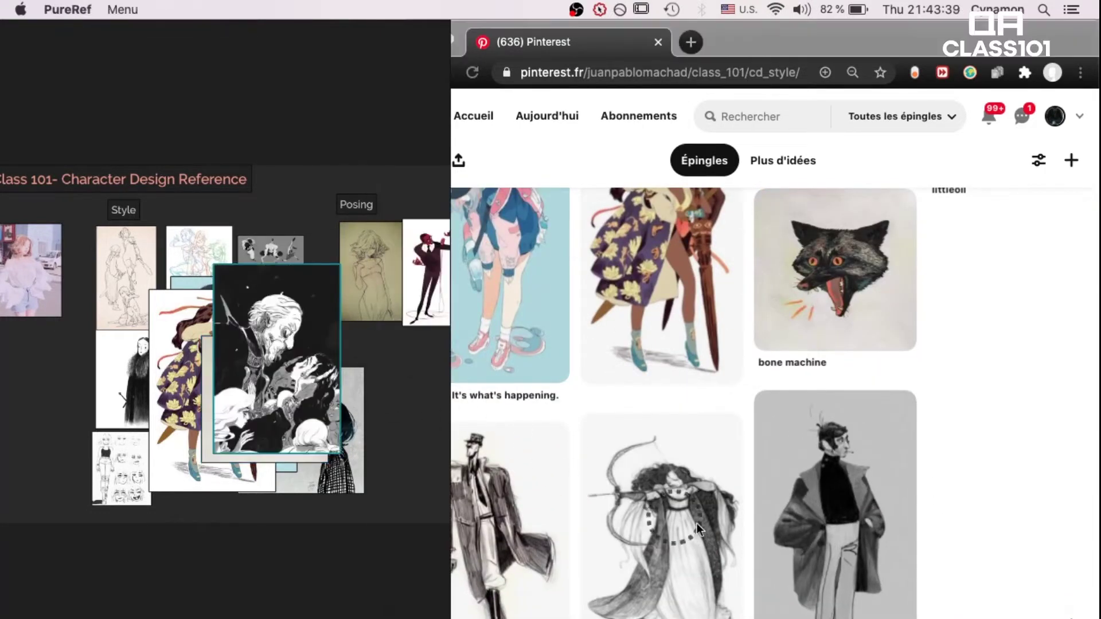
{"action": "left_click", "coordinate": [554, 504]}
{"action": "left_click_drag", "start_coordinate": [516, 499], "coordinate": [215, 342]}
Add the long-haired archer drawing and the grey illustration of the man in a turtleneck and coat from CD_Style to the canvas.
{"action": "left_click", "coordinate": [659, 521]}
{"action": "left_click_drag", "start_coordinate": [677, 476], "coordinate": [223, 366]}
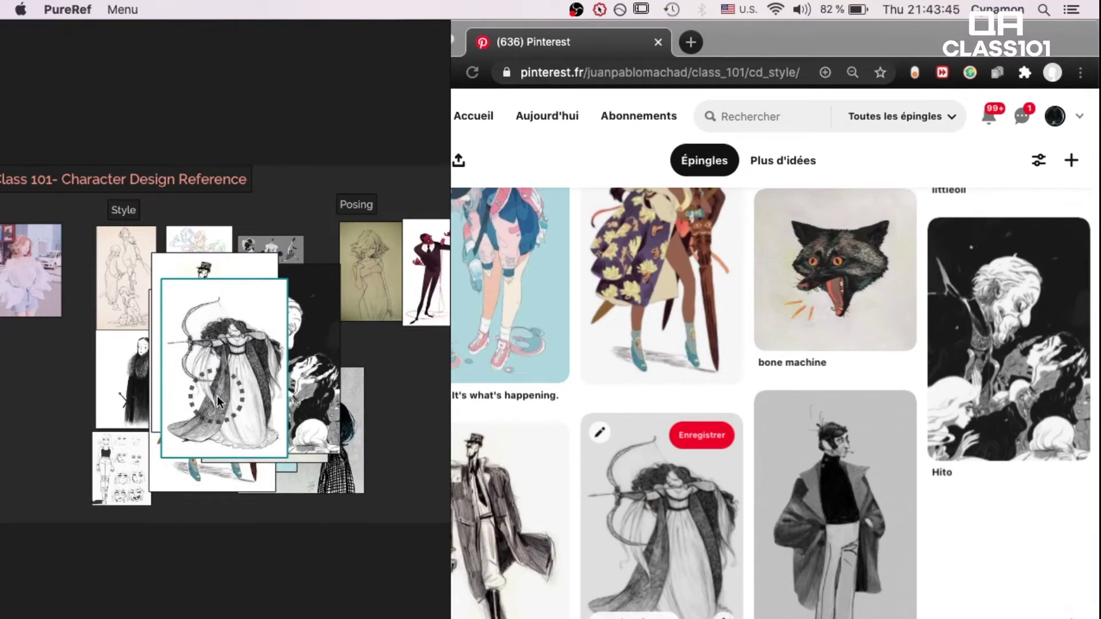
{"action": "left_click", "coordinate": [865, 583]}
{"action": "left_click_drag", "start_coordinate": [865, 583], "coordinate": [322, 350]}
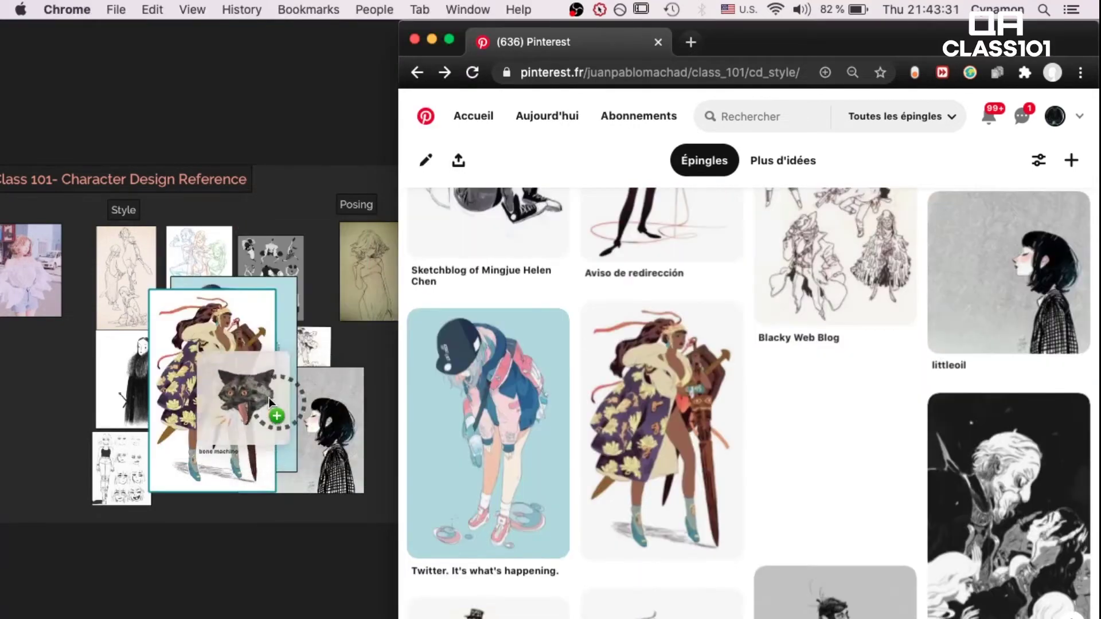
{"action": "left_click_drag", "start_coordinate": [269, 397], "coordinate": [269, 398]}
{"action": "left_click_drag", "start_coordinate": [546, 418], "coordinate": [898, 460]}
{"action": "scroll", "coordinate": [955, 487], "scroll_direction": "down", "scroll_amount": 4}
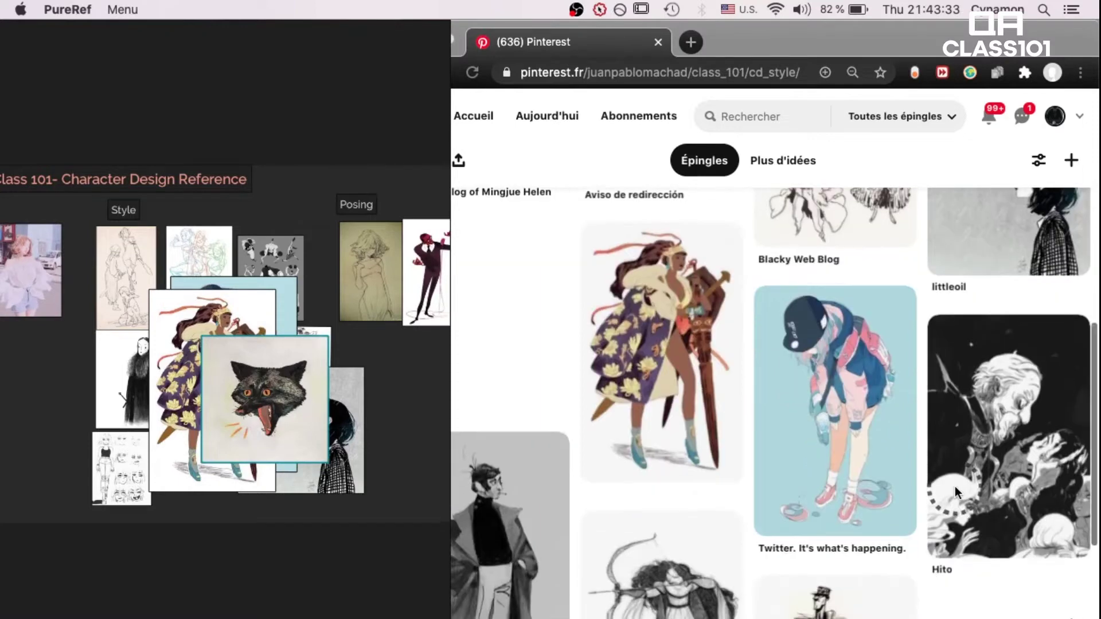
{"action": "left_click", "coordinate": [992, 332]}
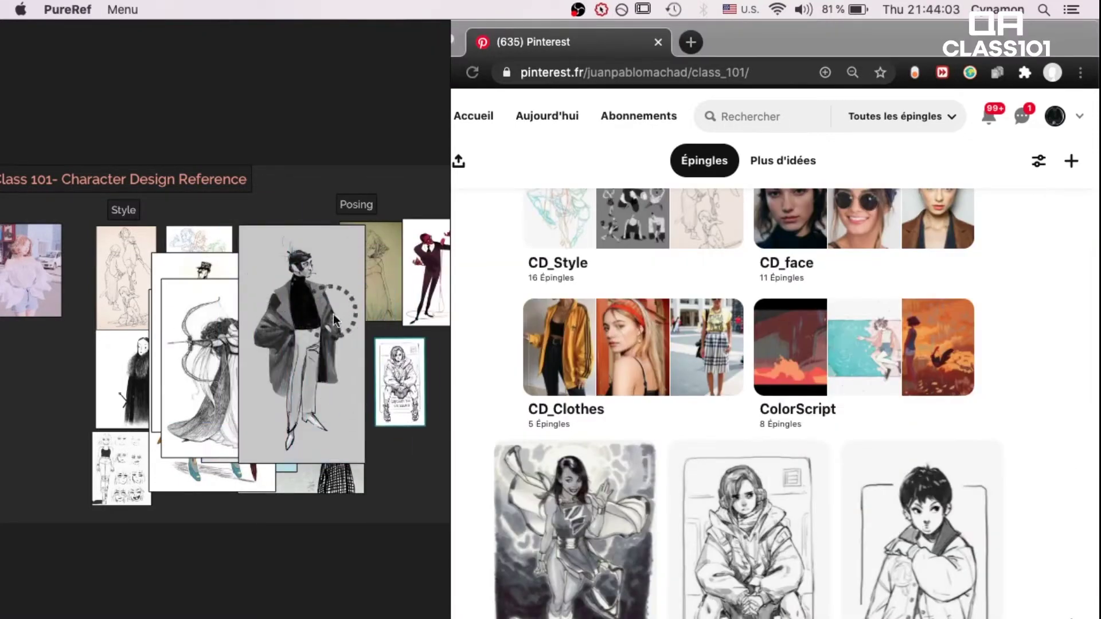
Add the short-haired boy's drawing from the Class_101 board, turn it upright, and shrink it beside the seated hoodie figure under Posing.
{"action": "left_click", "coordinate": [909, 540]}
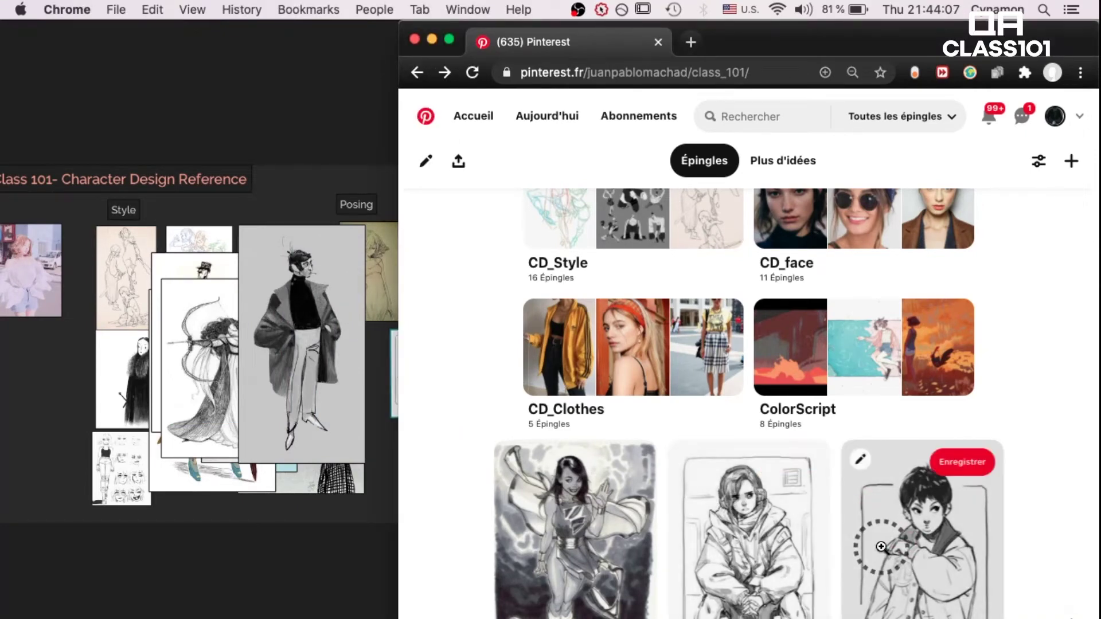
{"action": "left_click_drag", "start_coordinate": [881, 546], "coordinate": [307, 325]}
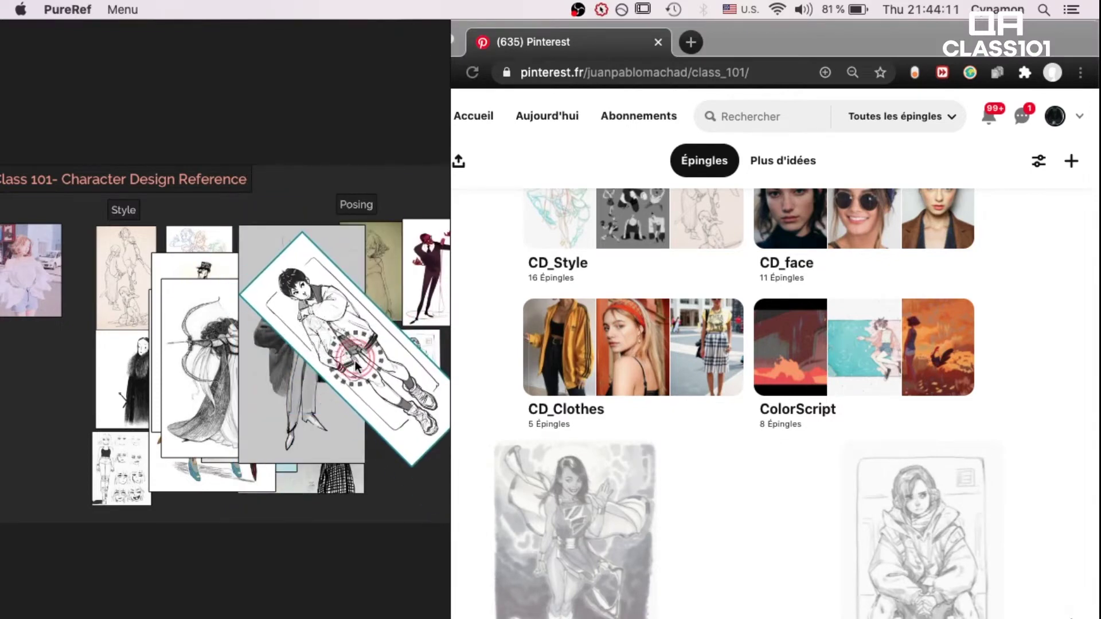
{"action": "left_click_drag", "start_coordinate": [351, 362], "coordinate": [348, 354]}
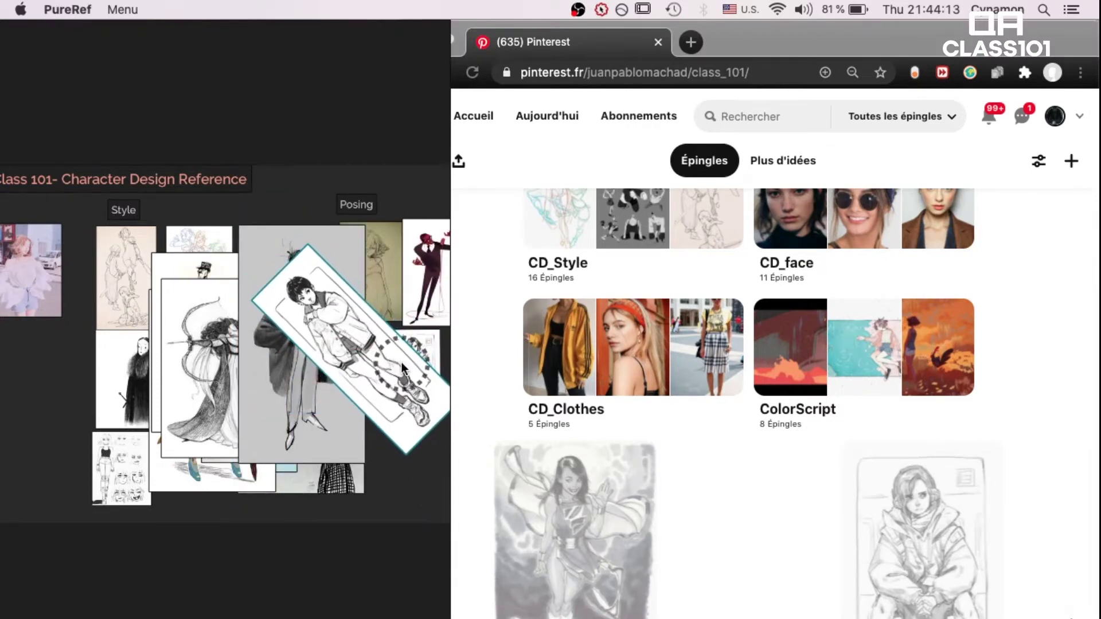
{"action": "left_click_drag", "start_coordinate": [392, 373], "coordinate": [236, 402]}
{"action": "left_click_drag", "start_coordinate": [256, 405], "coordinate": [256, 405]}
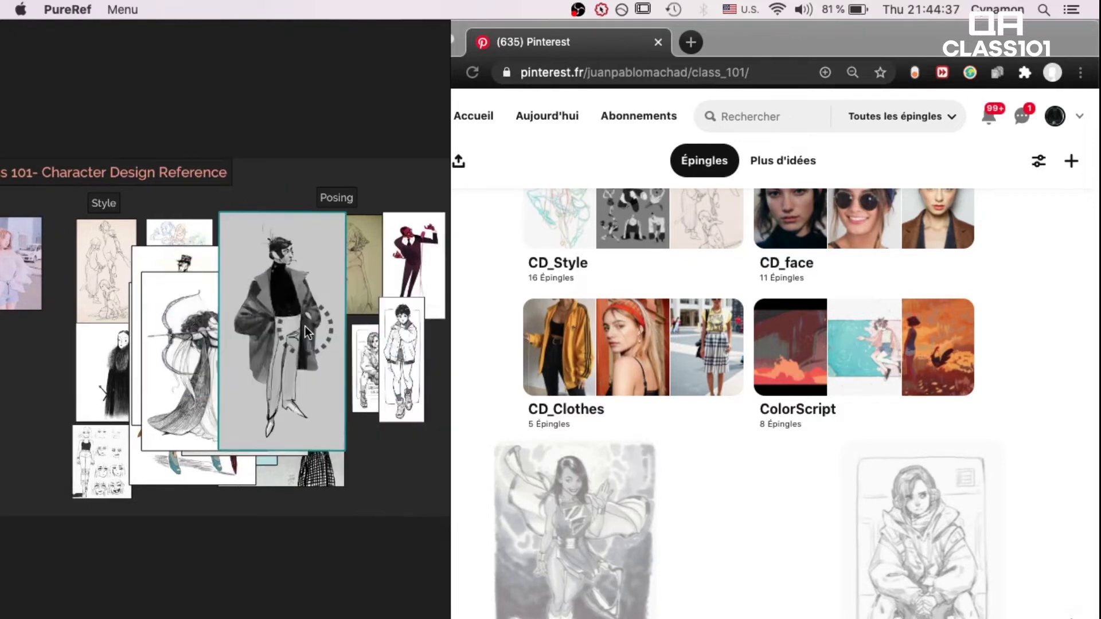
Arrange the Posing images with the short-haired boy beside the suited singer and the seated hoodie figure in the row below.
{"action": "mouse_move", "coordinate": [283, 322]}
{"action": "left_mouse_down"}
{"action": "mouse_move", "coordinate": [201, 349]}
{"action": "mouse_move", "coordinate": [243, 264]}
{"action": "mouse_move", "coordinate": [312, 263]}
{"action": "left_mouse_up"}
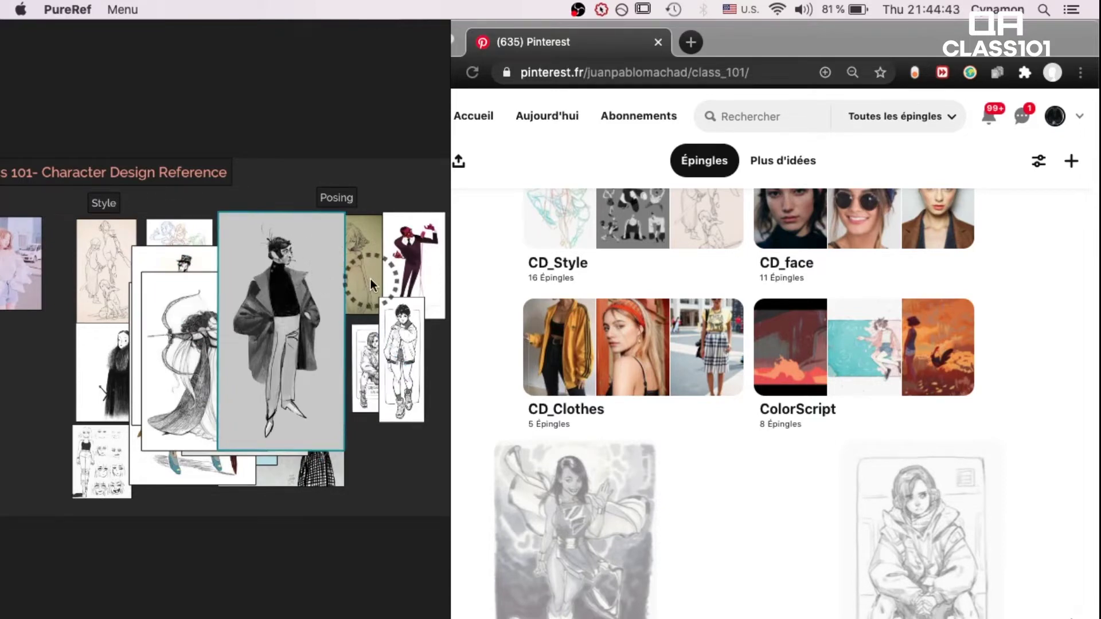
{"action": "left_click_drag", "start_coordinate": [345, 488], "coordinate": [384, 479]}
{"action": "left_click", "coordinate": [408, 424]}
{"action": "left_click_drag", "start_coordinate": [419, 455], "coordinate": [291, 466]}
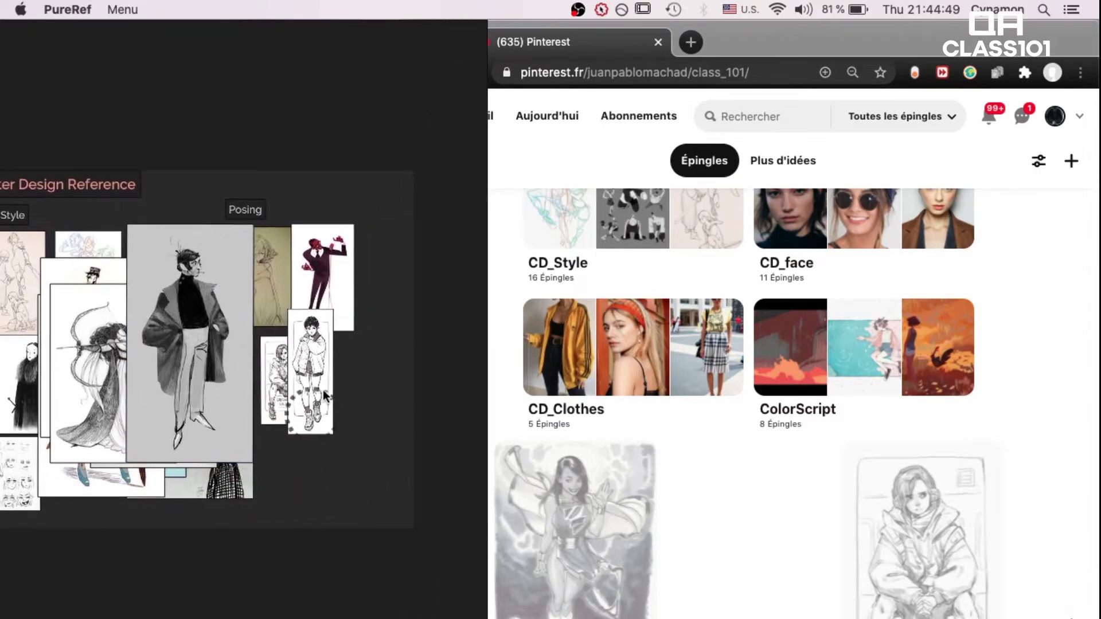
{"action": "scroll", "coordinate": [332, 223], "scroll_direction": "up", "scroll_amount": 1}
{"action": "mouse_move", "coordinate": [316, 356]}
{"action": "left_mouse_down"}
{"action": "mouse_move", "coordinate": [374, 265]}
{"action": "mouse_move", "coordinate": [384, 276]}
{"action": "left_mouse_up"}
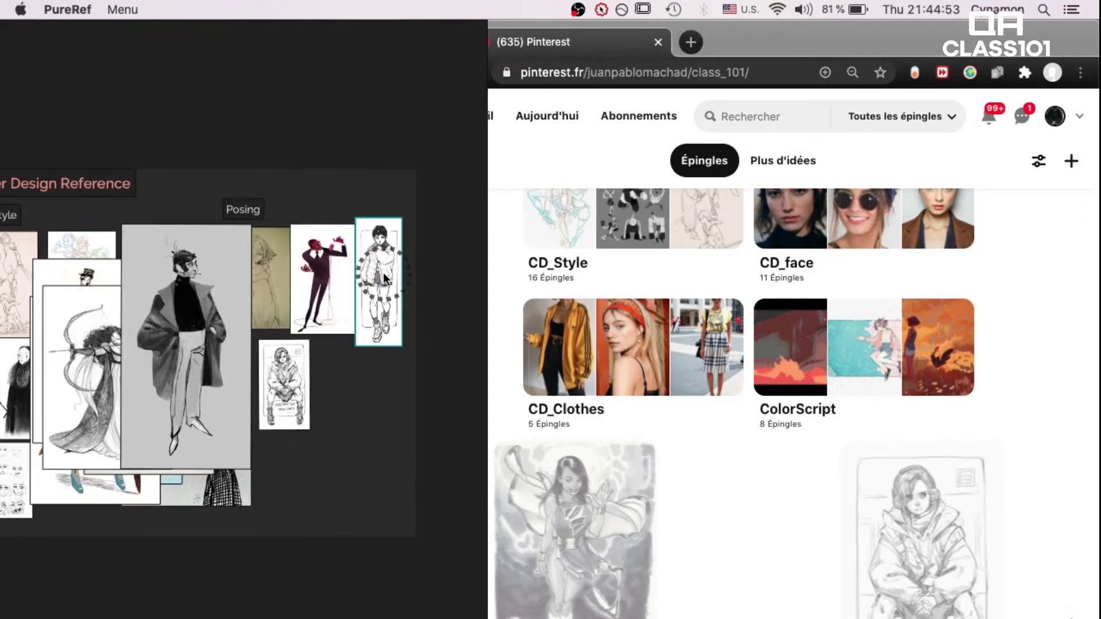
{"action": "left_click_drag", "start_coordinate": [280, 391], "coordinate": [327, 389]}
Shrink the overlapping coat, archer and bearded-man images and arrange them in rows beneath the other Style references.
{"action": "left_click_drag", "start_coordinate": [176, 374], "coordinate": [195, 375]}
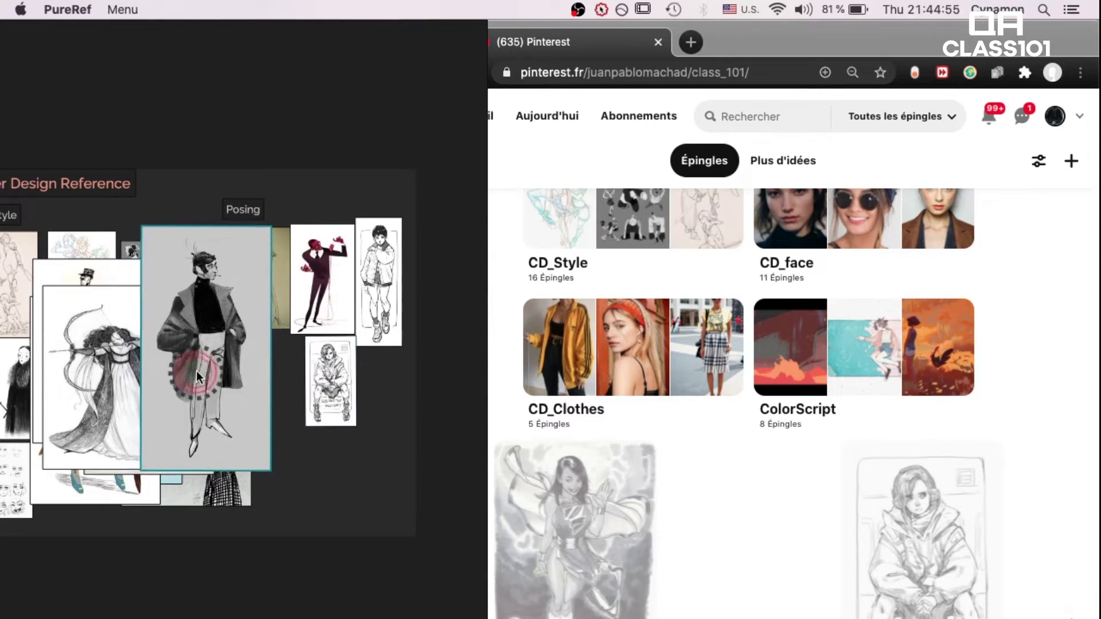
{"action": "scroll", "coordinate": [193, 372], "scroll_direction": "down", "scroll_amount": 2}
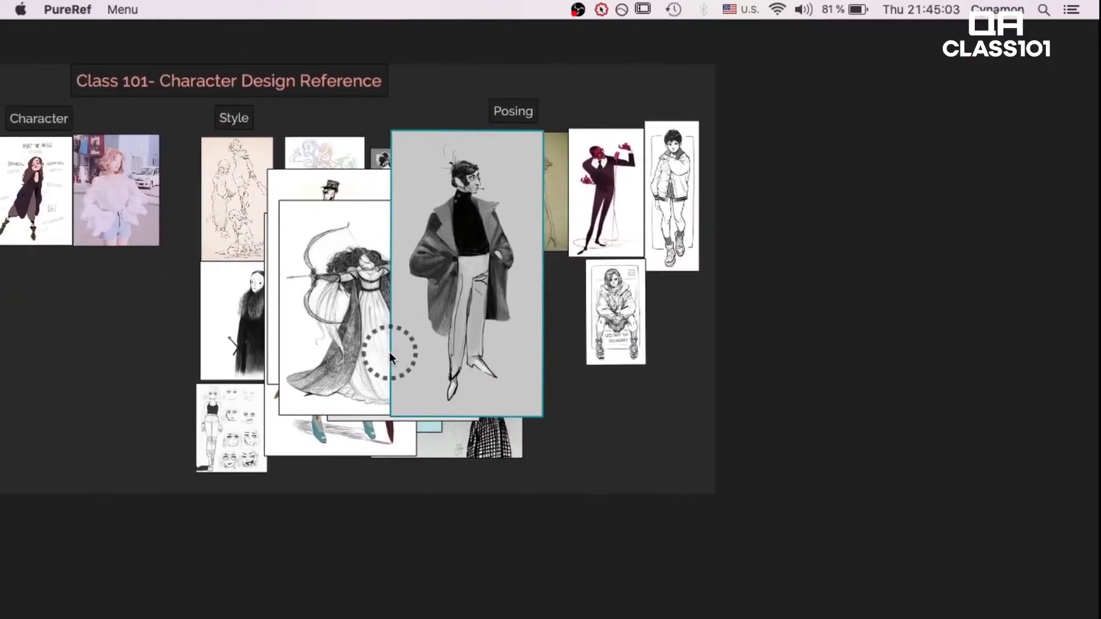
{"action": "mouse_move", "coordinate": [386, 352]}
{"action": "left_mouse_down"}
{"action": "mouse_move", "coordinate": [315, 545]}
{"action": "mouse_move", "coordinate": [258, 528]}
{"action": "mouse_move", "coordinate": [113, 578]}
{"action": "mouse_move", "coordinate": [91, 607]}
{"action": "left_mouse_up"}
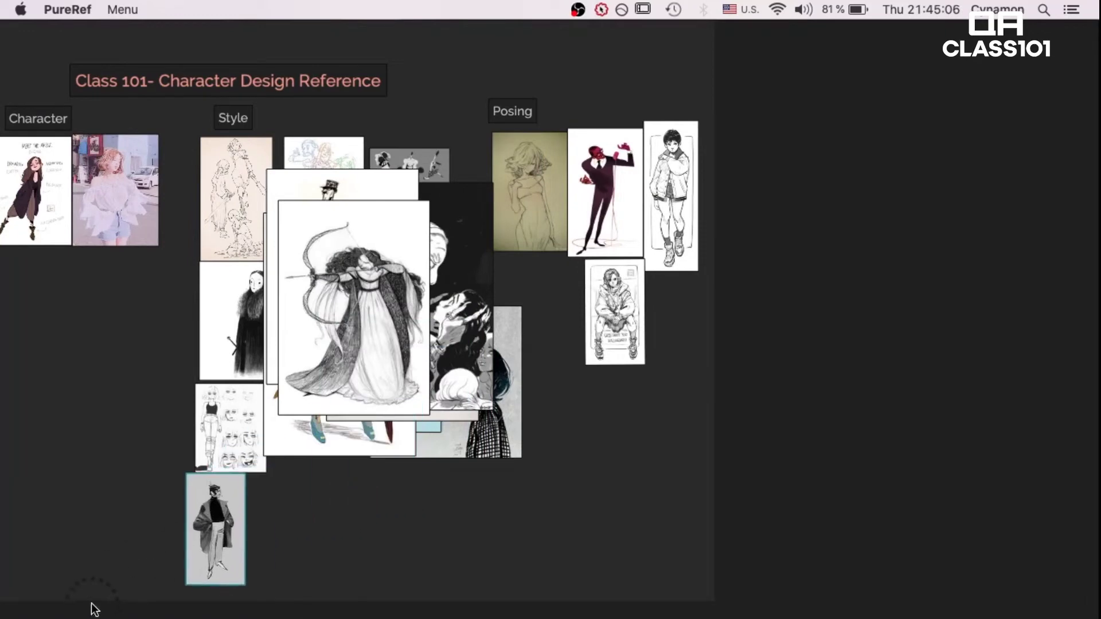
{"action": "mouse_move", "coordinate": [342, 357]}
{"action": "left_mouse_down"}
{"action": "mouse_move", "coordinate": [325, 546]}
{"action": "mouse_move", "coordinate": [283, 551]}
{"action": "left_mouse_up"}
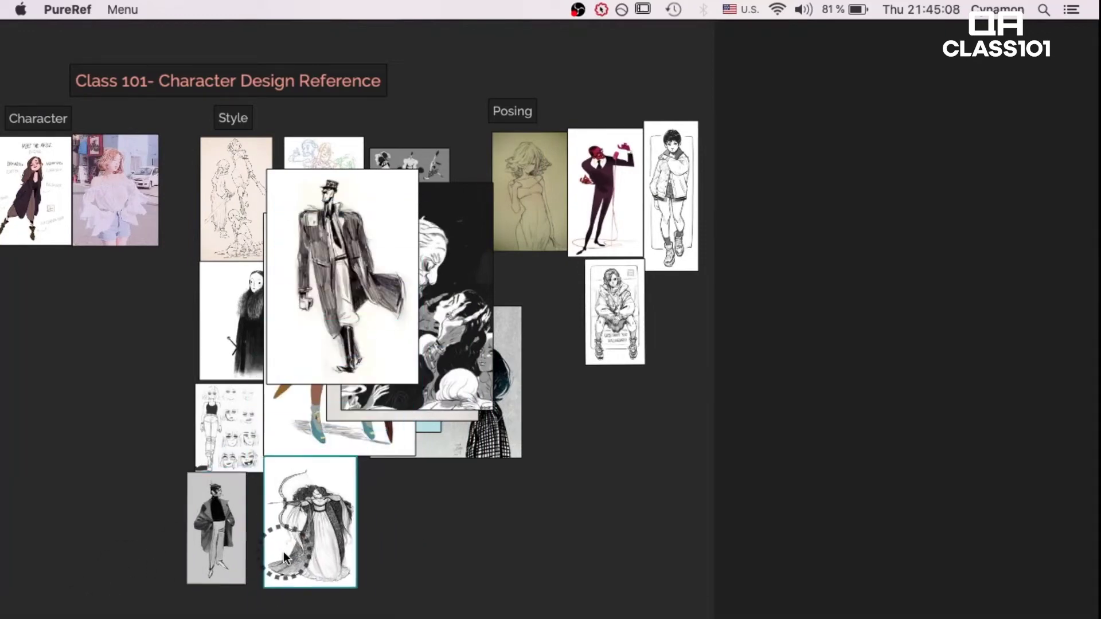
{"action": "mouse_move", "coordinate": [314, 304]}
{"action": "left_mouse_down"}
{"action": "mouse_move", "coordinate": [367, 580]}
{"action": "mouse_move", "coordinate": [346, 533]}
{"action": "left_mouse_up"}
{"action": "left_click_drag", "start_coordinate": [415, 305], "coordinate": [460, 483]}
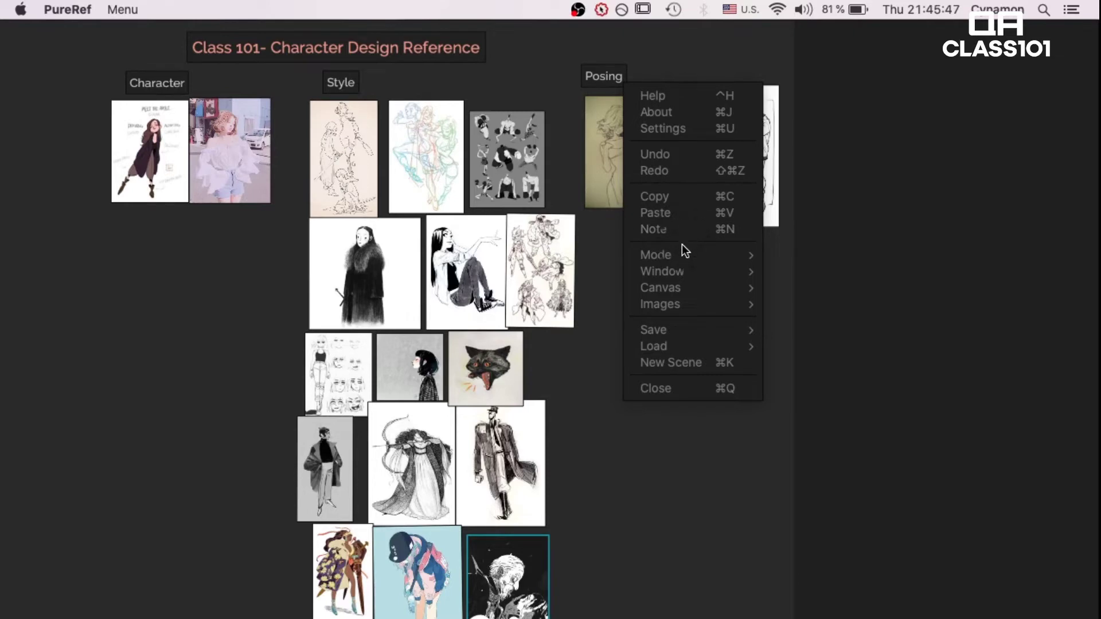
Examine the canvas, window and image options, including arranging the images by name.
{"action": "mouse_move", "coordinate": [682, 269]}
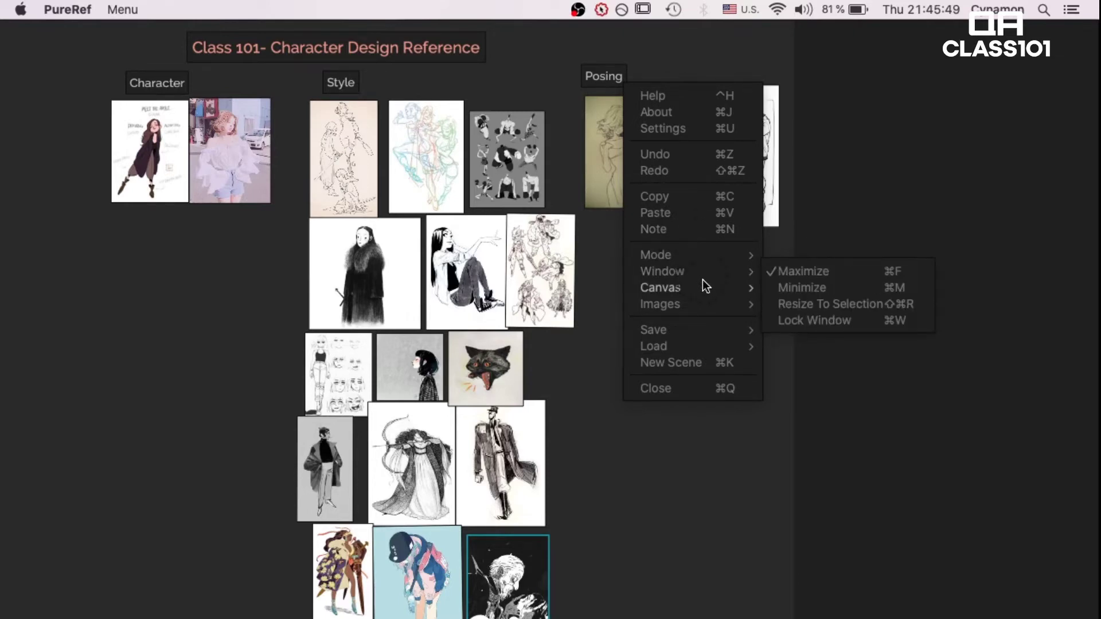
{"action": "mouse_move", "coordinate": [711, 292]}
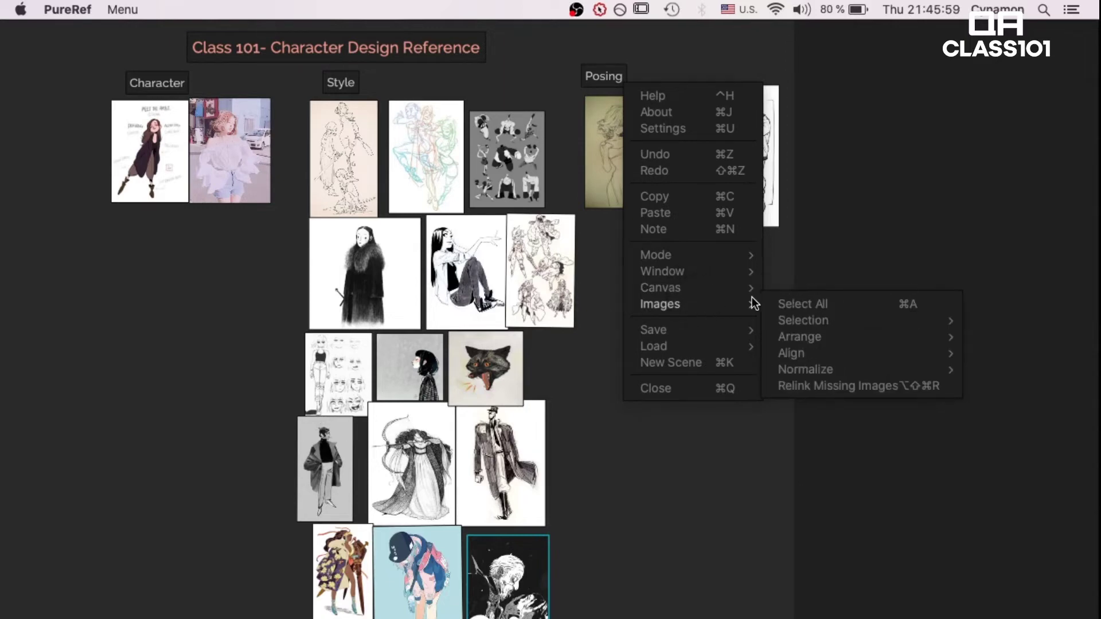
{"action": "mouse_move", "coordinate": [890, 335]}
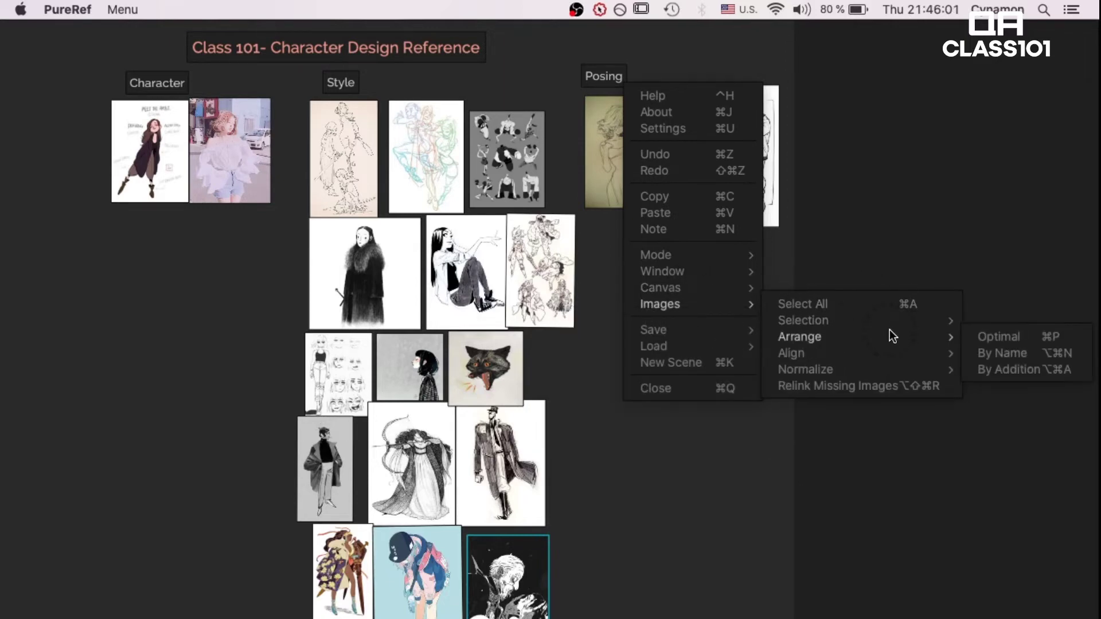
{"action": "left_click", "coordinate": [1001, 353]}
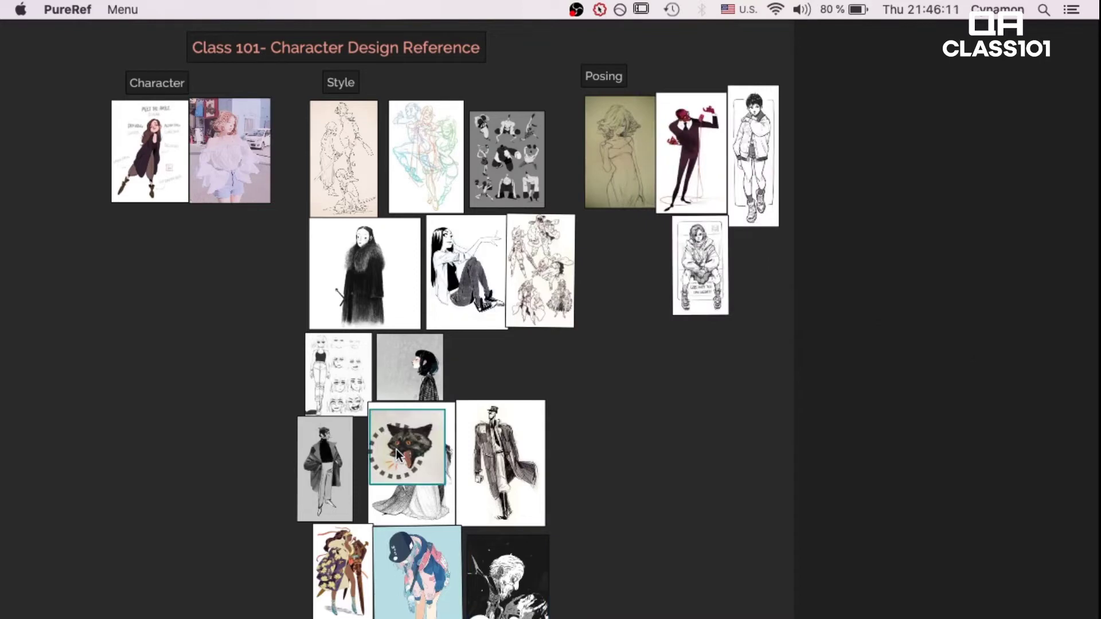
Place the snarling black cat image beside the black-haired girl's profile in the third row of the Style group.
{"action": "key", "text": "ctrl+v"}
{"action": "key", "text": "ctrl+z"}
{"action": "key", "text": "ctrl+v"}
{"action": "left_click_drag", "start_coordinate": [398, 468], "coordinate": [470, 397]}
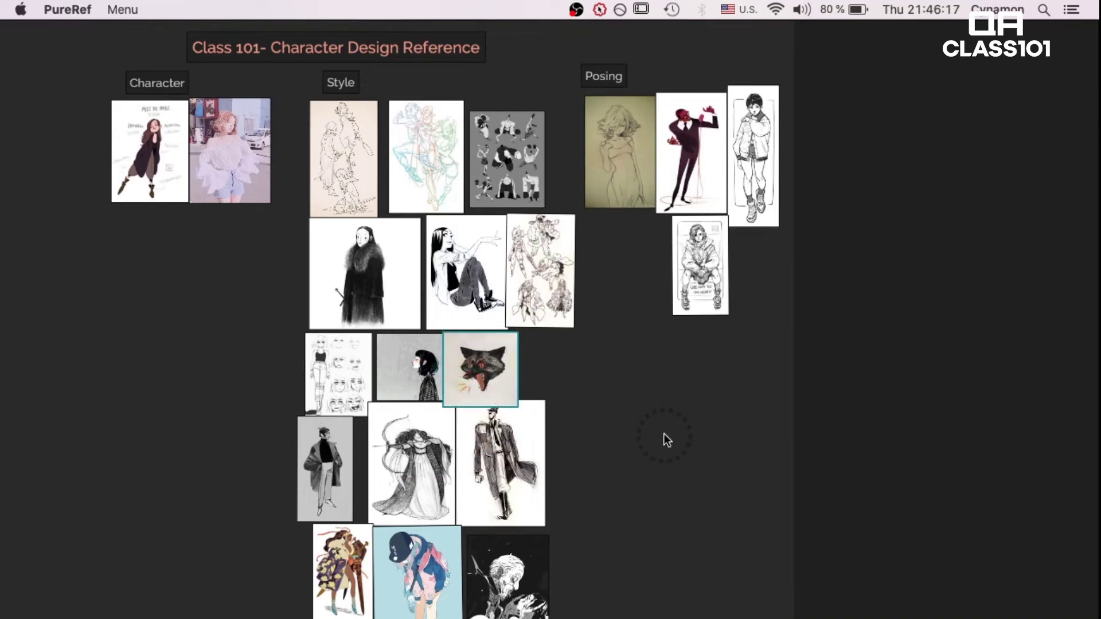
Examine the options for saving, exporting scenes or images, and loading.
{"action": "right_click", "coordinate": [664, 434]}
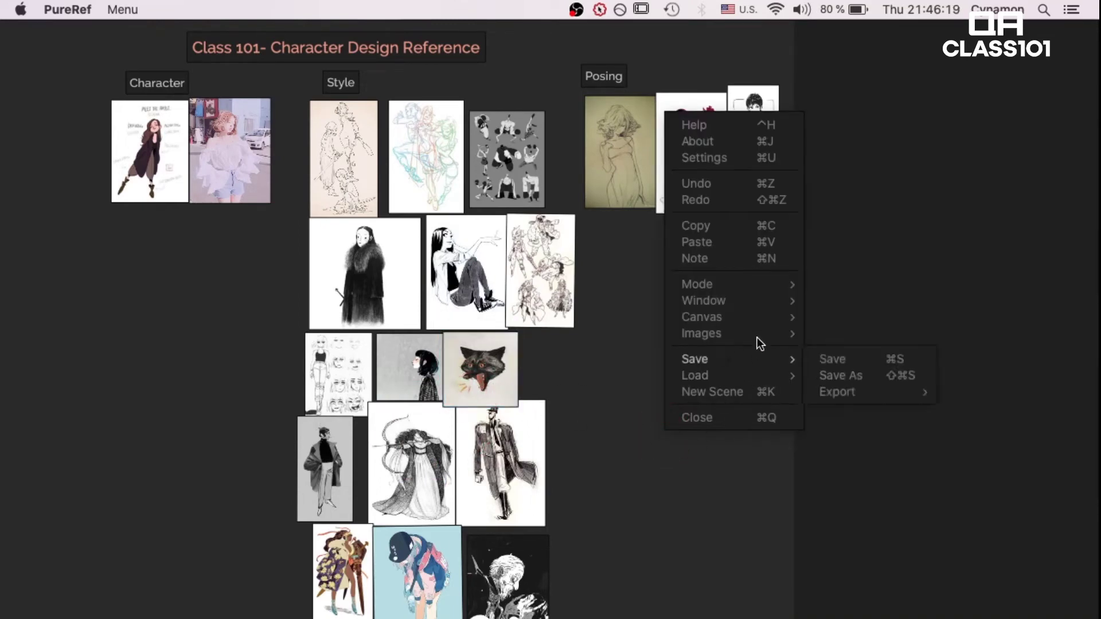
{"action": "mouse_move", "coordinate": [772, 360]}
{"action": "mouse_move", "coordinate": [842, 396]}
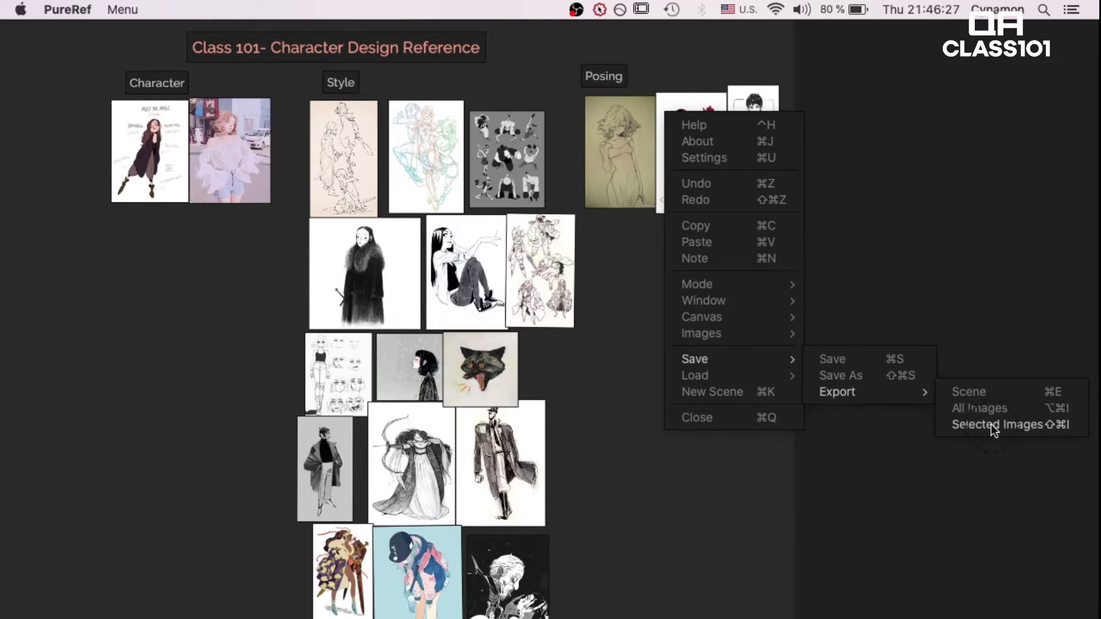
{"action": "mouse_move", "coordinate": [744, 376]}
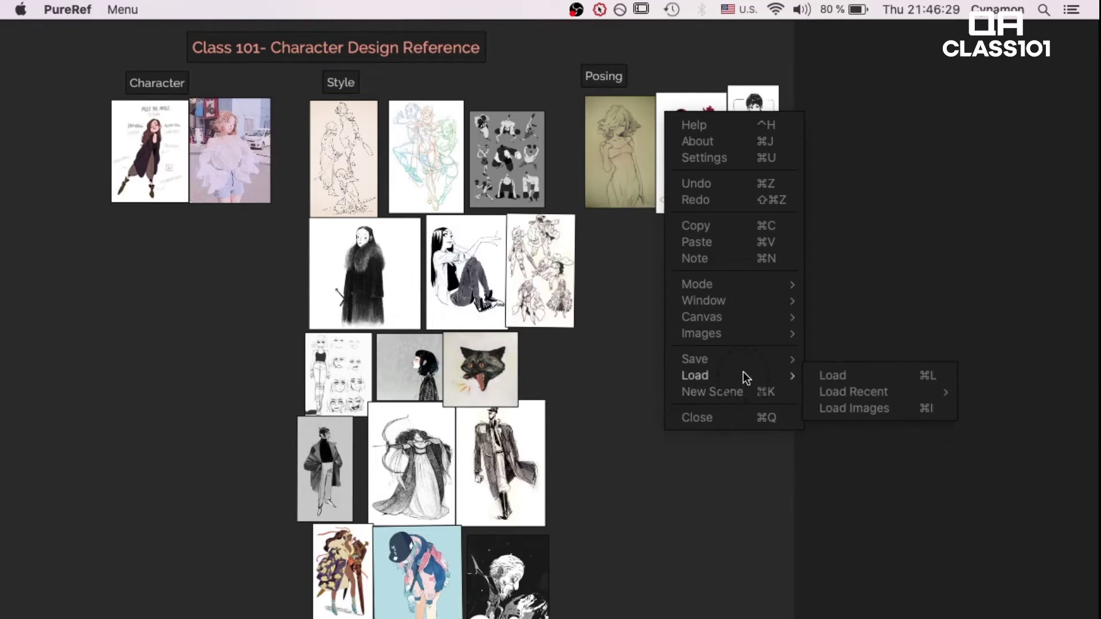
{"action": "left_click", "coordinate": [679, 496]}
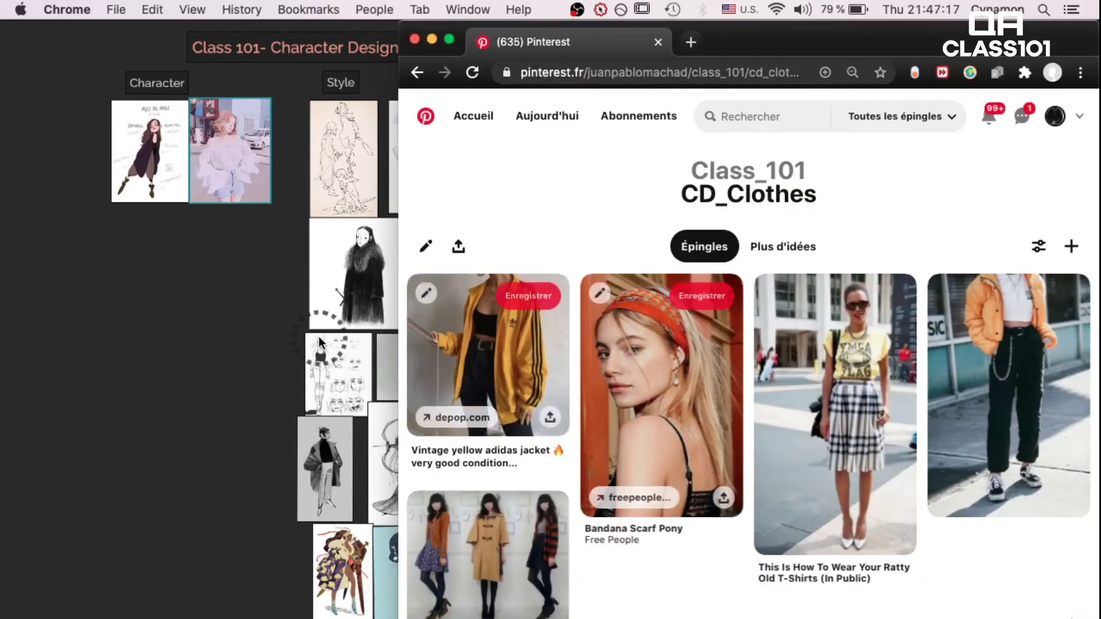
Add the yellow jacket and orange-bandana portrait pins from the CD_Clothes Pinterest board to the PureRef canvas below the Character images.
{"action": "left_click_drag", "start_coordinate": [536, 359], "coordinate": [185, 361]}
{"action": "key", "text": "ctrl+Up"}
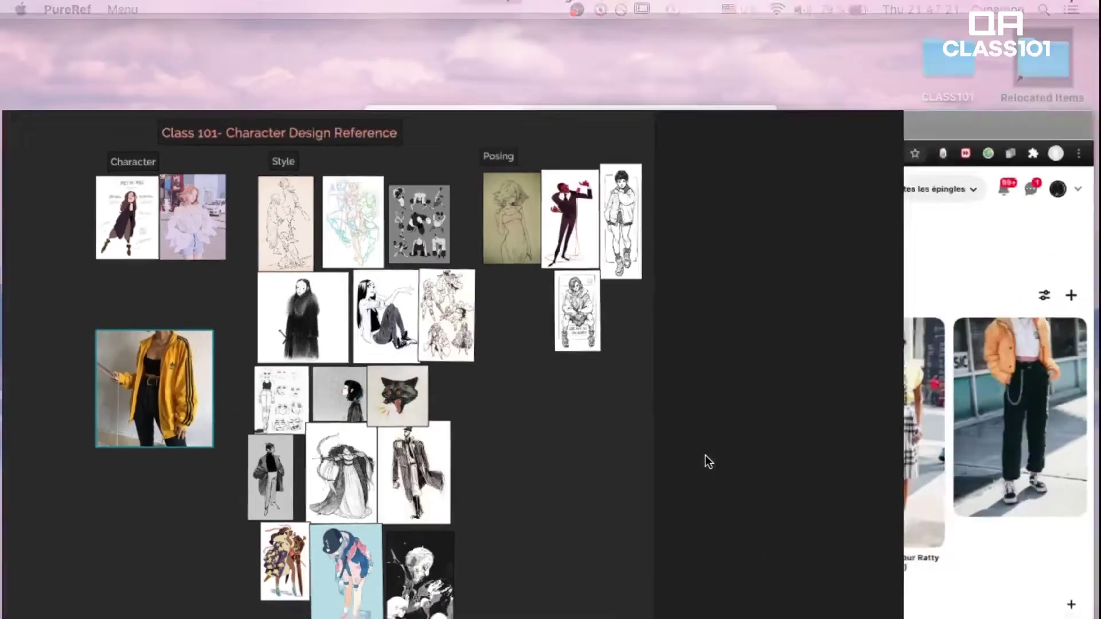
{"action": "left_click", "coordinate": [900, 444]}
{"action": "left_click_drag", "start_coordinate": [657, 372], "coordinate": [249, 447]}
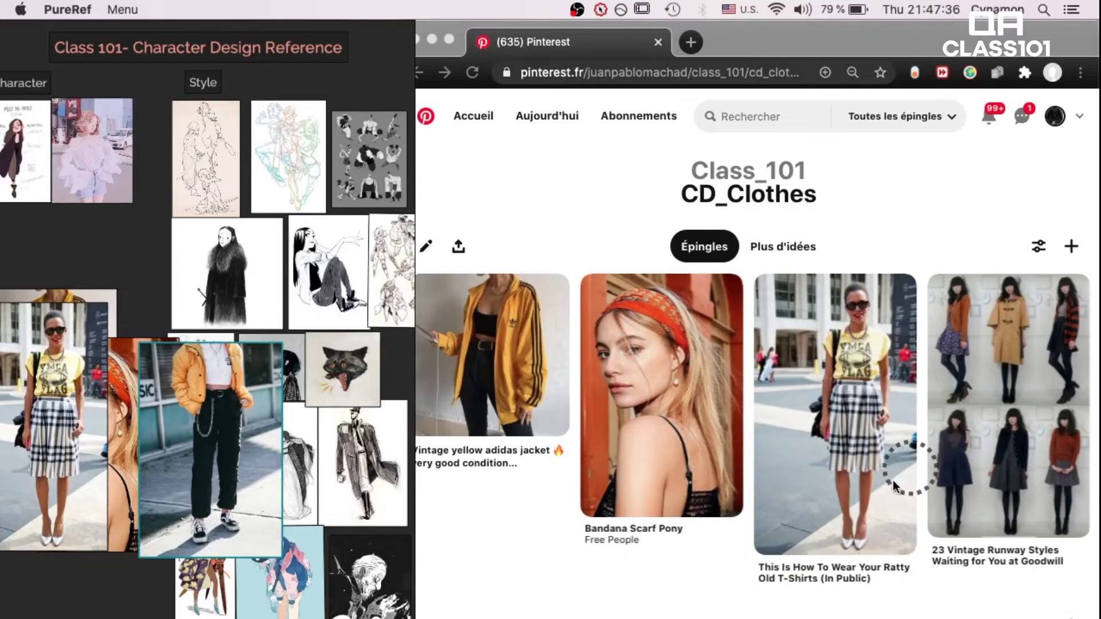
Browse the rest of the CD_Clothes board and the similar outfits under one of its pins.
{"action": "scroll", "coordinate": [872, 504], "scroll_direction": "down", "scroll_amount": 5}
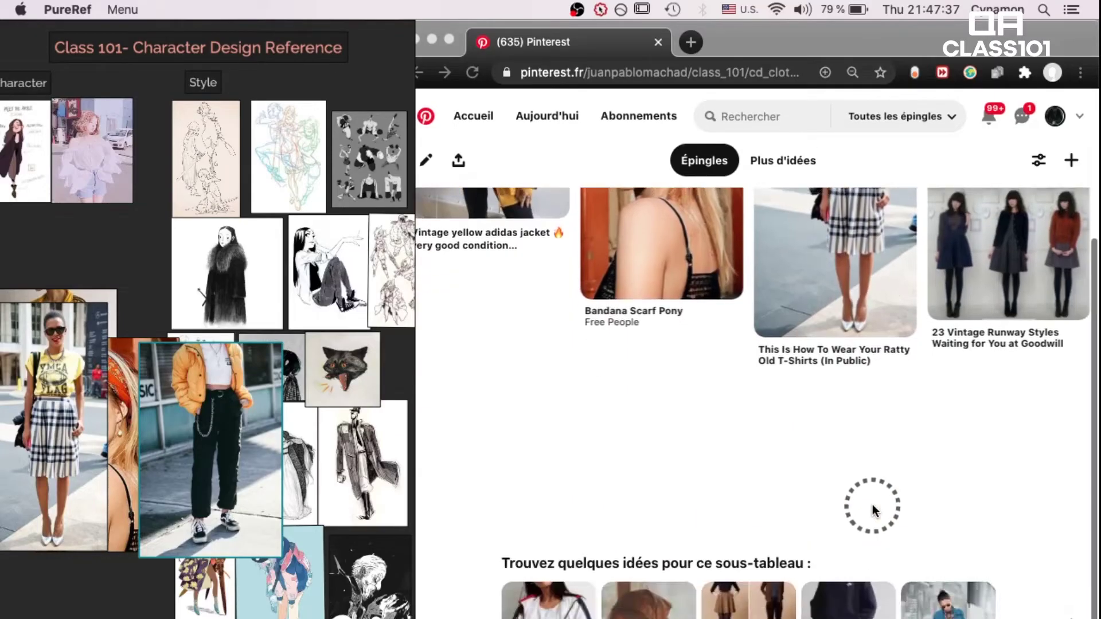
{"action": "scroll", "coordinate": [872, 504], "scroll_direction": "up", "scroll_amount": 2}
{"action": "left_click", "coordinate": [951, 281]}
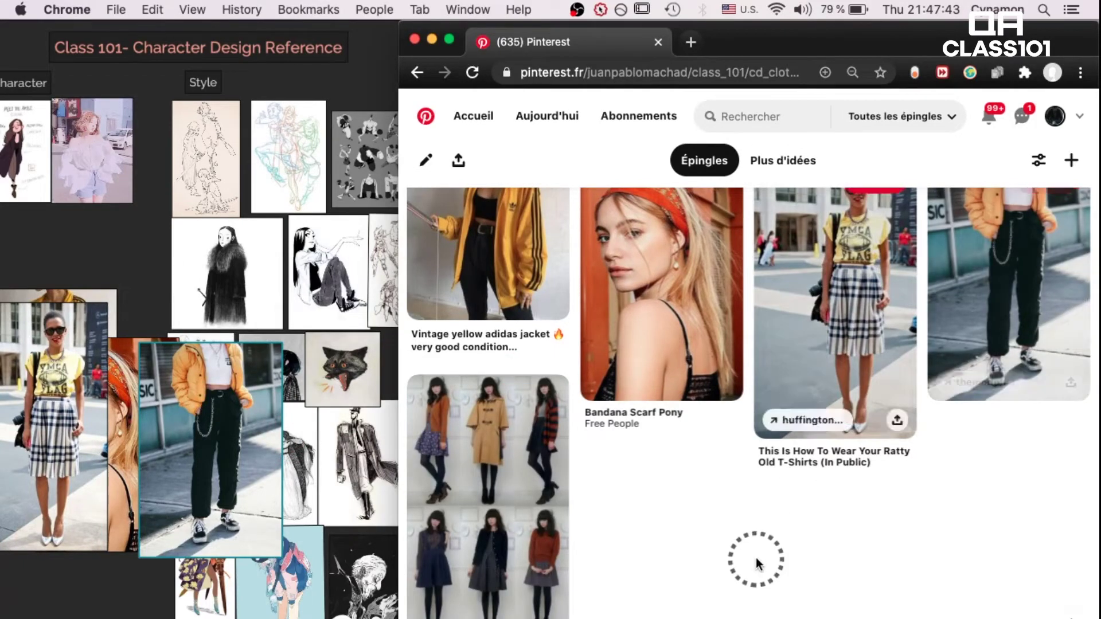
{"action": "scroll", "coordinate": [756, 557], "scroll_direction": "down", "scroll_amount": 4}
{"action": "scroll", "coordinate": [766, 542], "scroll_direction": "up", "scroll_amount": 8}
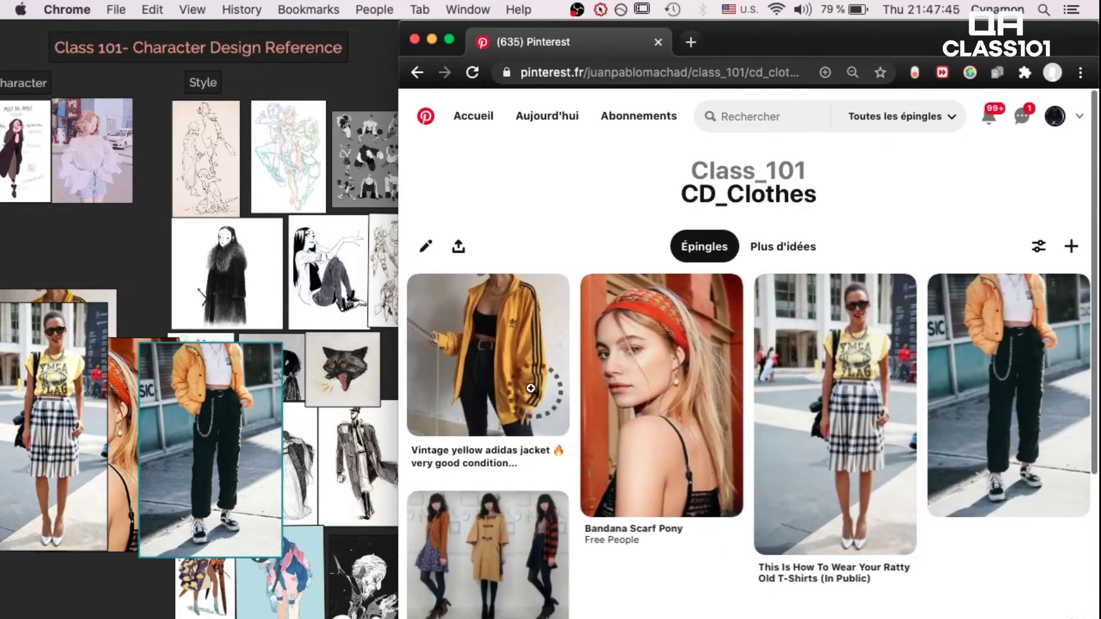
{"action": "scroll", "coordinate": [515, 542], "scroll_direction": "down", "scroll_amount": 5}
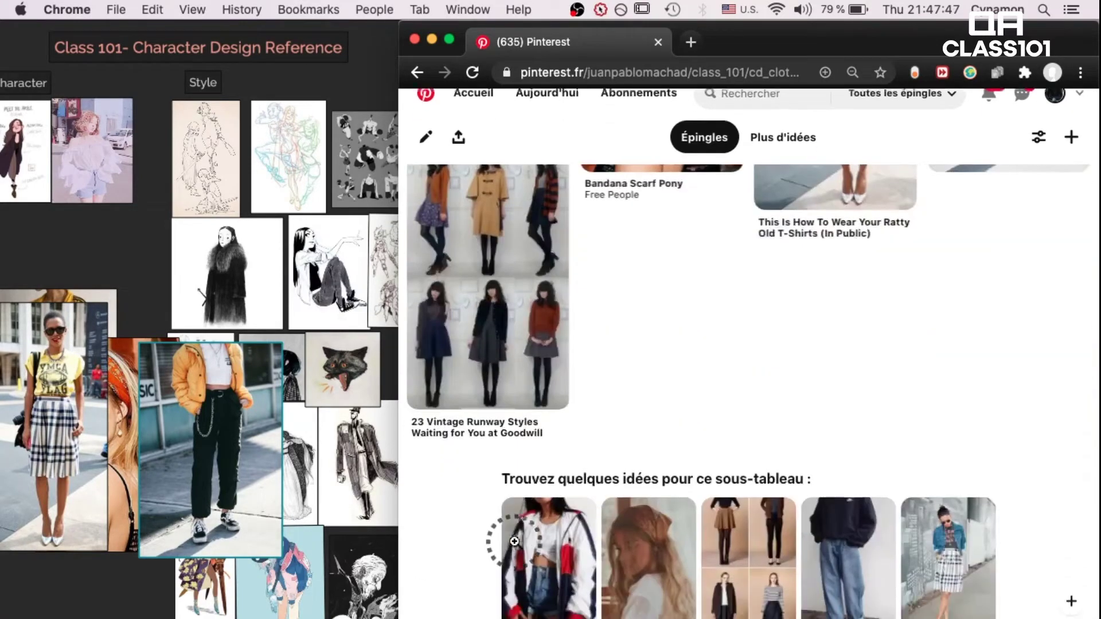
{"action": "scroll", "coordinate": [676, 450], "scroll_direction": "up", "scroll_amount": 6}
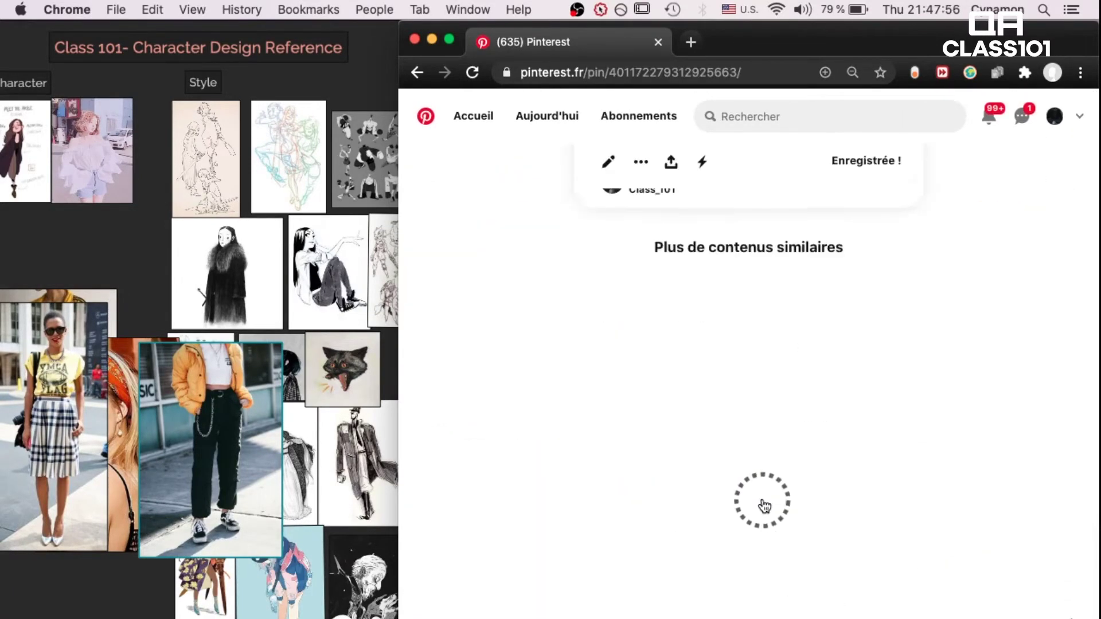
{"action": "scroll", "coordinate": [764, 506], "scroll_direction": "down", "scroll_amount": 1}
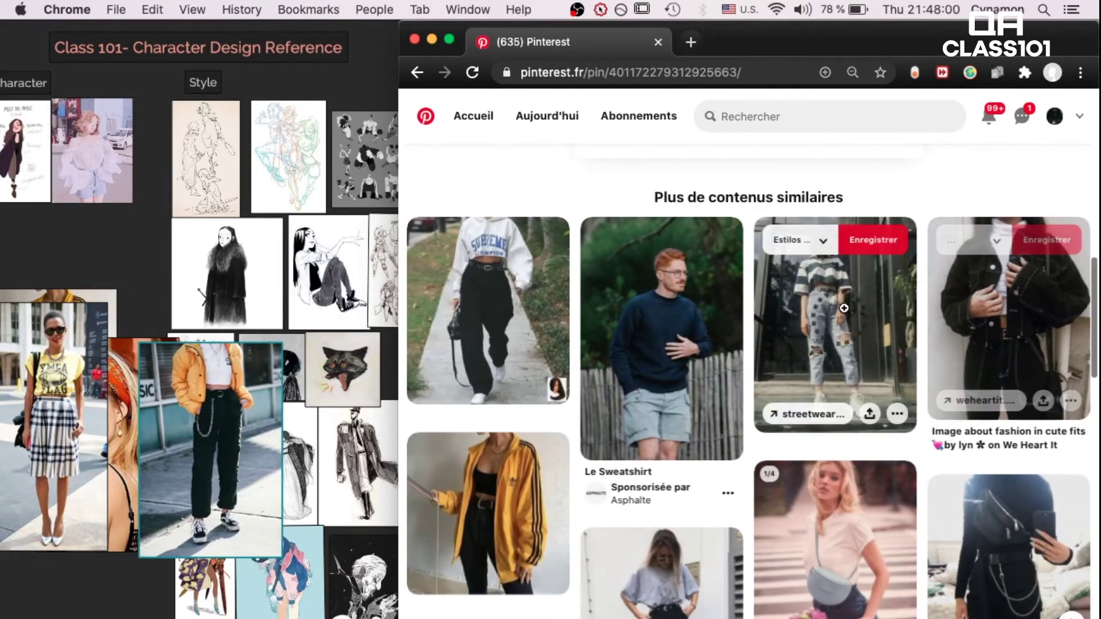
{"action": "scroll", "coordinate": [678, 433], "scroll_direction": "down", "scroll_amount": 2}
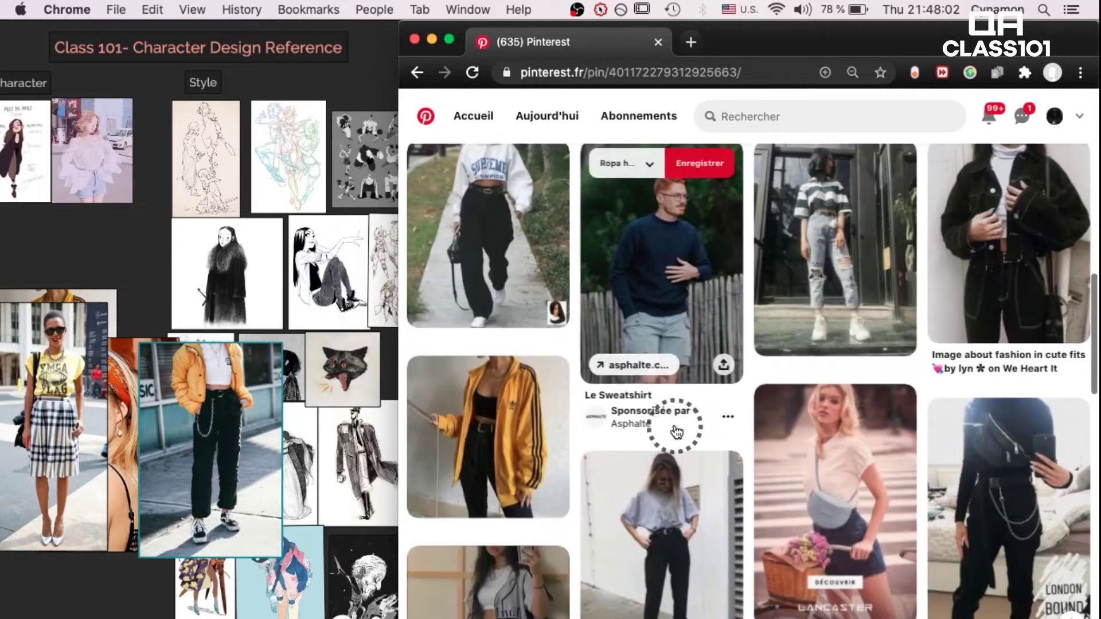
{"action": "scroll", "coordinate": [677, 433], "scroll_direction": "down", "scroll_amount": 2}
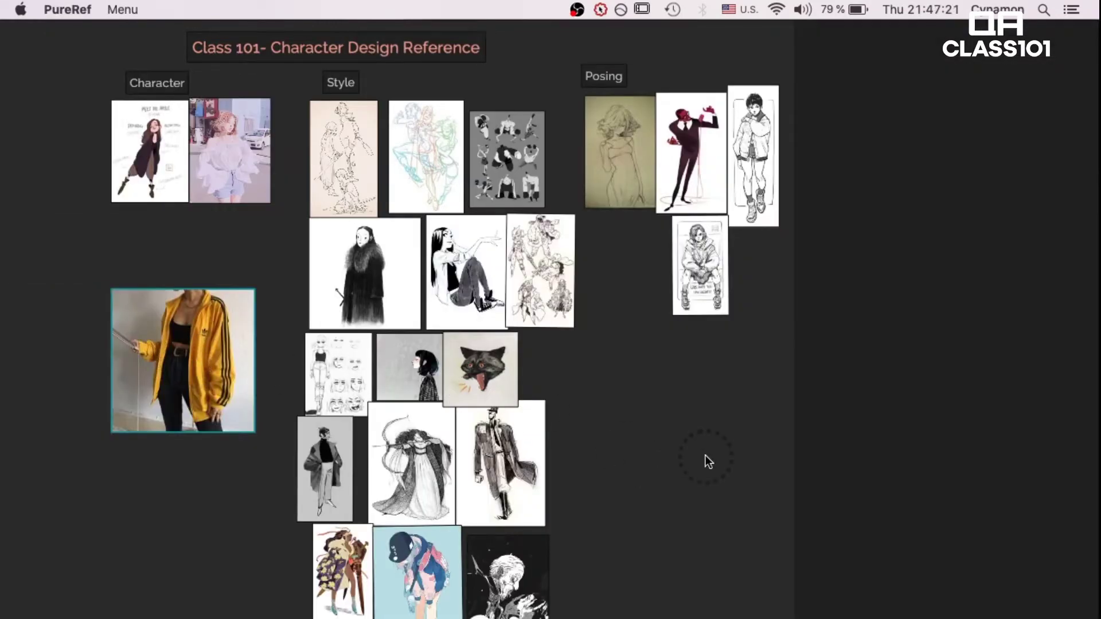
Place the orange-bandana portrait so it overlaps the lower corner of the yellow jacket image.
{"action": "key", "text": "ctrl+Up"}
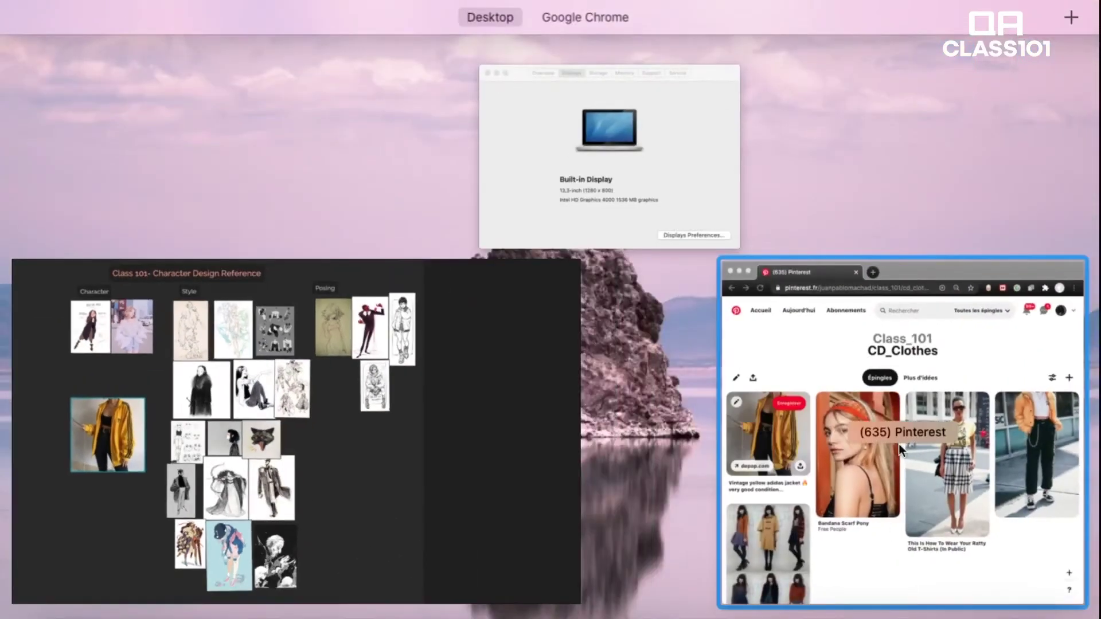
{"action": "left_click", "coordinate": [899, 444]}
{"action": "left_click_drag", "start_coordinate": [310, 445], "coordinate": [243, 444]}
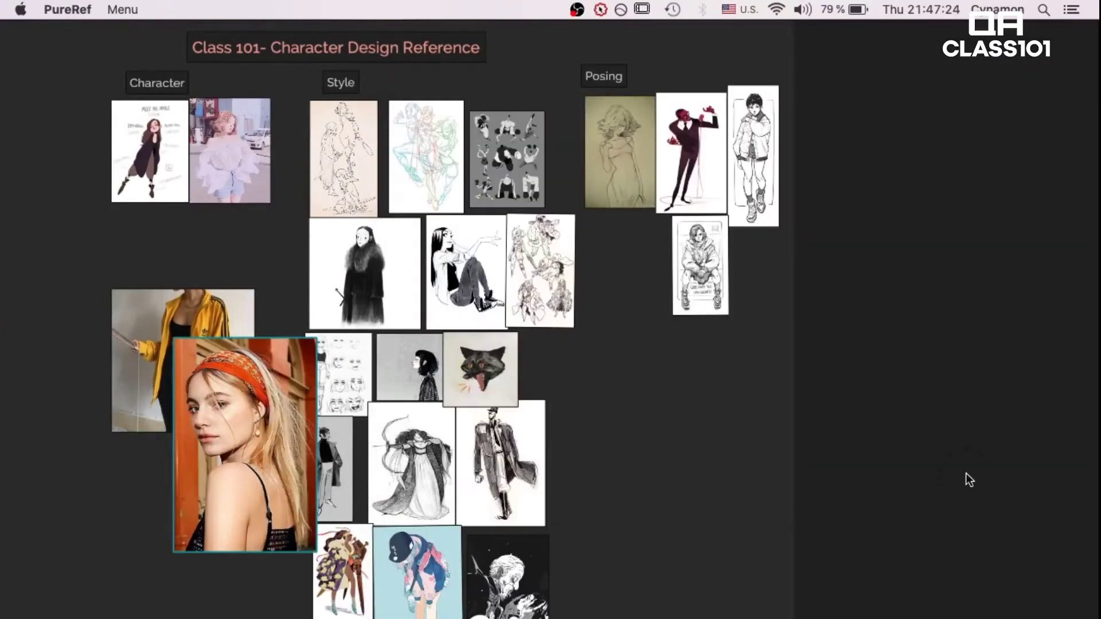
Add the plaid-skirt outfit and the orange jacket with black trousers from the CD_Clothes board to the PureRef canvas.
{"action": "key", "text": "ctrl+Up"}
{"action": "left_click", "coordinate": [932, 434]}
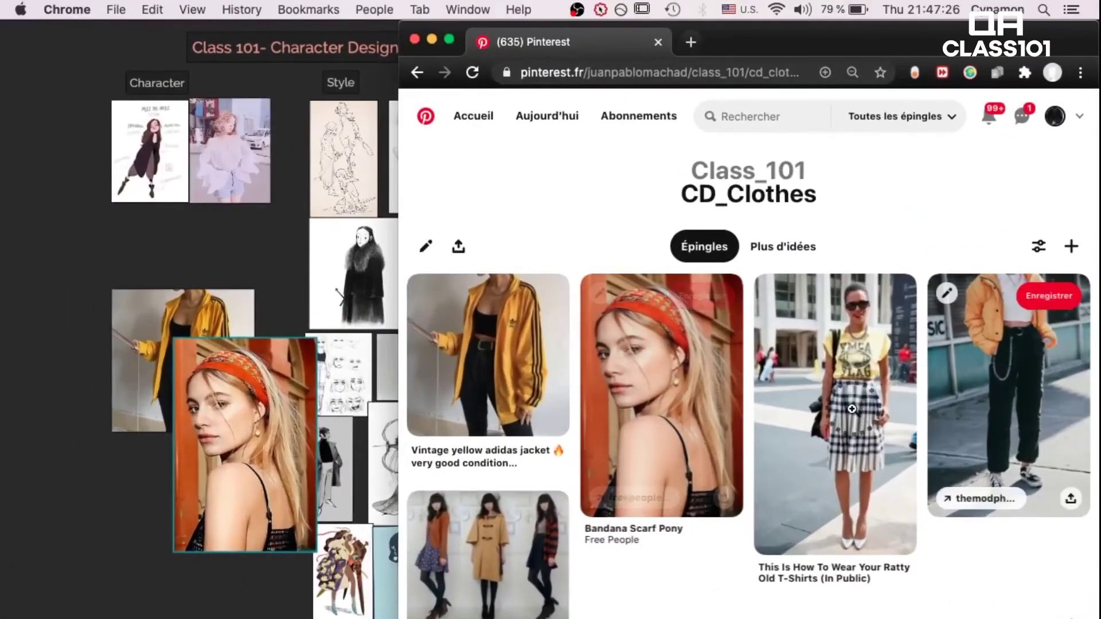
{"action": "left_click_drag", "start_coordinate": [787, 410], "coordinate": [179, 443]}
{"action": "left_click", "coordinate": [643, 395]}
{"action": "key", "text": "super+f"}
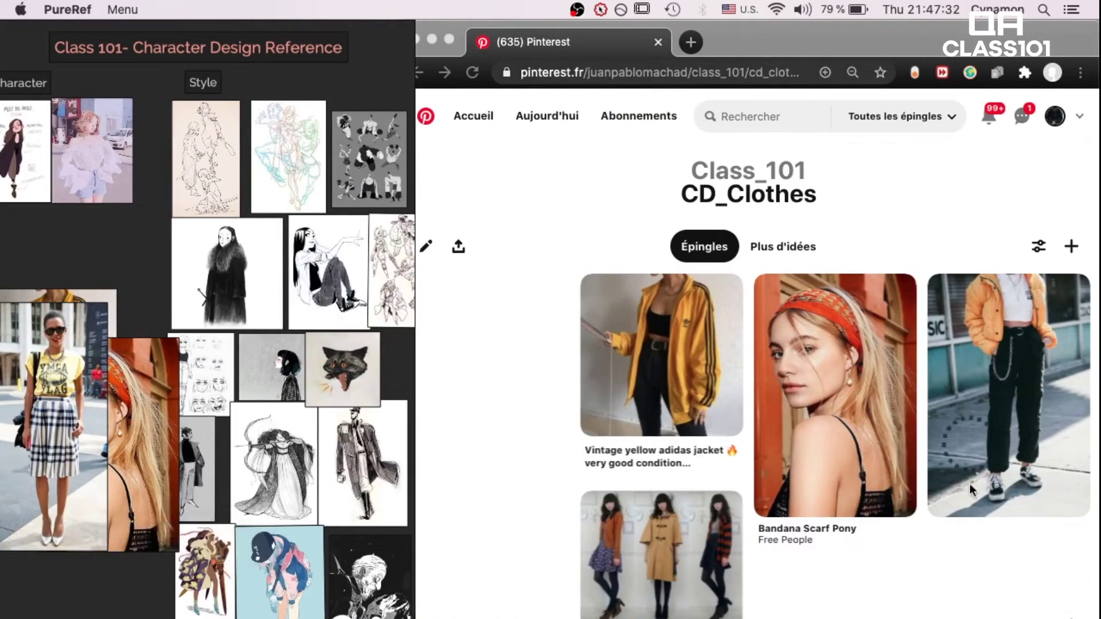
{"action": "left_click", "coordinate": [1039, 429]}
{"action": "left_click_drag", "start_coordinate": [1038, 429], "coordinate": [210, 449]}
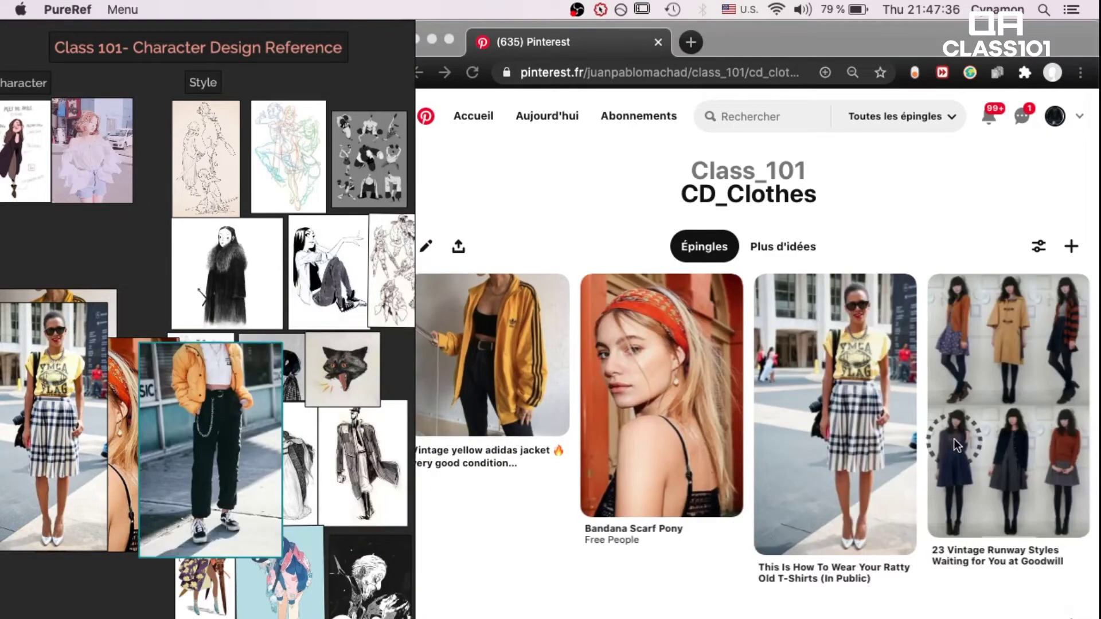
Shrink the lilac T-shirt, orange crop-top, plaid-skirt and striped-sleeve outfit images within the overlapping clothing pile.
{"action": "scroll", "coordinate": [873, 504], "scroll_direction": "down", "scroll_amount": 3}
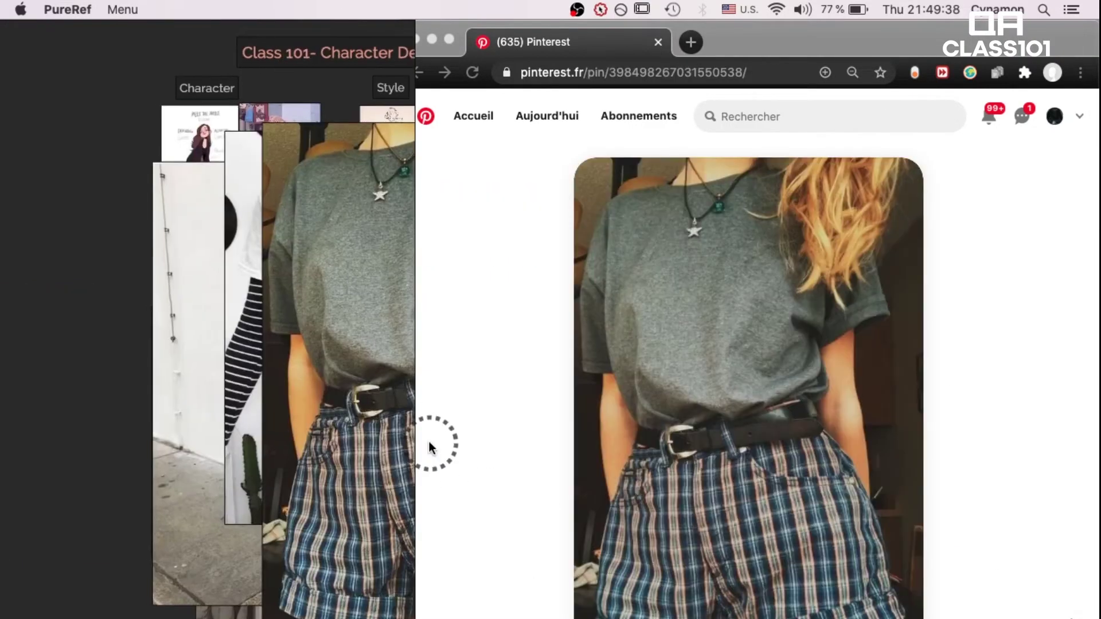
{"action": "left_click_drag", "start_coordinate": [429, 441], "coordinate": [32, 394]}
{"action": "left_click_drag", "start_coordinate": [98, 407], "coordinate": [9, 429]}
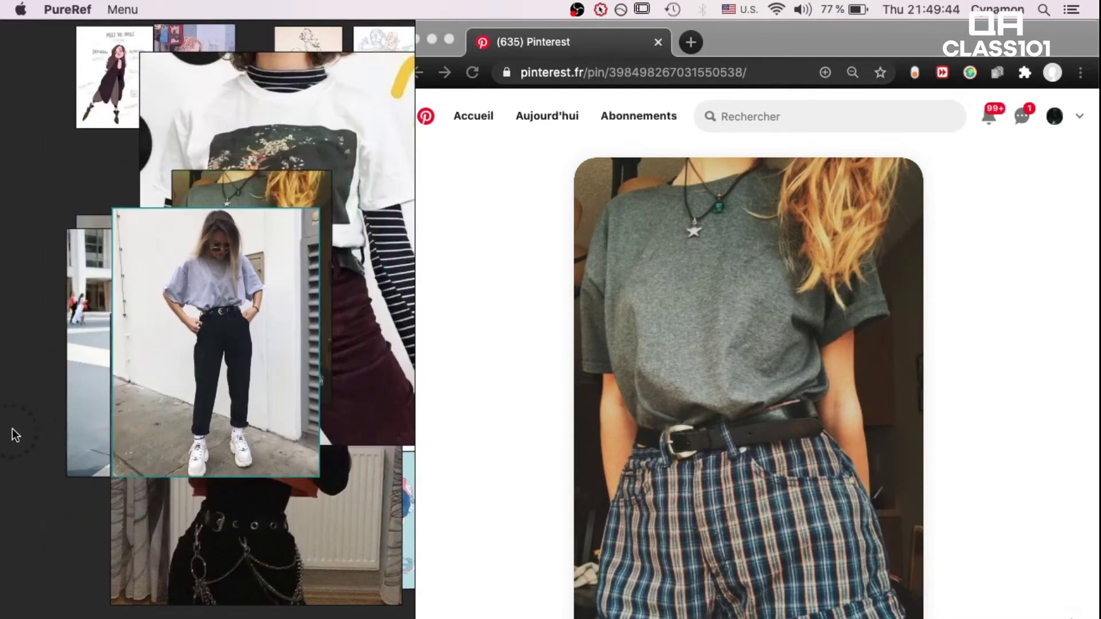
{"action": "left_click_drag", "start_coordinate": [230, 485], "coordinate": [116, 488]}
{"action": "left_click_drag", "start_coordinate": [77, 366], "coordinate": [36, 382]}
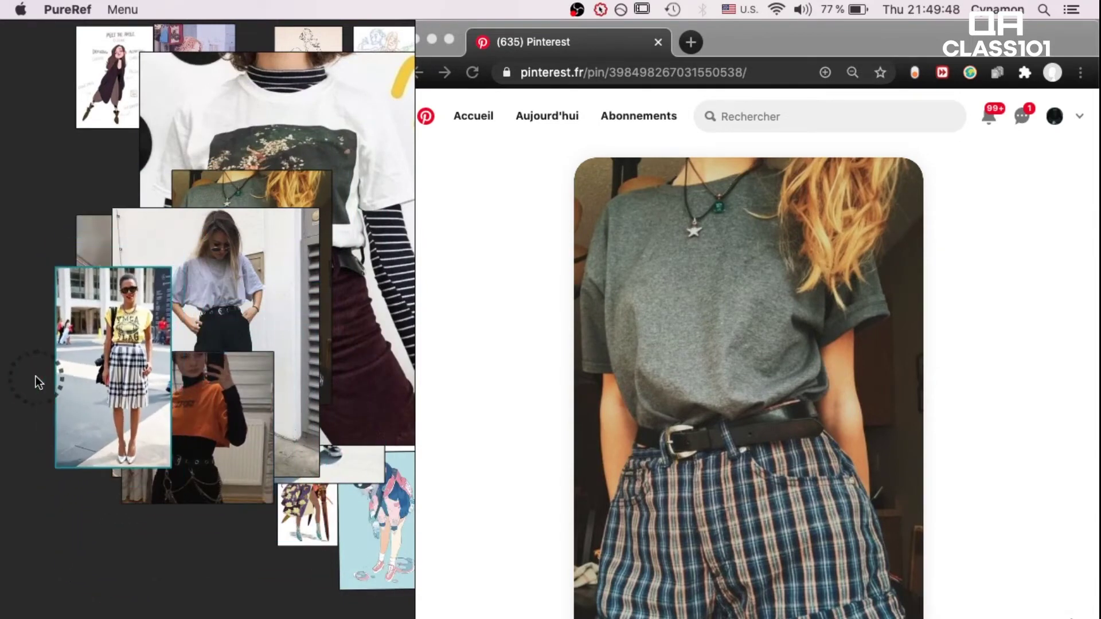
{"action": "left_click_drag", "start_coordinate": [347, 248], "coordinate": [164, 267]}
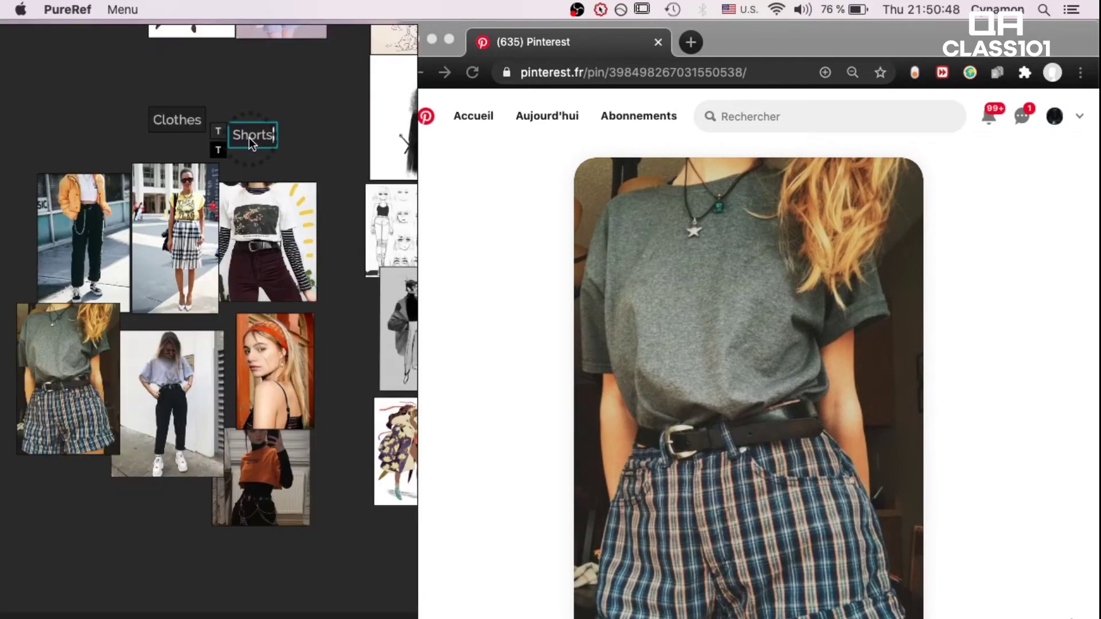
Shrink the "Shorts" note and place it above the orange-jacket image beside the Clothes heading.
{"action": "left_click", "coordinate": [315, 131]}
{"action": "left_click", "coordinate": [249, 143]}
{"action": "left_click_drag", "start_coordinate": [262, 134], "coordinate": [94, 156]}
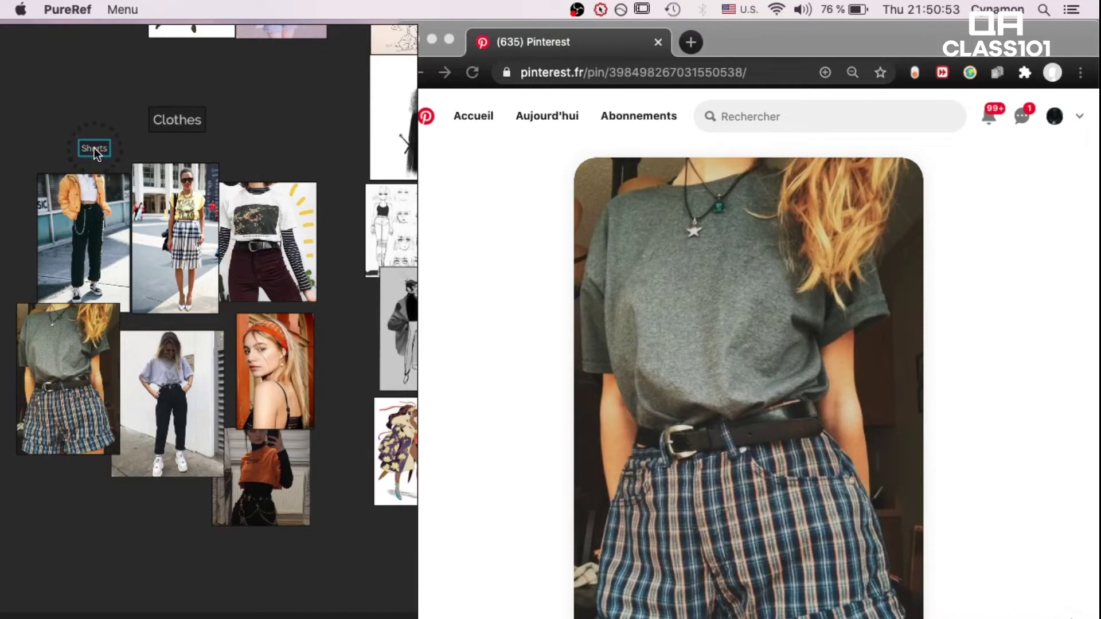
Duplicate the small "Shorts" note beneath the Clothes heading and change the copy's text to "Belt".
{"action": "key", "text": "ctrl+v"}
{"action": "double_click", "coordinate": [166, 147]}
{"action": "key", "text": "BackSpace"}
{"action": "type", "text": "Belt"}
Add a matching "Shirt" note above the striped-sleeve outfit and align the small labels under the Clothes heading.
{"action": "left_click", "coordinate": [215, 148]}
{"action": "key", "text": "super+v"}
{"action": "type", "text": "Shirt"}
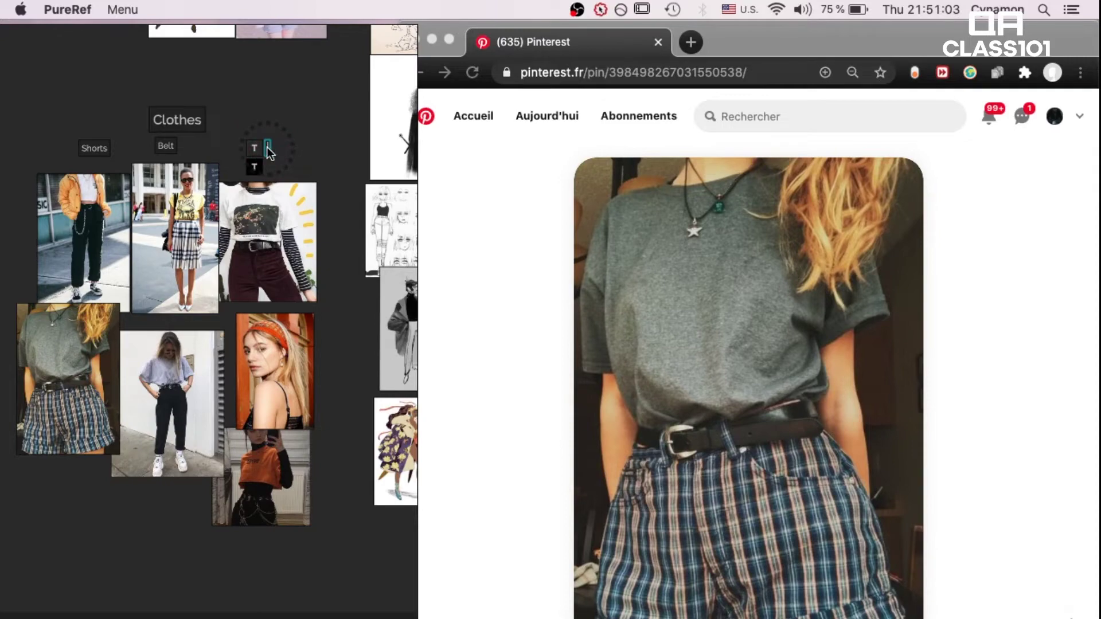
{"action": "left_click", "coordinate": [335, 121]}
{"action": "left_click_drag", "start_coordinate": [260, 149], "coordinate": [264, 150]}
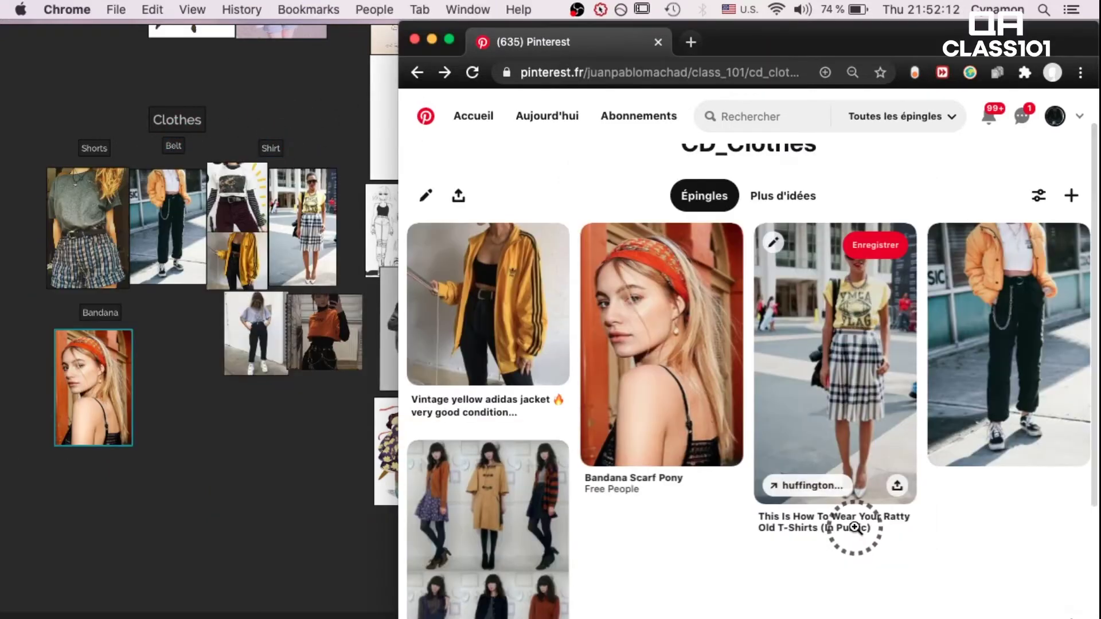
Switch to the Class_101 Pinterest page in Chrome and open its CD_Clothes board.
{"action": "scroll", "coordinate": [855, 390], "scroll_direction": "up", "scroll_amount": 3}
{"action": "scroll", "coordinate": [714, 277], "scroll_direction": "left", "scroll_amount": 3}
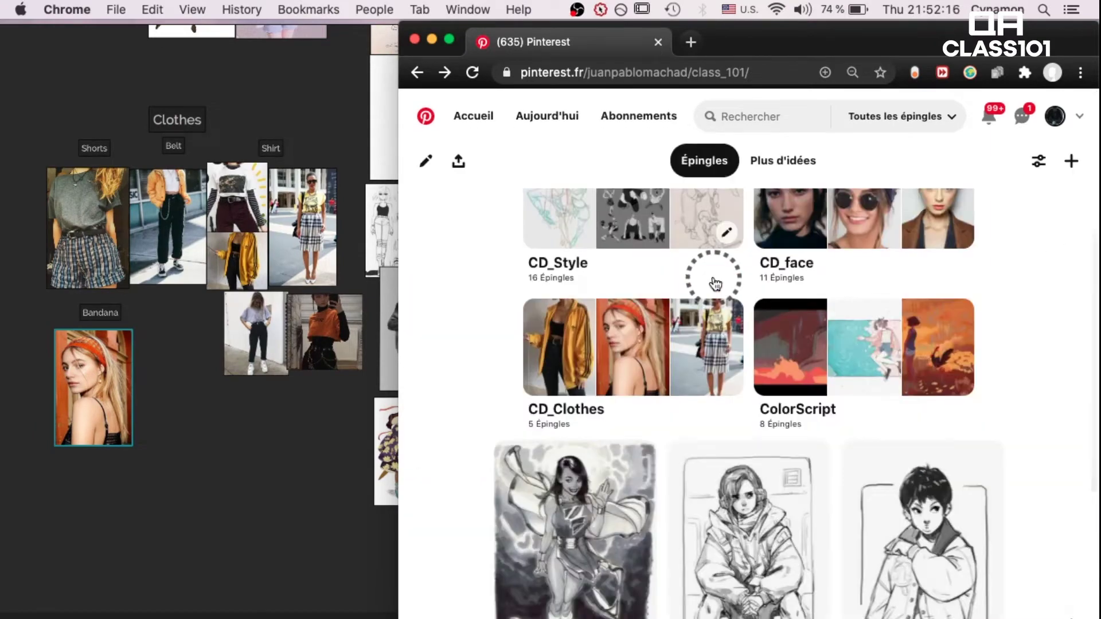
{"action": "left_click", "coordinate": [419, 380]}
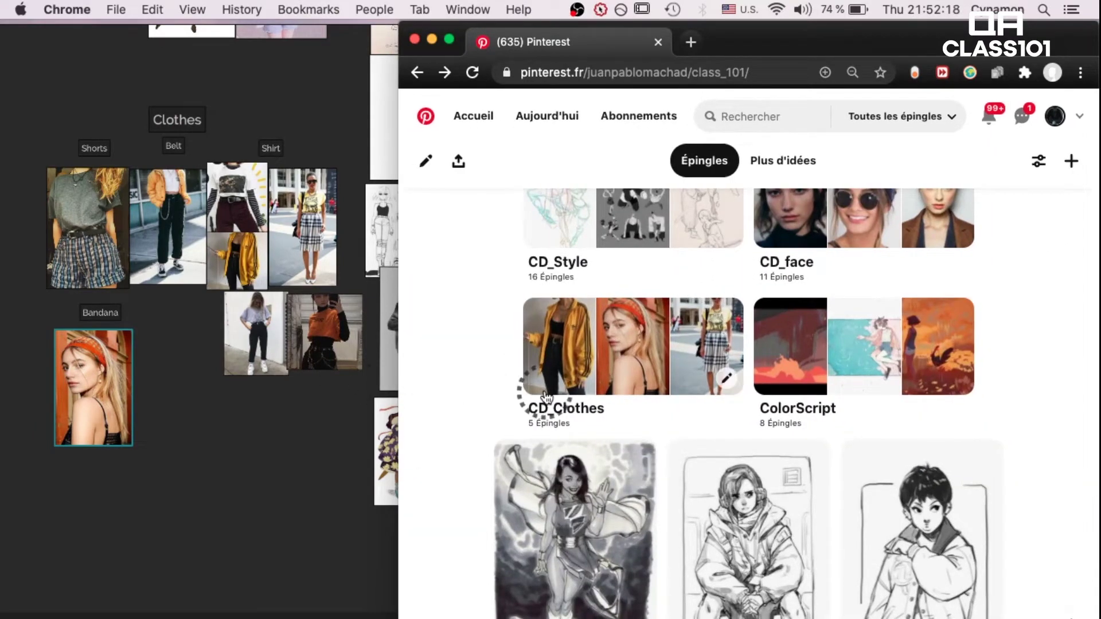
{"action": "left_click", "coordinate": [649, 361]}
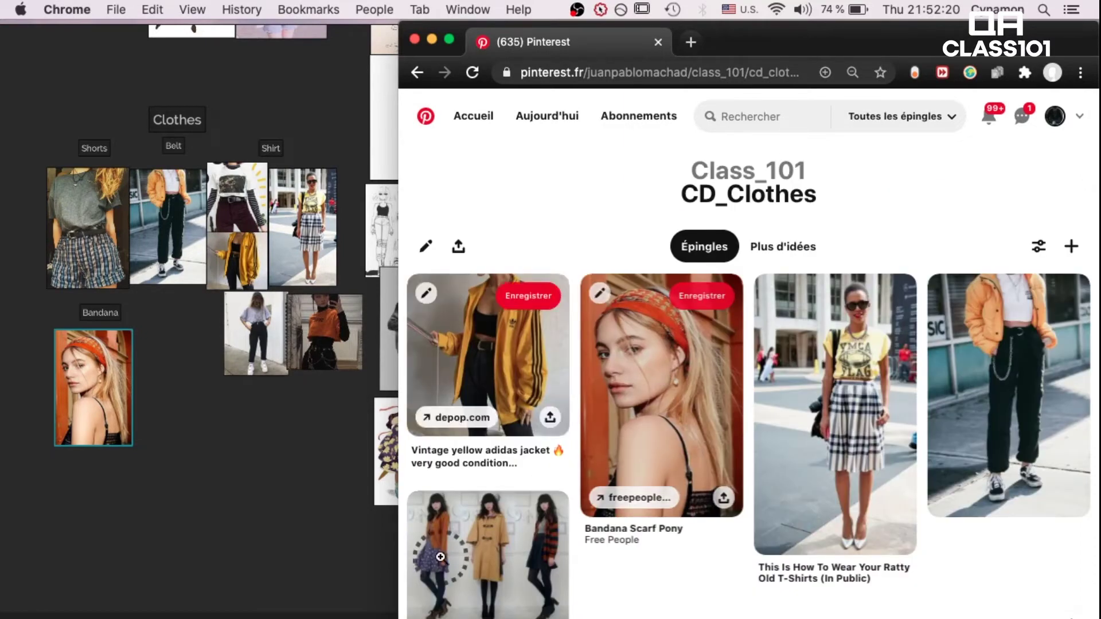
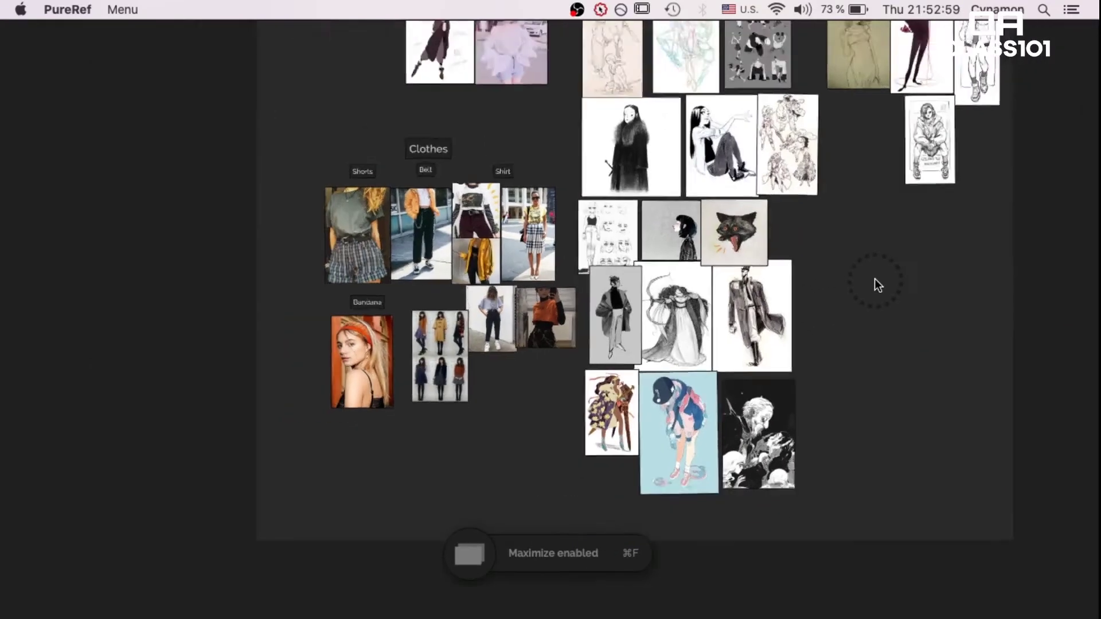
Add a "Face and Hair" heading note and place it above the Clothes group, beside the Style images.
{"action": "left_click_drag", "start_coordinate": [447, 430], "coordinate": [595, 177]}
{"action": "left_click_drag", "start_coordinate": [514, 176], "coordinate": [473, 161]}
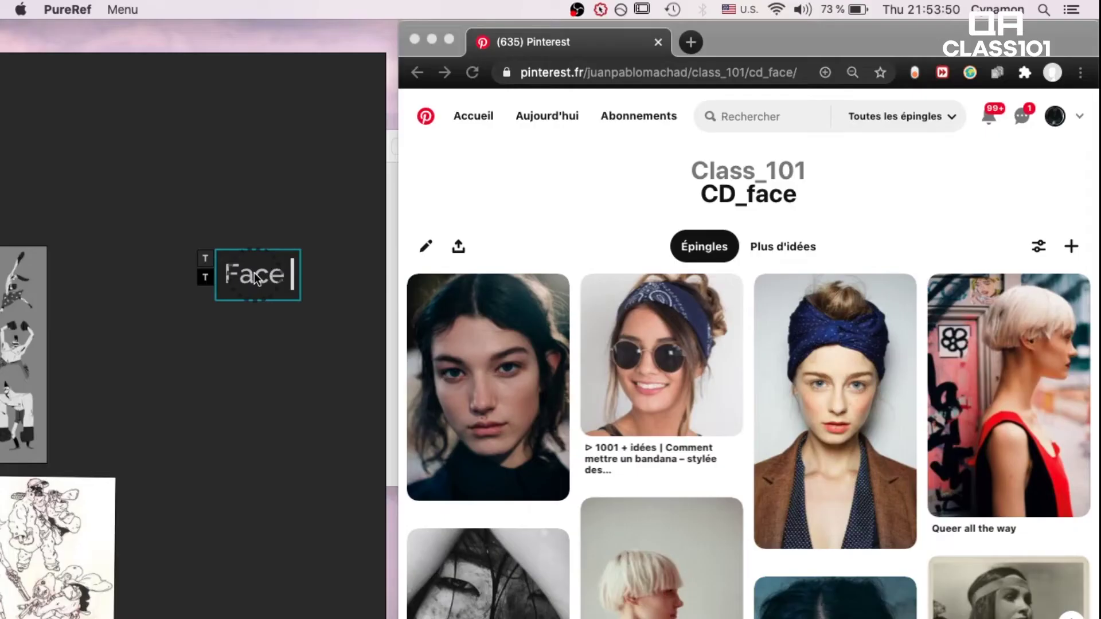
{"action": "type", "text": "and Hair"}
{"action": "left_click", "coordinate": [302, 236]}
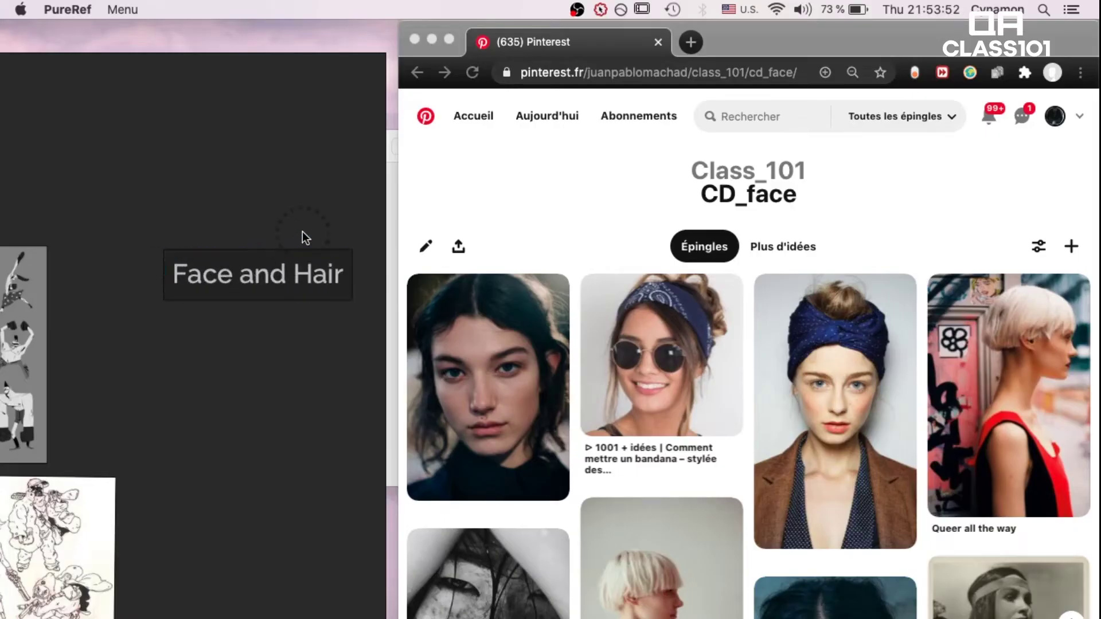
{"action": "left_click_drag", "start_coordinate": [261, 291], "coordinate": [312, 212]}
{"action": "scroll", "coordinate": [312, 212], "scroll_direction": "down", "scroll_amount": 4}
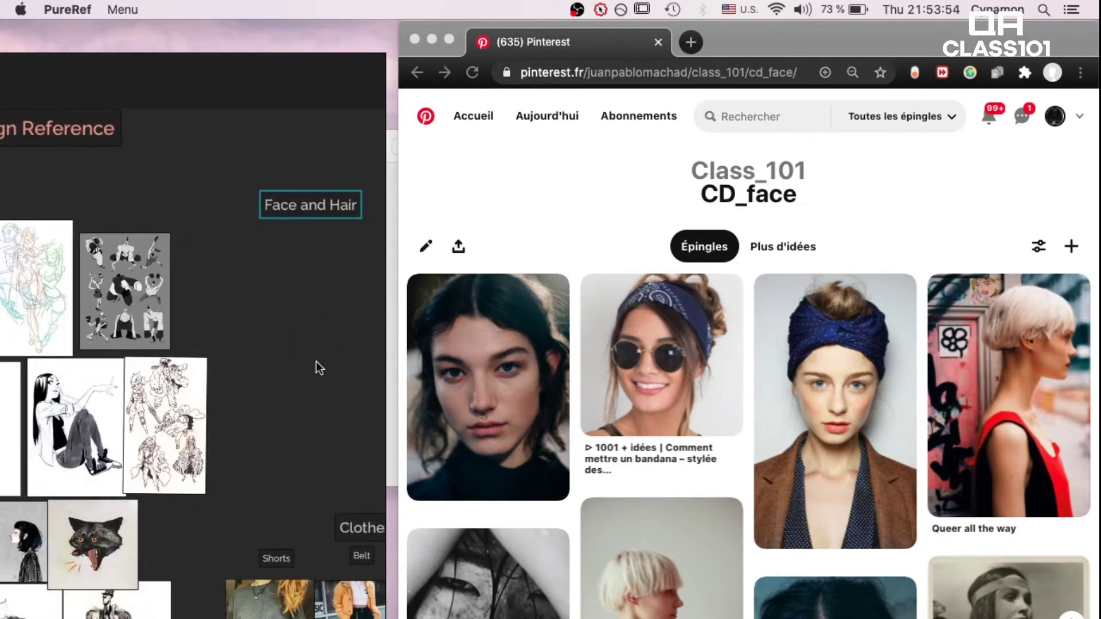
{"action": "scroll", "coordinate": [322, 376], "scroll_direction": "down", "scroll_amount": 5}
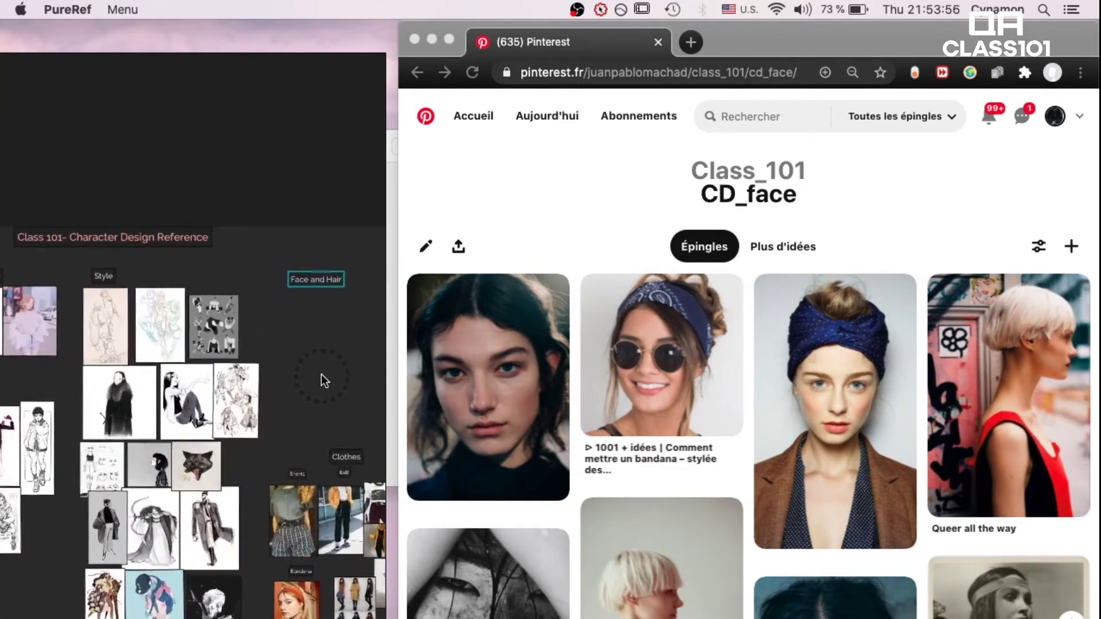
Place a small copy of the black-cloaked figure drawing under the "Face and Hair" heading.
{"action": "scroll", "coordinate": [321, 374], "scroll_direction": "down", "scroll_amount": 4}
{"action": "mouse_move", "coordinate": [335, 320]}
{"action": "left_mouse_down"}
{"action": "mouse_move", "coordinate": [307, 316]}
{"action": "mouse_move", "coordinate": [333, 318]}
{"action": "left_mouse_up"}
{"action": "scroll", "coordinate": [197, 391], "scroll_direction": "up", "scroll_amount": 4}
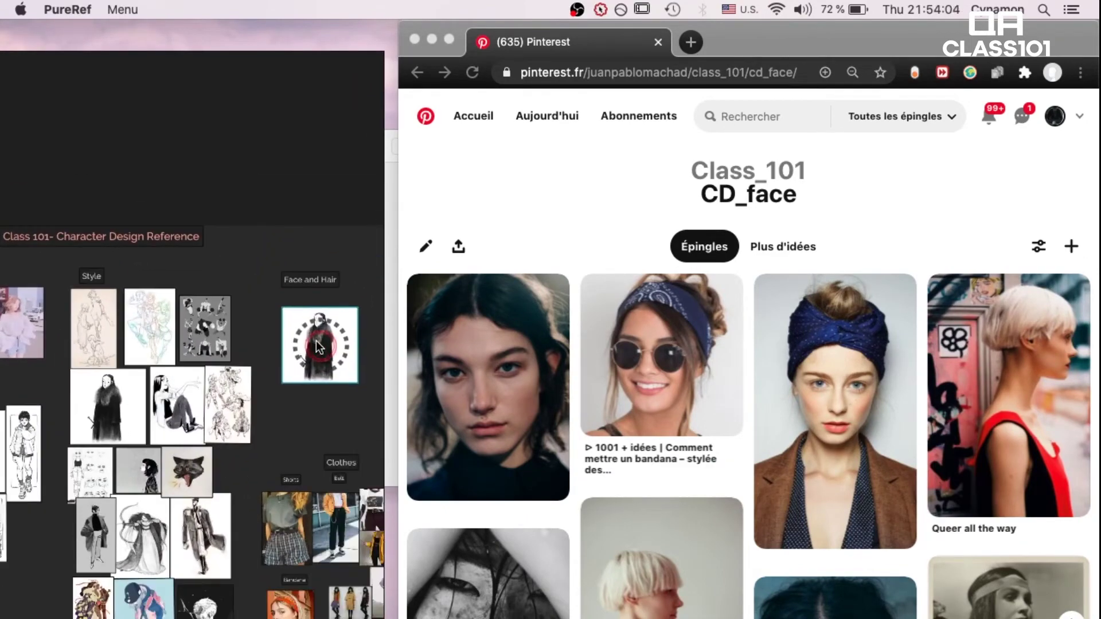
{"action": "left_click_drag", "start_coordinate": [315, 340], "coordinate": [295, 316]}
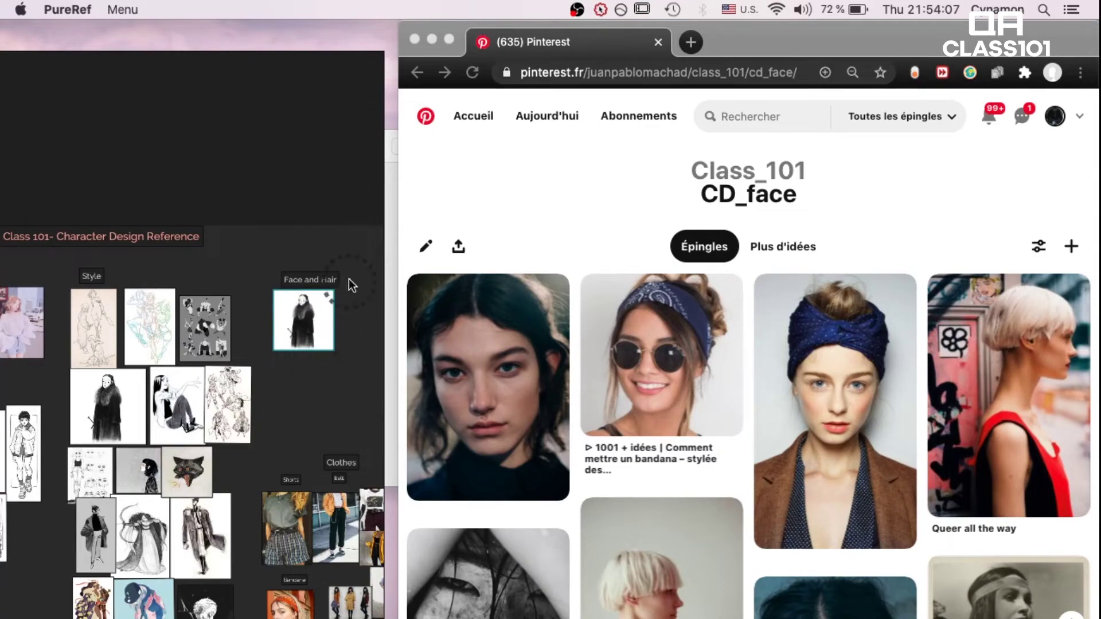
Arrange CD_face portraits under "Face and Hair": the dark-haired woman, two blonde profiles, the freckled face and the blue-toned portrait.
{"action": "scroll", "coordinate": [348, 279], "scroll_direction": "up", "scroll_amount": 4}
{"action": "left_click_drag", "start_coordinate": [339, 490], "coordinate": [370, 472]}
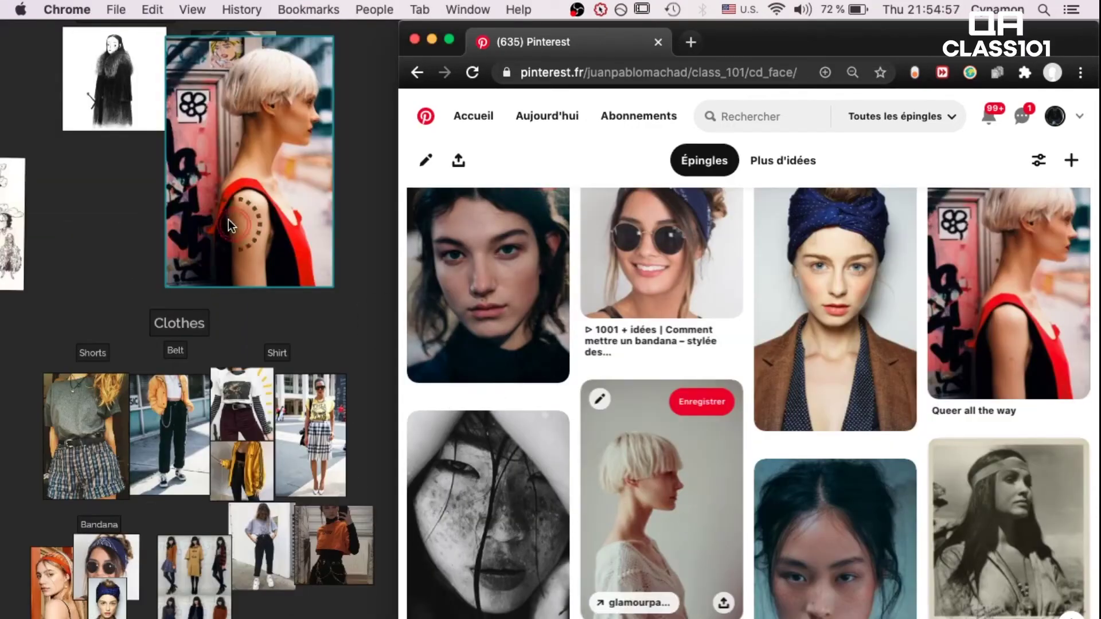
{"action": "left_click_drag", "start_coordinate": [228, 219], "coordinate": [231, 205]}
{"action": "left_click", "coordinate": [261, 229]}
{"action": "left_click_drag", "start_coordinate": [287, 203], "coordinate": [270, 149]}
{"action": "left_click_drag", "start_coordinate": [304, 265], "coordinate": [349, 232]}
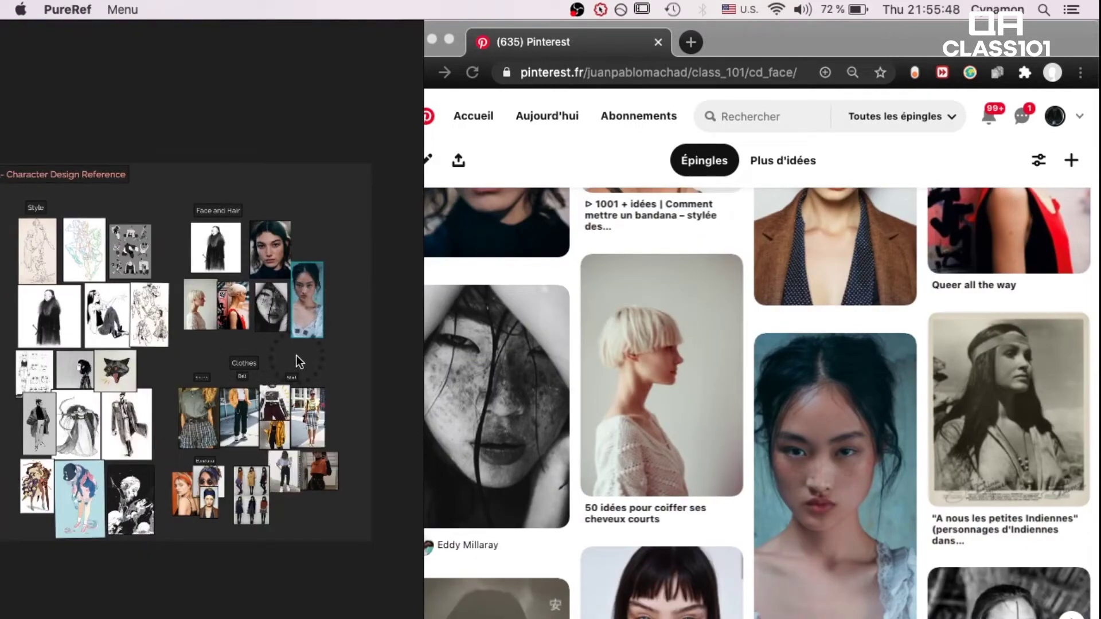
Bring the vintage headband portrait from the CD_face board into the "Face and Hair" group, beside the dark-haired woman.
{"action": "scroll", "coordinate": [296, 256], "scroll_direction": "up", "scroll_amount": 2}
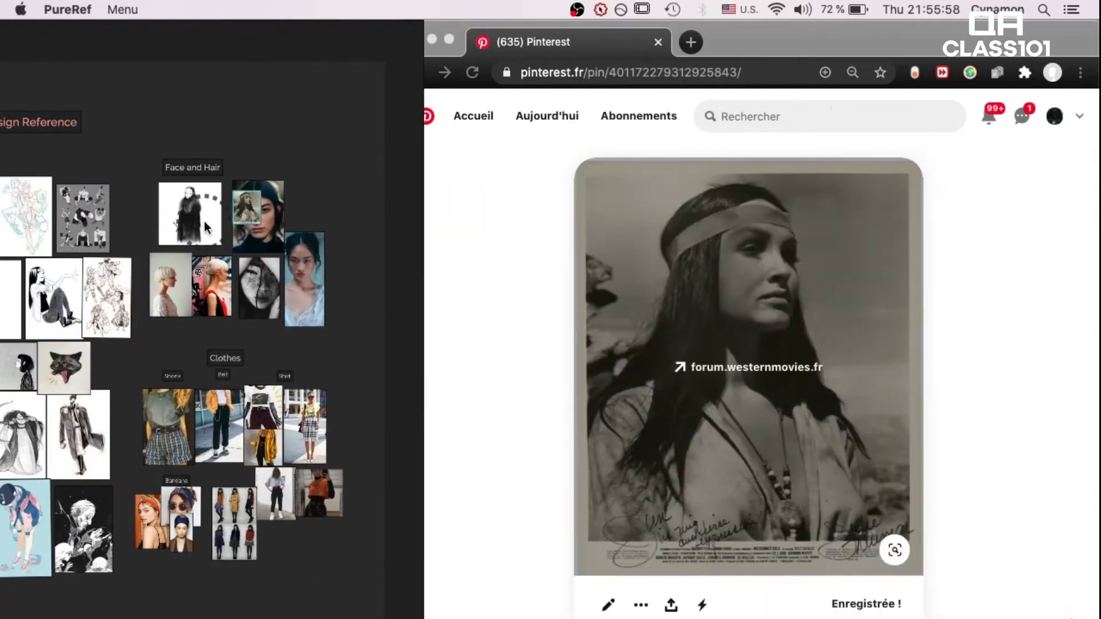
{"action": "left_click_drag", "start_coordinate": [745, 367], "coordinate": [319, 201]}
{"action": "scroll", "coordinate": [553, 278], "scroll_direction": "left", "scroll_amount": 5}
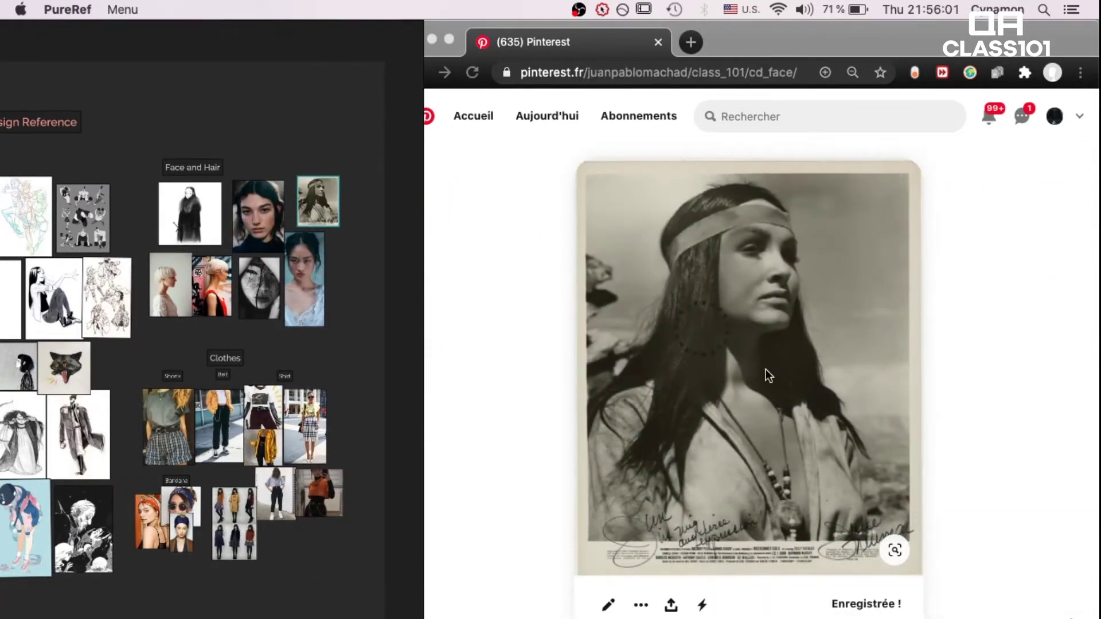
Add the sepia short-hair, face-tattoo and black-bob portraits from the CD_face board to the "Face and Hair" group.
{"action": "scroll", "coordinate": [817, 408], "scroll_direction": "down", "scroll_amount": 6}
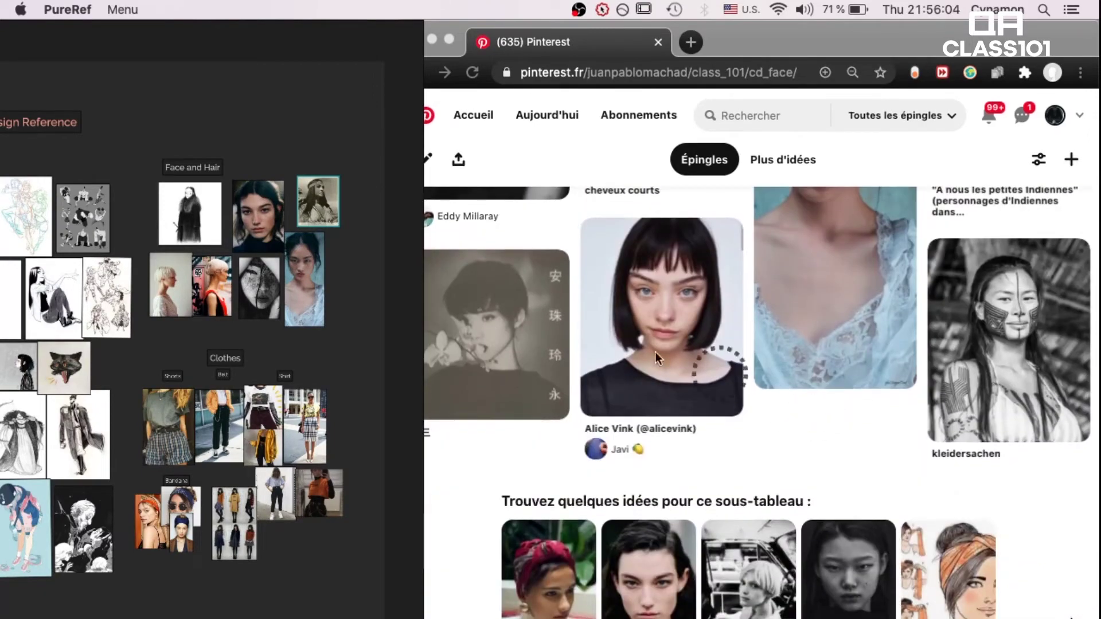
{"action": "left_click", "coordinate": [485, 330]}
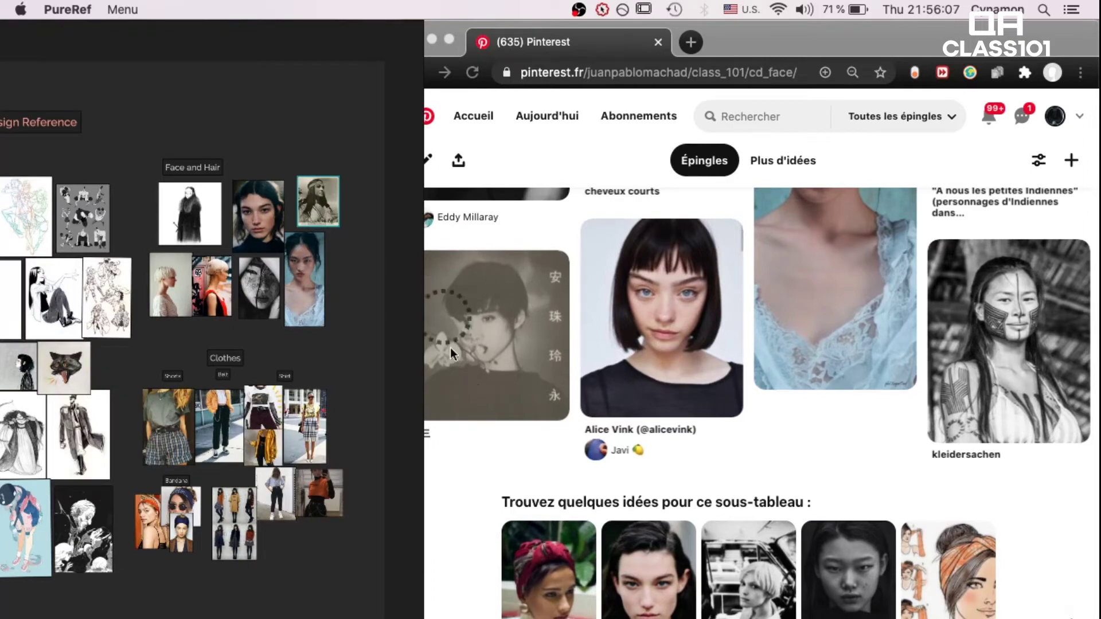
{"action": "left_click_drag", "start_coordinate": [493, 339], "coordinate": [265, 234]}
{"action": "left_click", "coordinate": [314, 257]}
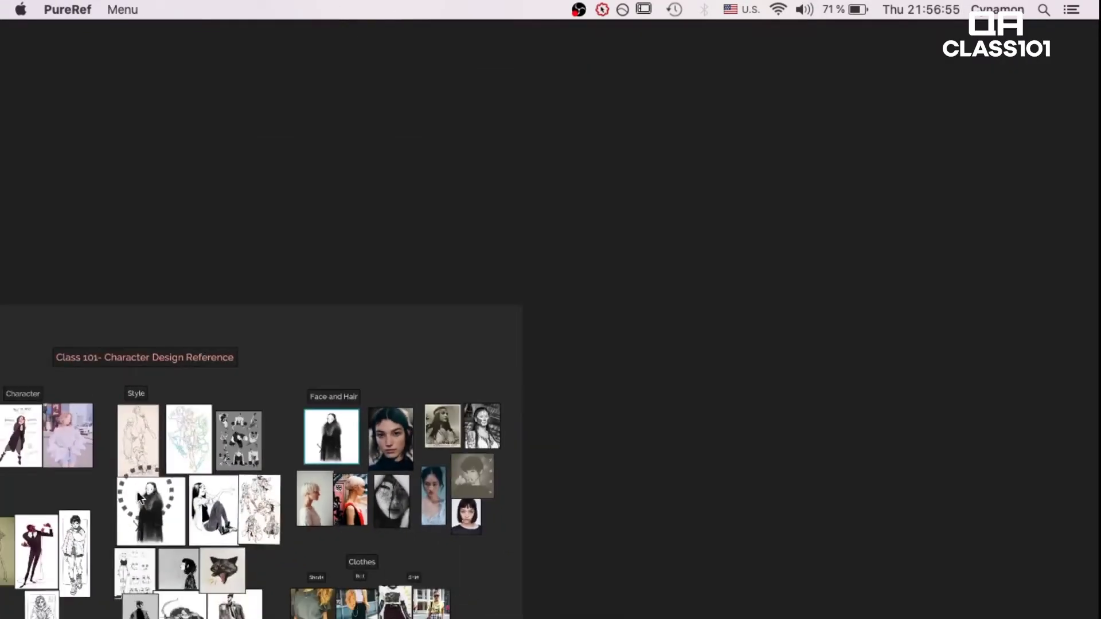
Paste a copy of the black-cloaked figure and place it beneath the Character images.
{"action": "key", "text": "super+v"}
{"action": "left_click_drag", "start_coordinate": [98, 493], "coordinate": [14, 486]}
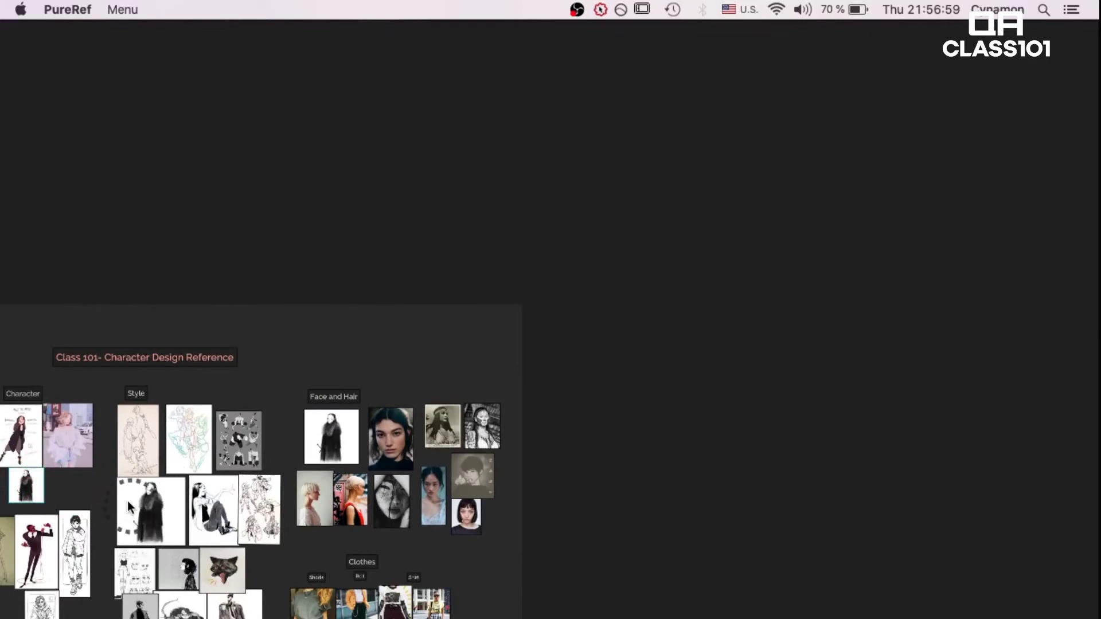
{"action": "scroll", "coordinate": [398, 551], "scroll_direction": "down", "scroll_amount": 2}
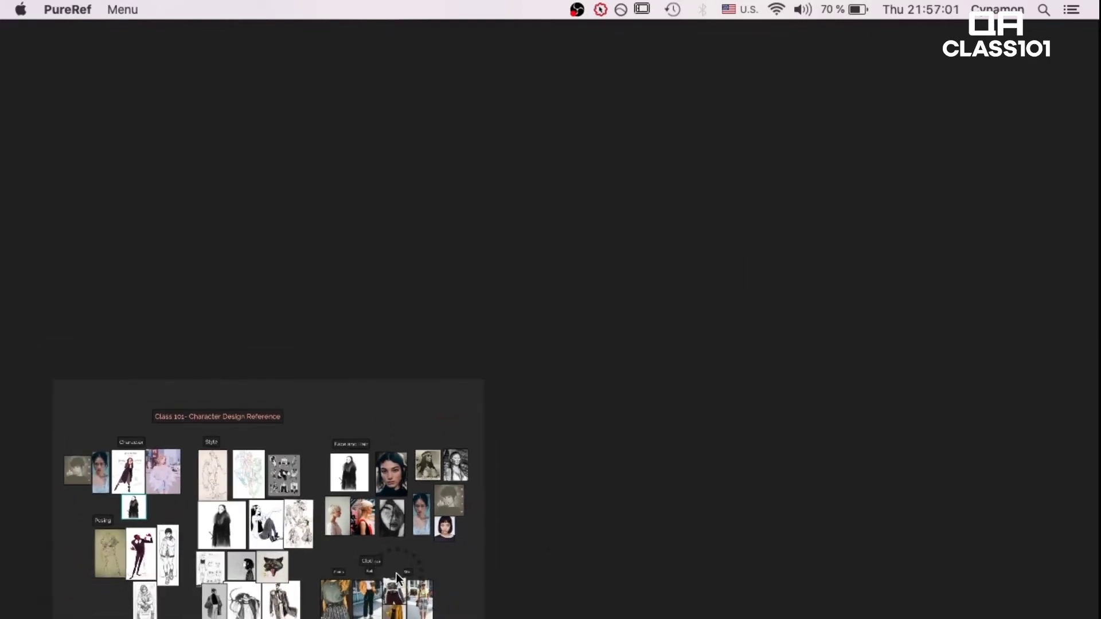
{"action": "scroll", "coordinate": [247, 552], "scroll_direction": "up", "scroll_amount": 3}
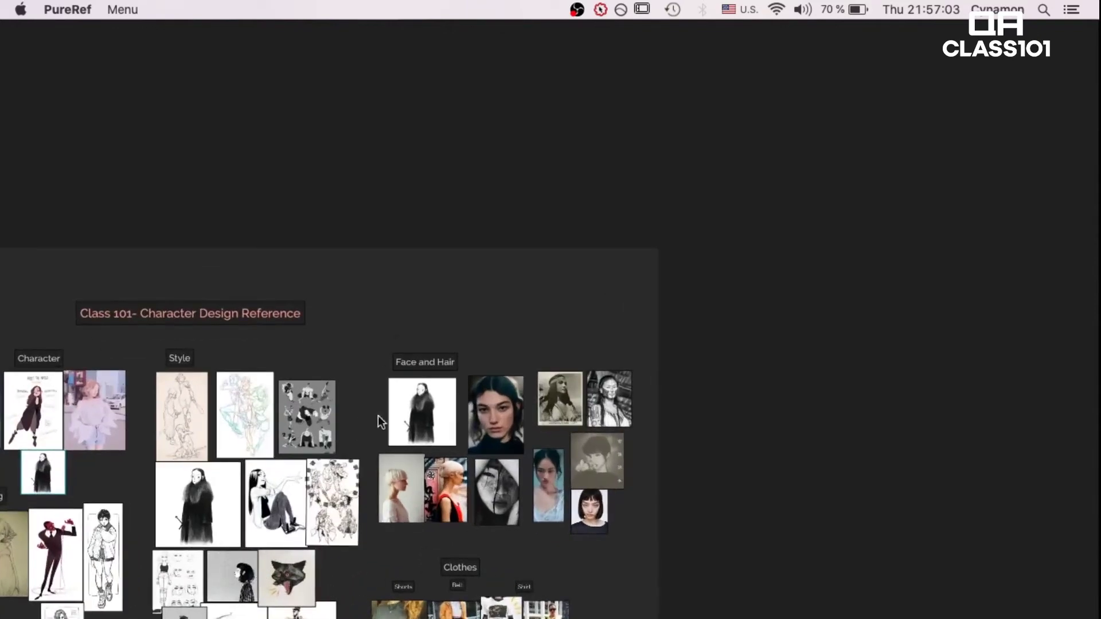
Open the ColorScript board in Chrome and shorten the PureRef board's title note to "Character Design Reference".
{"action": "double_click", "coordinate": [342, 265]}
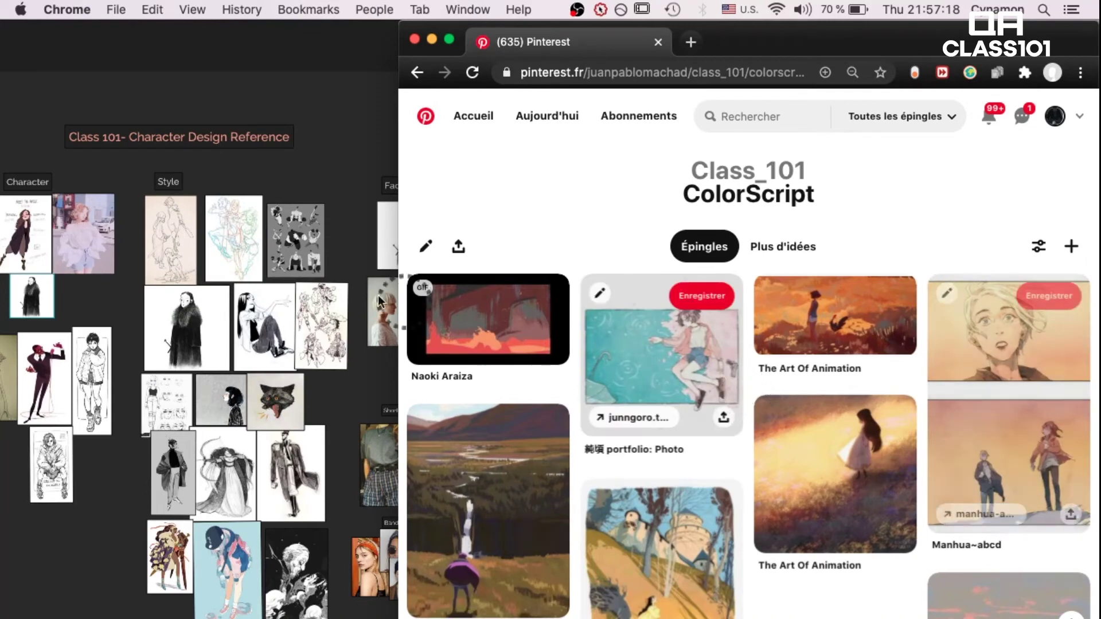
{"action": "left_click", "coordinate": [322, 152]}
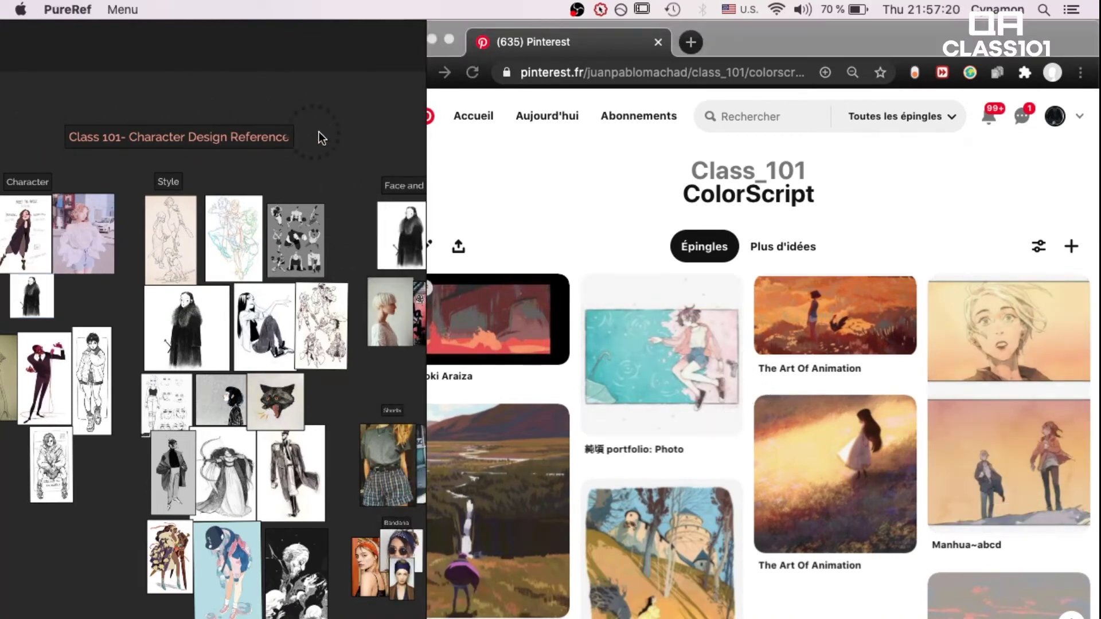
{"action": "left_click", "coordinate": [253, 142]}
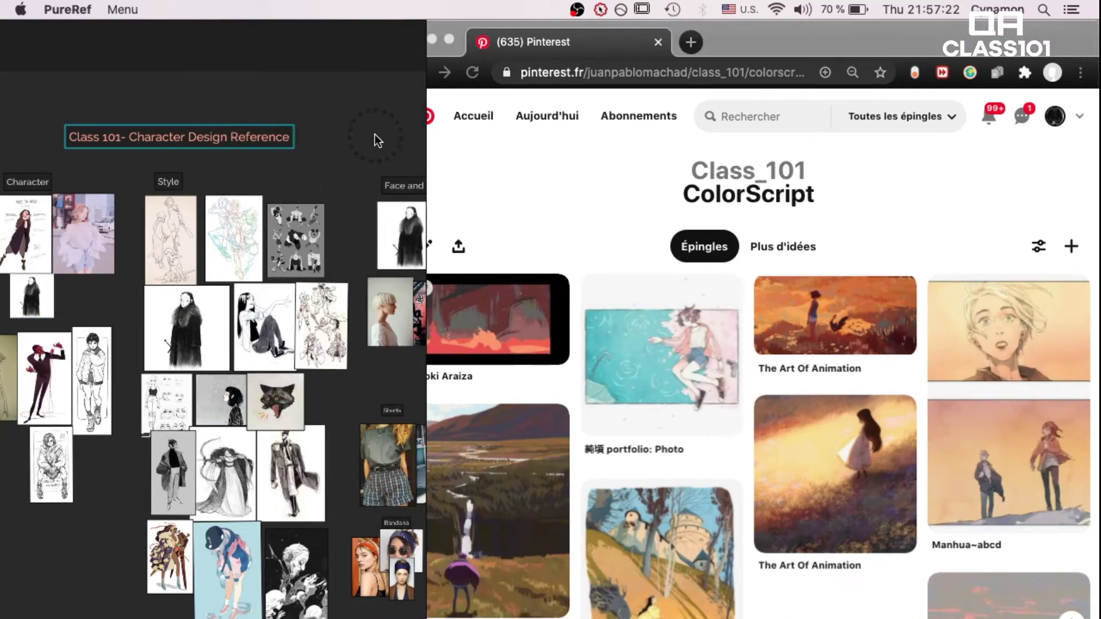
{"action": "double_click", "coordinate": [123, 137]}
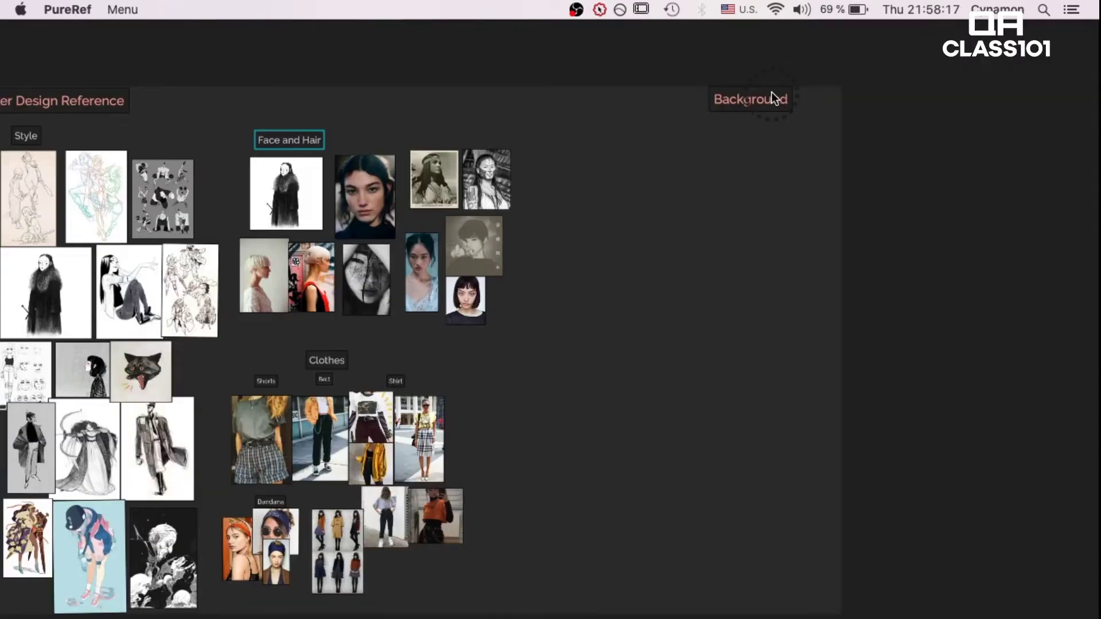
Place a matching "Background" heading note below all the character reference groups.
{"action": "left_click_drag", "start_coordinate": [777, 98], "coordinate": [274, 554]}
{"action": "scroll", "coordinate": [604, 308], "scroll_direction": "down", "scroll_amount": 4}
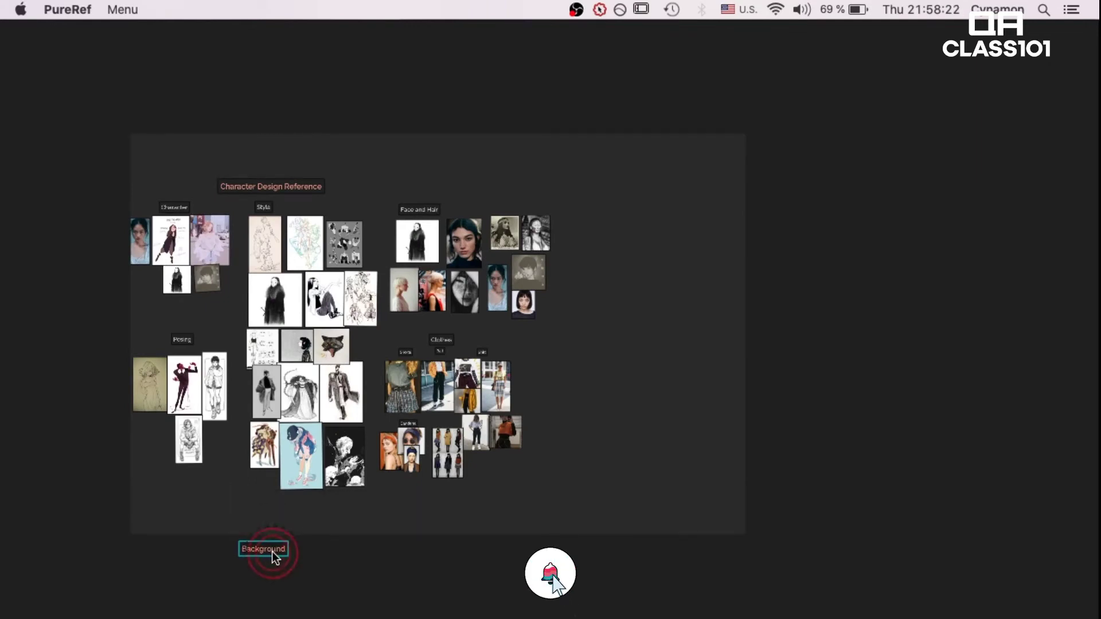
{"action": "left_click", "coordinate": [522, 202]}
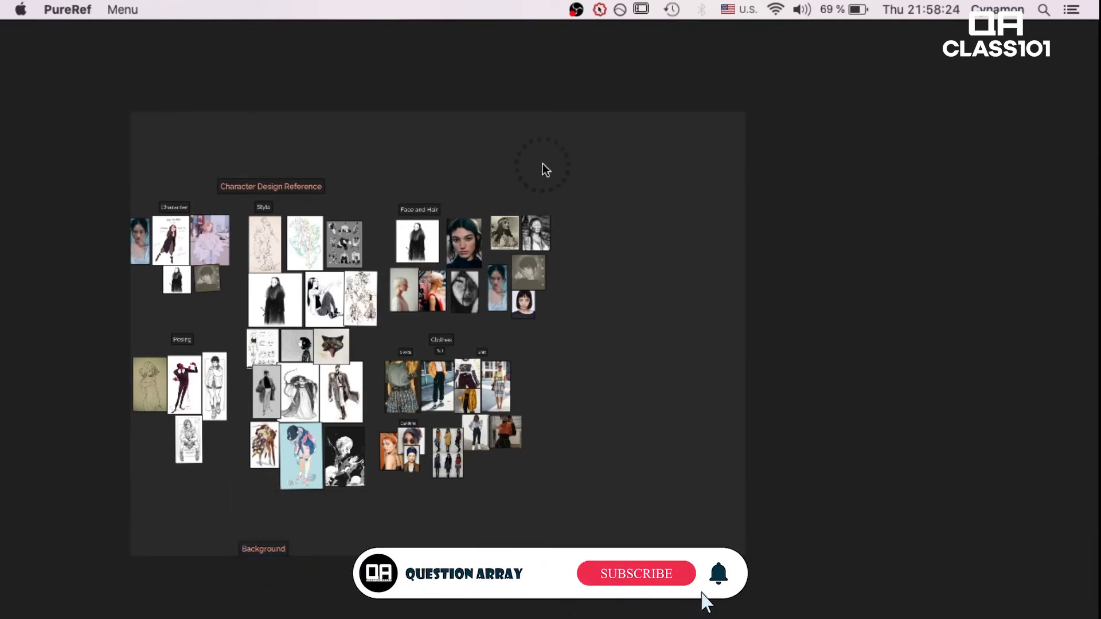
Add a large "Class 101 REF" note centred above the "Character Design Reference" title.
{"action": "left_click", "coordinate": [262, 189]}
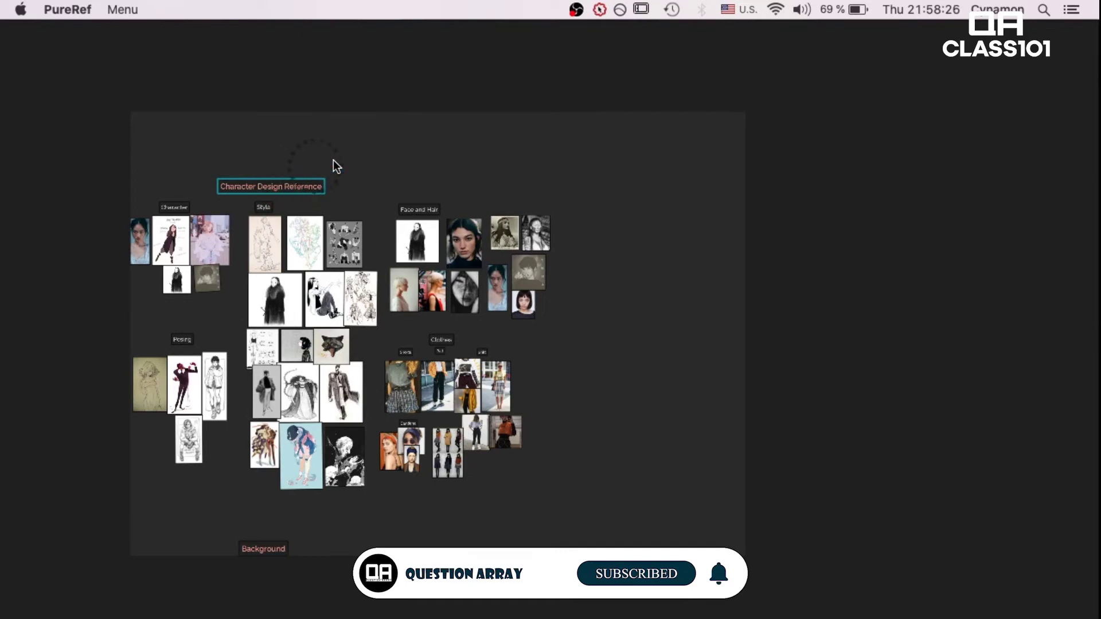
{"action": "key", "text": "super+n"}
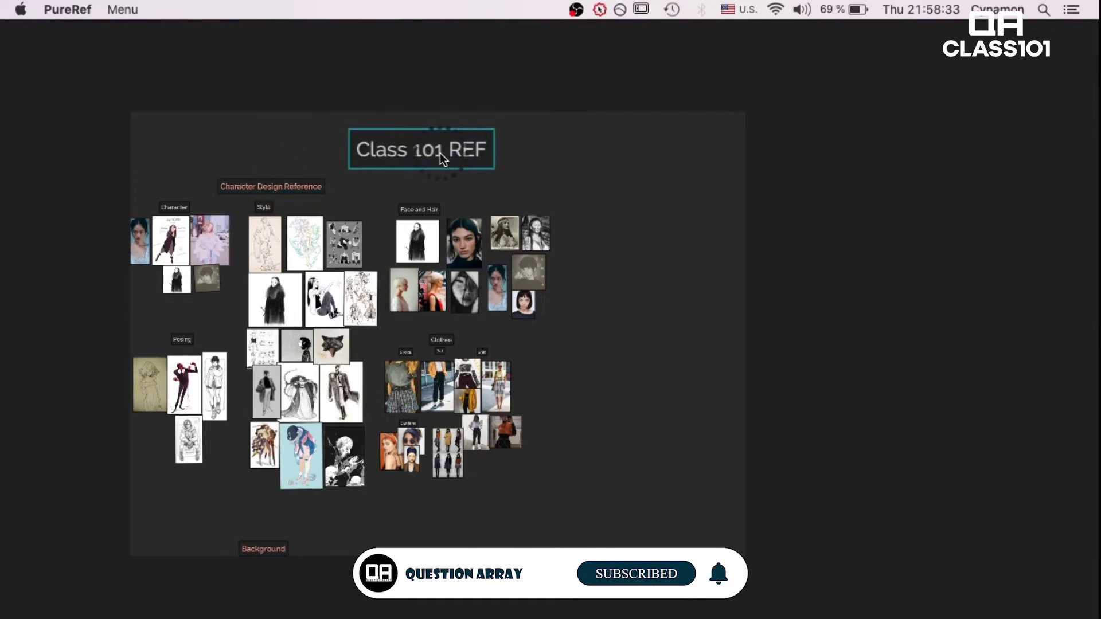
{"action": "left_click_drag", "start_coordinate": [440, 154], "coordinate": [304, 147]}
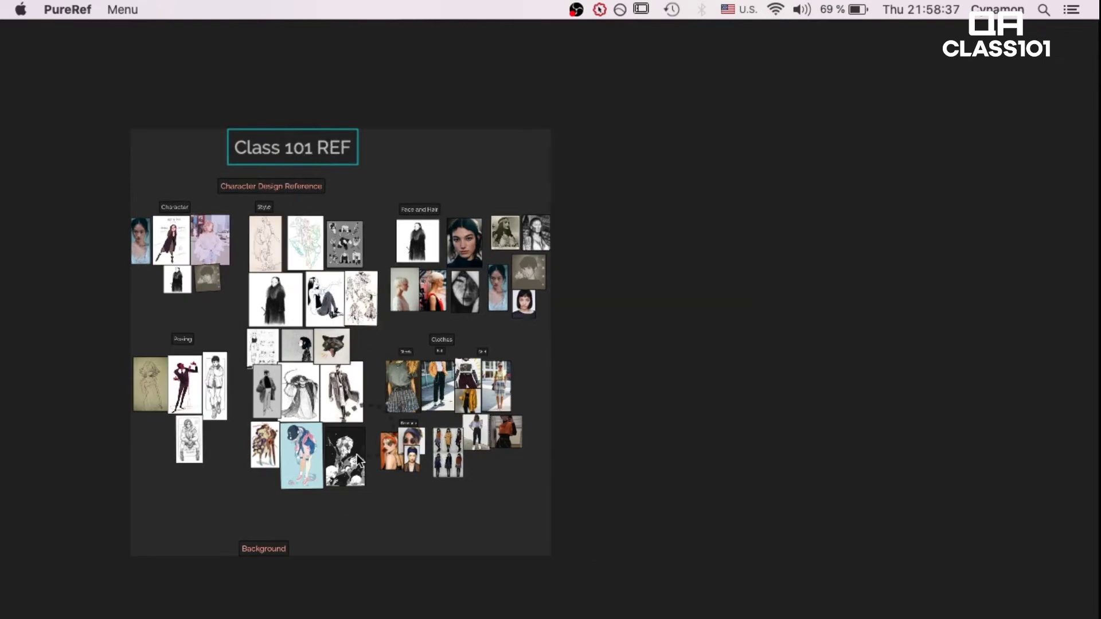
Disable the maximized PureRef view and open the red flame GIF pin on the ColorScript board in Chrome.
{"action": "scroll", "coordinate": [210, 535], "scroll_direction": "up", "scroll_amount": 5}
{"action": "scroll", "coordinate": [481, 481], "scroll_direction": "down", "scroll_amount": 2}
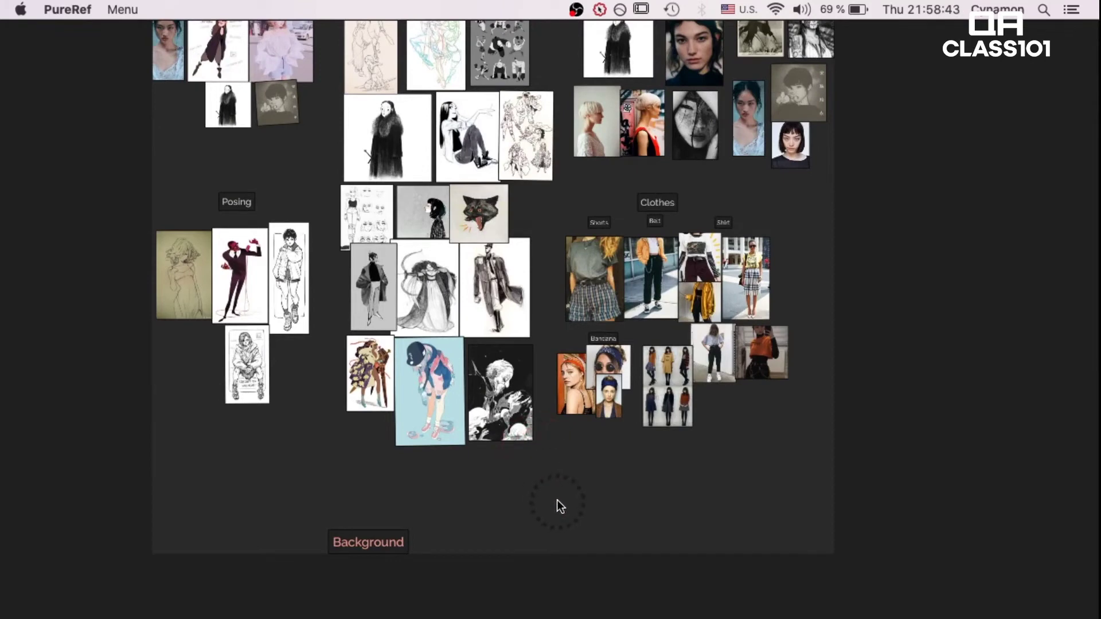
{"action": "key", "text": "super+f"}
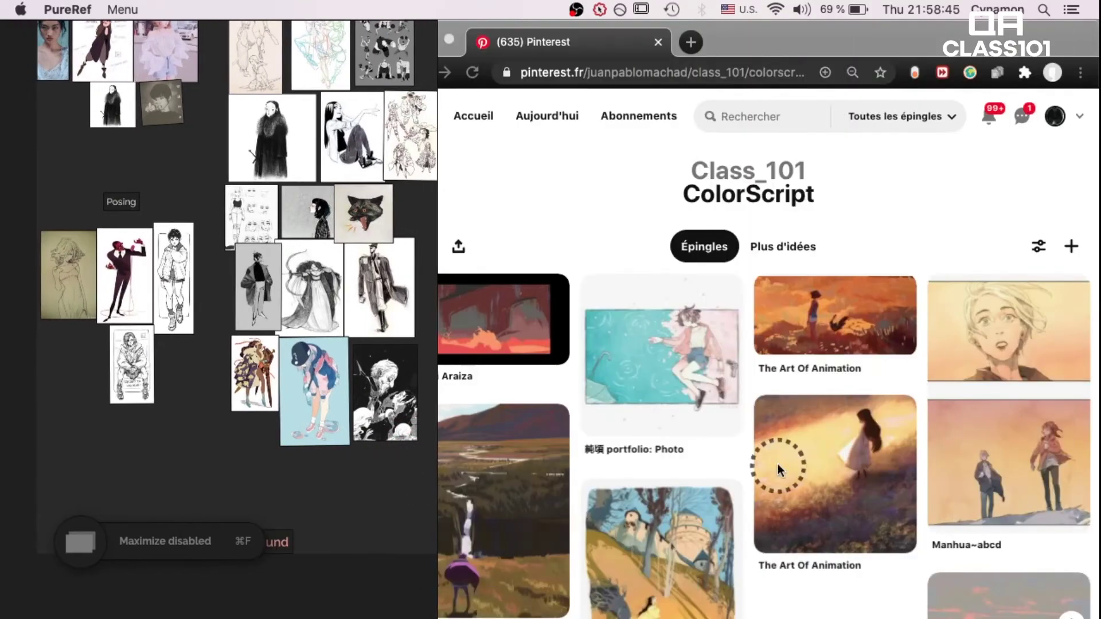
{"action": "left_click", "coordinate": [498, 315]}
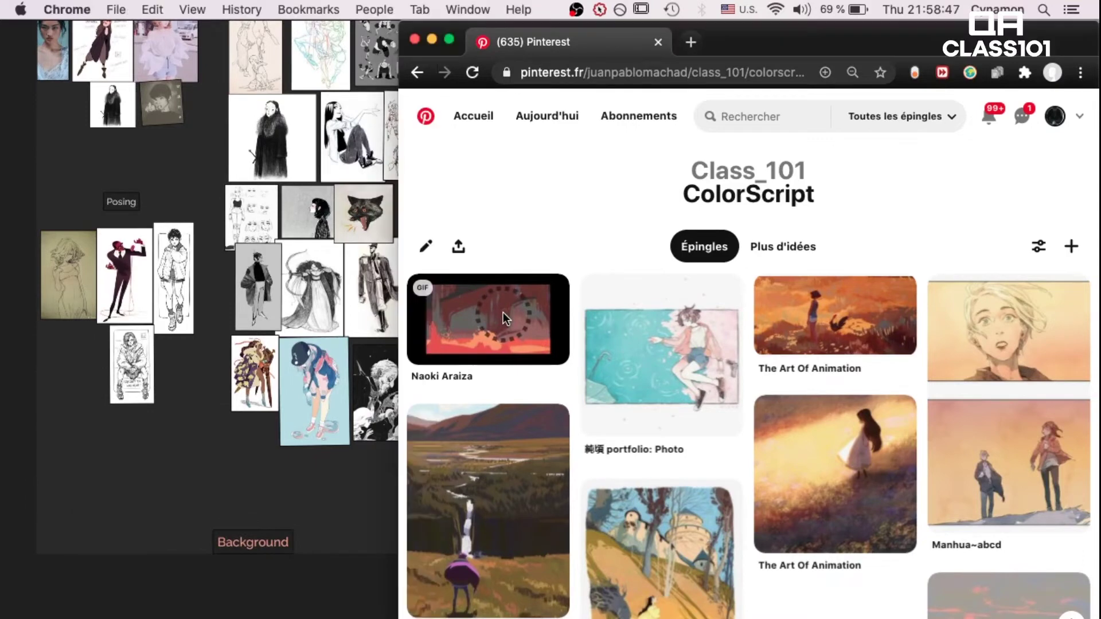
{"action": "left_click", "coordinate": [528, 320]}
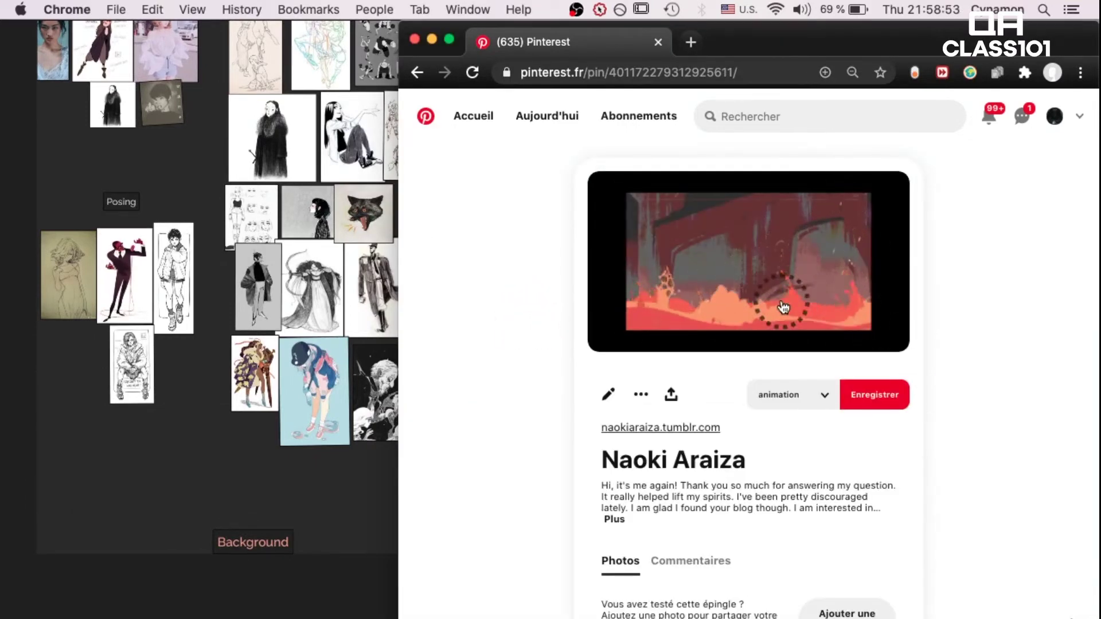
Duplicate the Posing heading, change the copy's text to "Color" and place it below the Background heading.
{"action": "left_click", "coordinate": [103, 212]}
{"action": "left_click", "coordinate": [113, 204]}
{"action": "key", "text": "super+c"}
{"action": "left_click", "coordinate": [106, 450]}
{"action": "key", "text": "super+v"}
{"action": "double_click", "coordinate": [106, 450]}
{"action": "type", "text": "a"}
{"action": "type", "text": "Color"}
{"action": "left_click", "coordinate": [175, 459]}
{"action": "left_click_drag", "start_coordinate": [118, 455], "coordinate": [120, 586]}
Bring the red flame image from its Pinterest pin into PureRef and place it under the "Color" heading.
{"action": "left_click", "coordinate": [761, 294]}
{"action": "left_click", "coordinate": [693, 291]}
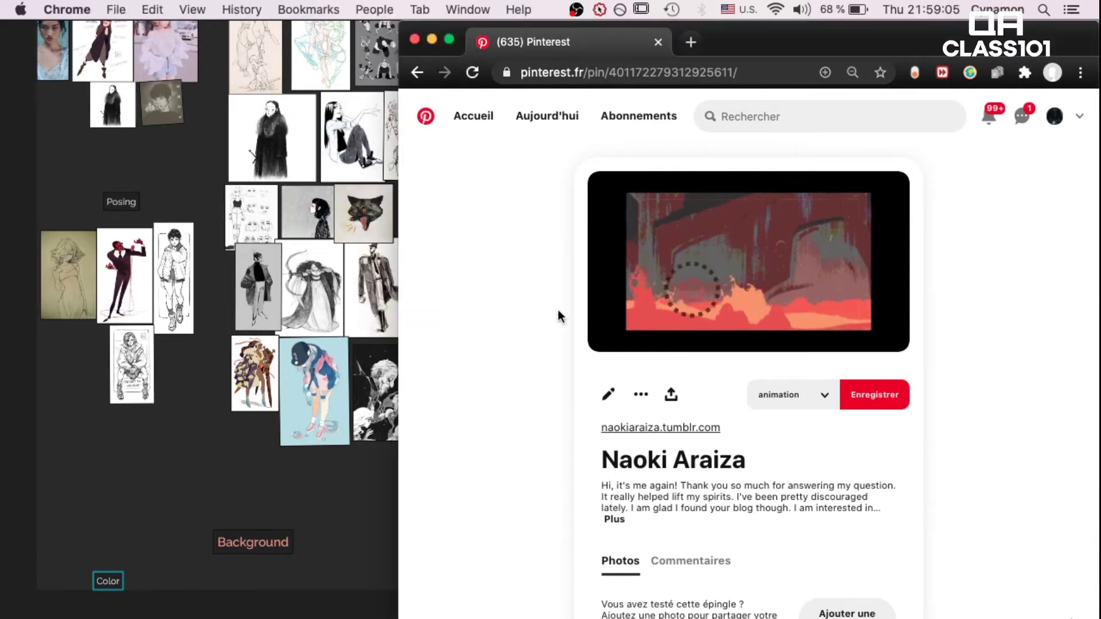
{"action": "left_click_drag", "start_coordinate": [203, 516], "coordinate": [90, 616]}
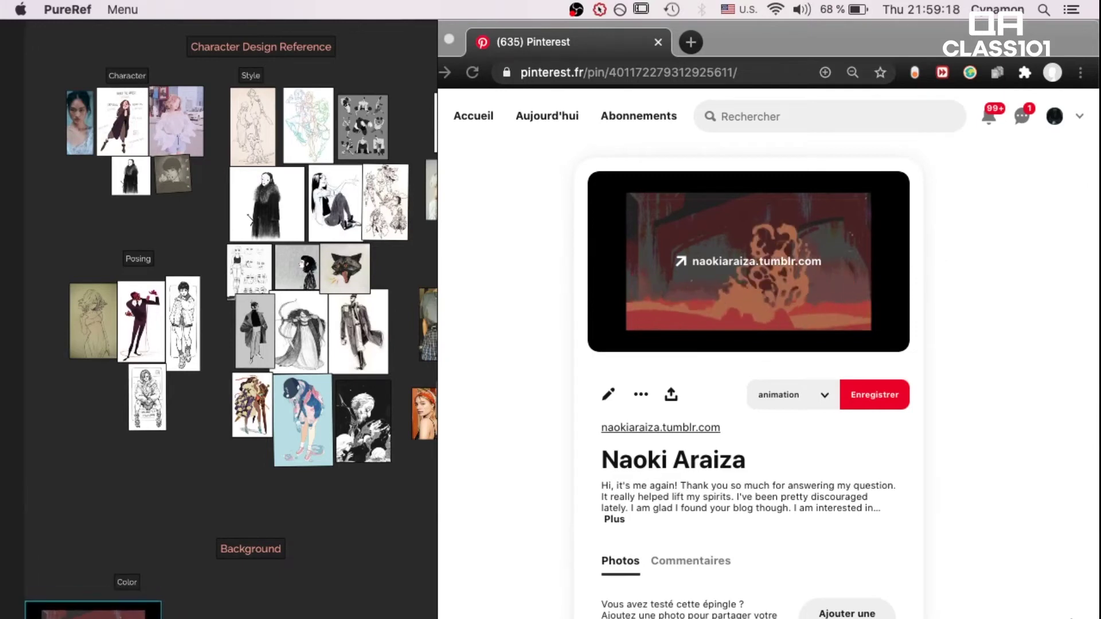
{"action": "left_click", "coordinate": [721, 358]}
{"action": "left_click", "coordinate": [611, 195]}
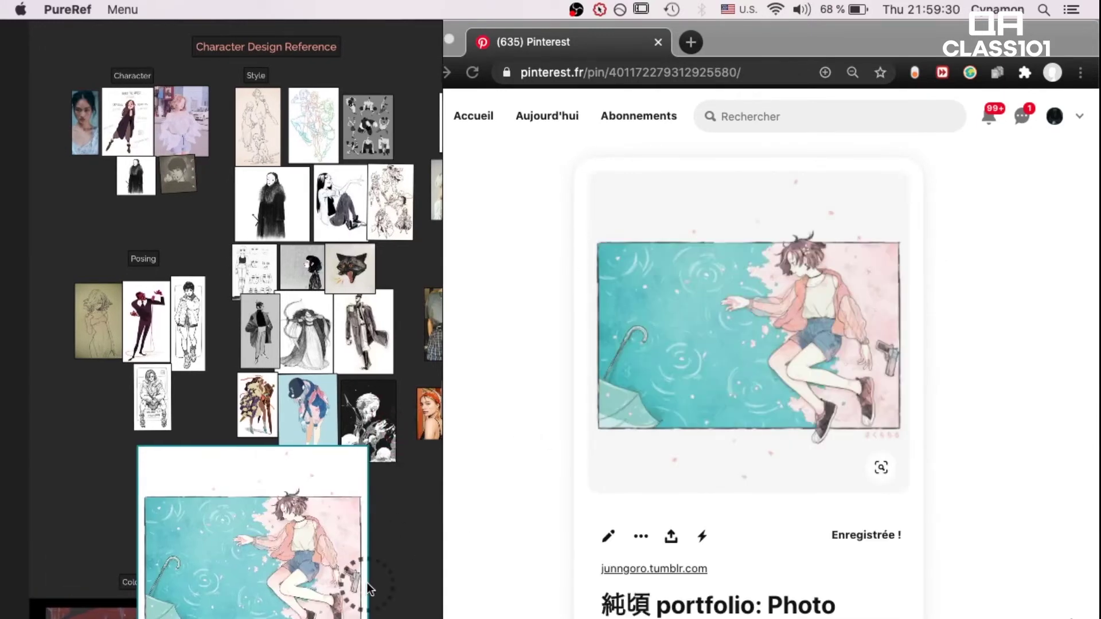
Add the turquoise and pink umbrella illustration, placing it at a reduced size beside the red flame image.
{"action": "scroll", "coordinate": [368, 596], "scroll_direction": "down", "scroll_amount": 3}
{"action": "left_click", "coordinate": [402, 546]}
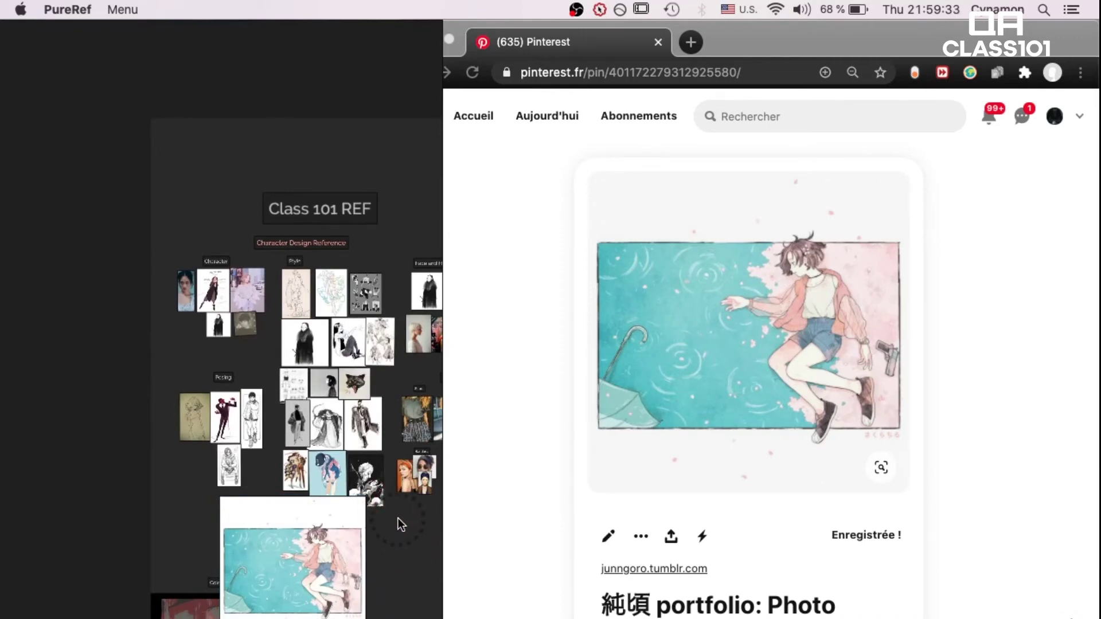
{"action": "scroll", "coordinate": [414, 572], "scroll_direction": "up", "scroll_amount": 4}
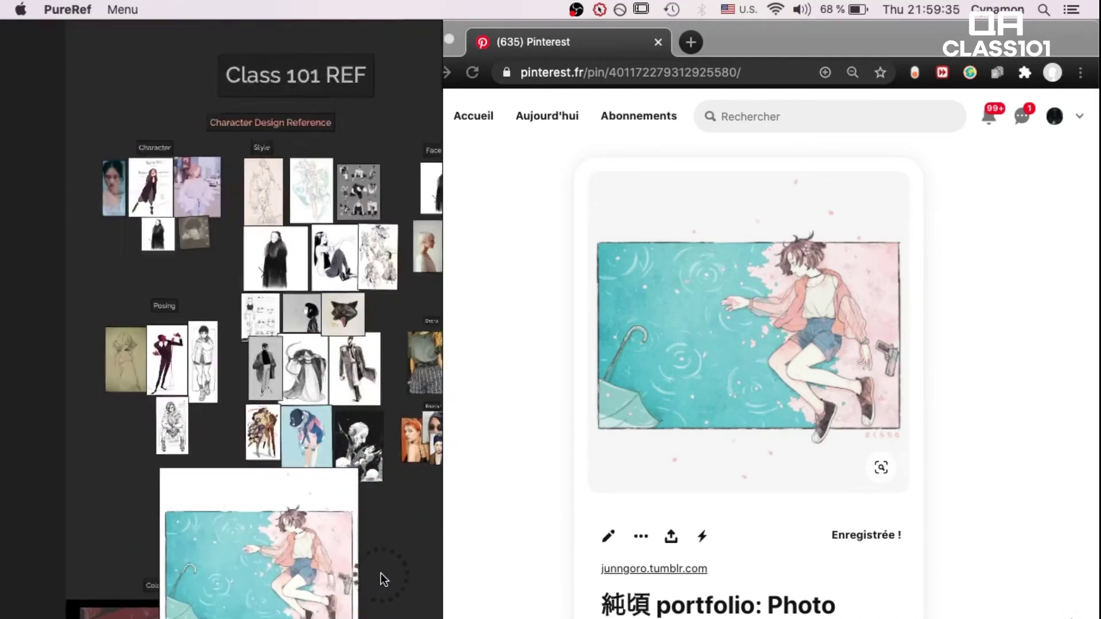
{"action": "left_click_drag", "start_coordinate": [398, 536], "coordinate": [400, 250]}
{"action": "left_click_drag", "start_coordinate": [295, 274], "coordinate": [153, 342]}
Rearrange the Color references, placing the two-panel yellow illustration beside the golden hillside image, followed by the valley painting with the sunset house above it.
{"action": "left_click", "coordinate": [33, 356]}
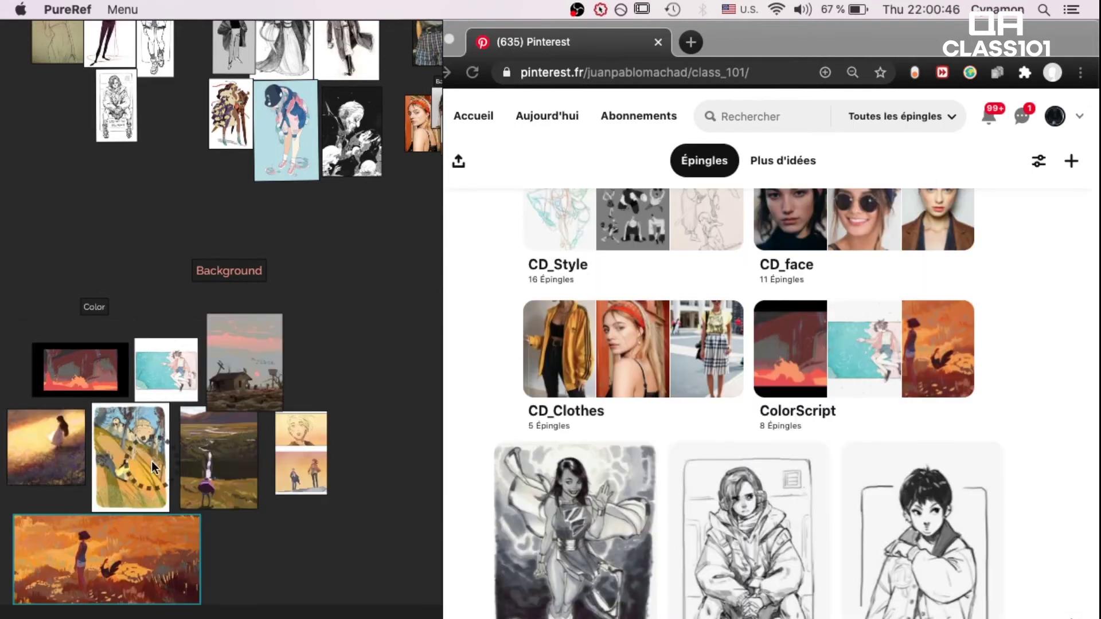
{"action": "left_click", "coordinate": [226, 455]}
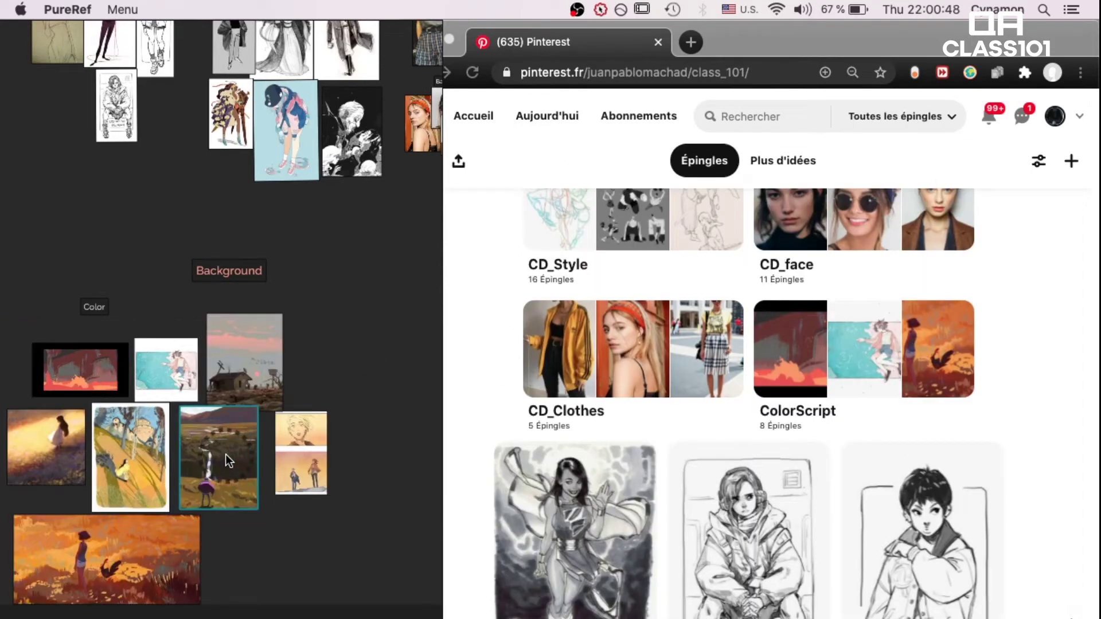
{"action": "left_click", "coordinate": [108, 444]}
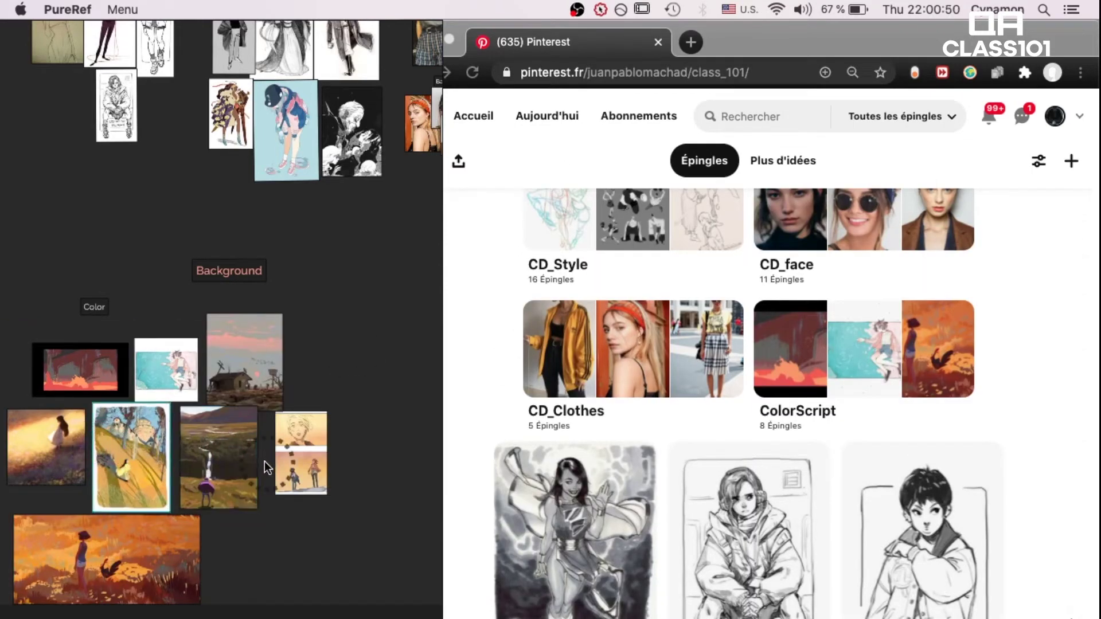
{"action": "left_click_drag", "start_coordinate": [235, 438], "coordinate": [337, 436]}
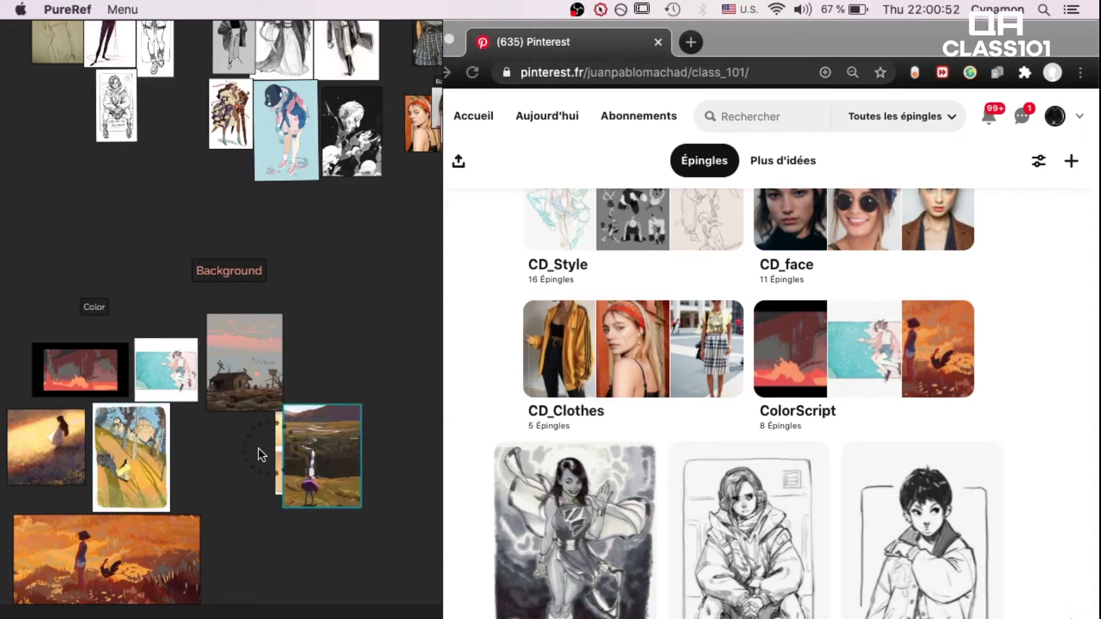
{"action": "left_click_drag", "start_coordinate": [274, 451], "coordinate": [184, 456]}
{"action": "left_click_drag", "start_coordinate": [339, 460], "coordinate": [294, 474]}
{"action": "left_click", "coordinate": [241, 355]}
{"action": "left_click_drag", "start_coordinate": [240, 356], "coordinate": [263, 359]}
Add a text note reading "Background Ideas" on the same row as the Color heading, beyond the color references.
{"action": "left_click", "coordinate": [355, 352]}
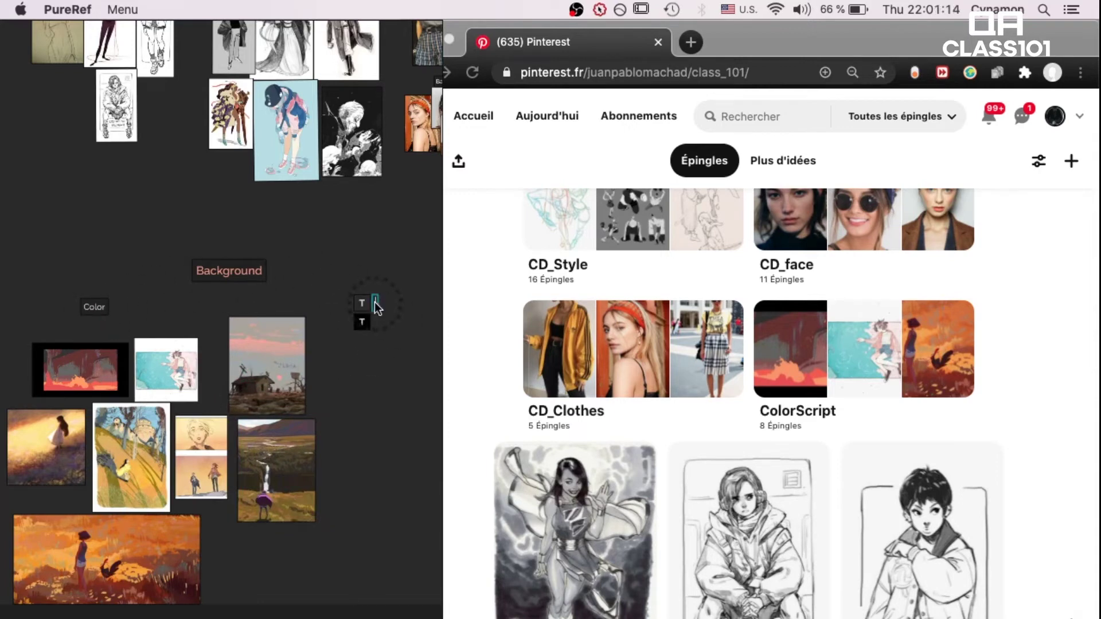
{"action": "type", "text": "Background Ideas"}
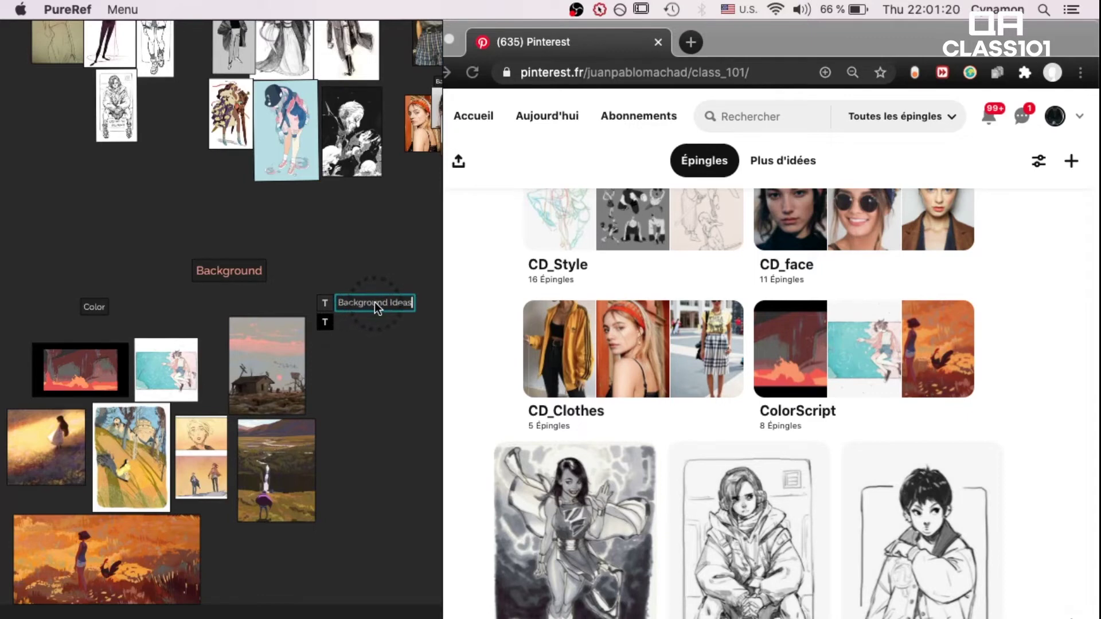
{"action": "left_click", "coordinate": [414, 266]}
{"action": "left_click_drag", "start_coordinate": [385, 304], "coordinate": [394, 304]}
Minimize the Chrome window and bring IMG_1393.jpg and IMG_2280.jpg from the "Chapter 01 Planning your imaginary universe" folder into the PureRef board.
{"action": "scroll", "coordinate": [785, 425], "scroll_direction": "down", "scroll_amount": 8}
{"action": "scroll", "coordinate": [785, 430], "scroll_direction": "up", "scroll_amount": 12}
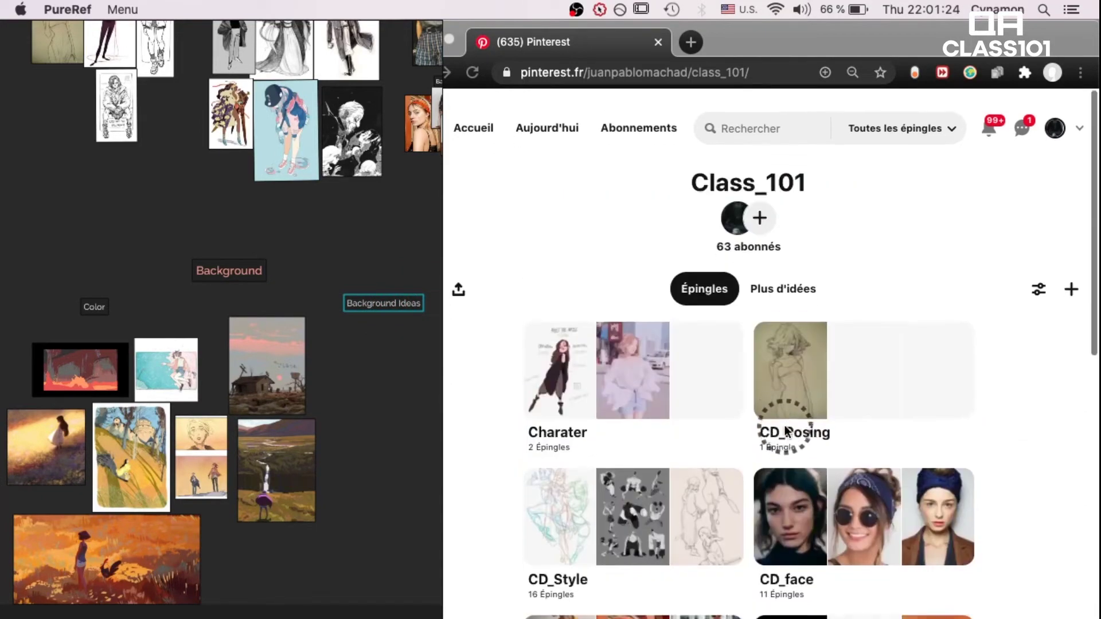
{"action": "left_click", "coordinate": [459, 37]}
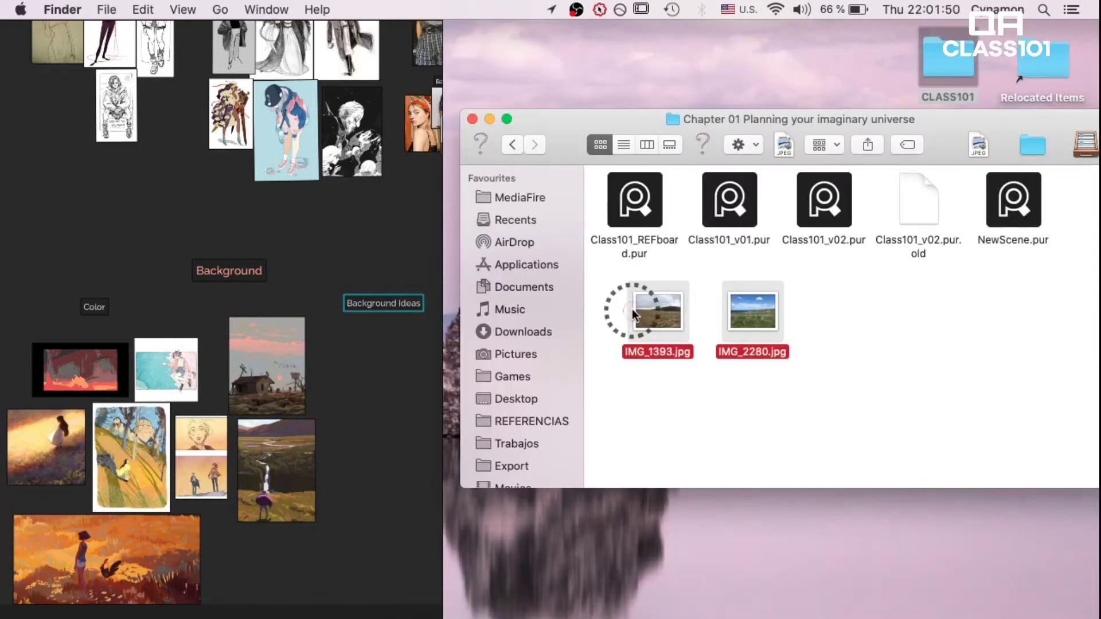
{"action": "left_click_drag", "start_coordinate": [632, 308], "coordinate": [390, 369]}
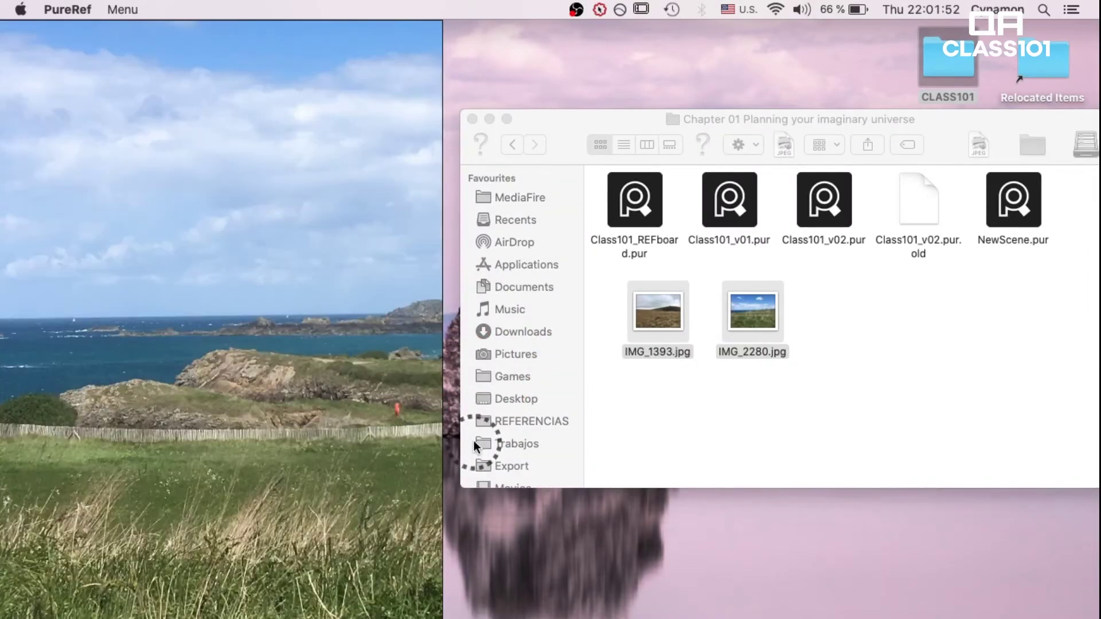
Scale down the coast and moorland photos together and move them up toward the Background Ideas heading.
{"action": "scroll", "coordinate": [315, 390], "scroll_direction": "down", "scroll_amount": 6}
{"action": "scroll", "coordinate": [315, 390], "scroll_direction": "up", "scroll_amount": 4}
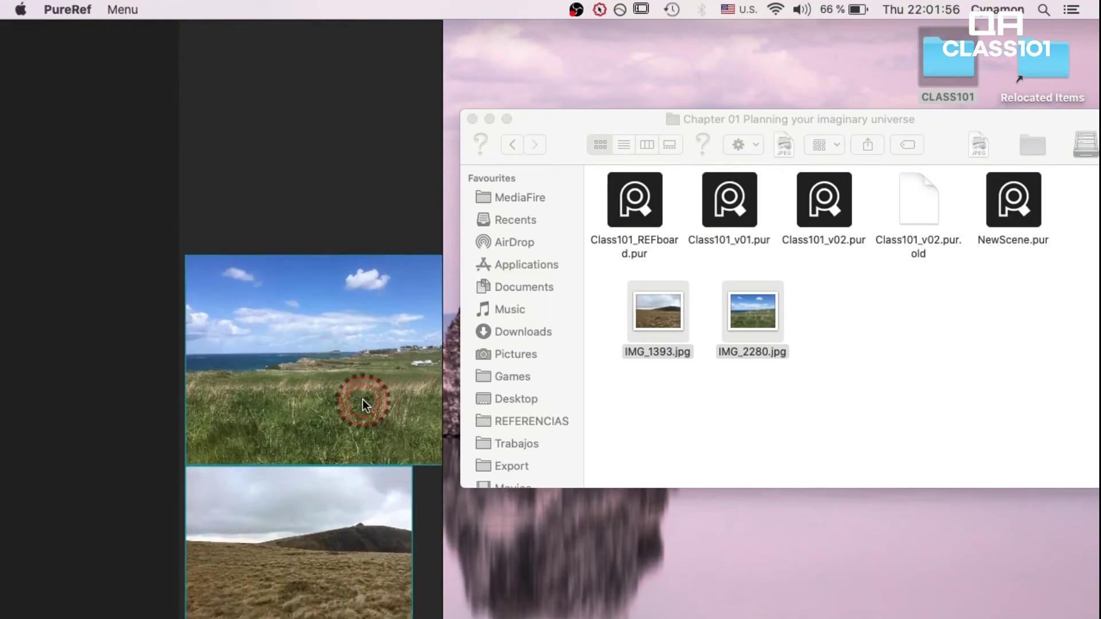
{"action": "scroll", "coordinate": [363, 399], "scroll_direction": "down", "scroll_amount": 8}
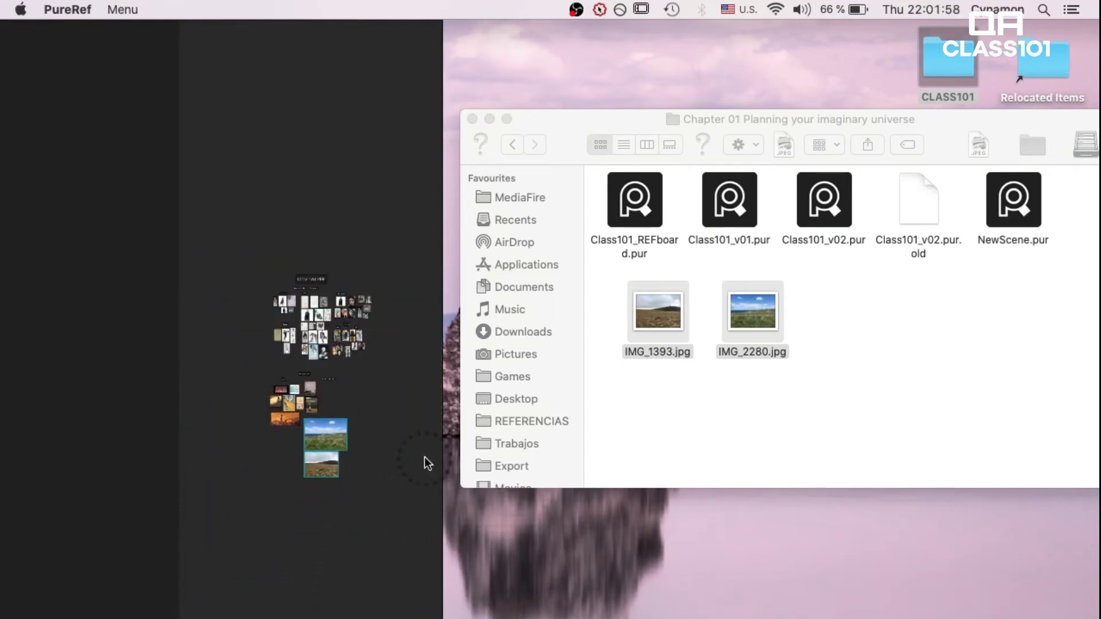
{"action": "scroll", "coordinate": [312, 459], "scroll_direction": "up", "scroll_amount": 6}
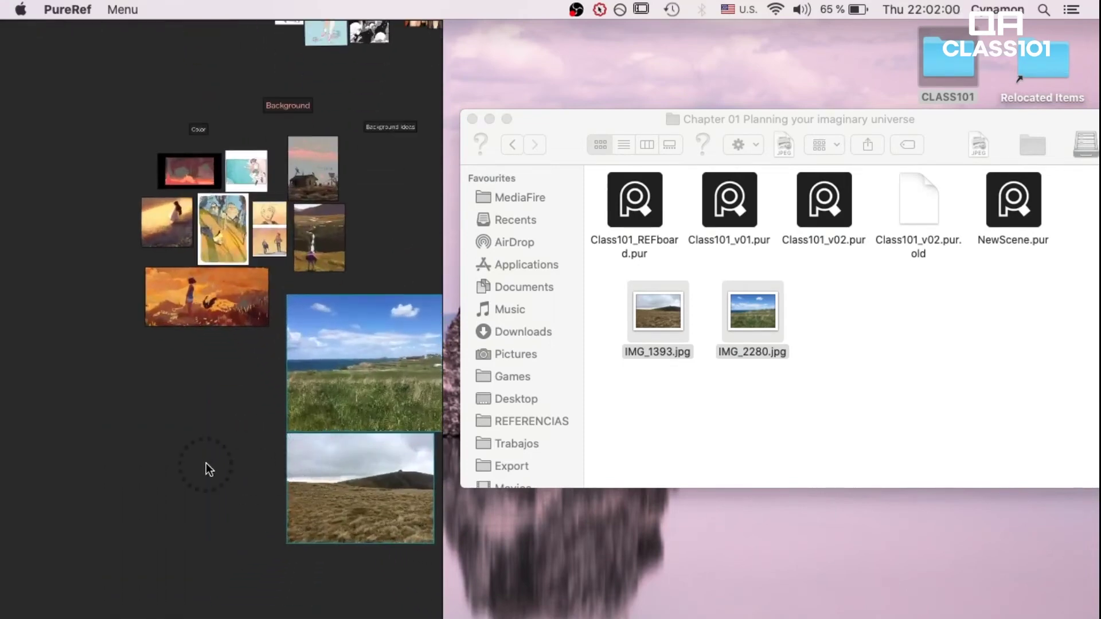
{"action": "scroll", "coordinate": [239, 413], "scroll_direction": "up", "scroll_amount": 2}
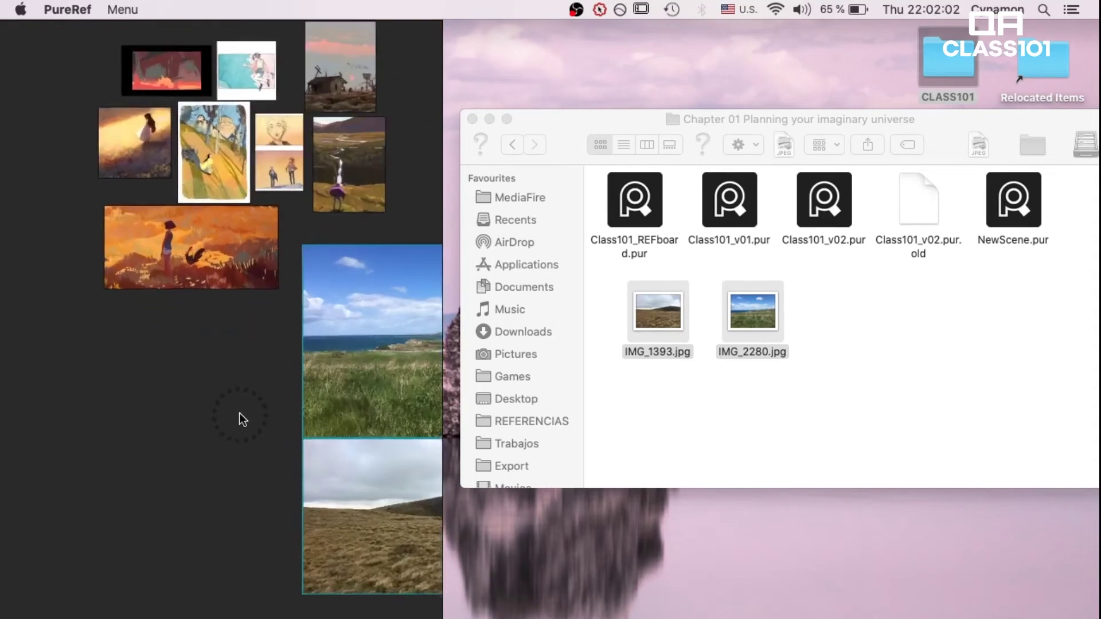
{"action": "scroll", "coordinate": [236, 408], "scroll_direction": "down", "scroll_amount": 3}
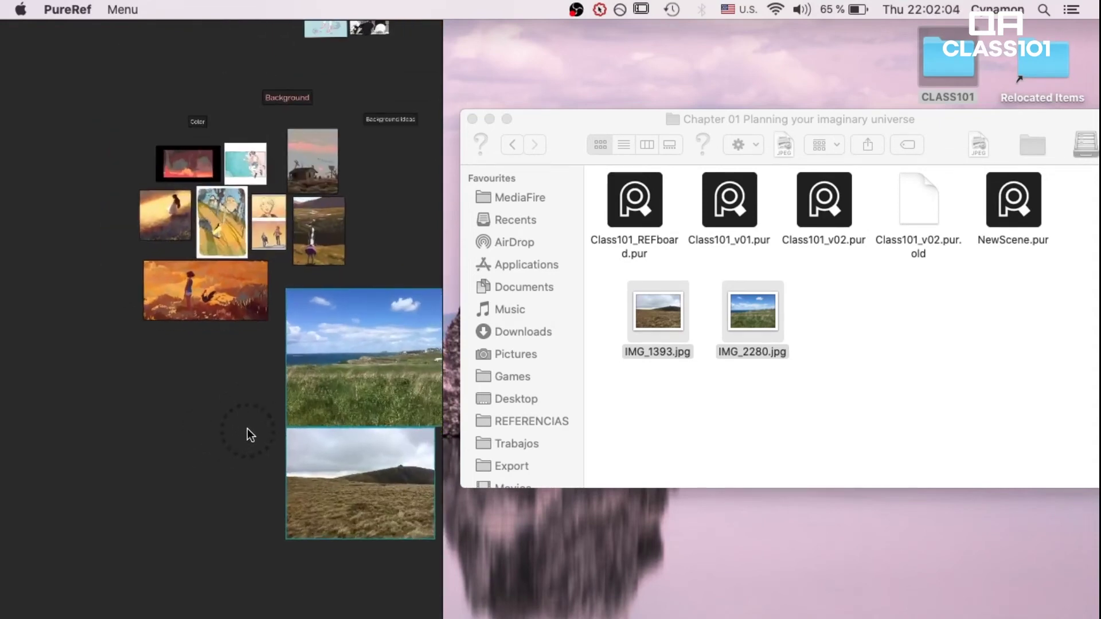
{"action": "left_click_drag", "start_coordinate": [246, 428], "coordinate": [267, 409]}
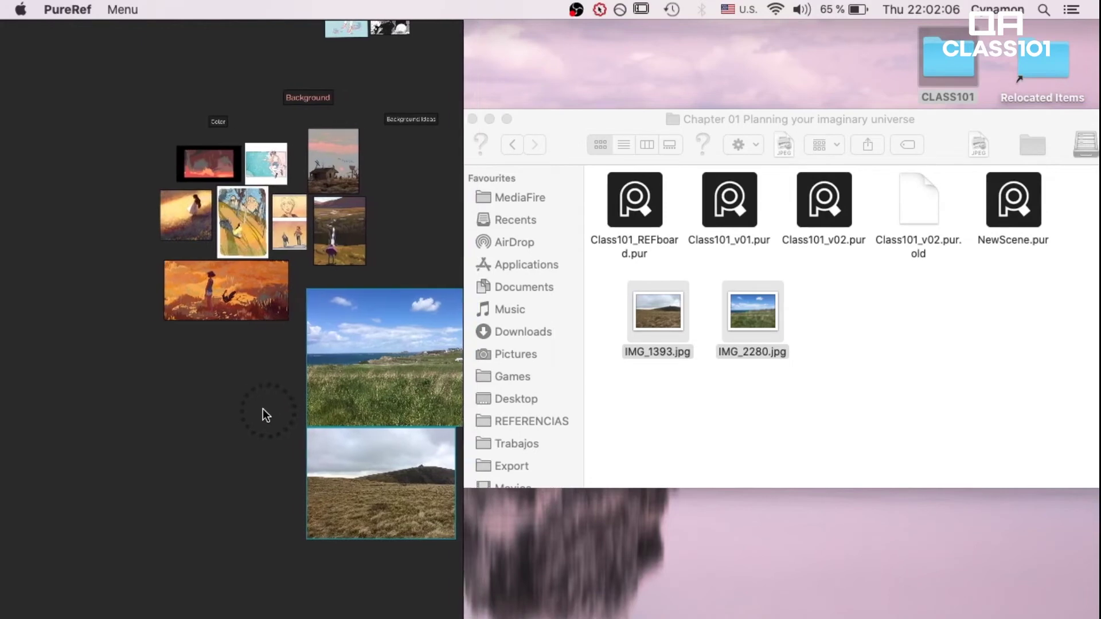
{"action": "scroll", "coordinate": [351, 416], "scroll_direction": "up", "scroll_amount": 3}
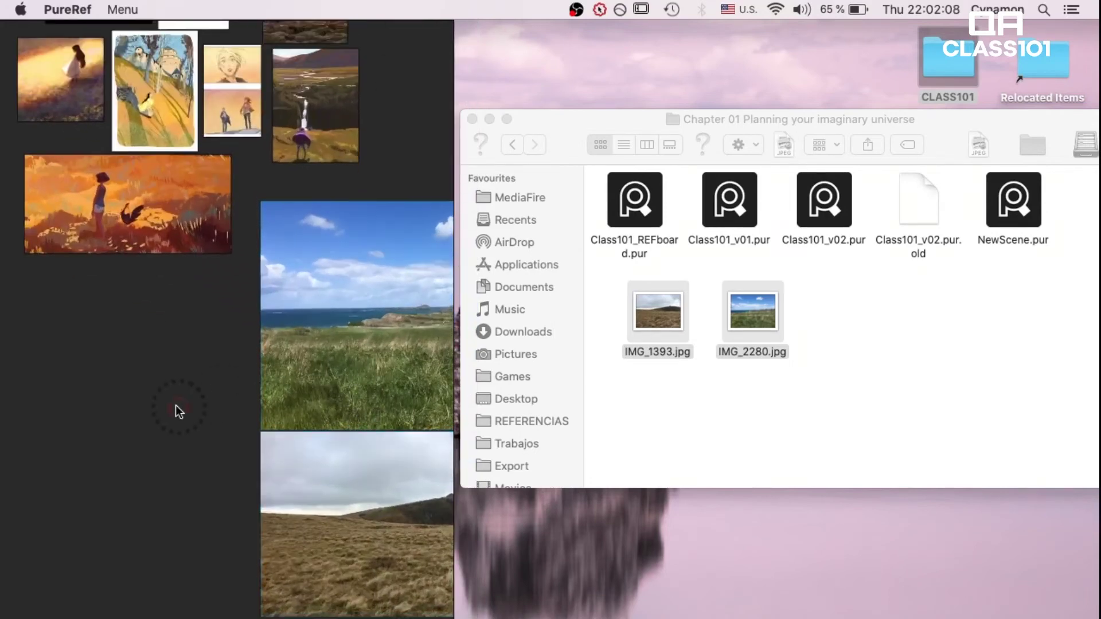
{"action": "left_click_drag", "start_coordinate": [214, 429], "coordinate": [106, 458]}
{"action": "left_click_drag", "start_coordinate": [413, 557], "coordinate": [347, 441]}
{"action": "left_click_drag", "start_coordinate": [283, 342], "coordinate": [314, 154]}
{"action": "scroll", "coordinate": [315, 154], "scroll_direction": "down", "scroll_amount": 3}
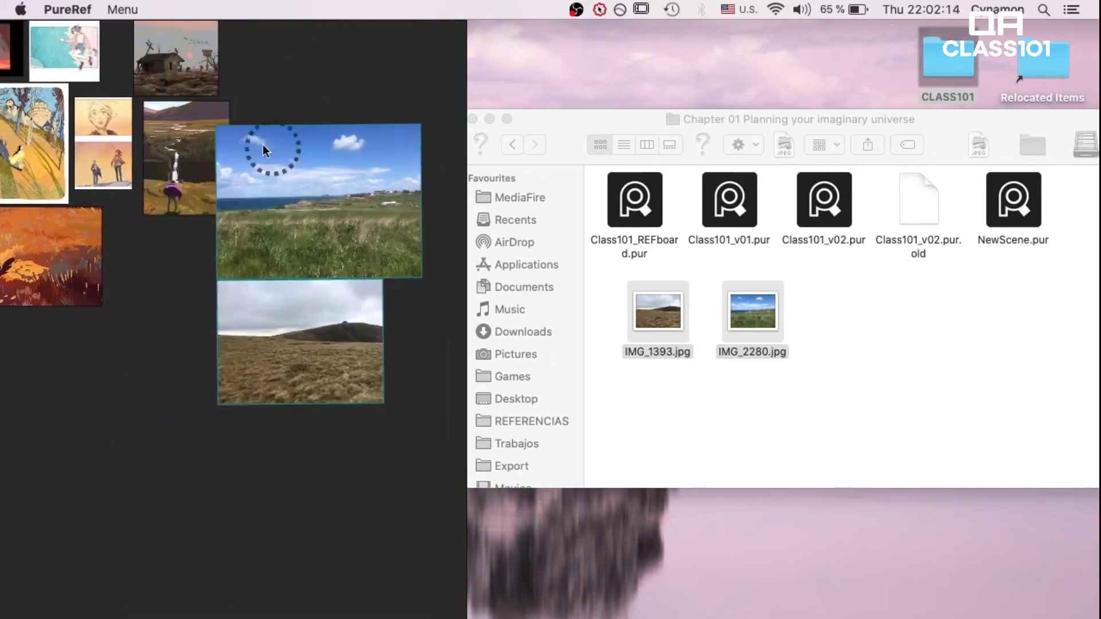
Shrink both landscape photos further and place them under the Background Ideas heading, with the coast photo above the moorland photo.
{"action": "left_click_drag", "start_coordinate": [361, 397], "coordinate": [338, 234]}
{"action": "left_click", "coordinate": [395, 326]}
{"action": "left_click_drag", "start_coordinate": [365, 276], "coordinate": [344, 248]}
{"action": "left_click", "coordinate": [333, 329]}
{"action": "left_click_drag", "start_coordinate": [333, 329], "coordinate": [242, 355]}
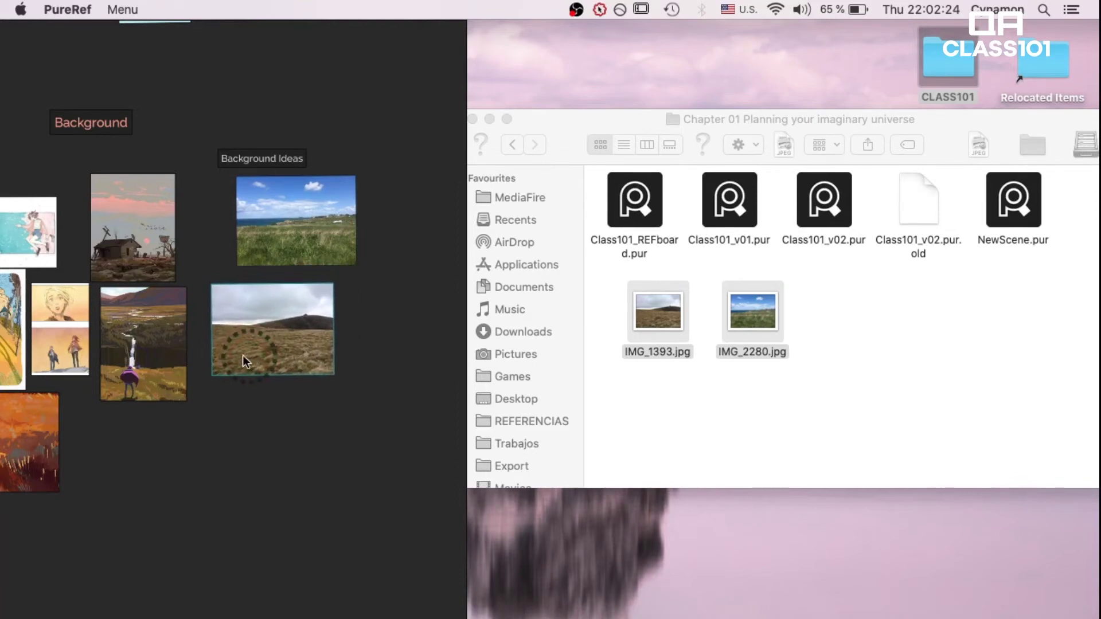
{"action": "left_click_drag", "start_coordinate": [300, 220], "coordinate": [346, 224]}
Close the "Chapter 01 Planning your imaginary universe" folder window and minimize the Chrome window showing the Class_101 board.
{"action": "left_click", "coordinate": [874, 422]}
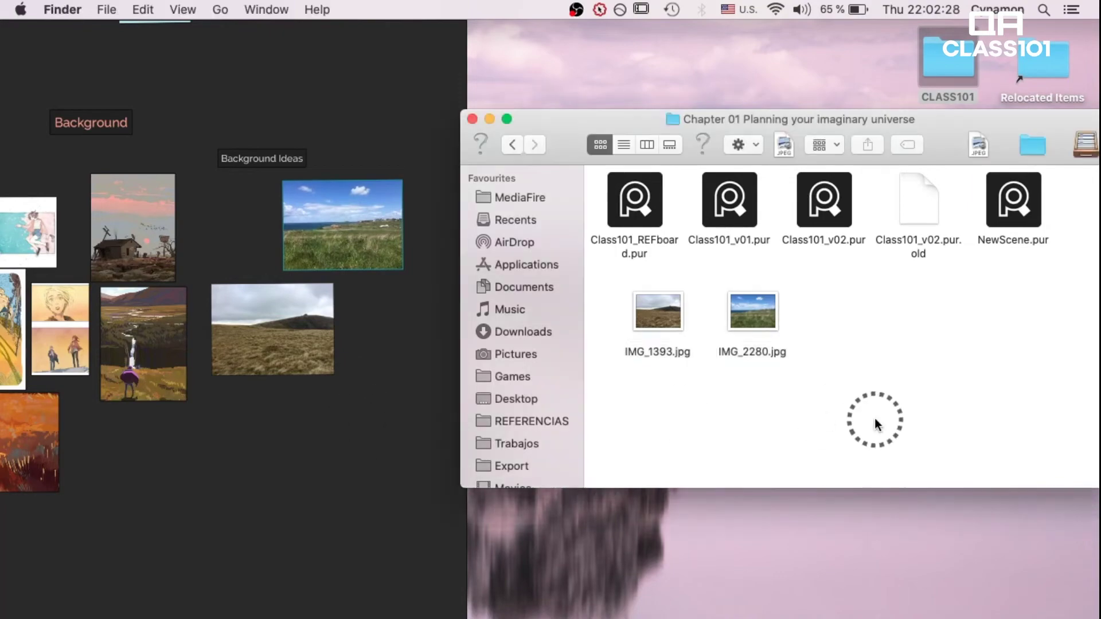
{"action": "left_click", "coordinate": [475, 110]}
{"action": "scroll", "coordinate": [785, 425], "scroll_direction": "down", "scroll_amount": 5}
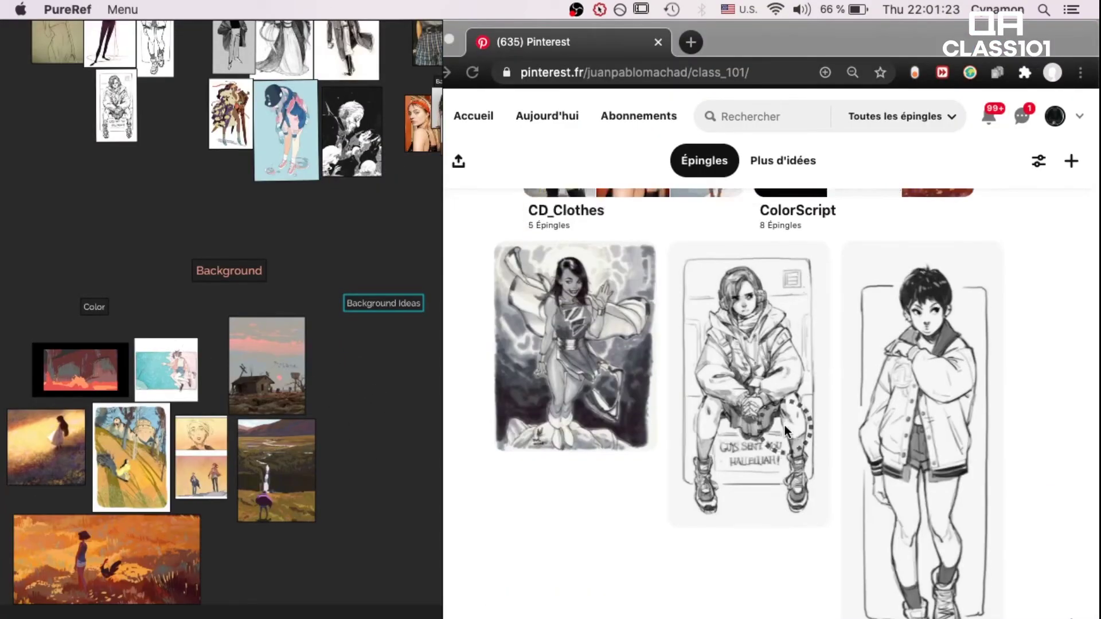
{"action": "scroll", "coordinate": [751, 432], "scroll_direction": "up", "scroll_amount": 10}
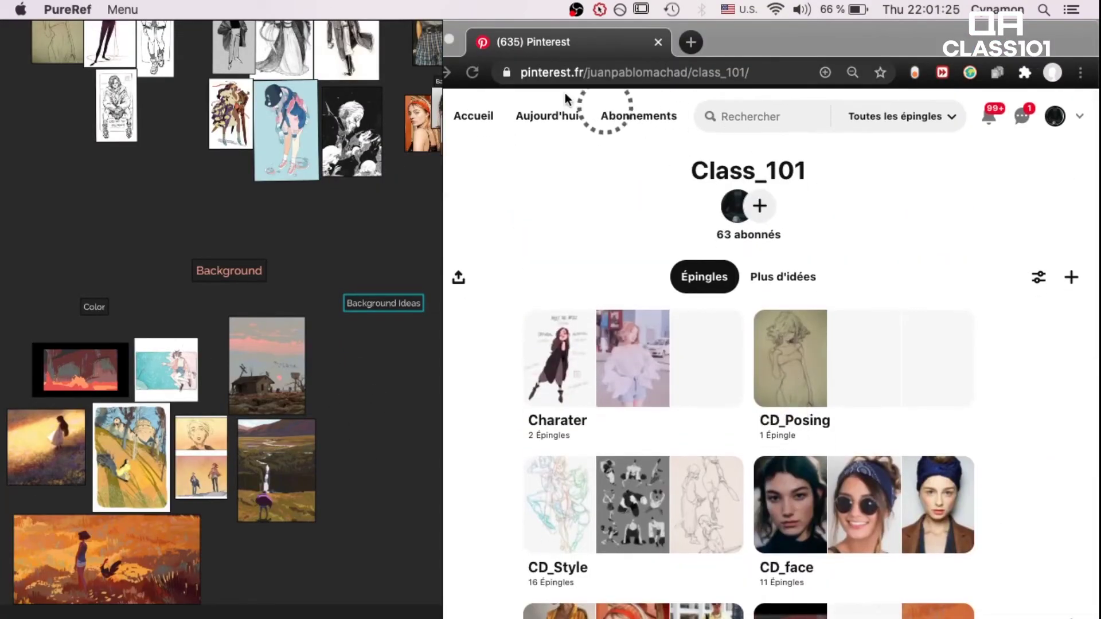
{"action": "left_click", "coordinate": [457, 31]}
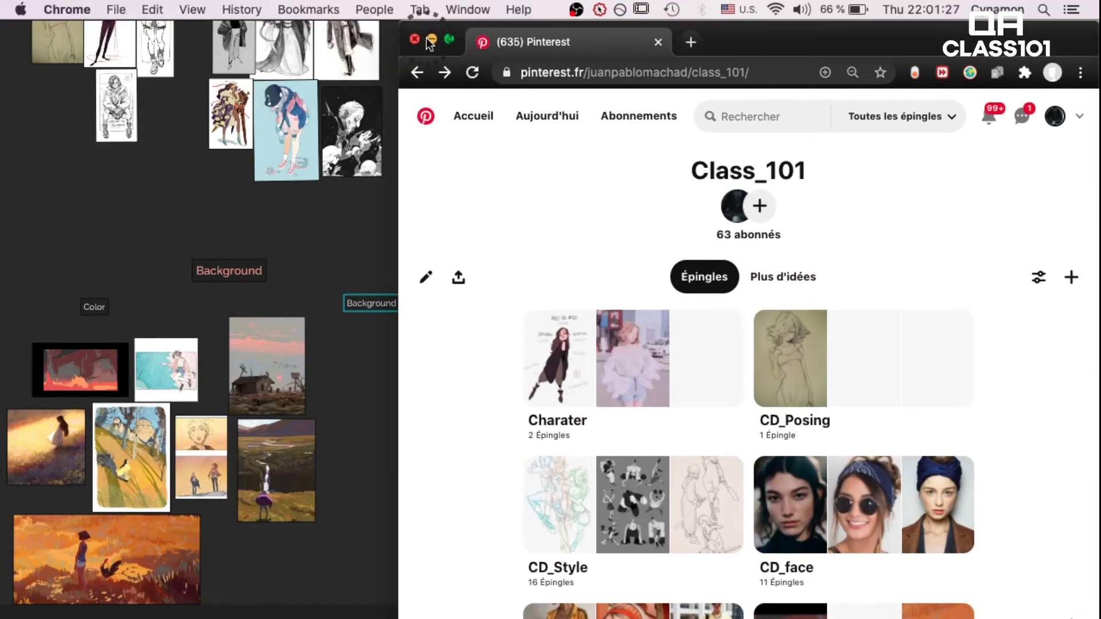
{"action": "left_click", "coordinate": [432, 38]}
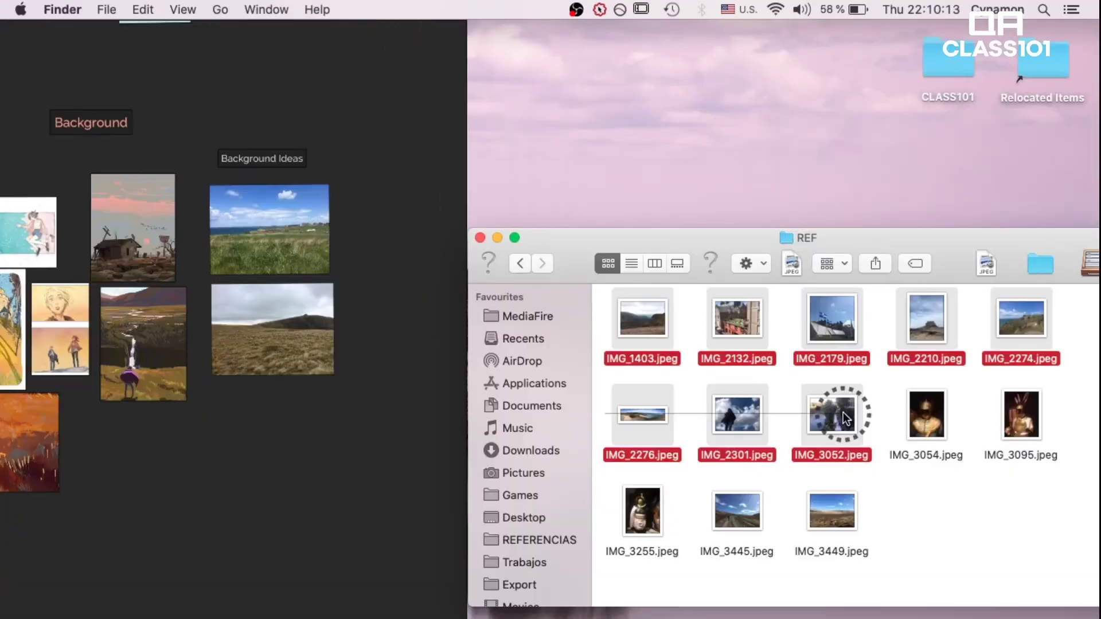
Select the ten landscape and city photos in the REF folder, leaving out the armor ones, and add them beside the Background Ideas photos.
{"action": "left_click_drag", "start_coordinate": [843, 412], "coordinate": [844, 414]}
{"action": "left_click_drag", "start_coordinate": [873, 511], "coordinate": [741, 507]}
{"action": "left_click_drag", "start_coordinate": [735, 434], "coordinate": [260, 386]}
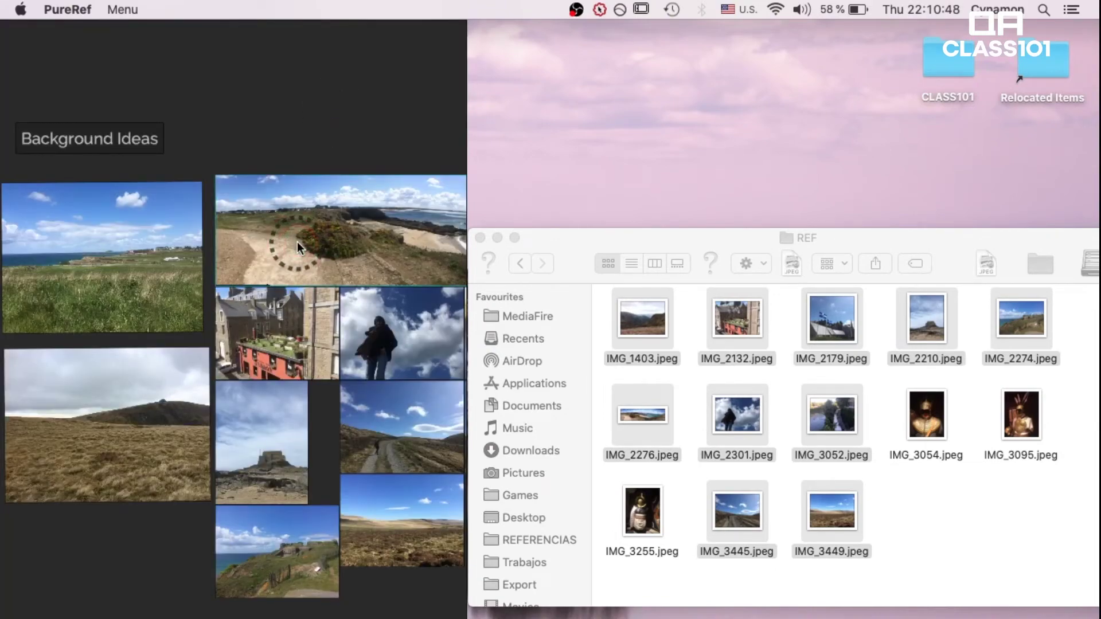
Focus on the Background Ideas coast photo, examine the surrounding photos one by one, and return to an overview of the group.
{"action": "double_click", "coordinate": [120, 258]}
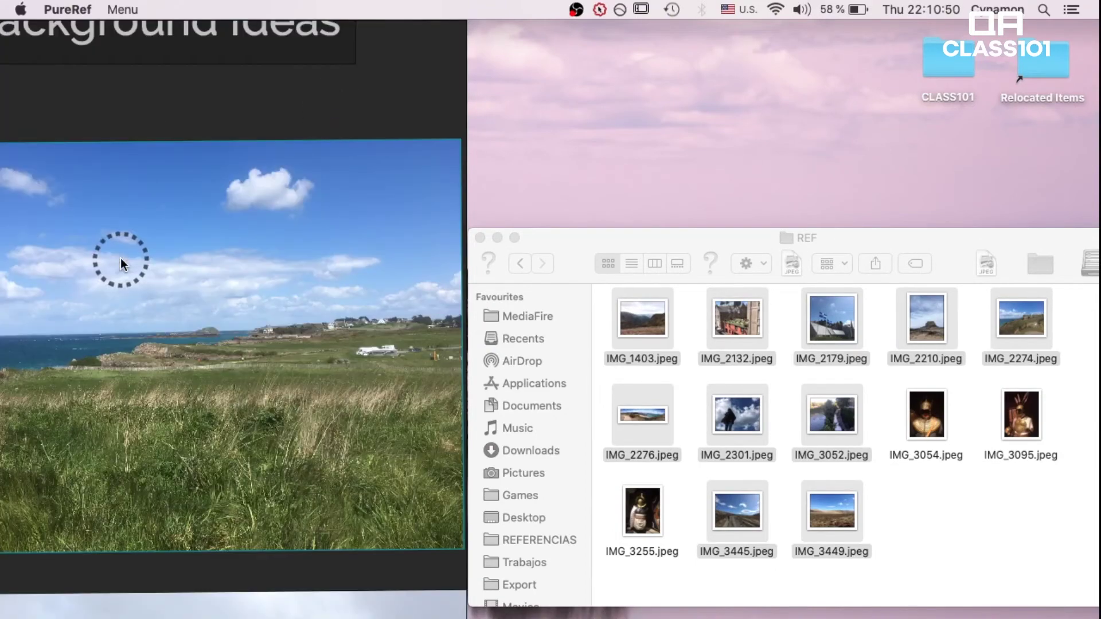
{"action": "double_click", "coordinate": [120, 258]}
{"action": "double_click", "coordinate": [120, 258]}
{"action": "key", "text": "Right"}
{"action": "key", "text": "Right"}
{"action": "key", "text": "Right"}
{"action": "key", "text": "Right"}
{"action": "key", "text": "Right"}
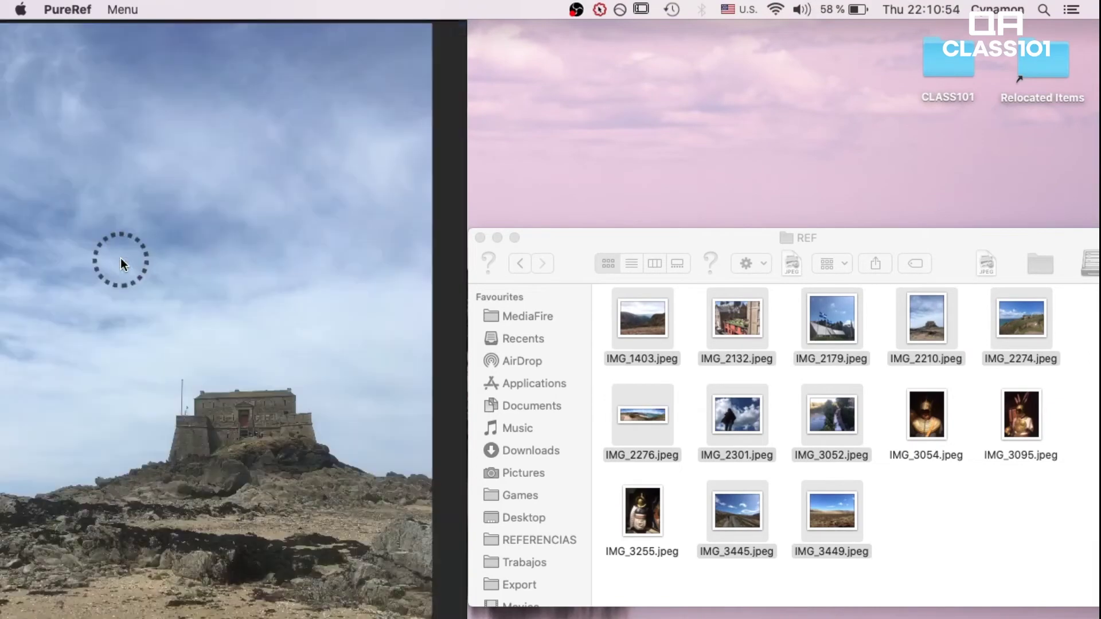
{"action": "key", "text": "Right"}
{"action": "key", "text": "Right"}
{"action": "key", "text": "Right"}
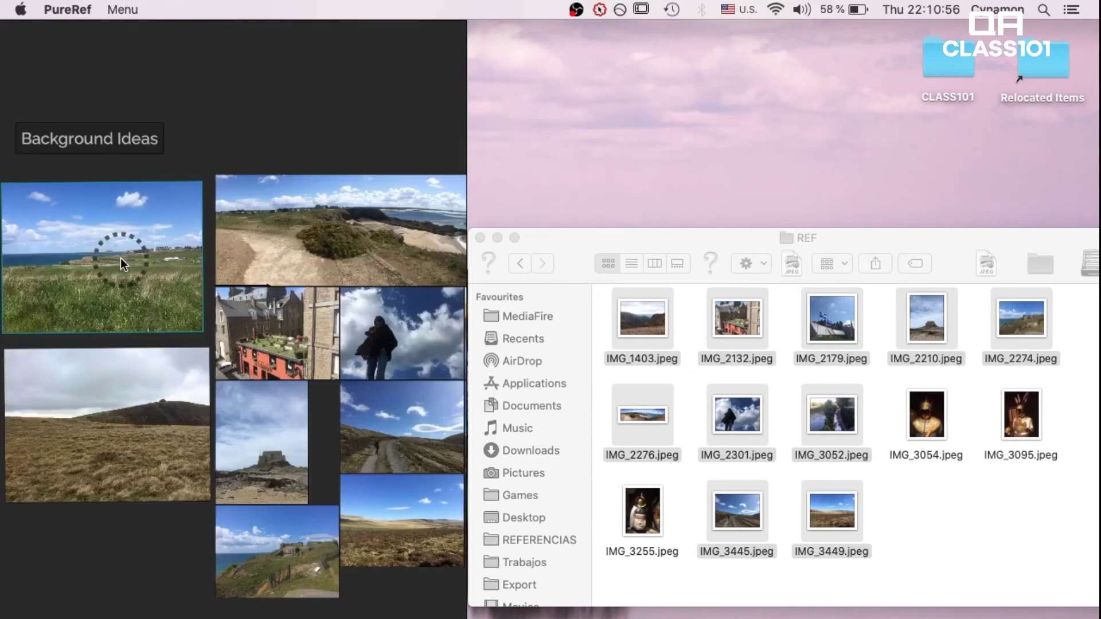
{"action": "key", "text": "Right"}
{"action": "key", "text": "Right"}
{"action": "key", "text": "Right"}
{"action": "key", "text": "Right"}
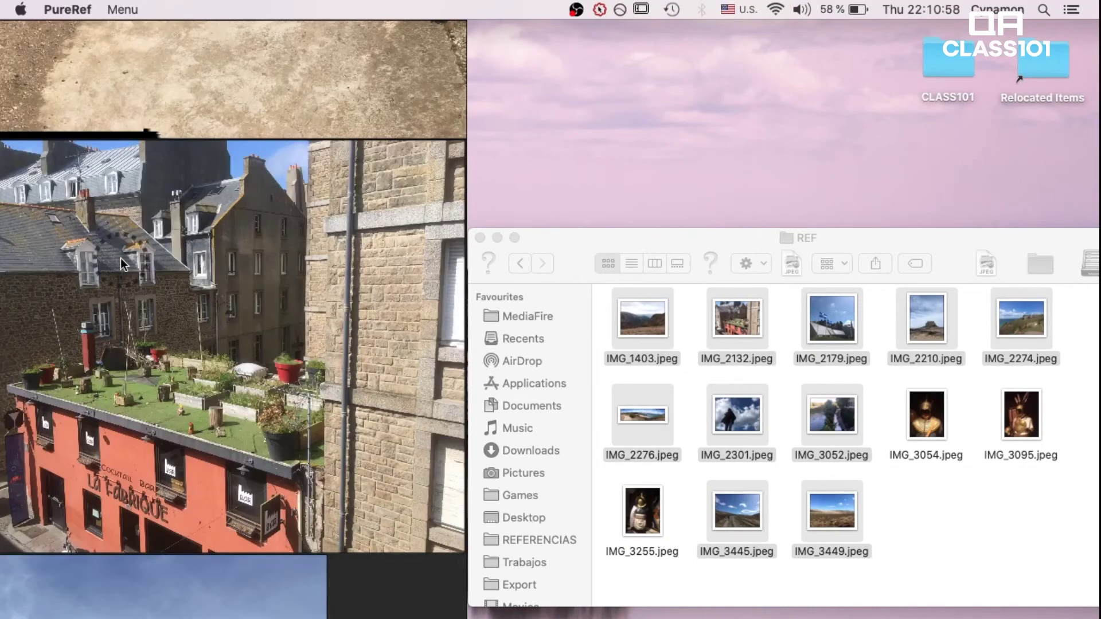
{"action": "key", "text": "Right"}
{"action": "key", "text": "Right"}
{"action": "key", "text": "Right"}
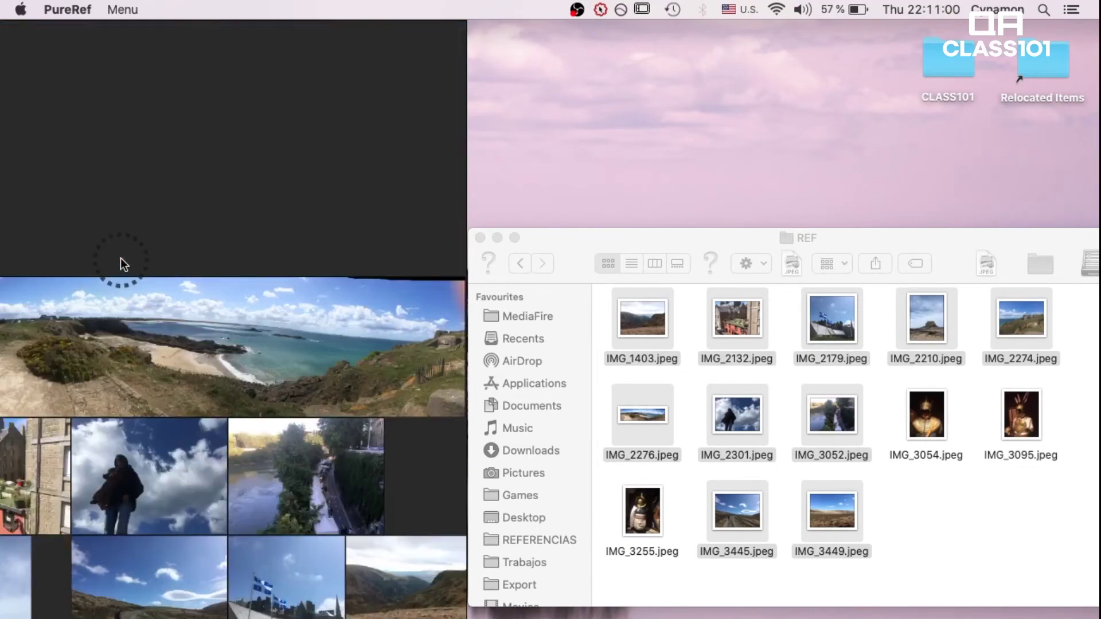
{"action": "key", "text": "Right"}
{"action": "key", "text": "Right"}
{"action": "key", "text": "Right"}
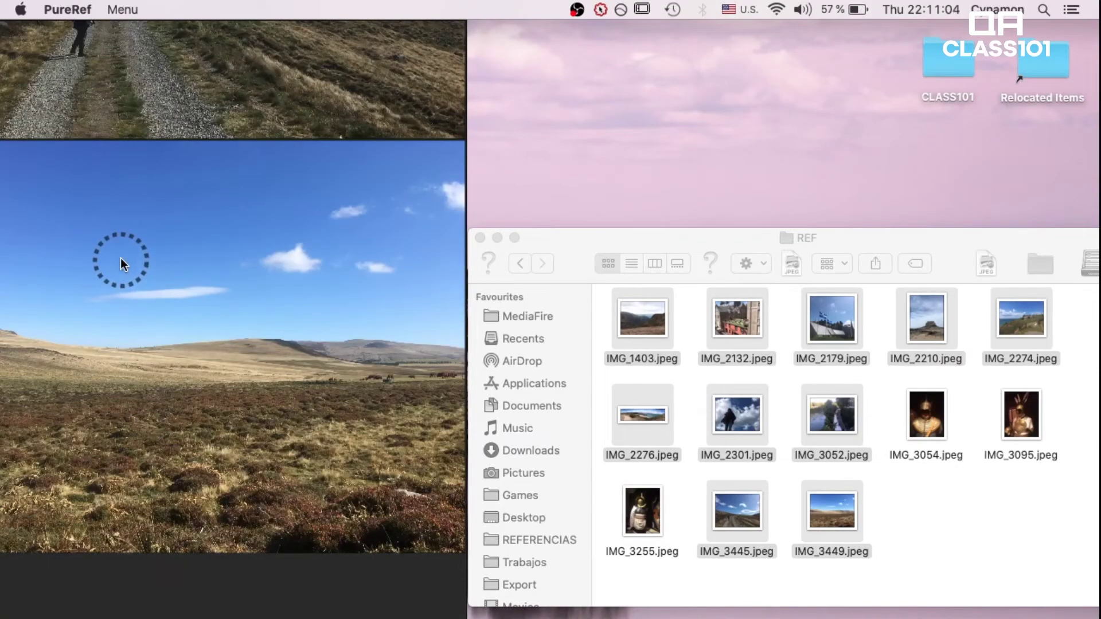
{"action": "key", "text": "Right"}
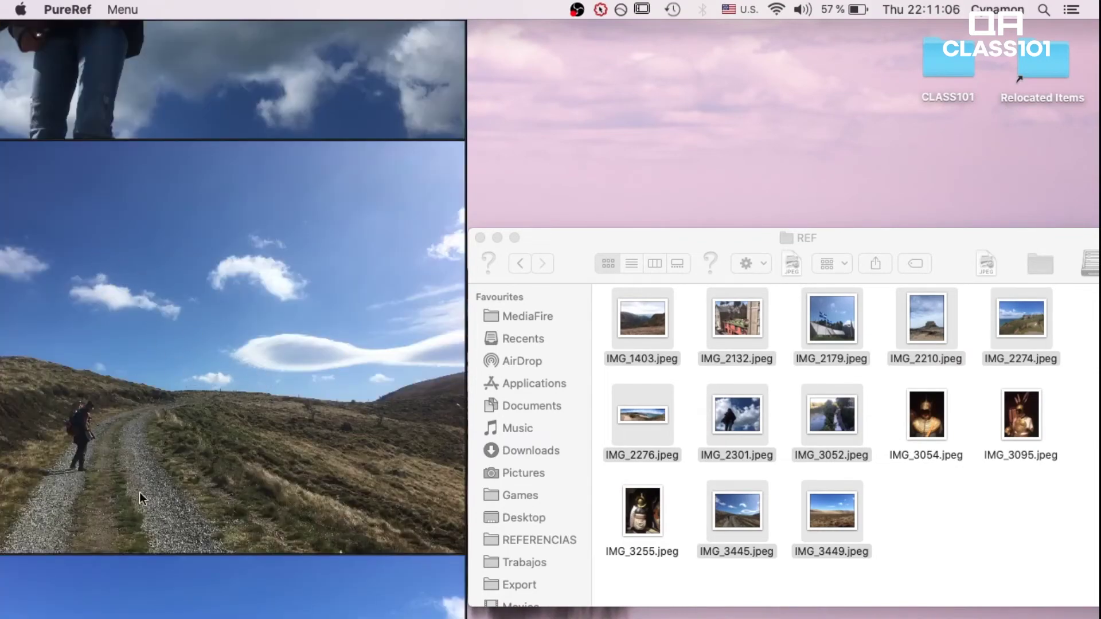
{"action": "key", "text": "Right"}
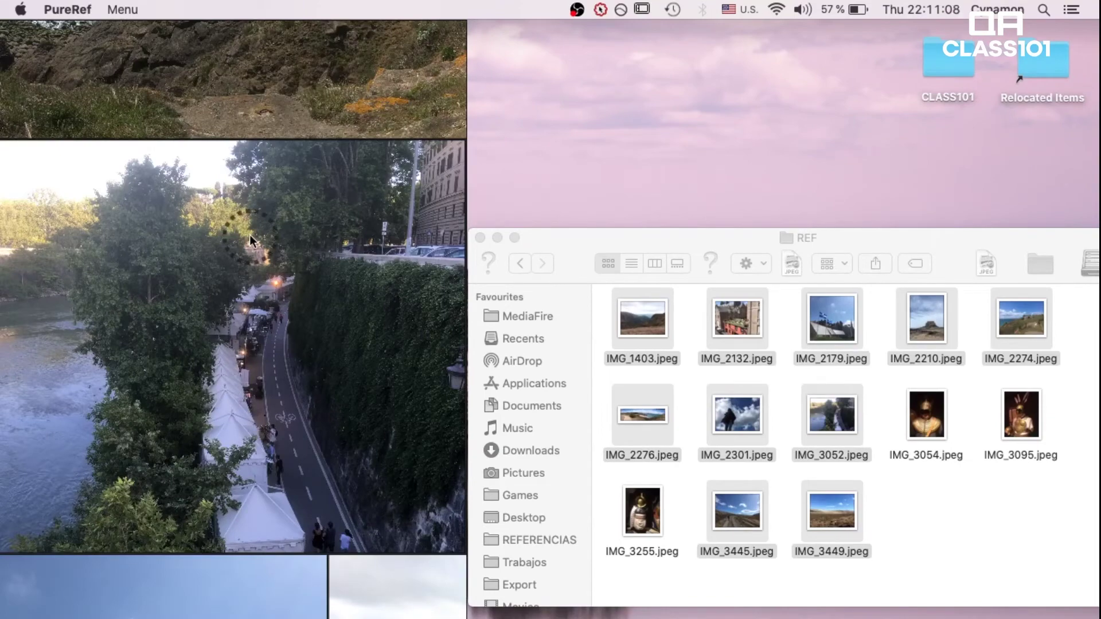
{"action": "key", "text": "Left"}
{"action": "key", "text": "Left"}
{"action": "scroll", "coordinate": [223, 307], "scroll_direction": "down", "scroll_amount": 10}
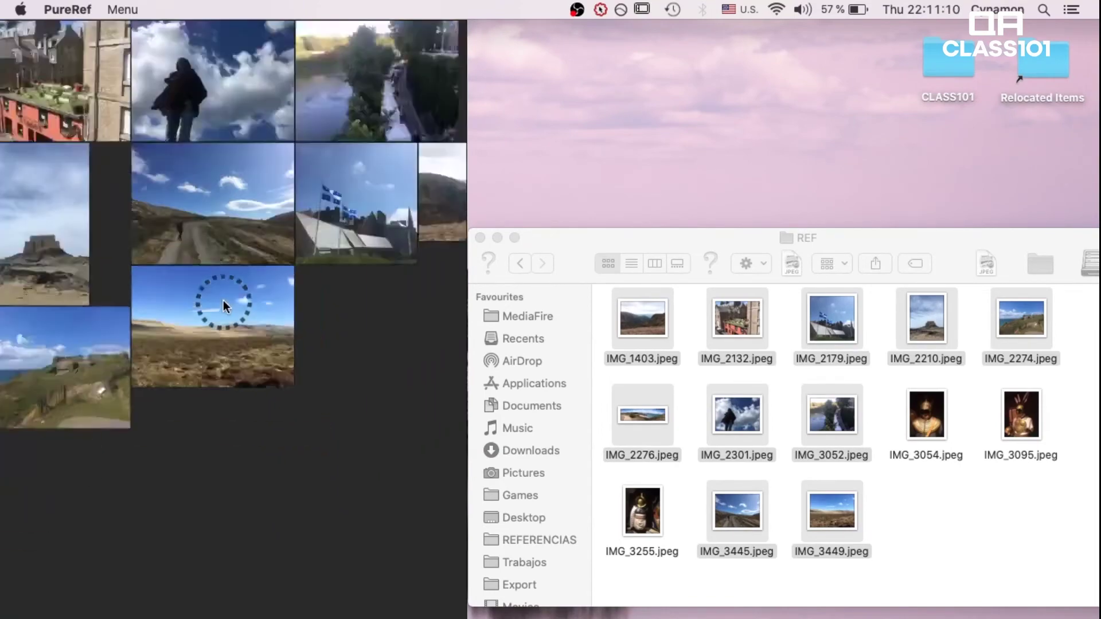
{"action": "scroll", "coordinate": [206, 163], "scroll_direction": "down", "scroll_amount": 3}
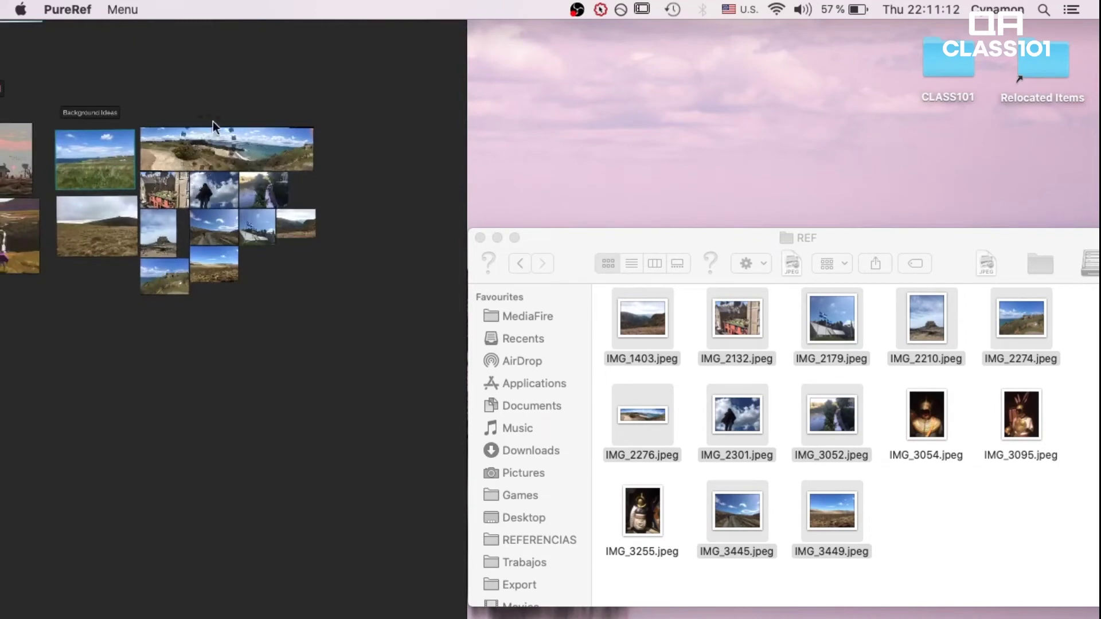
Select the armor photos IMG_3054, IMG_3095 and IMG_3255 in the REF folder and add them to the PureRef board.
{"action": "left_click", "coordinate": [769, 238]}
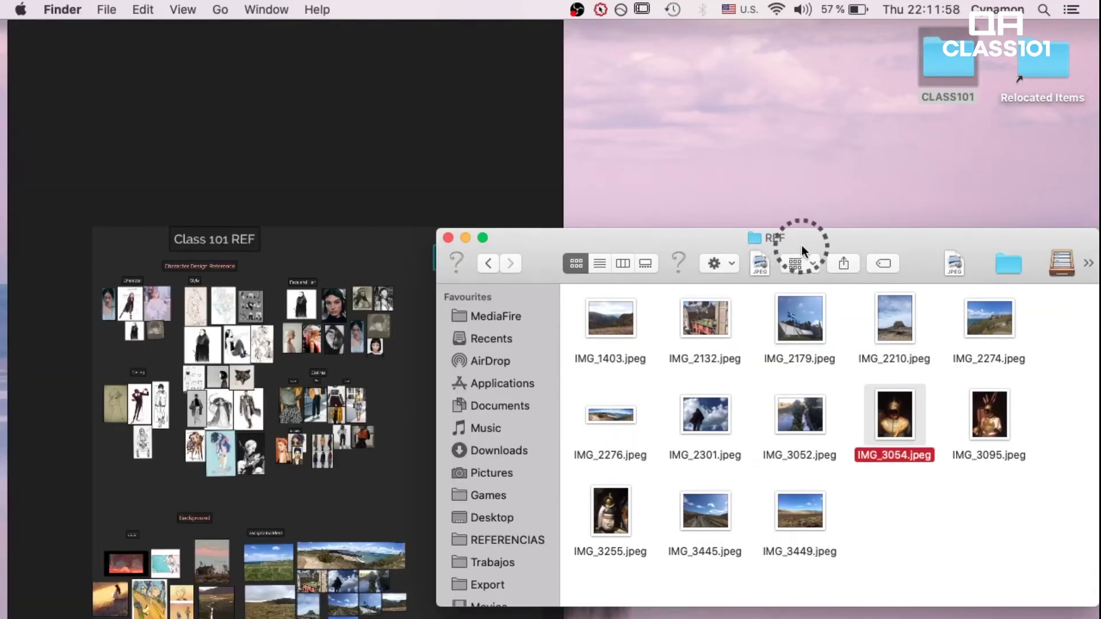
{"action": "left_click_drag", "start_coordinate": [802, 246], "coordinate": [872, 234]}
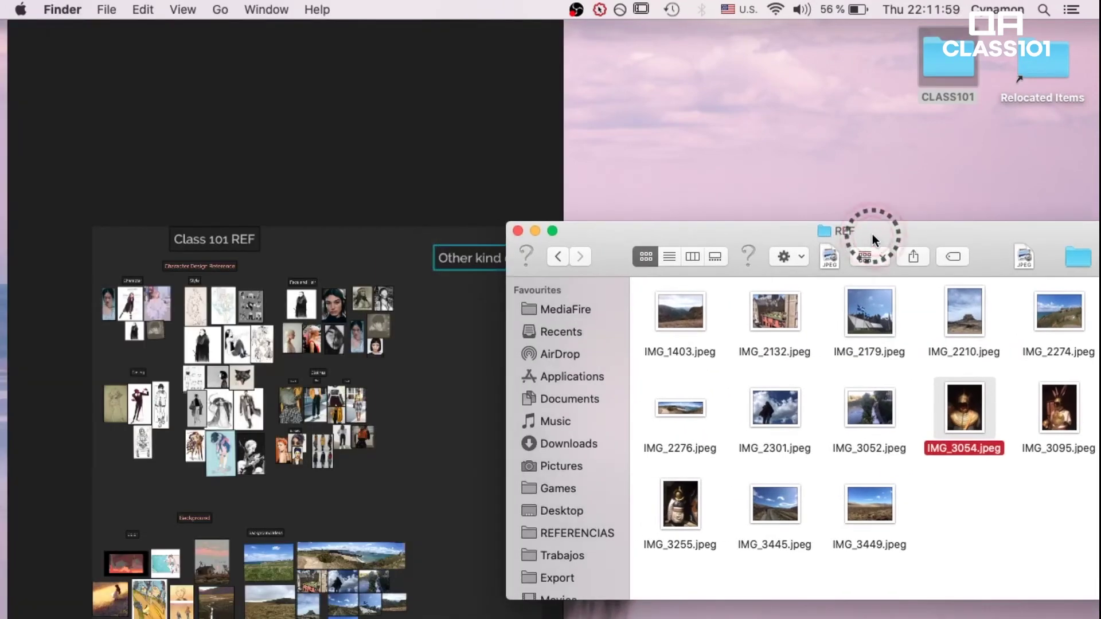
{"action": "left_click", "coordinate": [663, 511], "text": "super"}
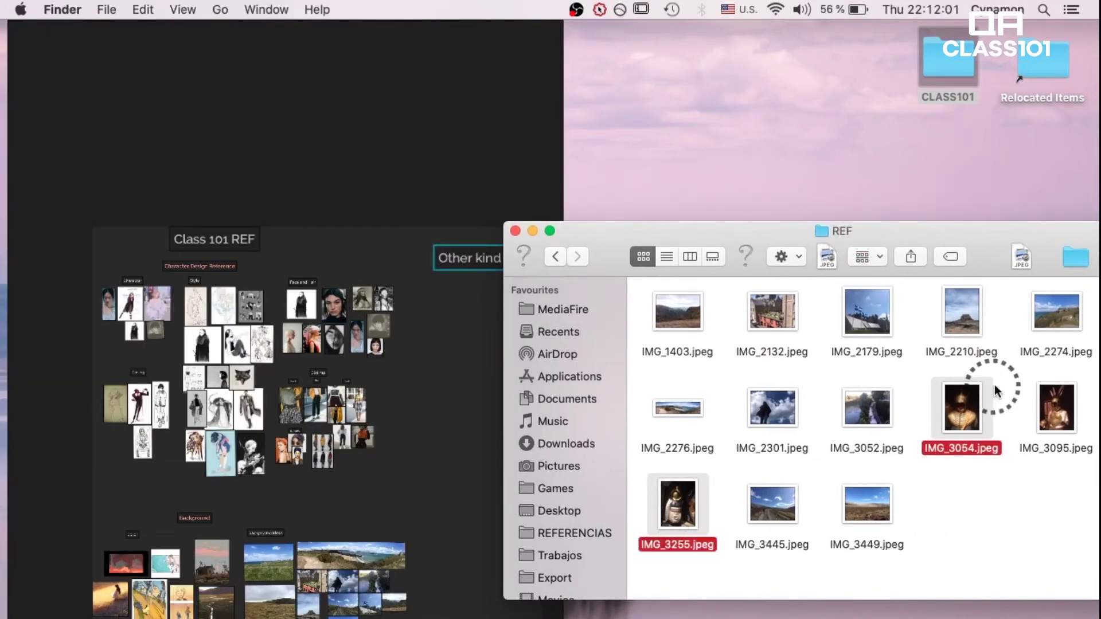
{"action": "left_click", "coordinate": [1055, 408], "text": "super"}
{"action": "left_click_drag", "start_coordinate": [1055, 409], "coordinate": [433, 328]}
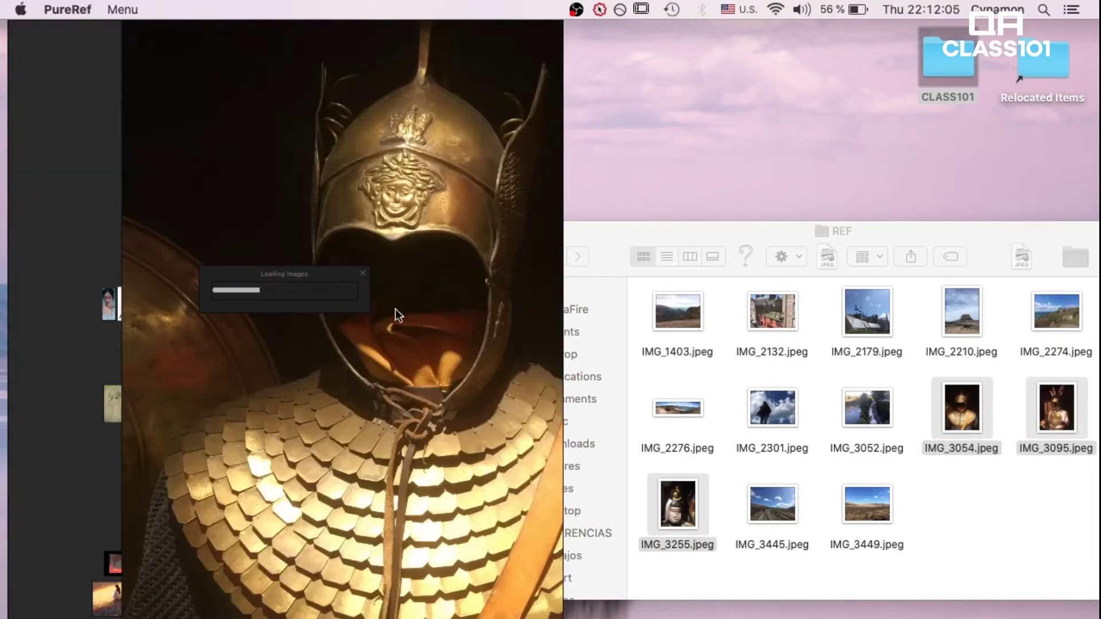
Place the three armor photos together directly under the Other kind of CD heading.
{"action": "scroll", "coordinate": [373, 309], "scroll_direction": "down", "scroll_amount": 10}
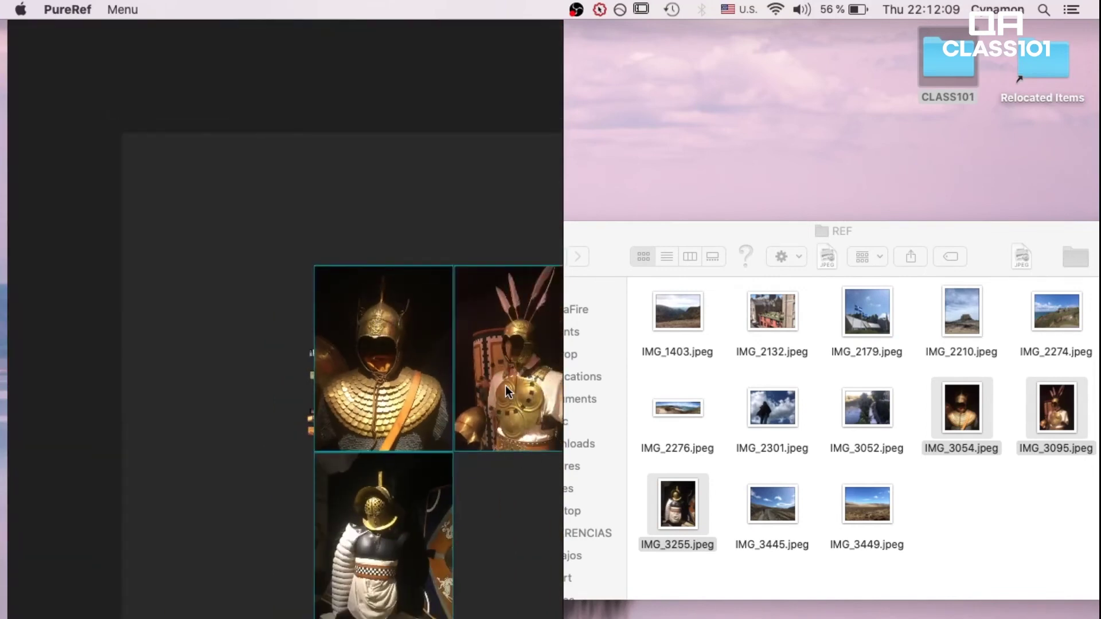
{"action": "scroll", "coordinate": [389, 388], "scroll_direction": "down", "scroll_amount": 10}
{"action": "left_click_drag", "start_coordinate": [380, 385], "coordinate": [324, 300]}
{"action": "scroll", "coordinate": [408, 357], "scroll_direction": "up", "scroll_amount": 10}
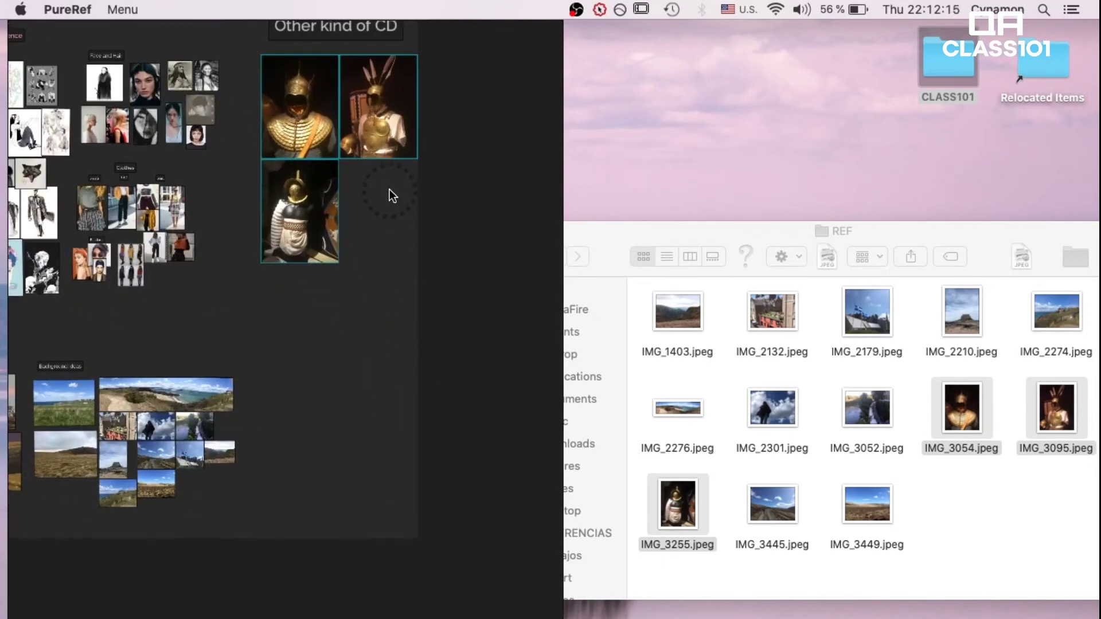
{"action": "scroll", "coordinate": [391, 192], "scroll_direction": "up", "scroll_amount": 10}
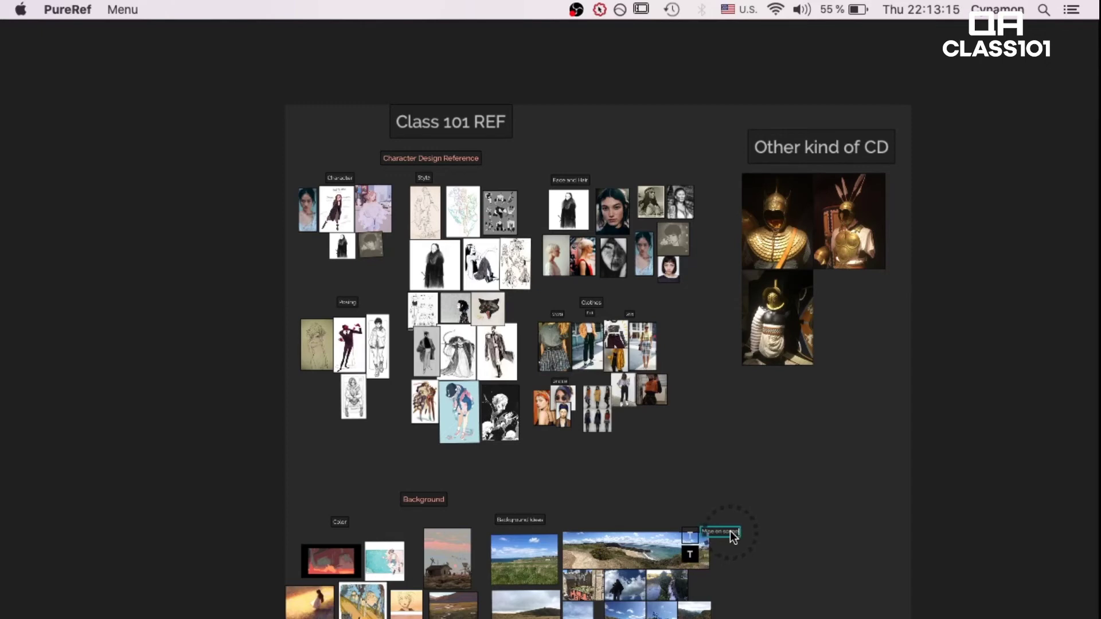
Move the Mise en scene note beside the Background Ideas photos and place the photo of the figure against clouds under it.
{"action": "left_click", "coordinate": [811, 539]}
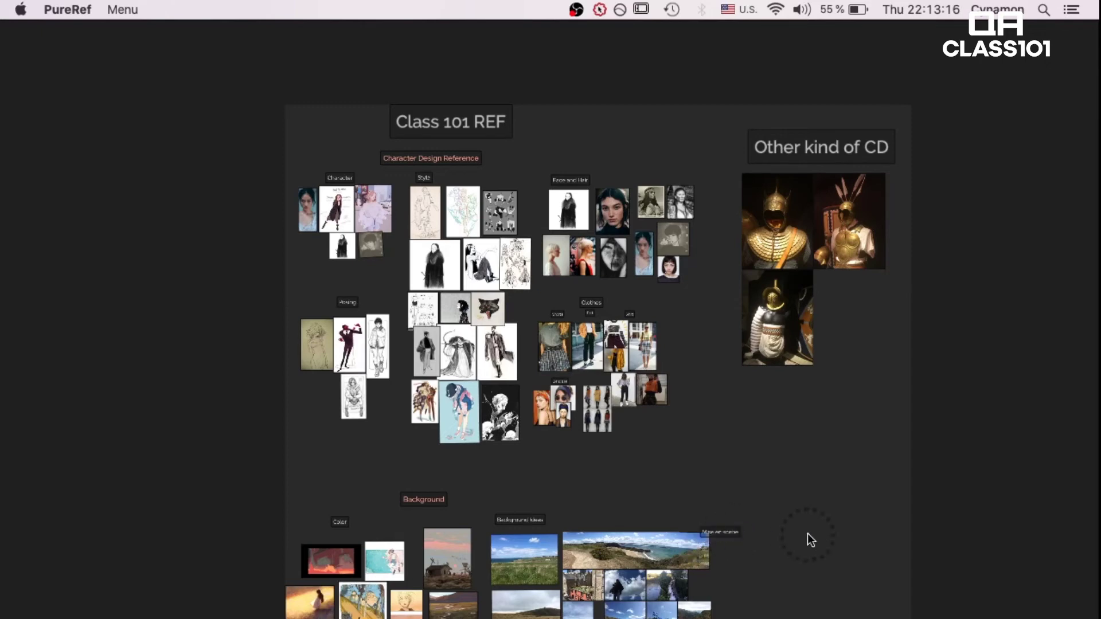
{"action": "left_click", "coordinate": [867, 544]}
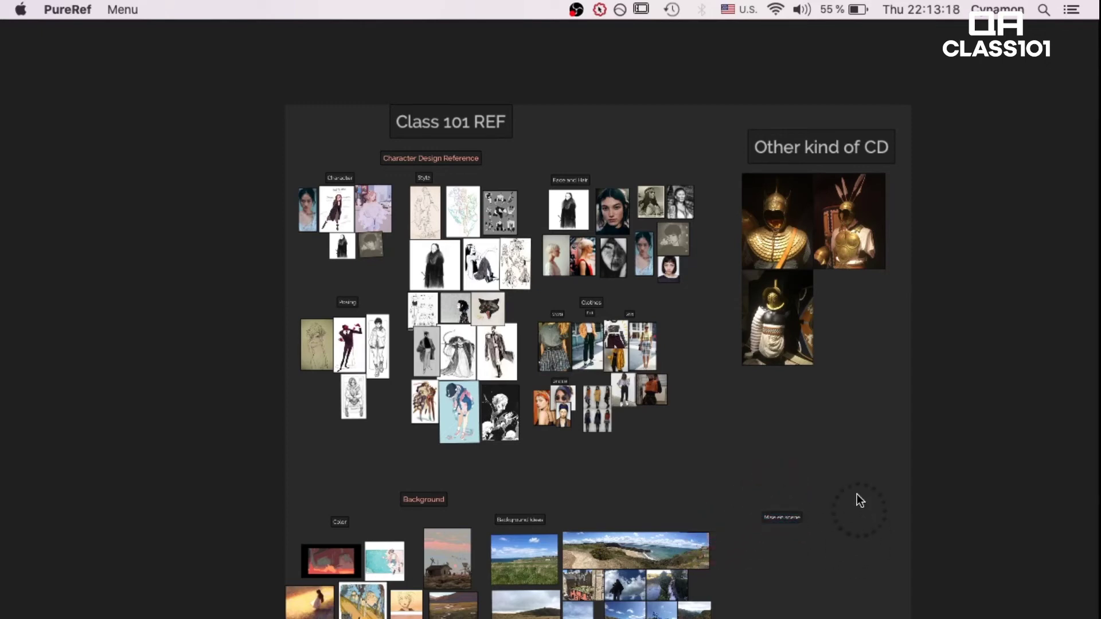
{"action": "left_click", "coordinate": [442, 162]}
{"action": "left_click", "coordinate": [429, 500]}
{"action": "left_click", "coordinate": [622, 504]}
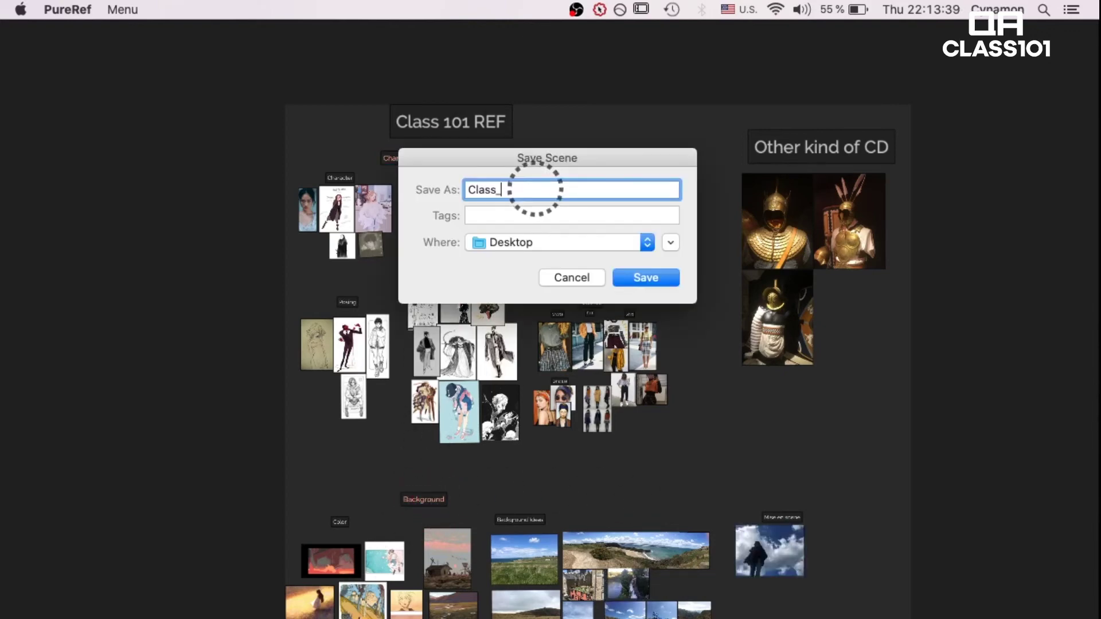
Save the scene to the Desktop as Class_101_pureref_CD.
{"action": "type", "text": "101_pureref"}
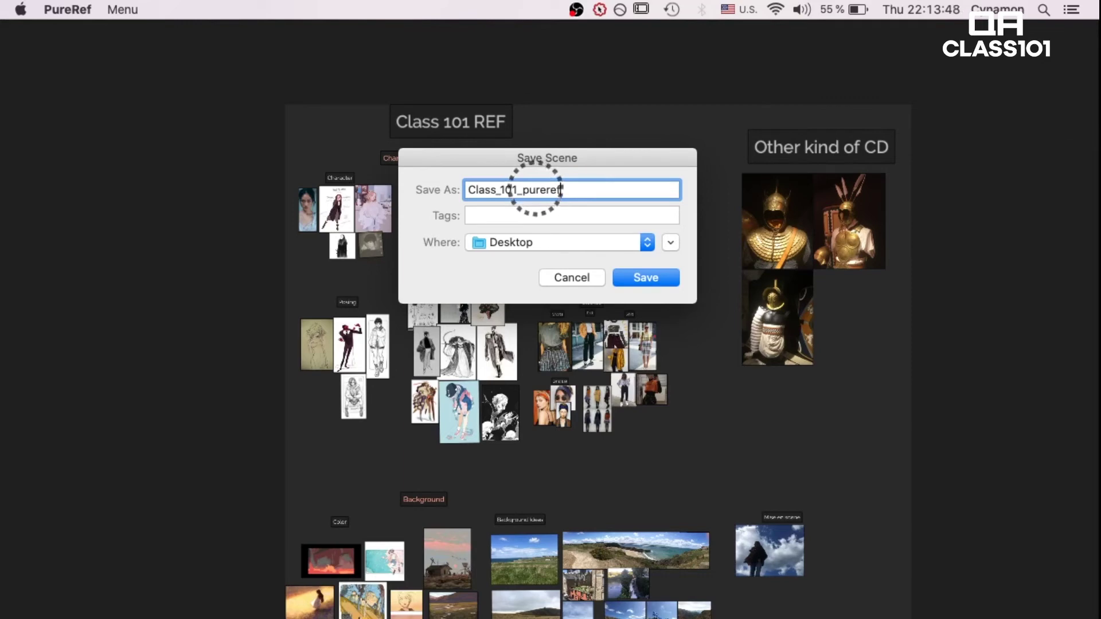
{"action": "type", "text": "_CD"}
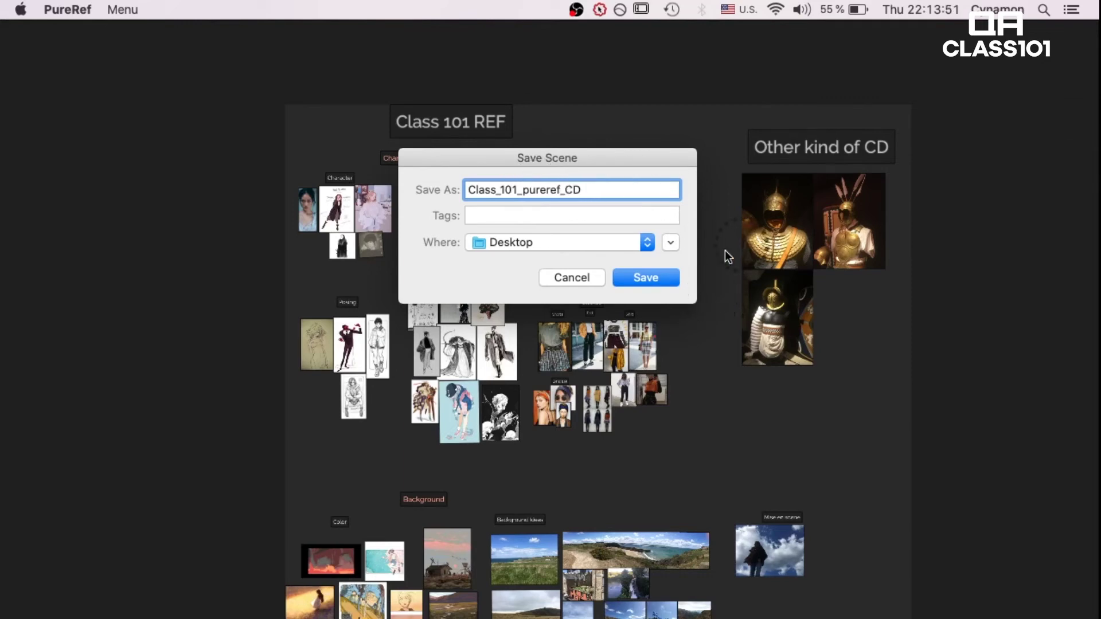
{"action": "left_click", "coordinate": [645, 283]}
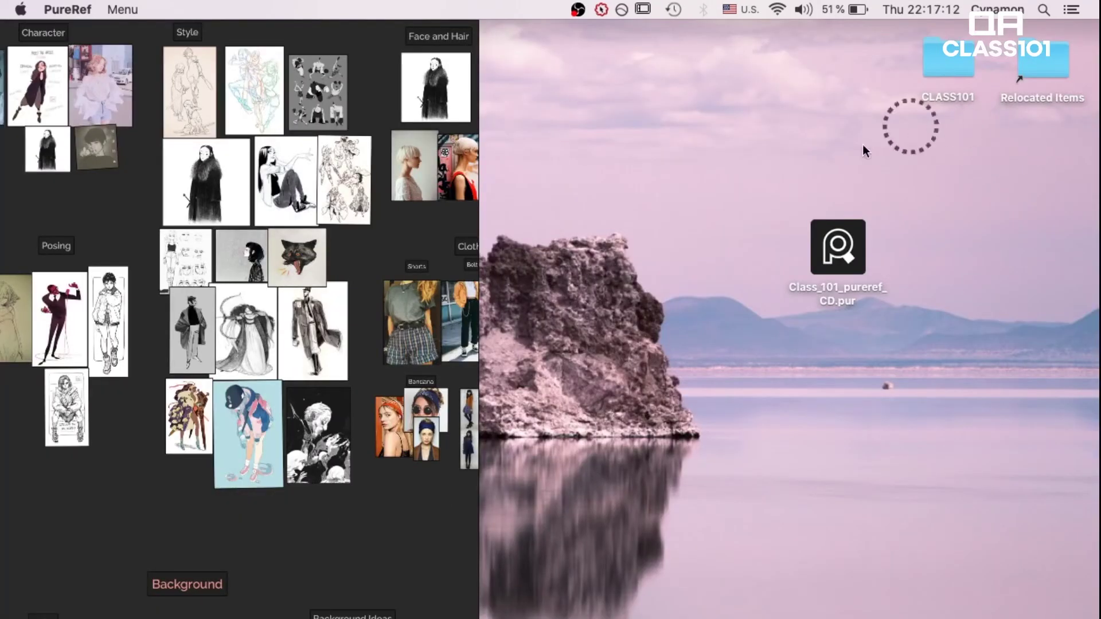
Move the Class_101_pureref_CD.pur file below the Relocated Items folder on the desktop and quit PureRef.
{"action": "left_click", "coordinate": [829, 246]}
{"action": "left_click_drag", "start_coordinate": [828, 250], "coordinate": [1017, 255]}
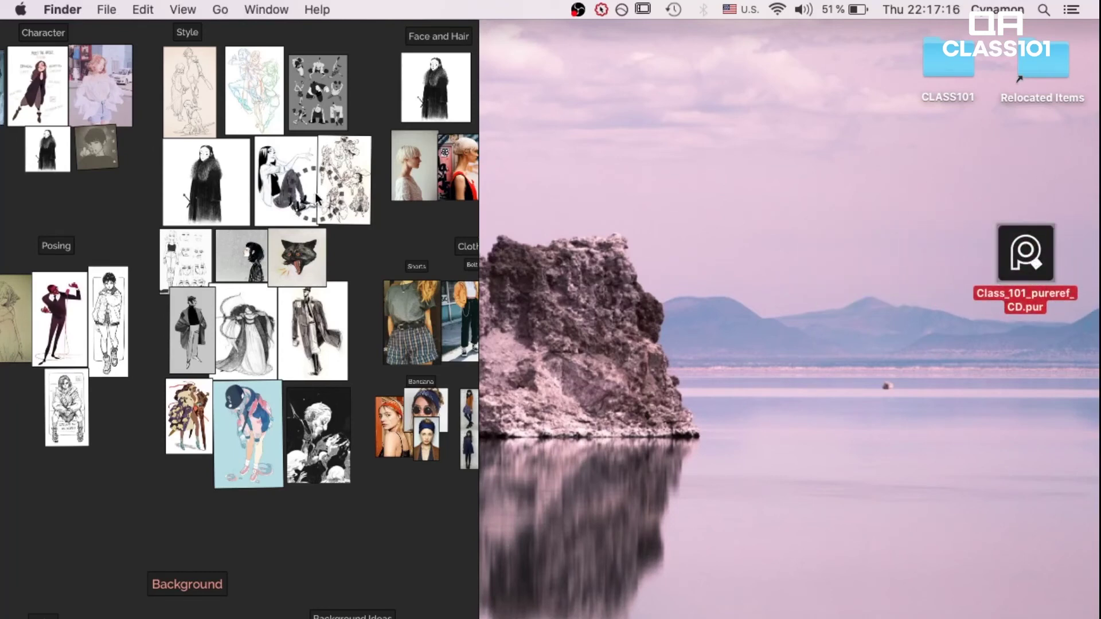
{"action": "left_click", "coordinate": [376, 280]}
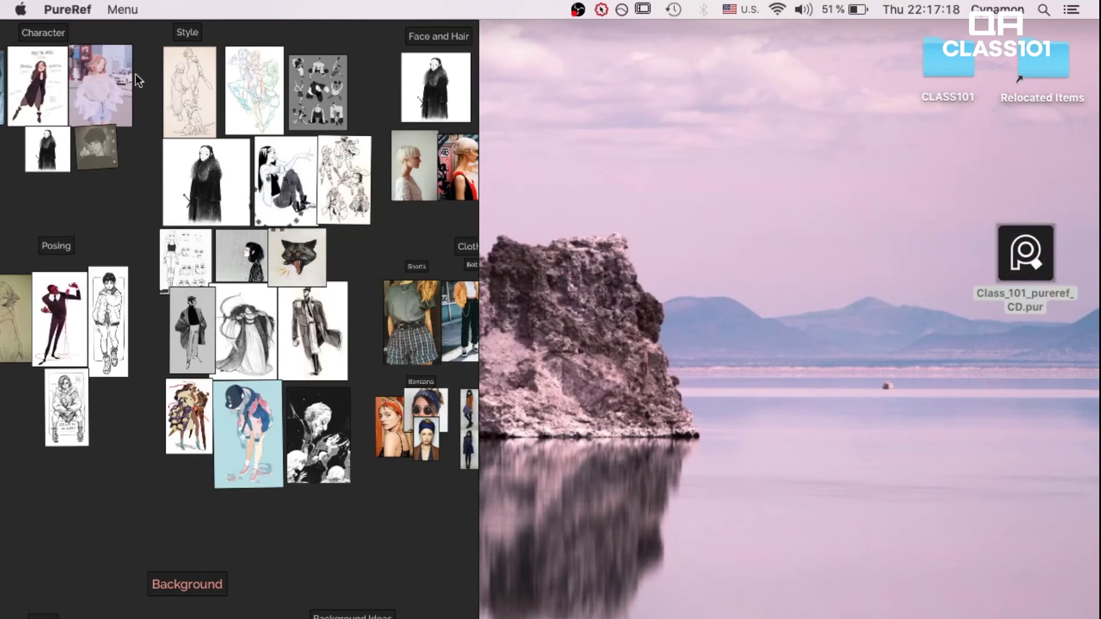
{"action": "left_click", "coordinate": [67, 10]}
{"action": "left_click", "coordinate": [121, 169]}
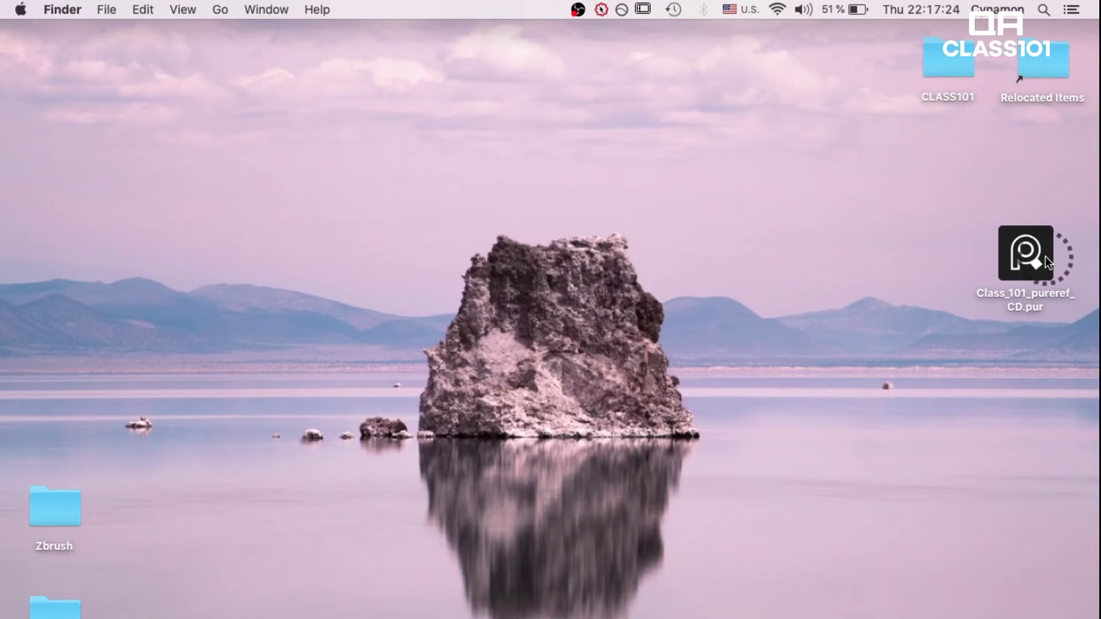
Reopen Class_101_pureref_CD.pur from the desktop and load the recent scene Class101_v02.pur, choosing its current version over the backup.
{"action": "left_click", "coordinate": [1036, 263]}
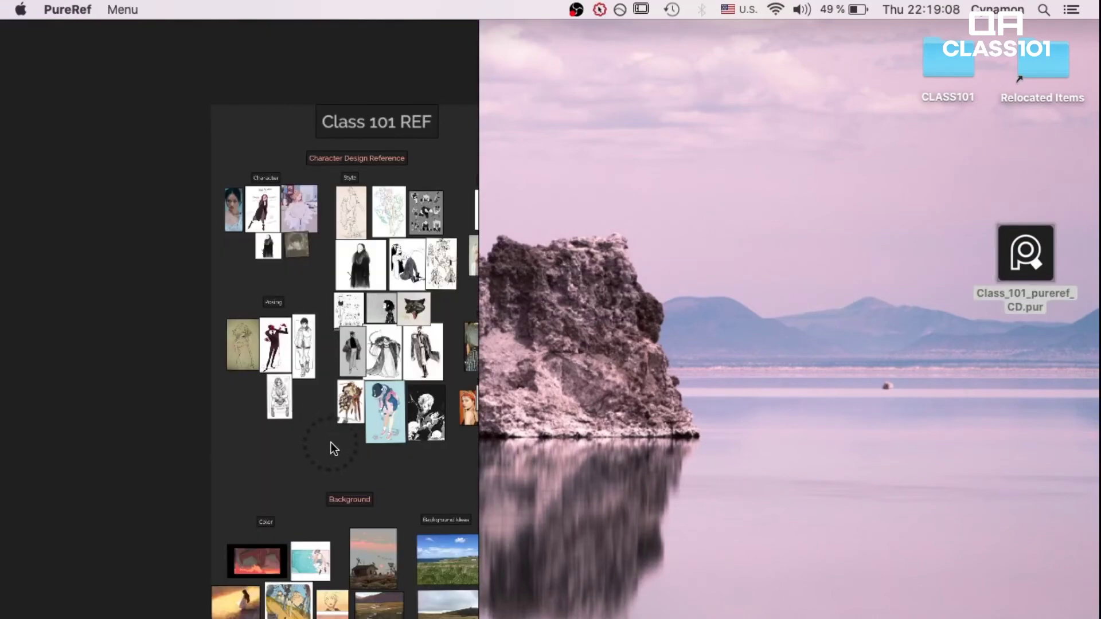
{"action": "left_click_drag", "start_coordinate": [331, 442], "coordinate": [155, 427]}
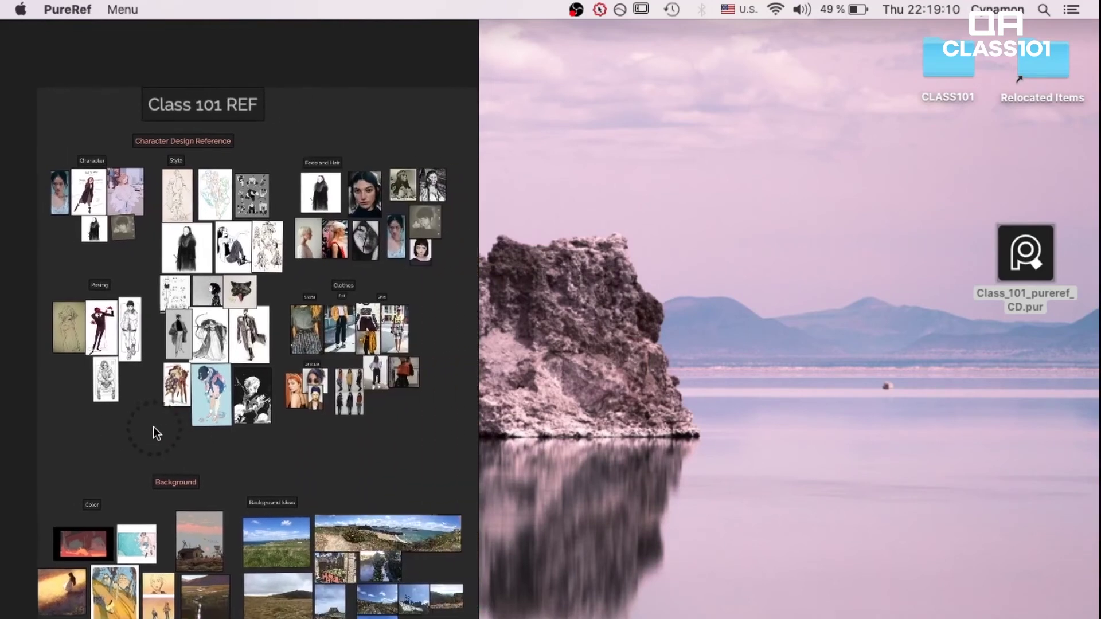
{"action": "left_click", "coordinate": [102, 12]}
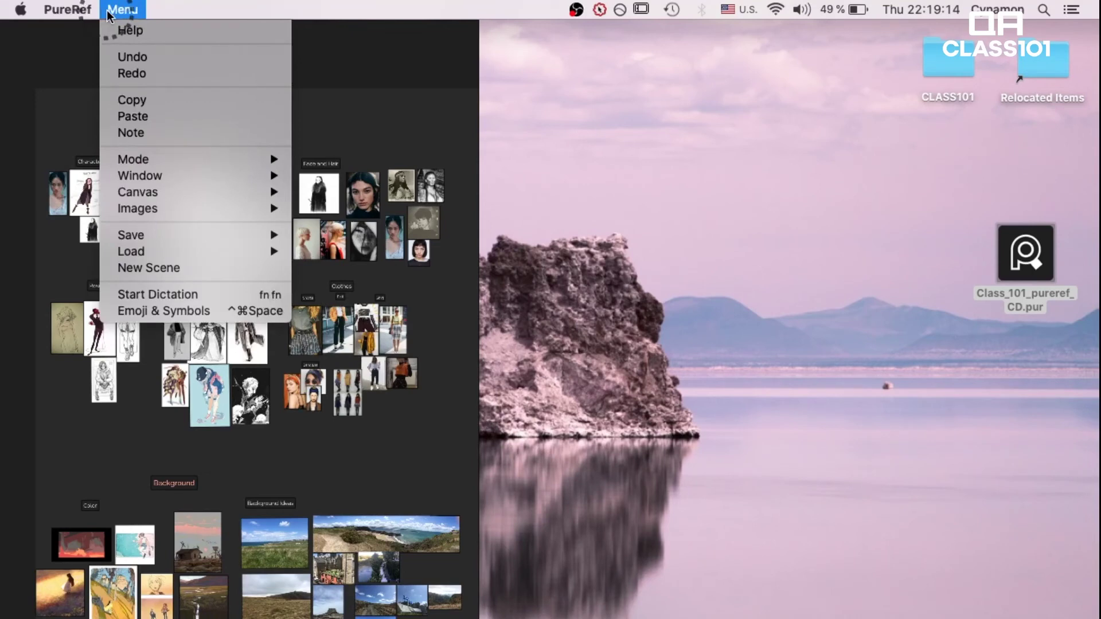
{"action": "mouse_move", "coordinate": [211, 249]}
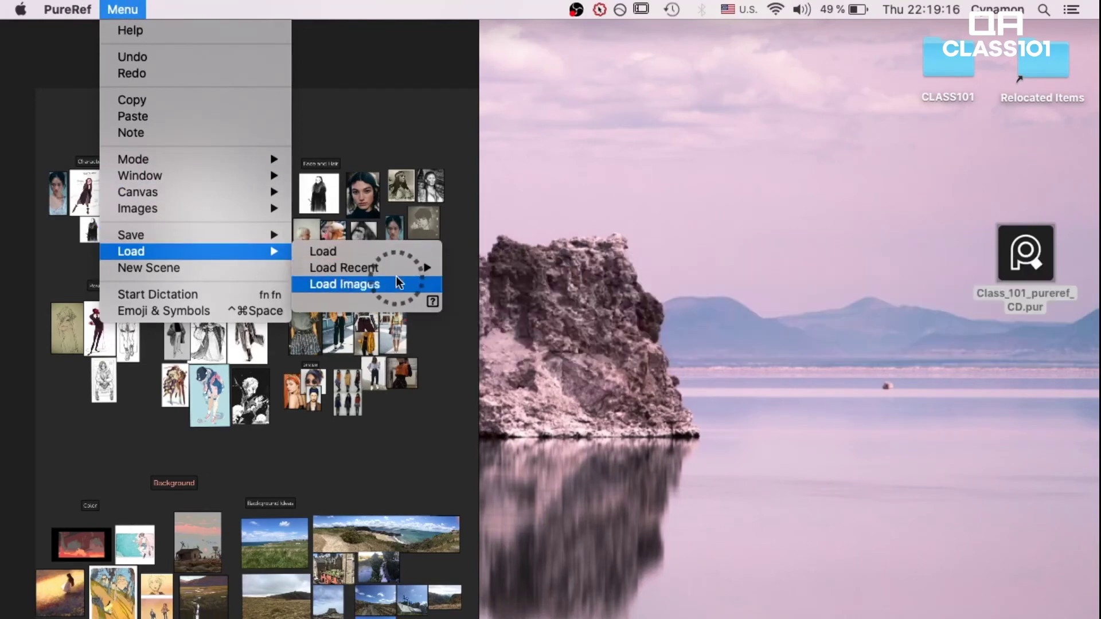
{"action": "mouse_move", "coordinate": [434, 273]}
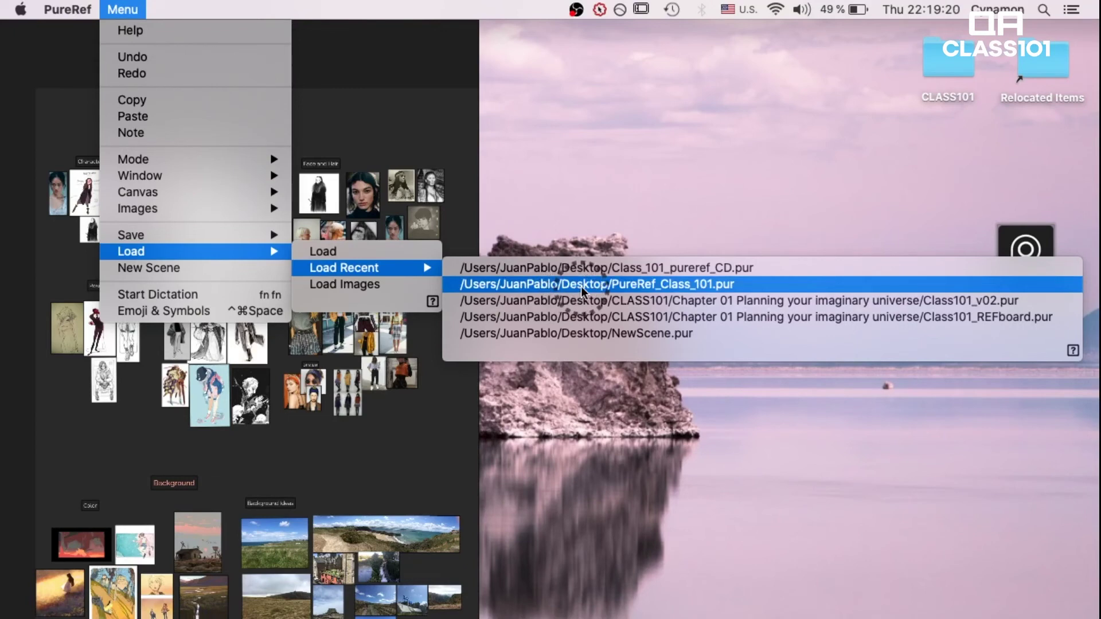
{"action": "left_click", "coordinate": [610, 299]}
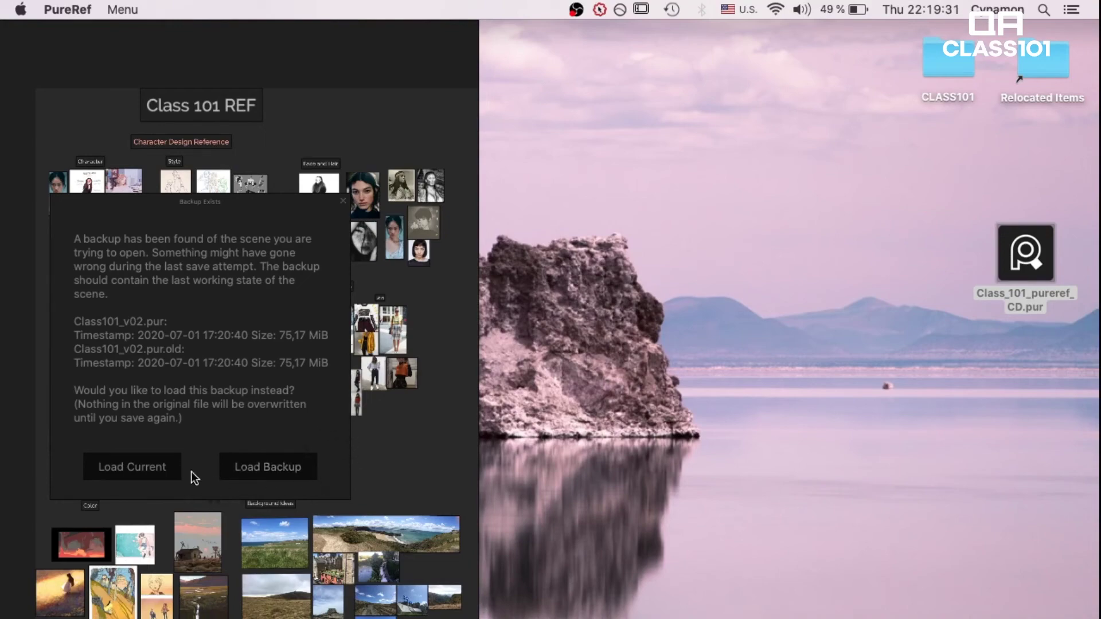
{"action": "left_click", "coordinate": [131, 459]}
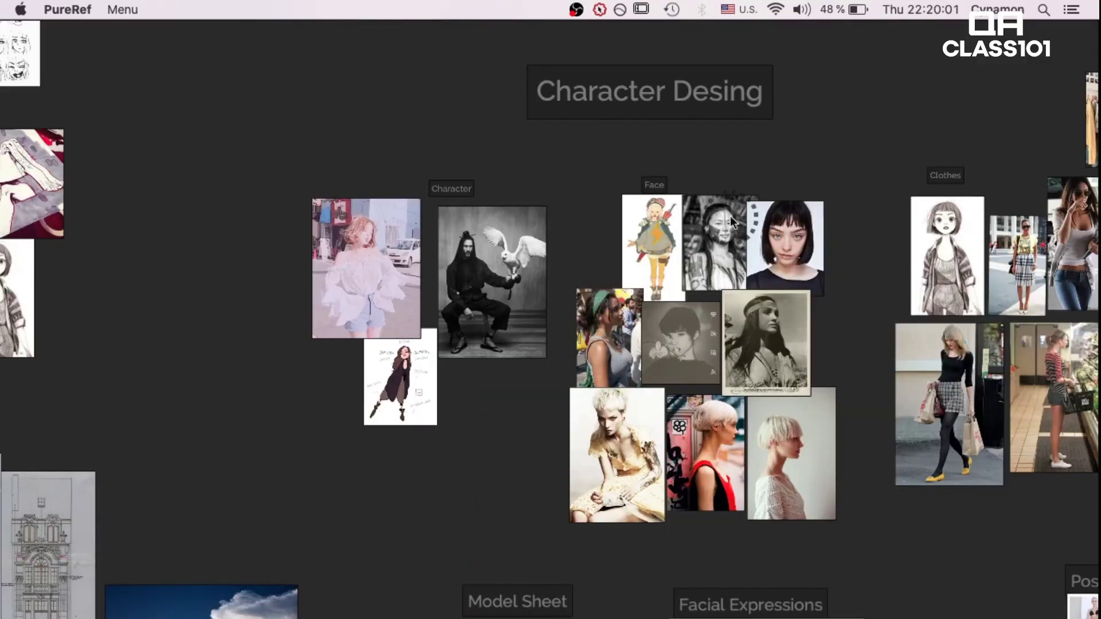
Select and copy the Character Desing heading together with its Character, Face and Clothes images and labels.
{"action": "scroll", "coordinate": [731, 216], "scroll_direction": "down", "scroll_amount": 3}
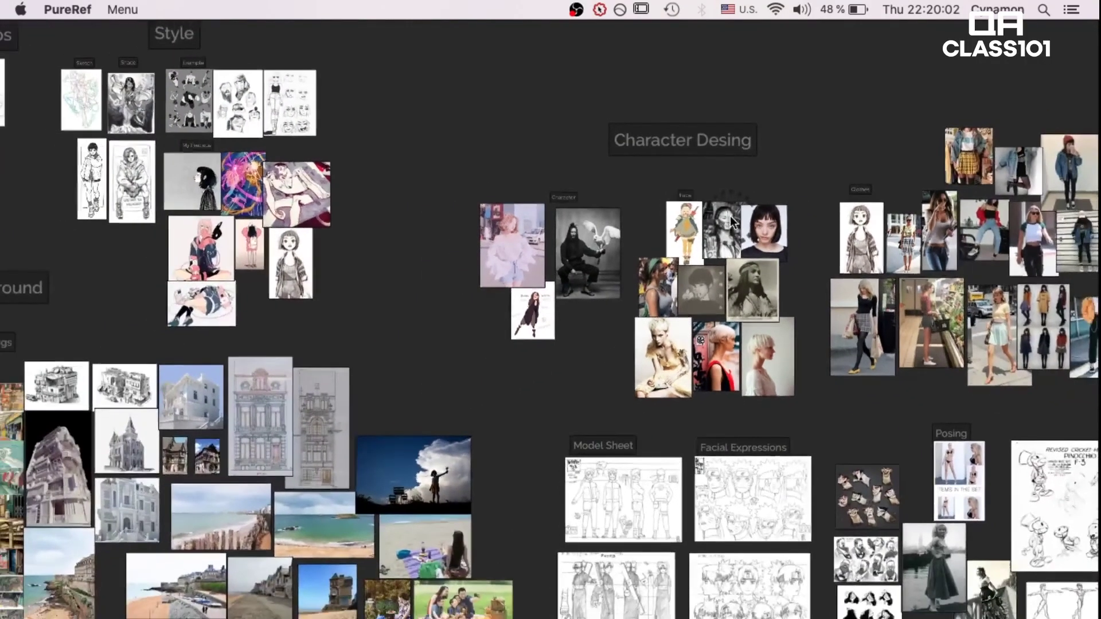
{"action": "scroll", "coordinate": [730, 215], "scroll_direction": "down", "scroll_amount": 3}
{"action": "left_click_drag", "start_coordinate": [541, 111], "coordinate": [1050, 348]}
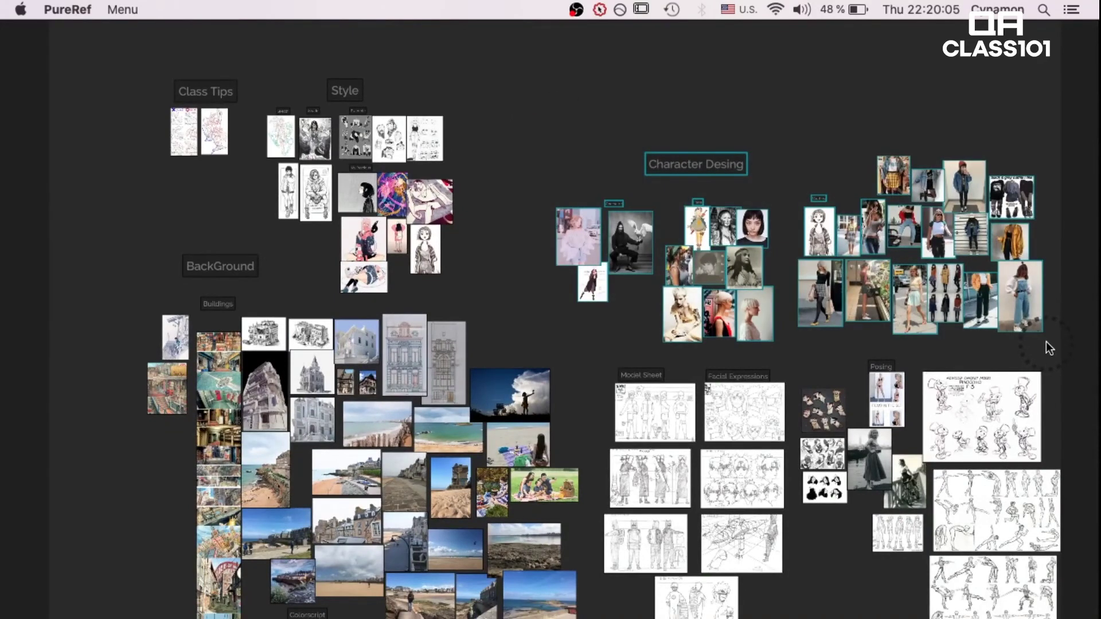
Load the recent scene Class_101_pureref_CD.pur and paste the copied Character Desing group into it.
{"action": "left_click", "coordinate": [68, 9]}
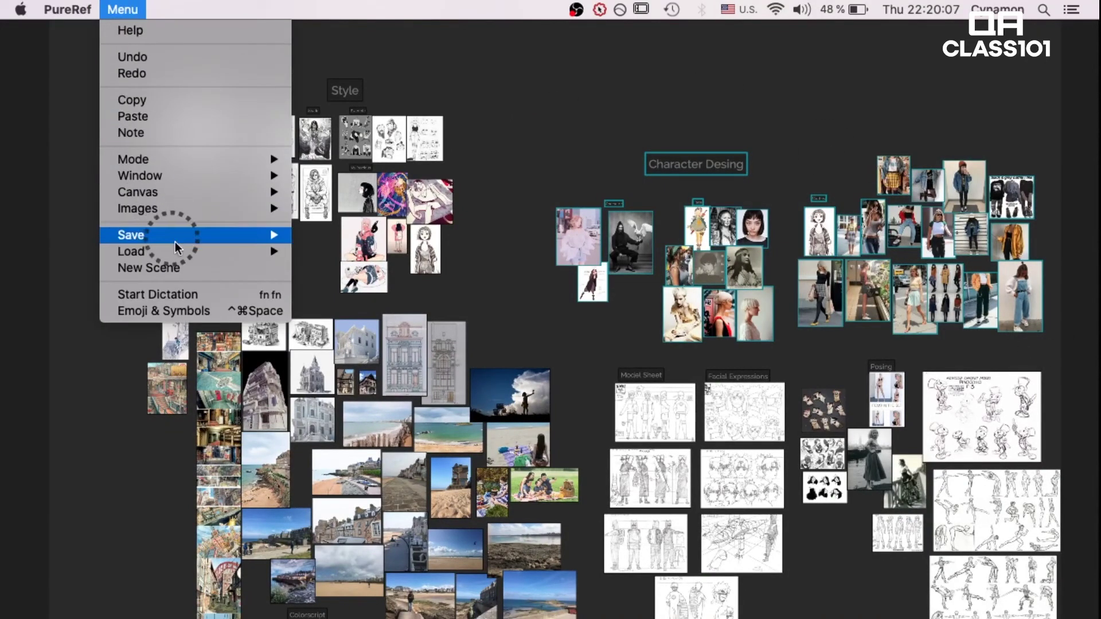
{"action": "mouse_move", "coordinate": [184, 251]}
{"action": "mouse_move", "coordinate": [353, 271]}
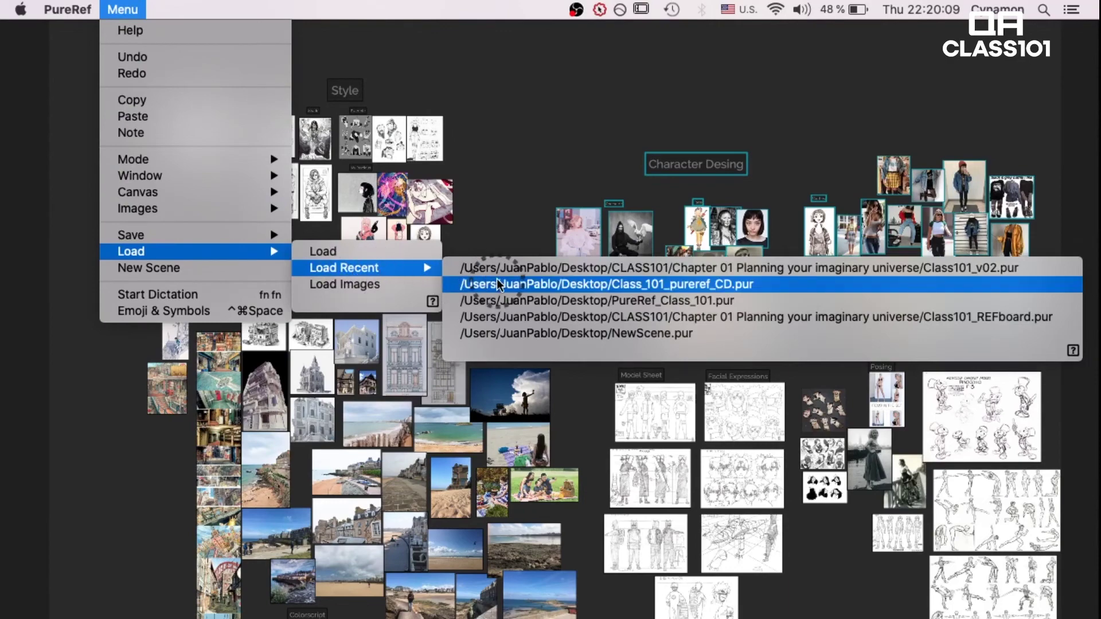
{"action": "left_click", "coordinate": [589, 283]}
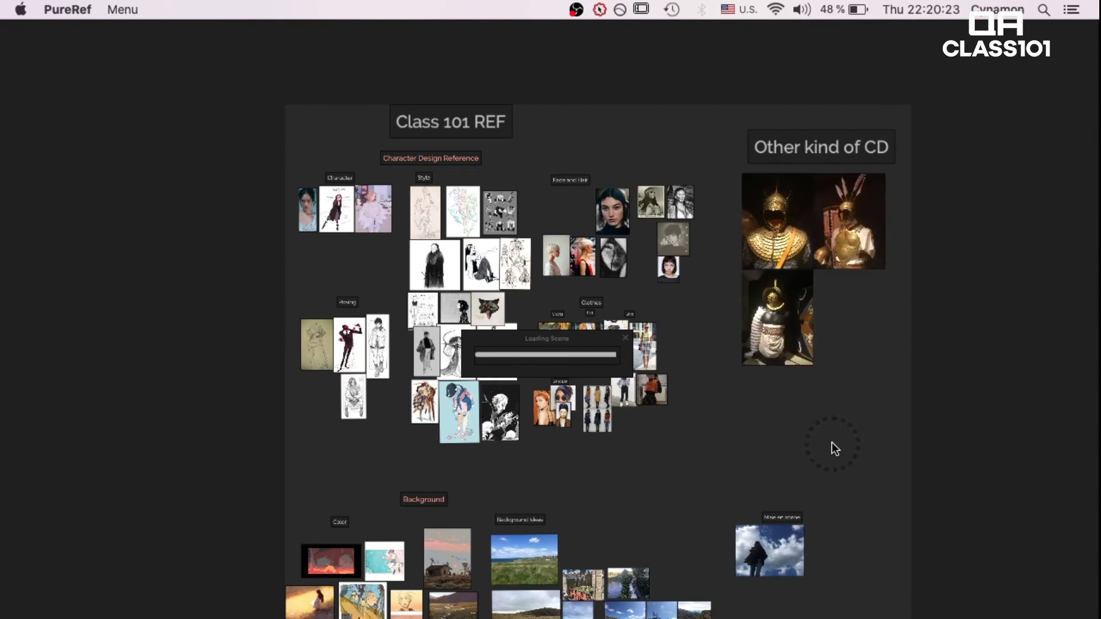
{"action": "key", "text": "super+v"}
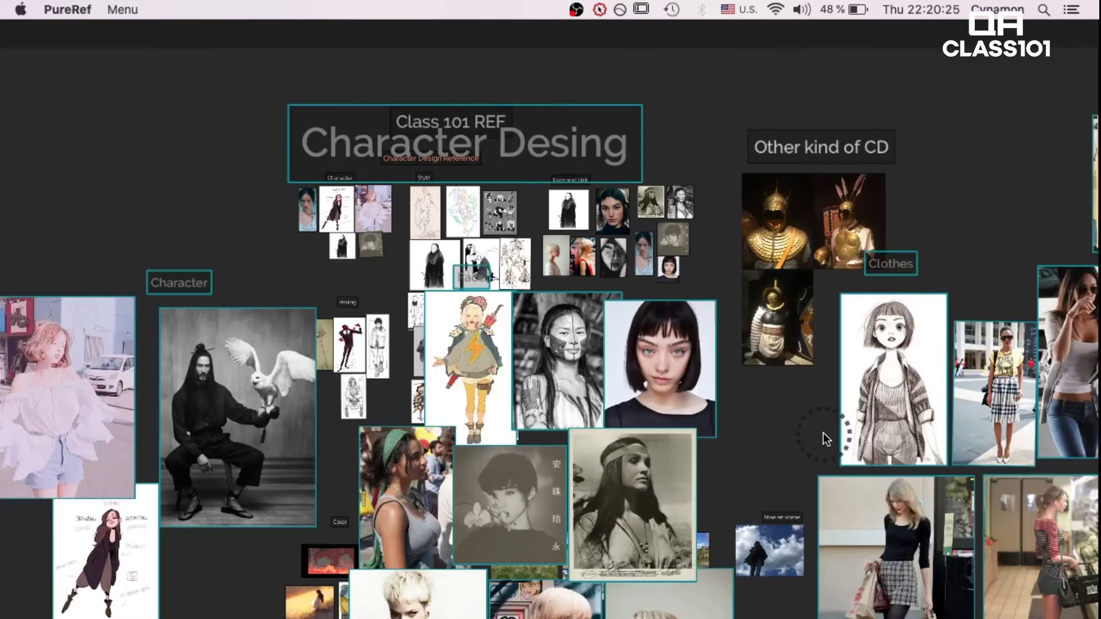
Shrink the pasted Character Desing group and place it beside the Other kind of CD armor photos.
{"action": "scroll", "coordinate": [824, 436], "scroll_direction": "down", "scroll_amount": 6}
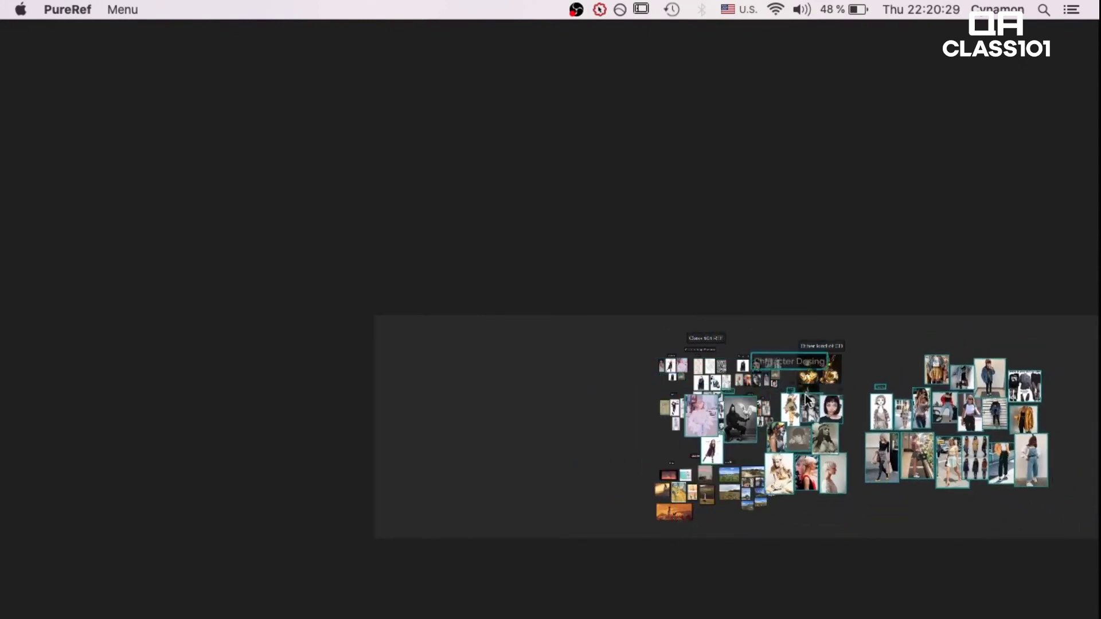
{"action": "left_click_drag", "start_coordinate": [769, 332], "coordinate": [757, 331]}
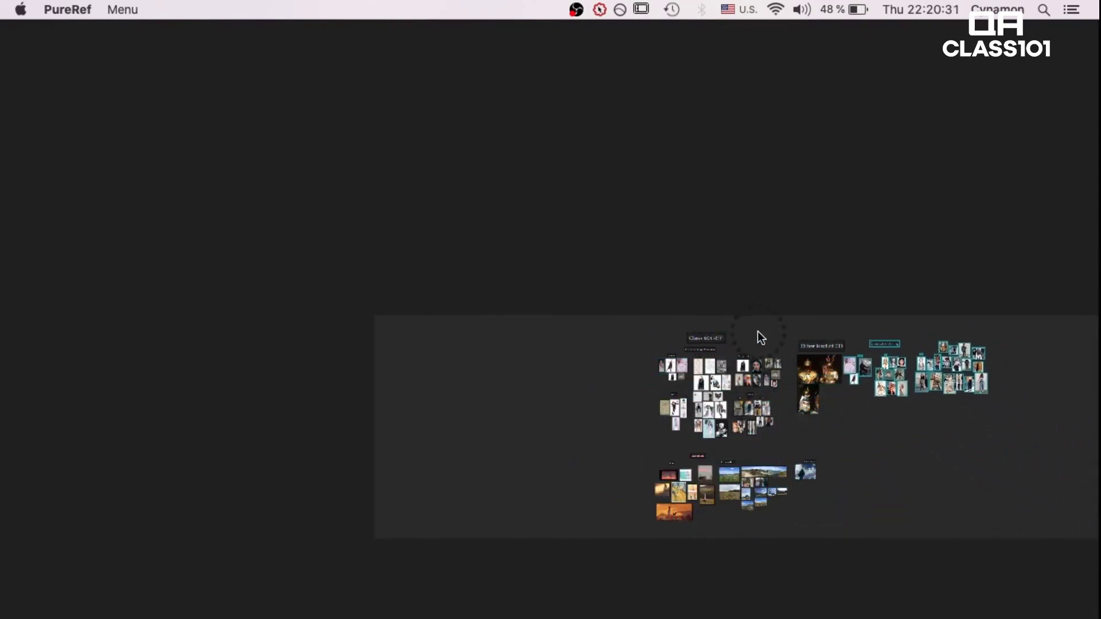
{"action": "scroll", "coordinate": [961, 387], "scroll_direction": "up", "scroll_amount": 6}
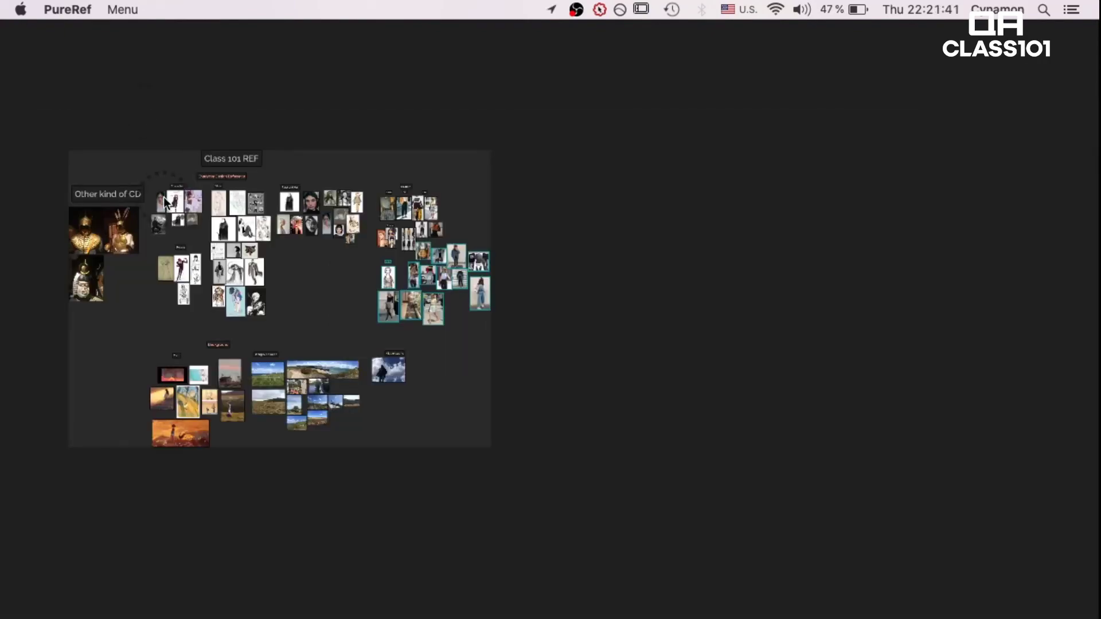
Examine the expanded Clothes group, focus on the Style group and the first Face and Hair image, and return to the overview each time.
{"action": "scroll", "coordinate": [163, 201], "scroll_direction": "up", "scroll_amount": 5}
{"action": "scroll", "coordinate": [469, 332], "scroll_direction": "up", "scroll_amount": 5}
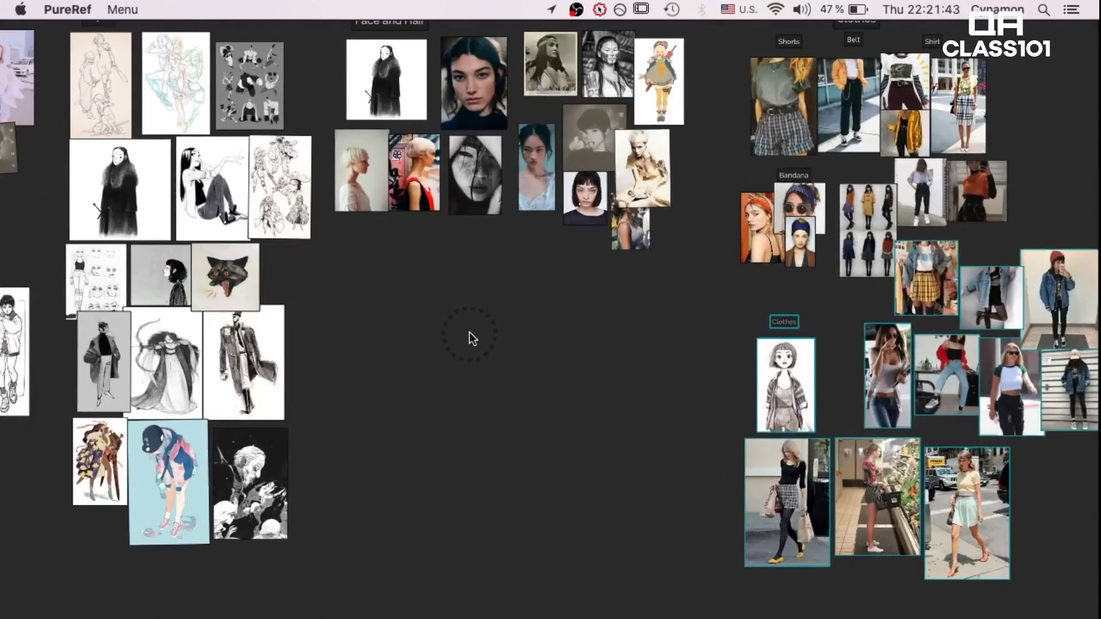
{"action": "scroll", "coordinate": [470, 337], "scroll_direction": "down", "scroll_amount": 6}
{"action": "left_click_drag", "start_coordinate": [629, 114], "coordinate": [880, 483]}
{"action": "key", "text": "space"}
{"action": "key", "text": "space"}
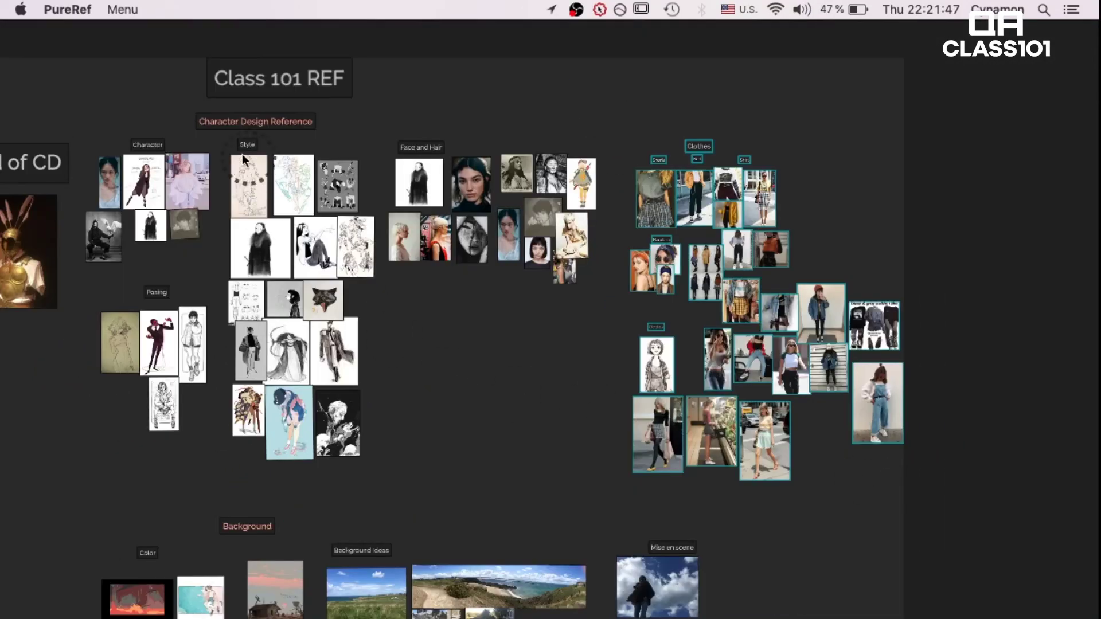
{"action": "left_click_drag", "start_coordinate": [234, 136], "coordinate": [400, 448]}
{"action": "key", "text": "f"}
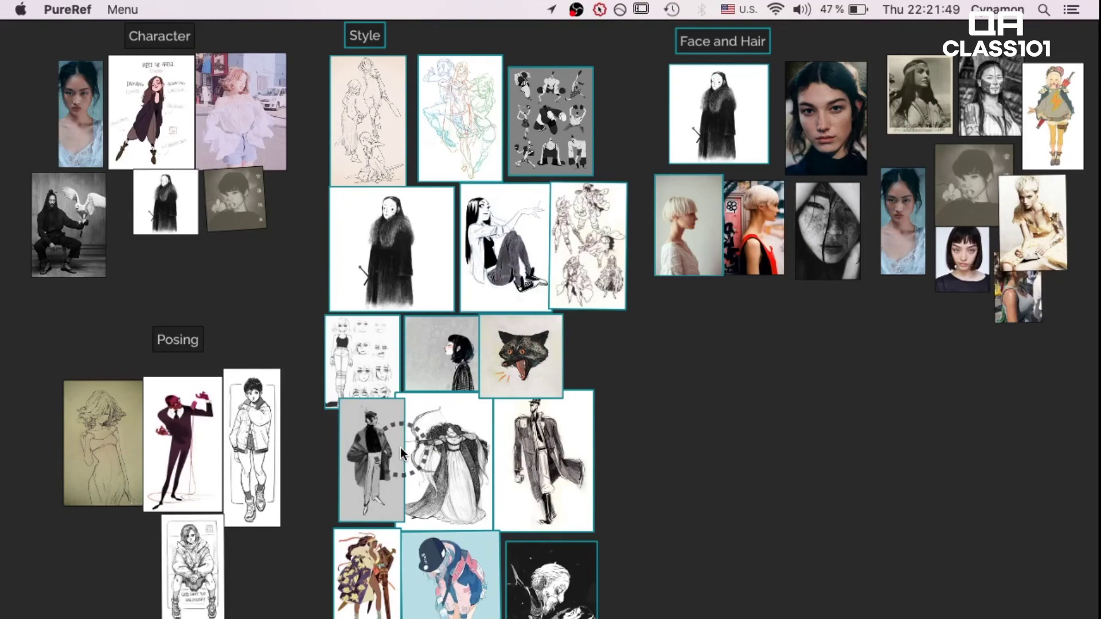
{"action": "key", "text": "a"}
{"action": "left_click", "coordinate": [419, 178]}
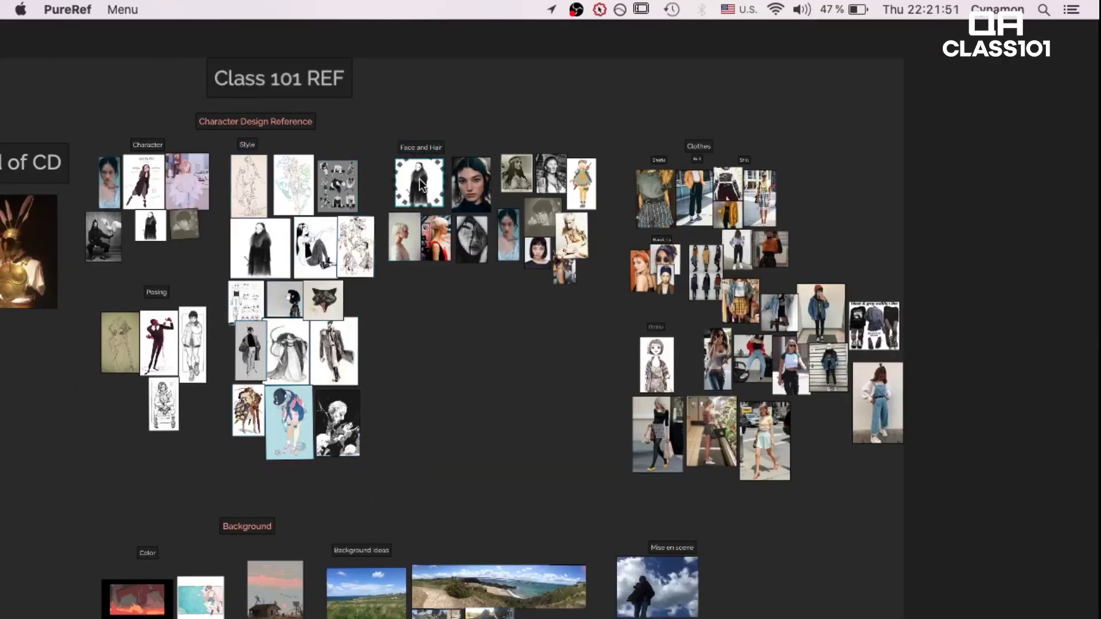
{"action": "key", "text": "f"}
{"action": "key", "text": "a"}
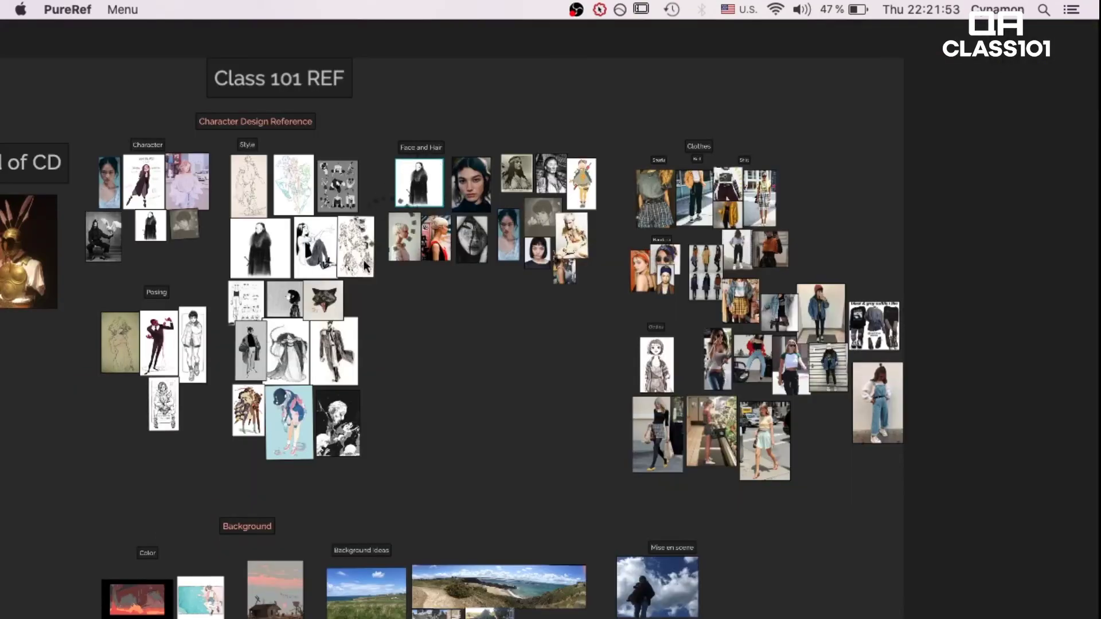
Save the current scene with the merged Other kind of CD group.
{"action": "scroll", "coordinate": [334, 338], "scroll_direction": "down", "scroll_amount": 2}
{"action": "scroll", "coordinate": [332, 331], "scroll_direction": "up", "scroll_amount": 1}
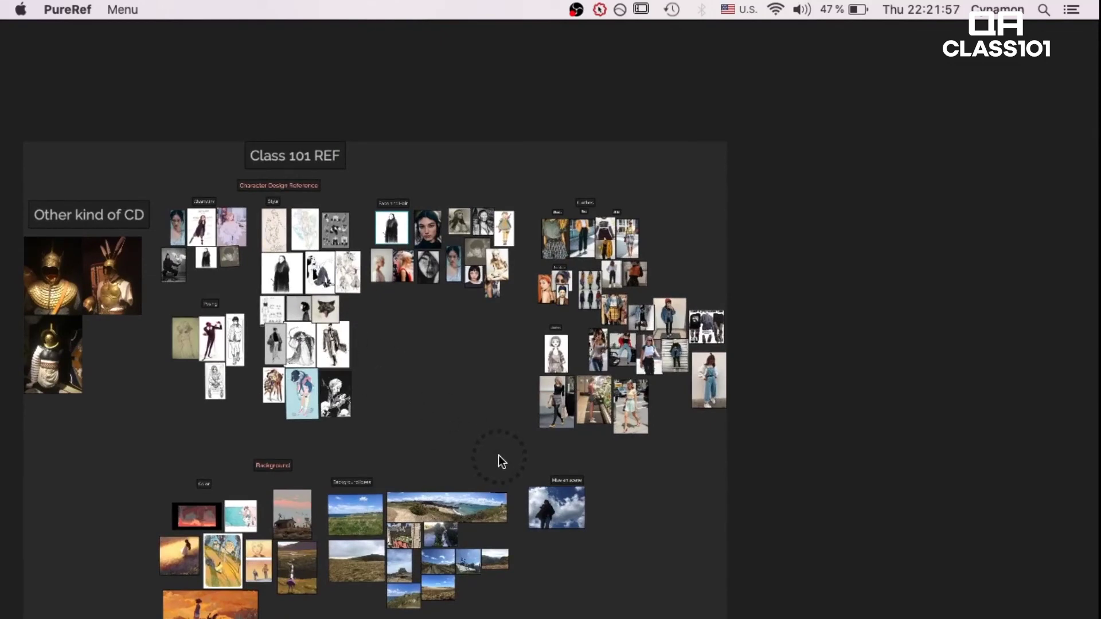
{"action": "left_click", "coordinate": [55, 12]}
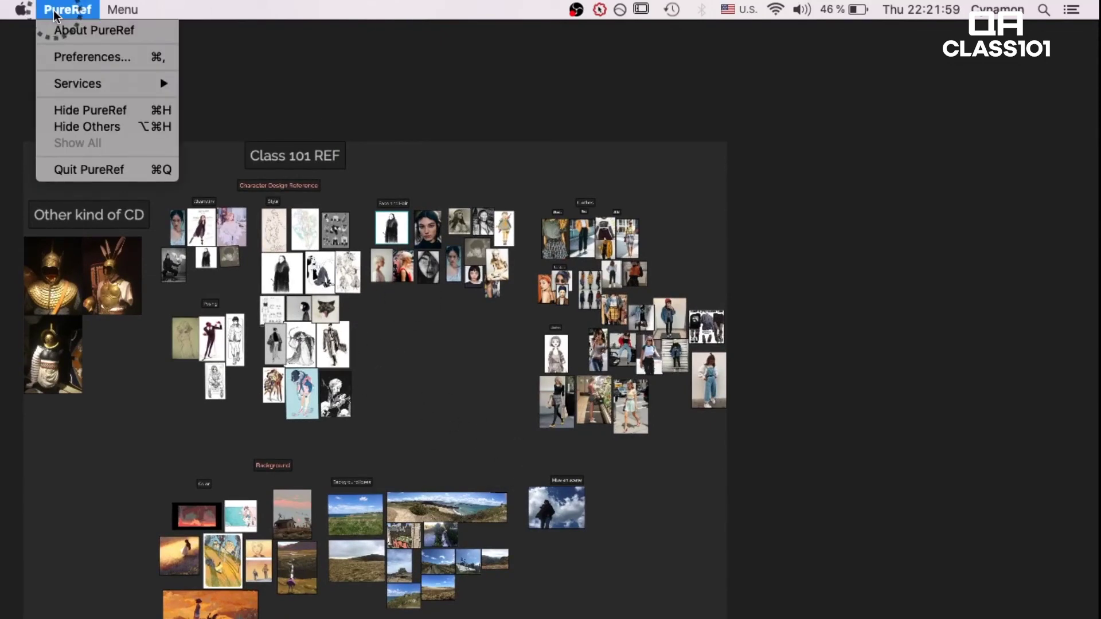
{"action": "left_click", "coordinate": [147, 162]}
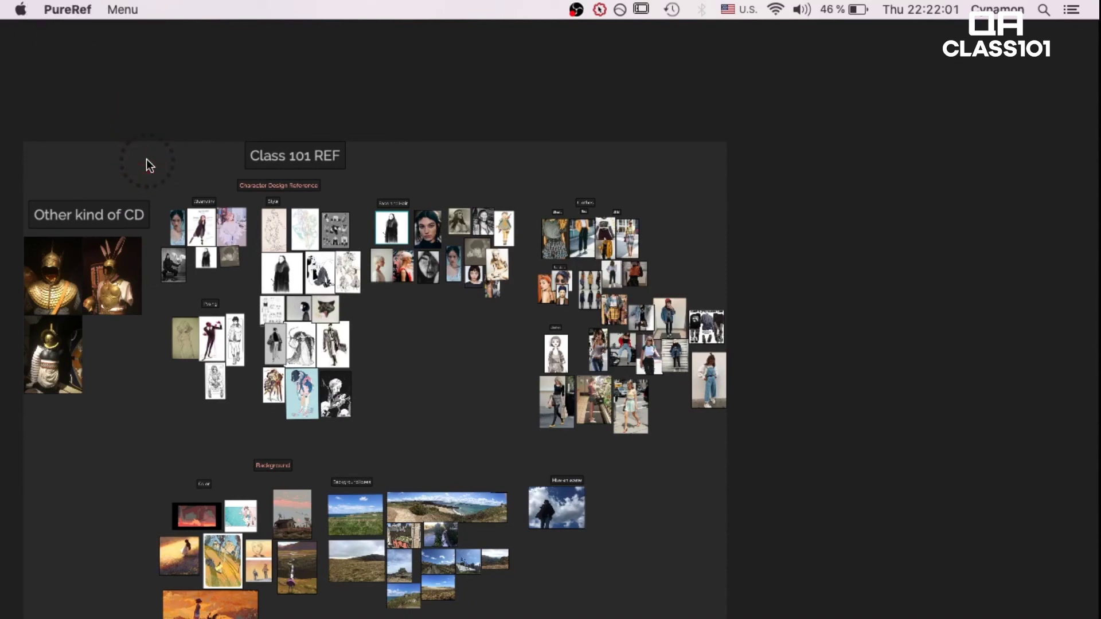
{"action": "left_click", "coordinate": [369, 353]}
{"action": "key", "text": "super+s"}
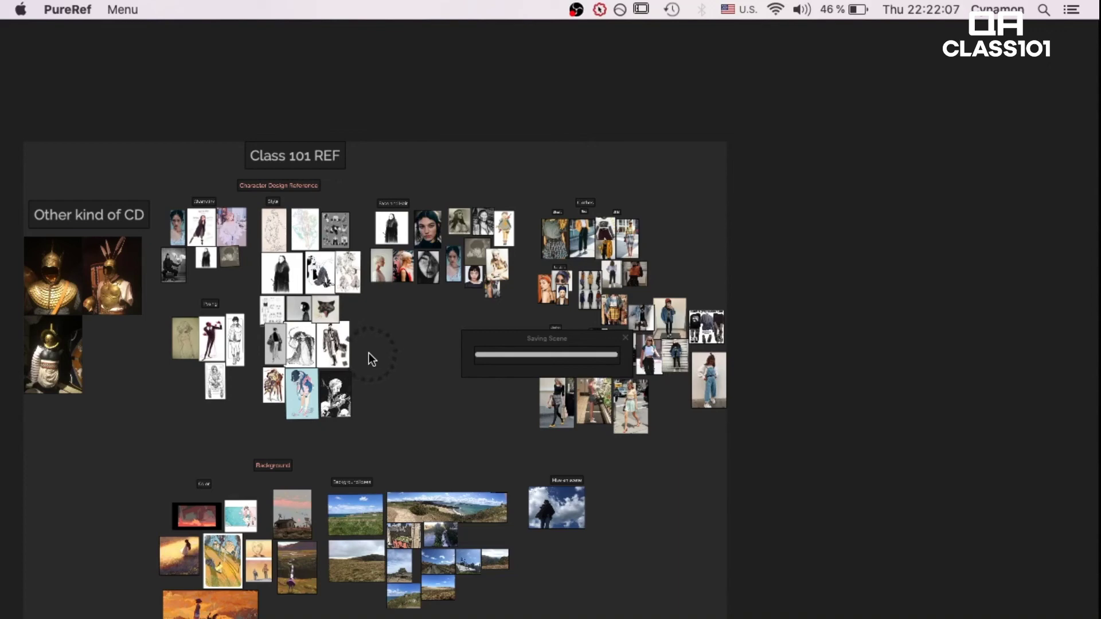
Start exporting the whole scene as an image to the Desktop under the name Pureref_gloomygilrscene.
{"action": "scroll", "coordinate": [439, 353], "scroll_direction": "up", "scroll_amount": 2}
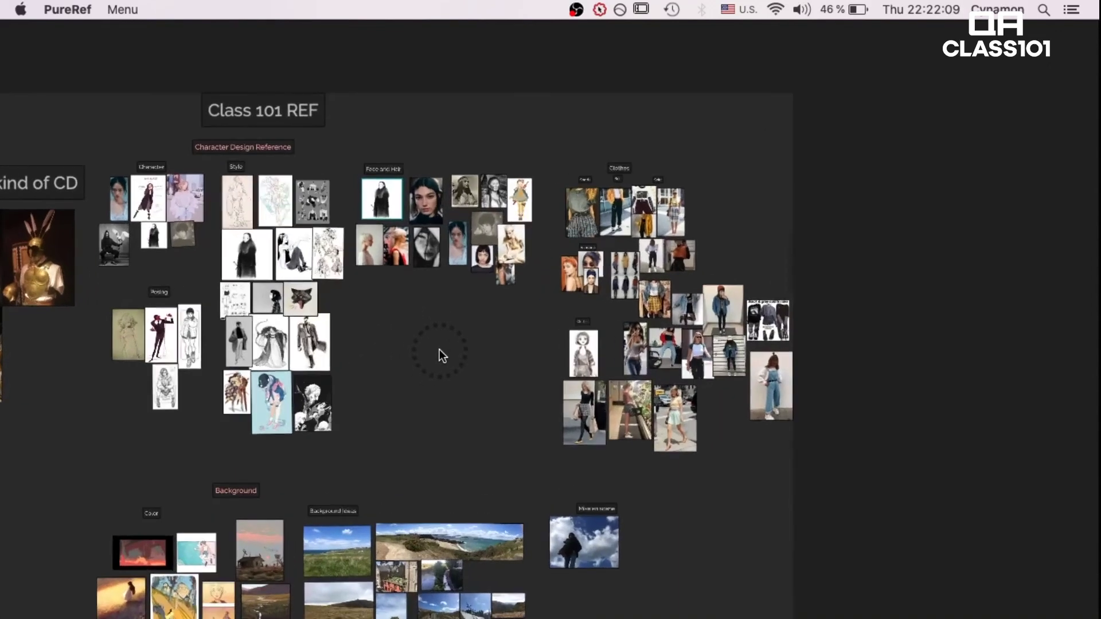
{"action": "left_click", "coordinate": [481, 328]}
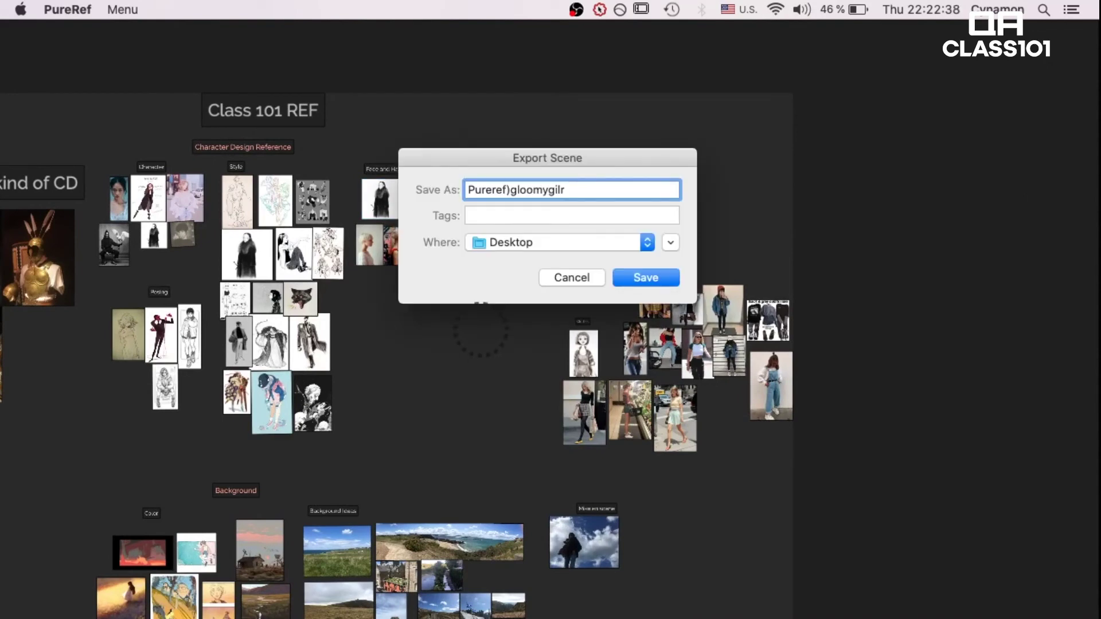
{"action": "type", "text": "scene"}
{"action": "left_click", "coordinate": [505, 191]}
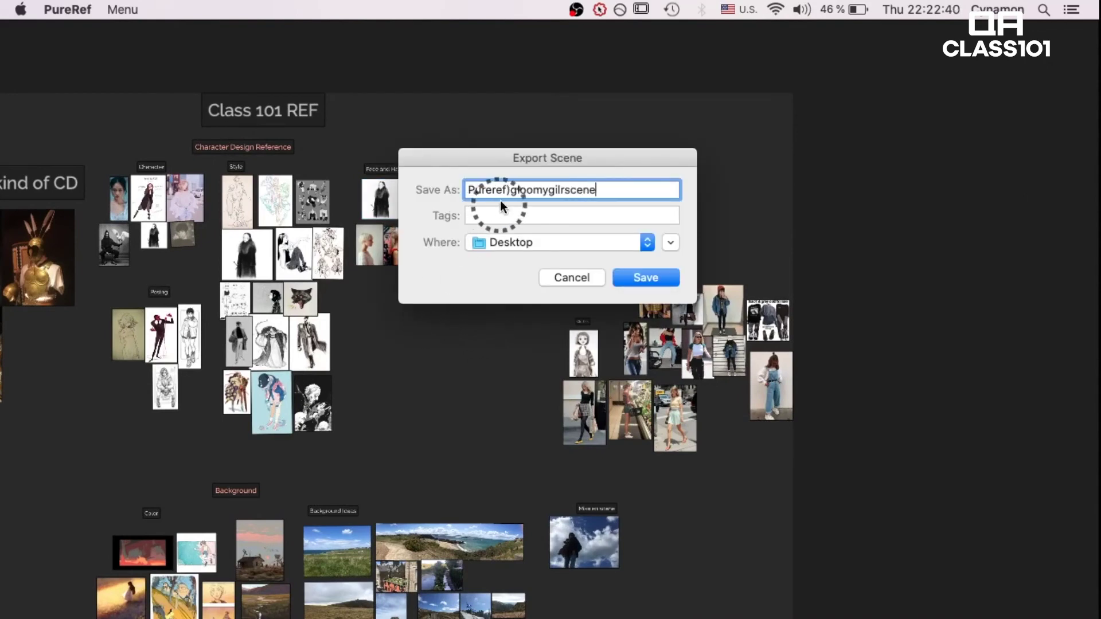
{"action": "key", "text": "BackSpace"}
{"action": "type", "text": "_"}
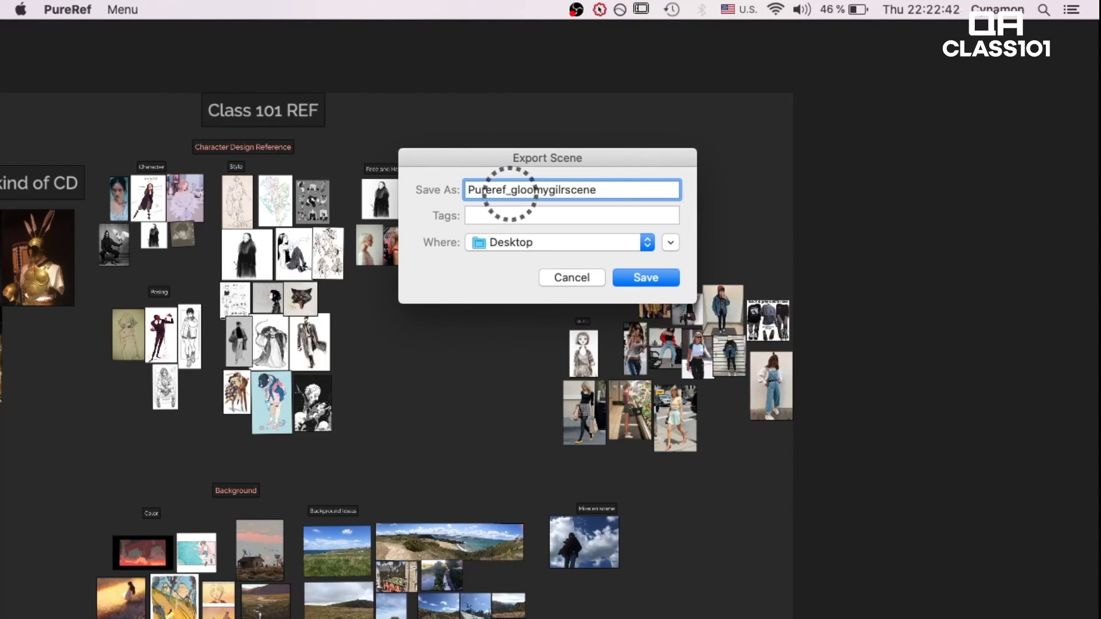
{"action": "key", "text": "Return"}
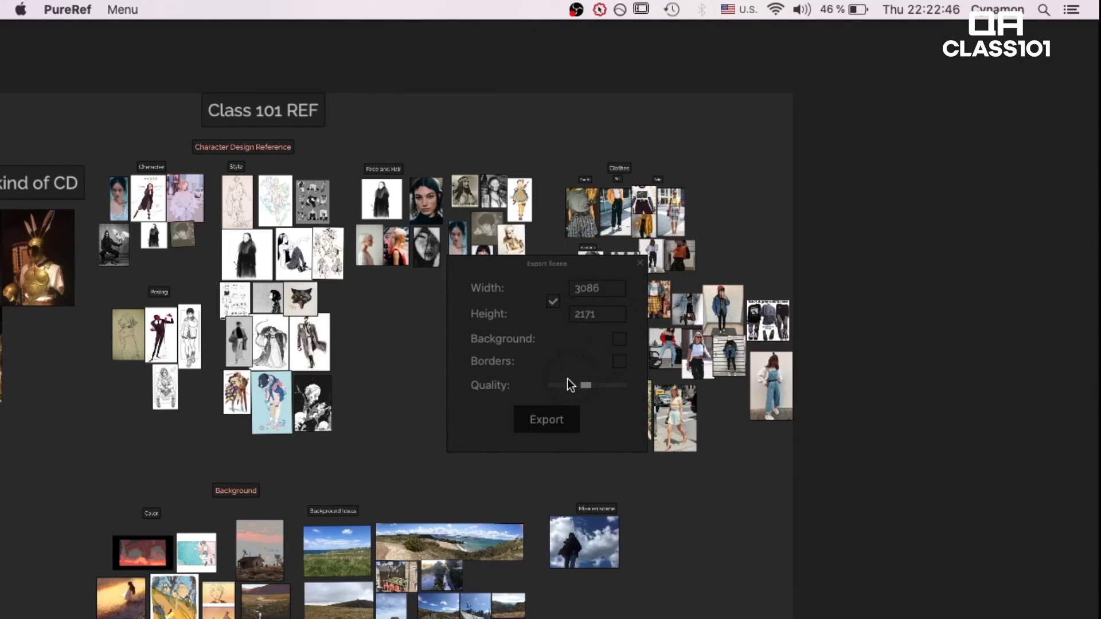
Raise the export quality, enable borders and export the scene image.
{"action": "left_click", "coordinate": [585, 386]}
{"action": "left_click_drag", "start_coordinate": [586, 390], "coordinate": [613, 390]}
{"action": "left_click", "coordinate": [619, 361]}
{"action": "left_click", "coordinate": [575, 430]}
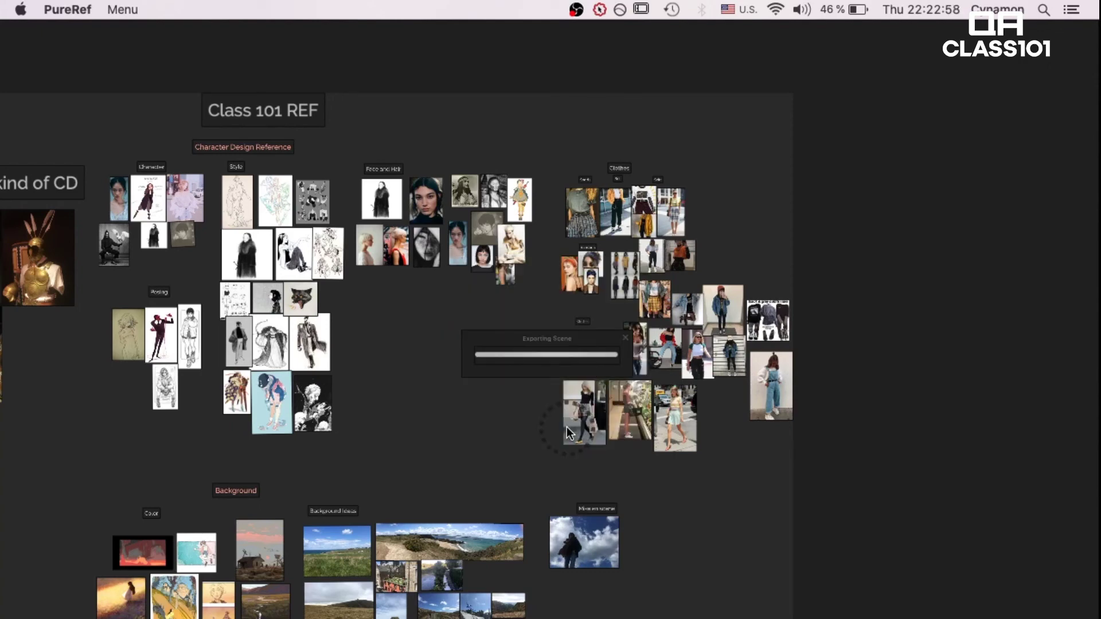
Hide the board, switch to Finder and preview the exported Pureref_gloomygilrscene.png from the desktop.
{"action": "left_click", "coordinate": [190, 59]}
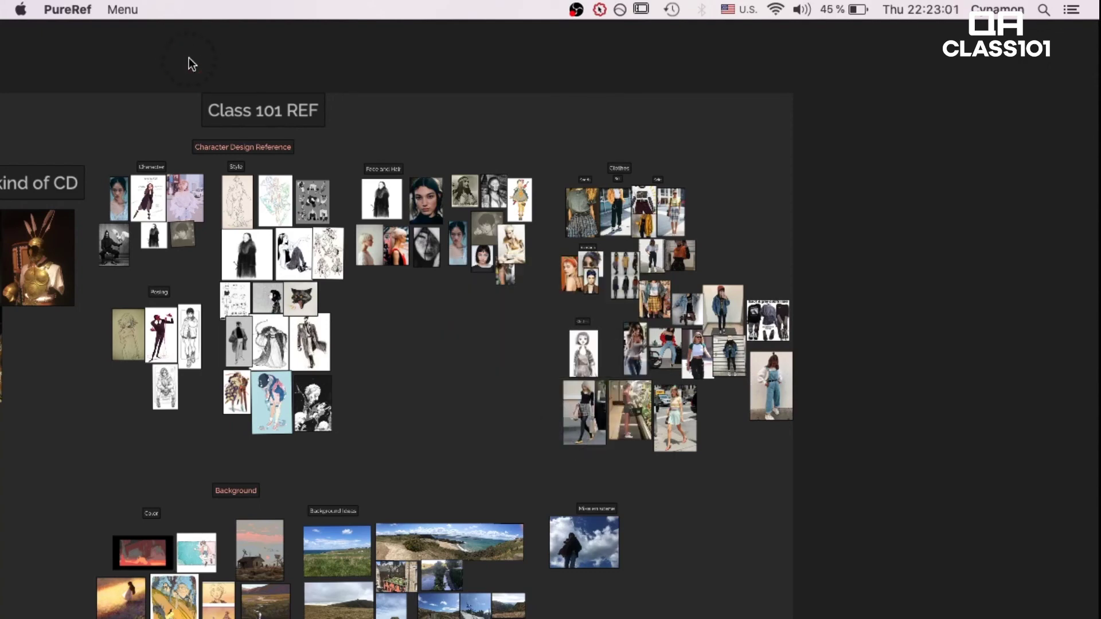
{"action": "key", "text": "super+h"}
{"action": "left_click_drag", "start_coordinate": [1055, 448], "coordinate": [718, 243]}
{"action": "left_click", "coordinate": [717, 243]}
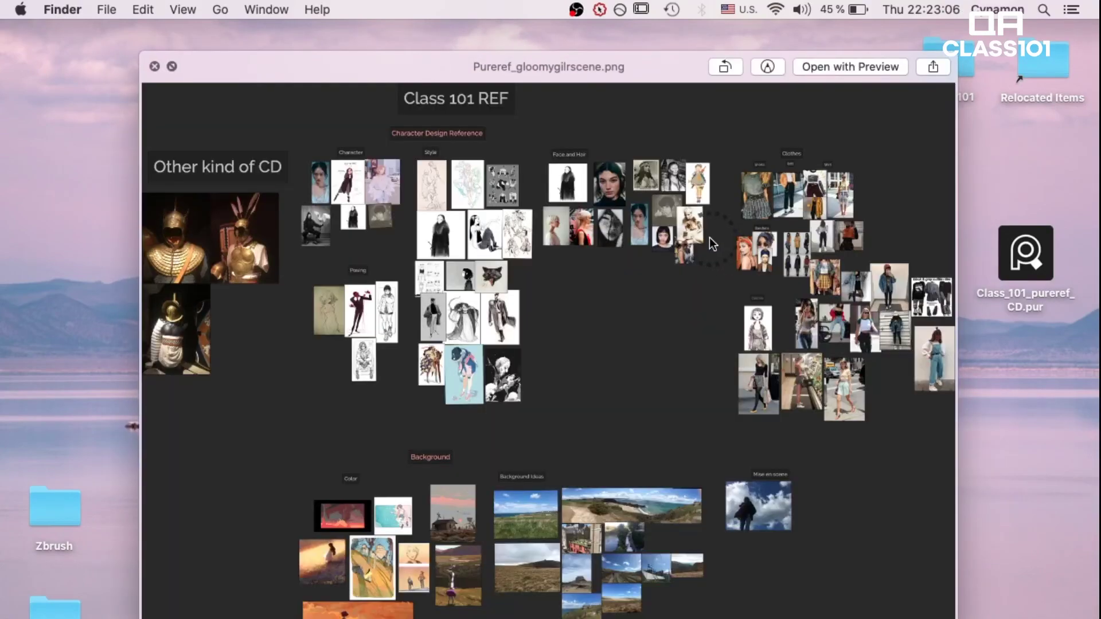
Examine the Face and Hair images in the exported picture close up to judge their image quality.
{"action": "scroll", "coordinate": [652, 229], "scroll_direction": "up", "scroll_amount": 3}
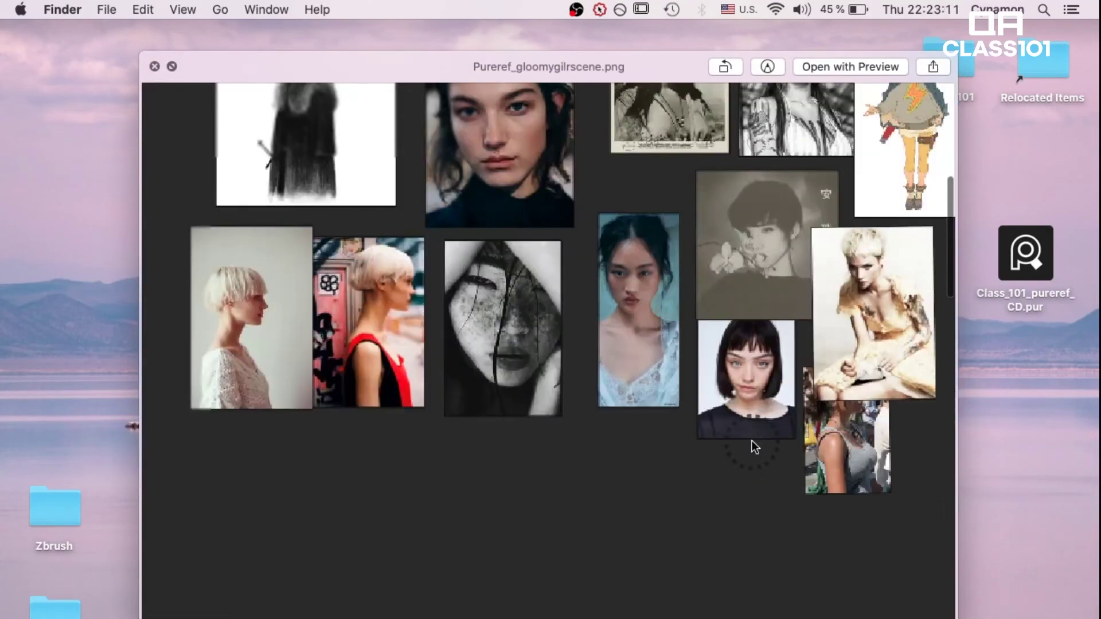
{"action": "scroll", "coordinate": [751, 443], "scroll_direction": "down", "scroll_amount": 2}
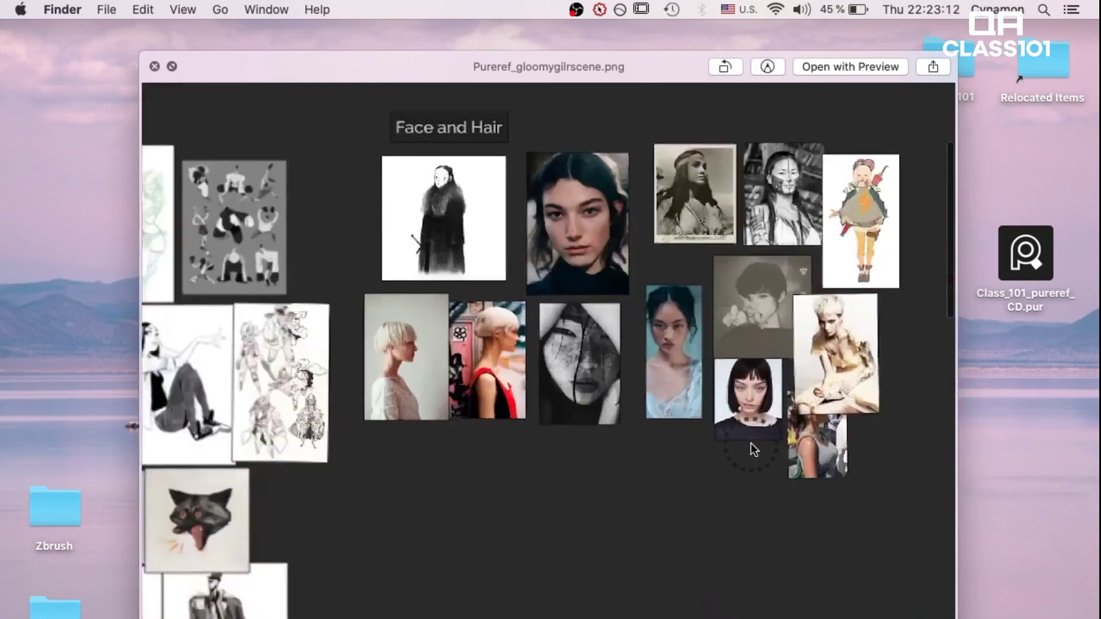
{"action": "scroll", "coordinate": [659, 277], "scroll_direction": "up", "scroll_amount": 3}
{"action": "scroll", "coordinate": [608, 197], "scroll_direction": "up", "scroll_amount": 5}
{"action": "scroll", "coordinate": [604, 375], "scroll_direction": "down", "scroll_amount": 10}
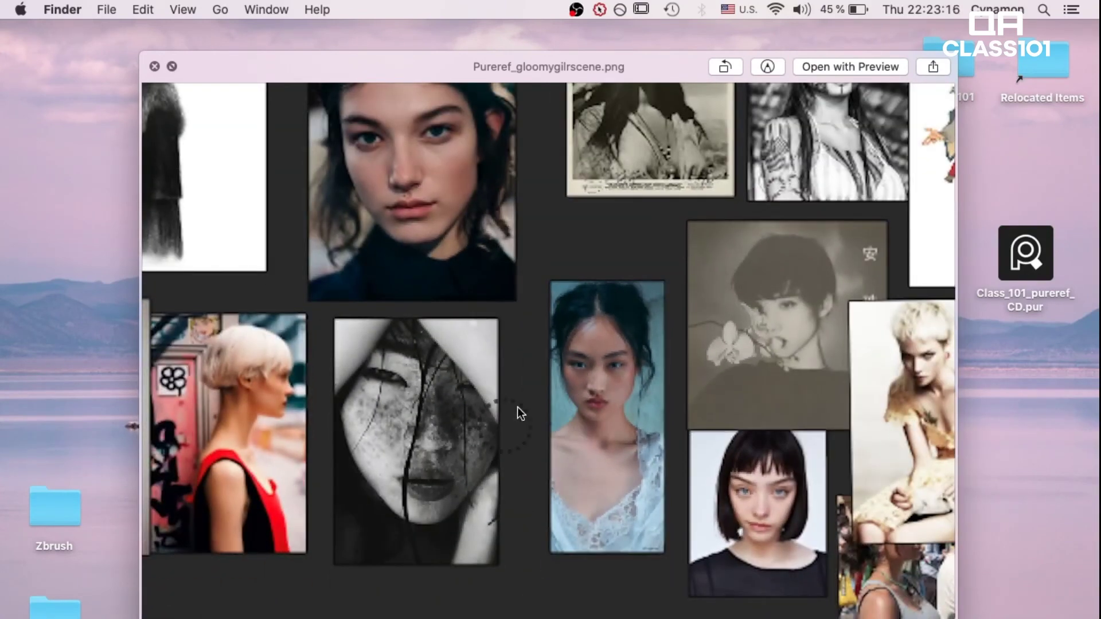
{"action": "scroll", "coordinate": [646, 490], "scroll_direction": "down", "scroll_amount": 8}
{"action": "scroll", "coordinate": [646, 504], "scroll_direction": "up", "scroll_amount": 10}
{"action": "scroll", "coordinate": [623, 390], "scroll_direction": "down", "scroll_amount": 10}
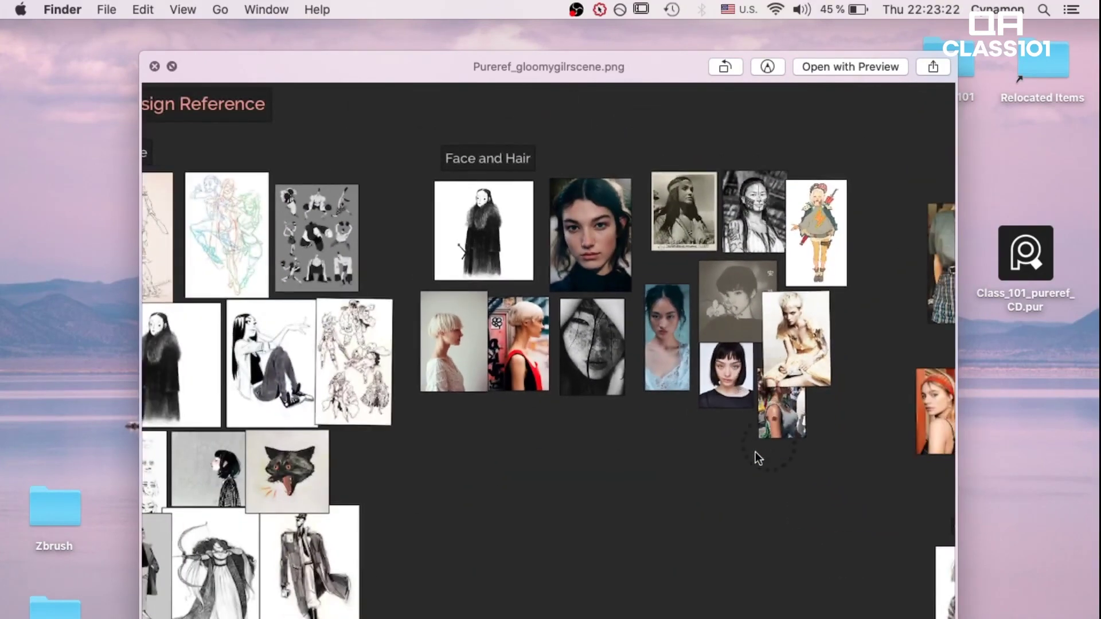
Examine the Clothes photos in the exported picture at high magnification to check their sharpness.
{"action": "scroll", "coordinate": [726, 452], "scroll_direction": "down", "scroll_amount": 10}
{"action": "scroll", "coordinate": [893, 309], "scroll_direction": "up", "scroll_amount": 10}
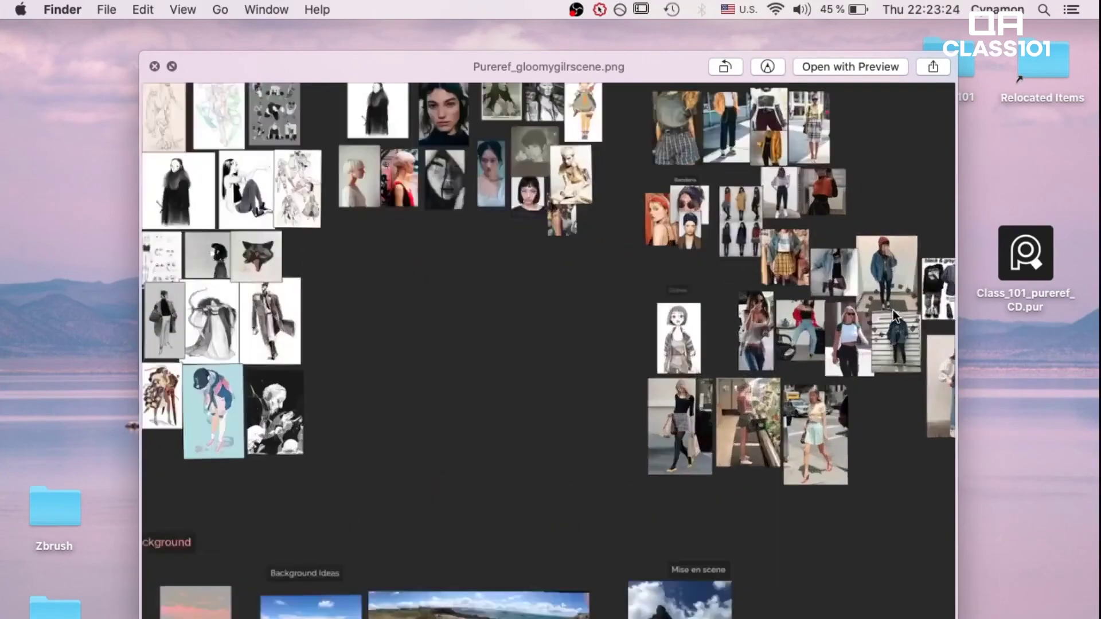
{"action": "scroll", "coordinate": [893, 310], "scroll_direction": "up", "scroll_amount": 8}
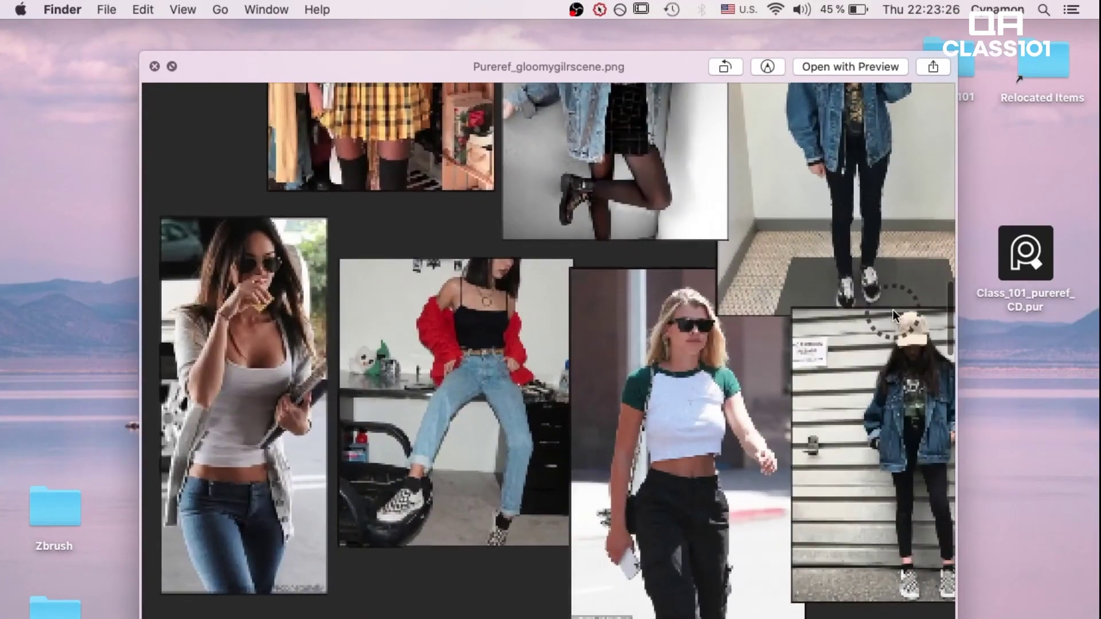
{"action": "scroll", "coordinate": [638, 439], "scroll_direction": "up", "scroll_amount": 5}
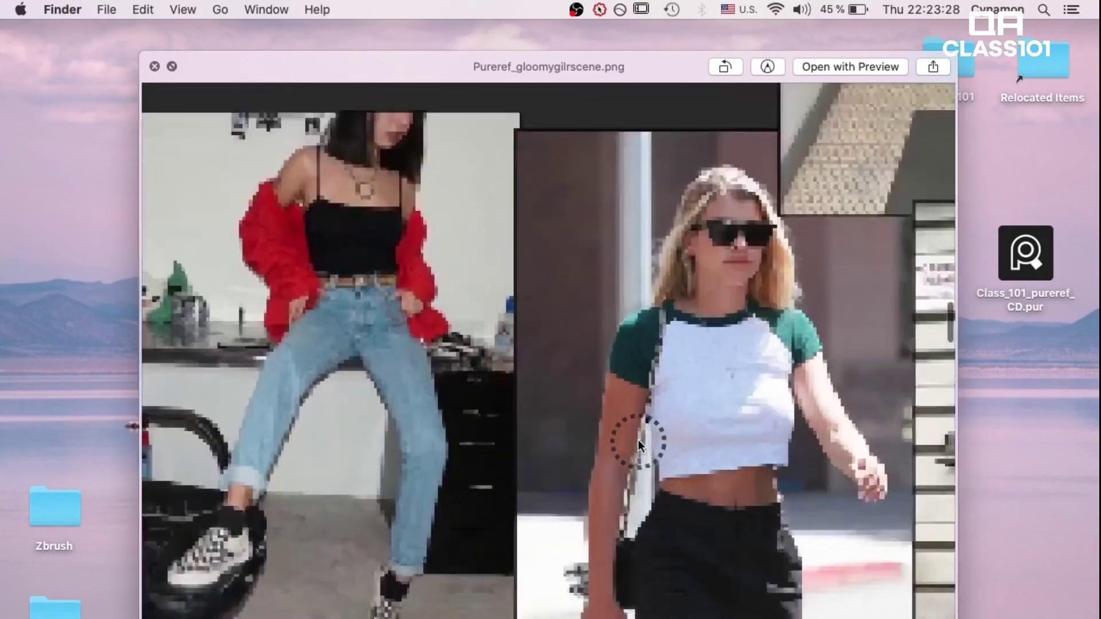
{"action": "scroll", "coordinate": [646, 444], "scroll_direction": "down", "scroll_amount": 8}
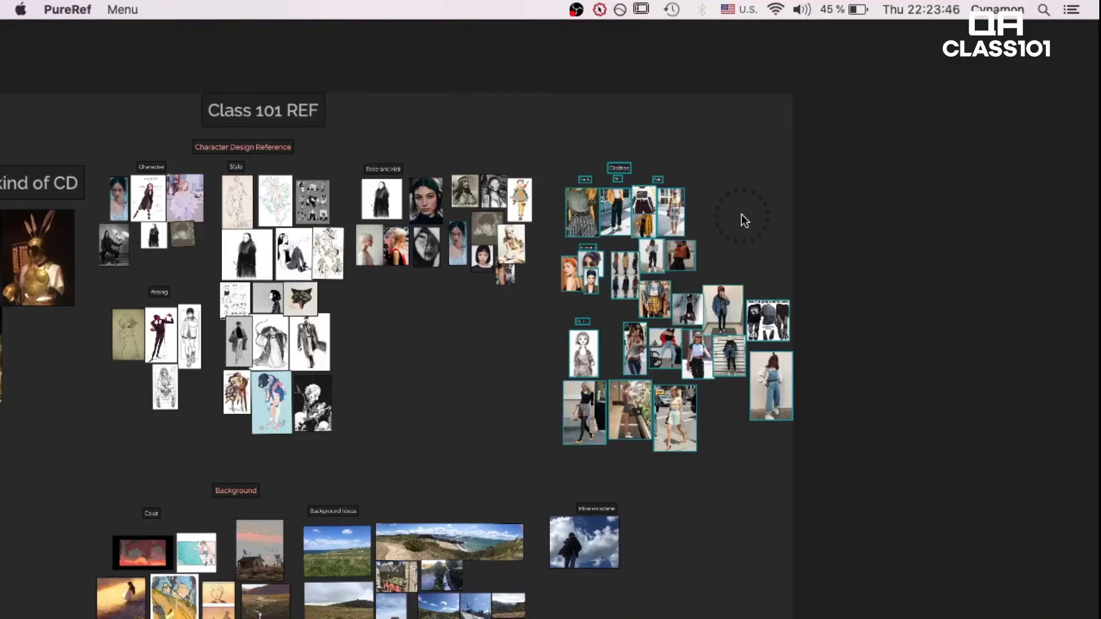
Export the selected Clothes images as separate files with the override name CLass101.
{"action": "right_click", "coordinate": [744, 215]}
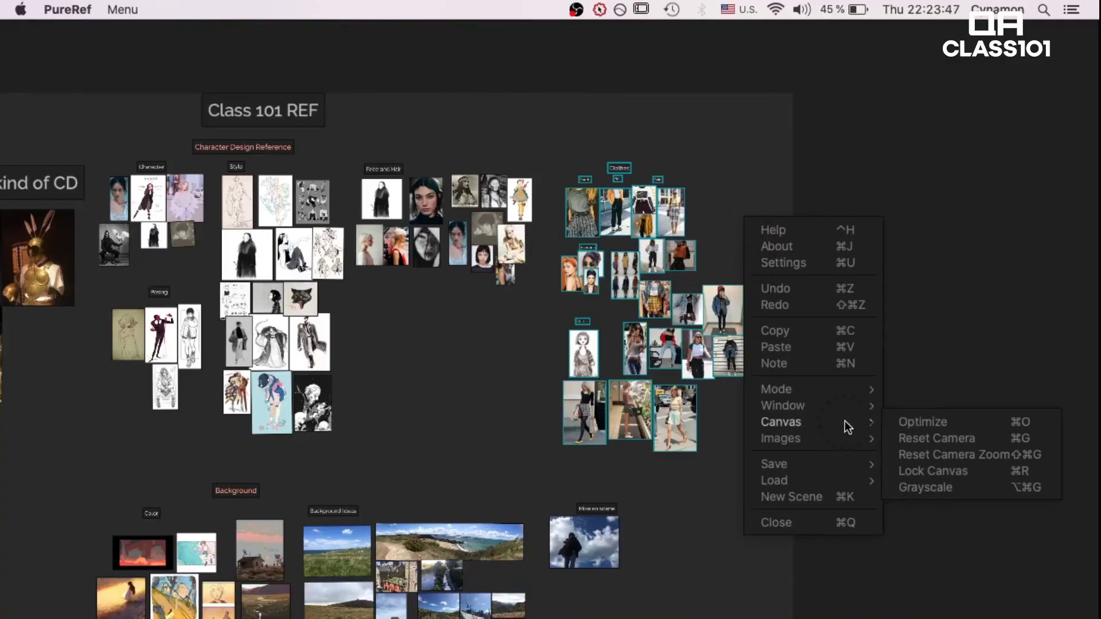
{"action": "mouse_move", "coordinate": [848, 480]}
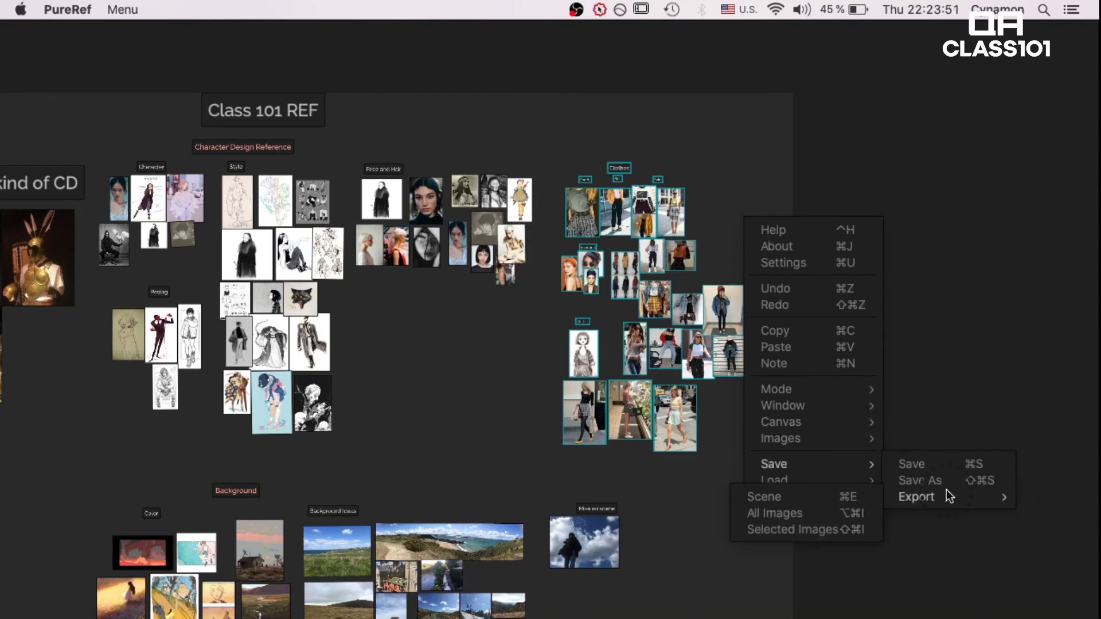
{"action": "mouse_move", "coordinate": [907, 496]}
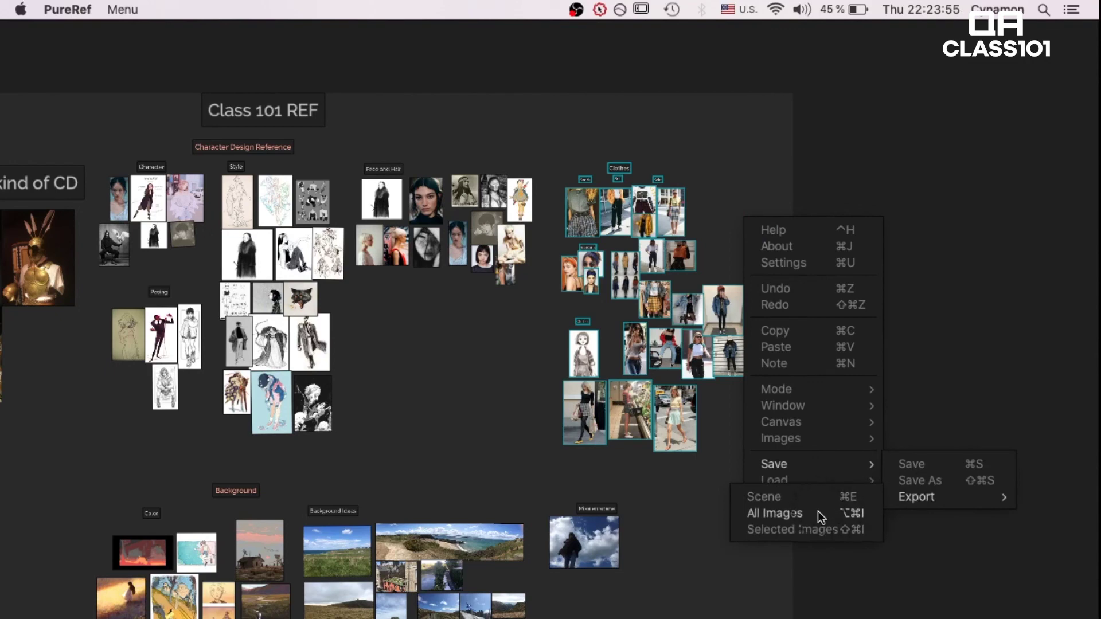
{"action": "left_click", "coordinate": [819, 529]}
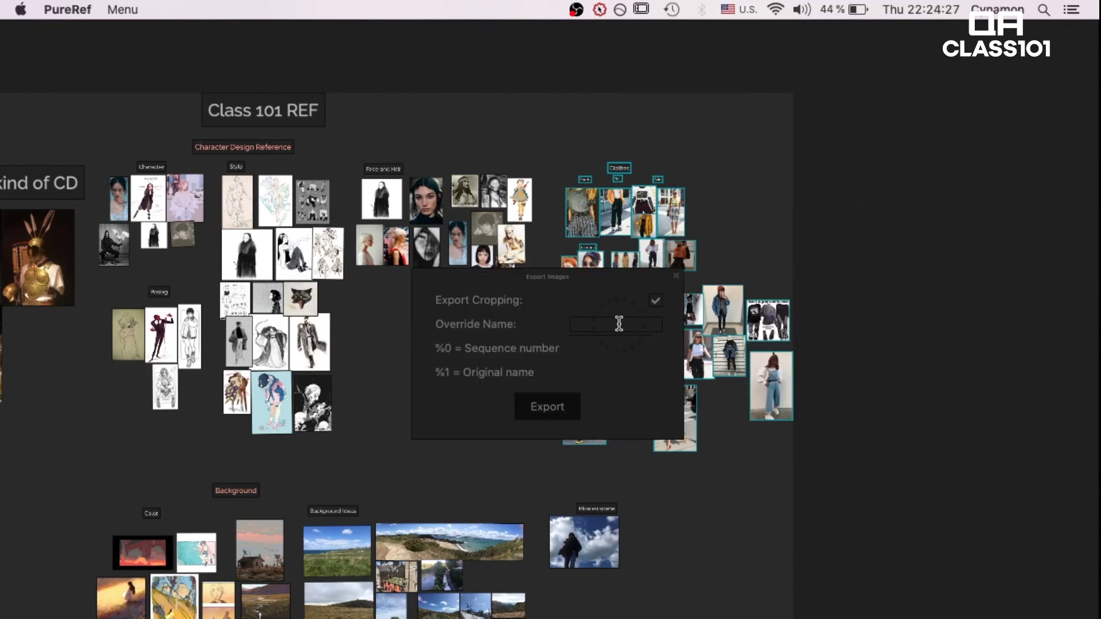
{"action": "type", "text": "CLass101_"}
{"action": "left_click", "coordinate": [566, 413]}
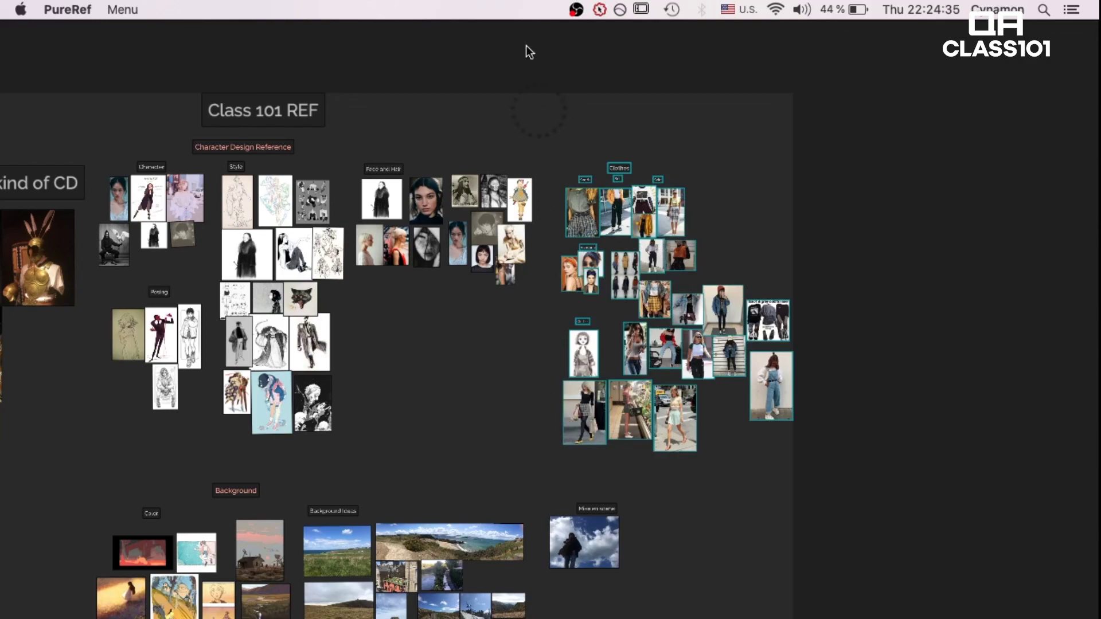
{"action": "scroll", "coordinate": [280, 92], "scroll_direction": "down", "scroll_amount": 5}
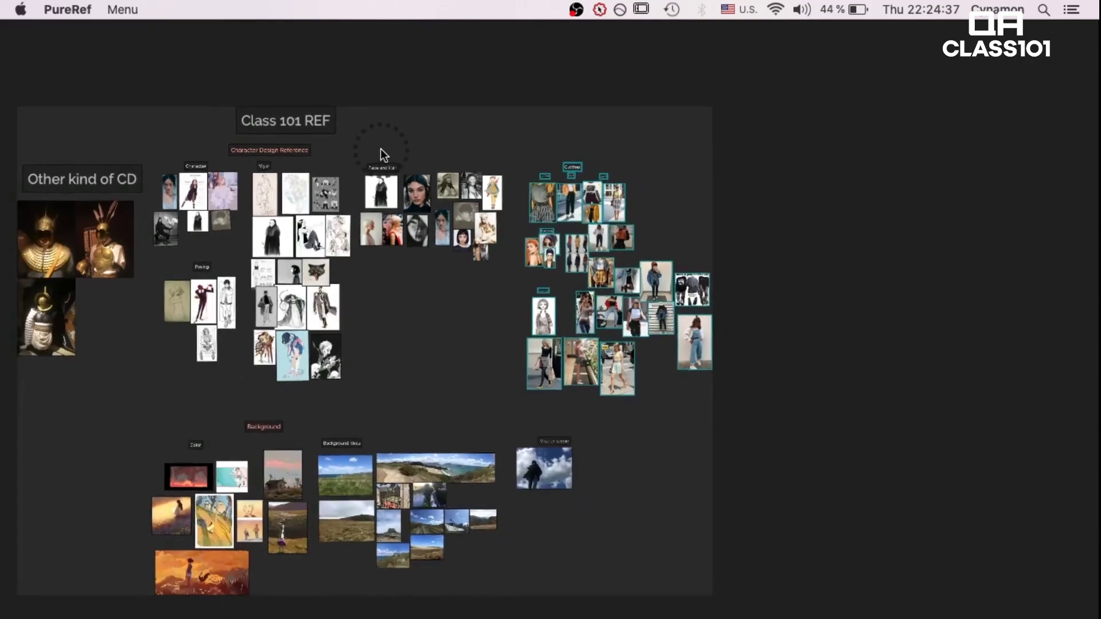